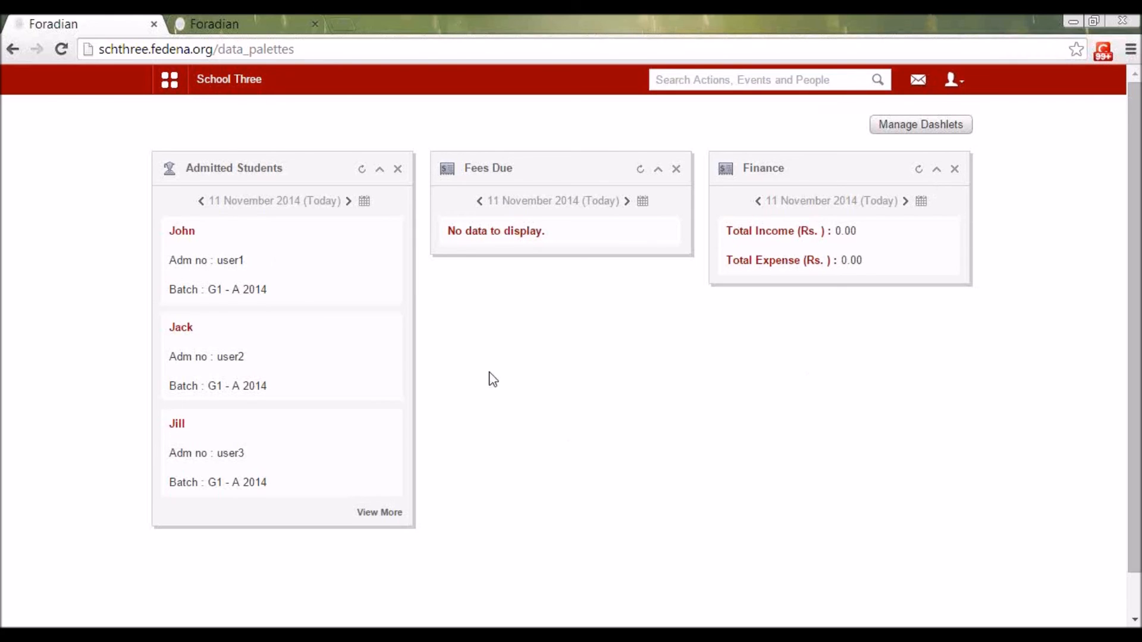
Open the fee management page of the Finance module.
left_click(170, 82)
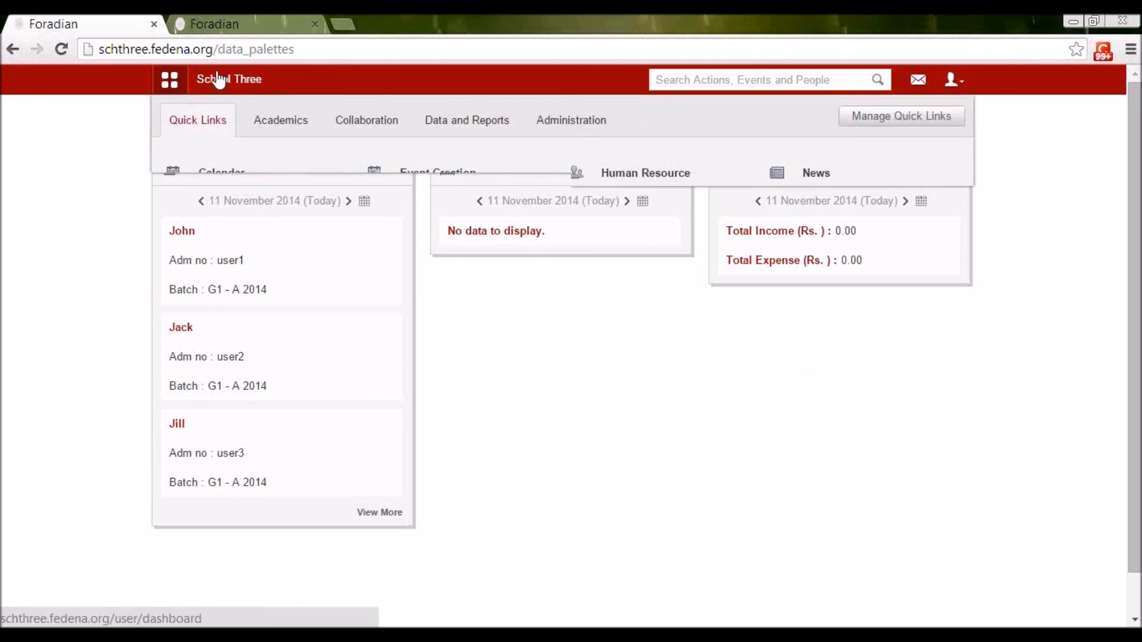
left_click(568, 130)
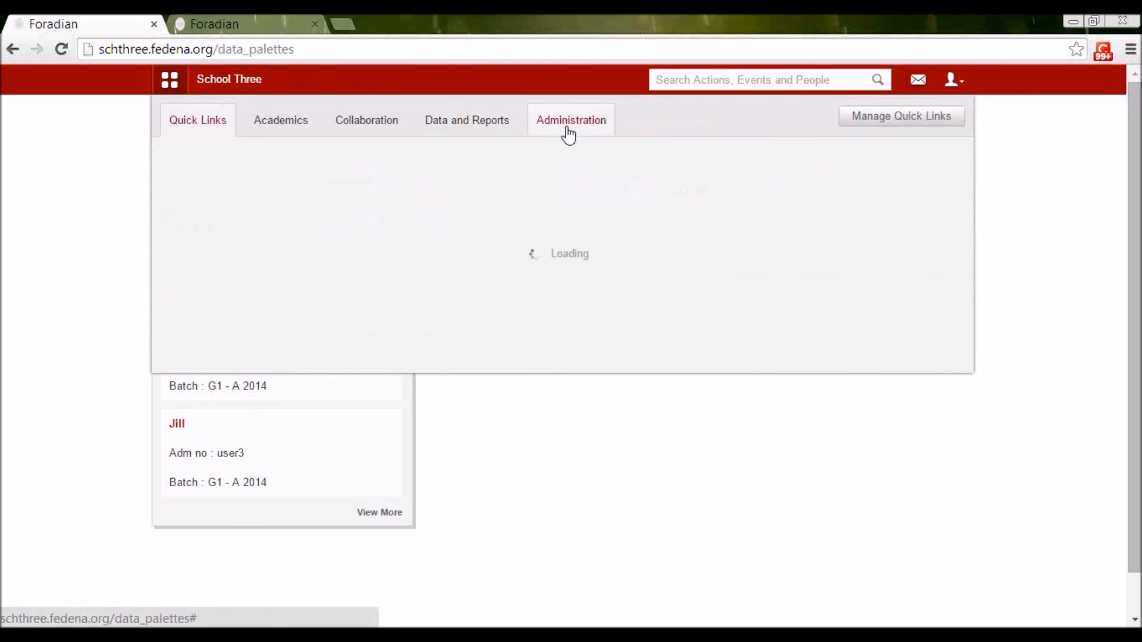
mouse_move(255, 184)
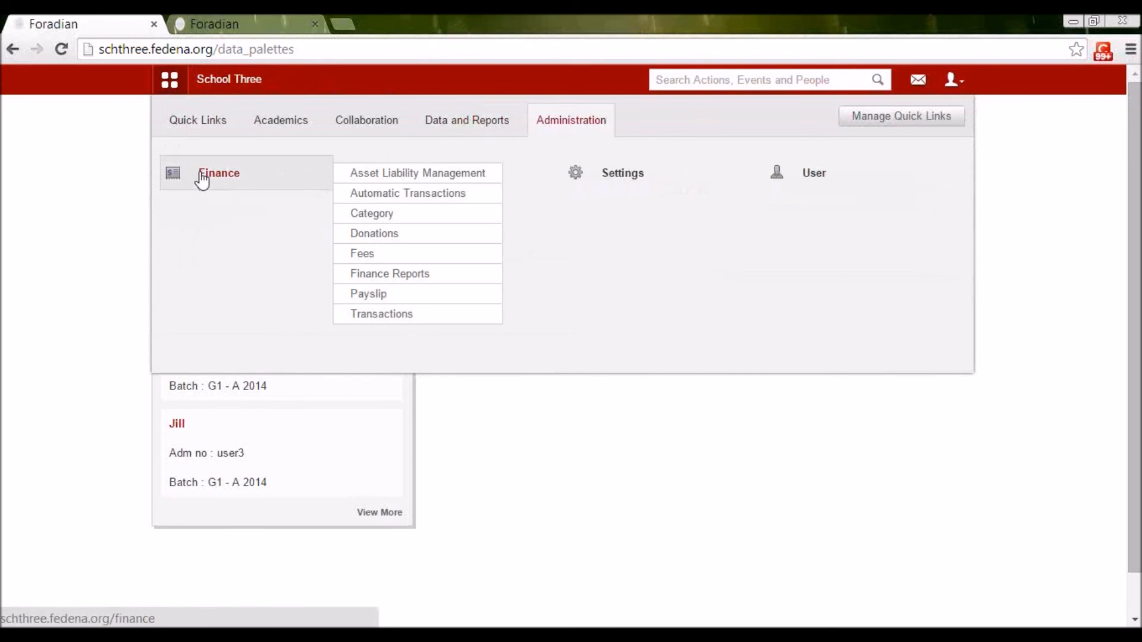
left_click(220, 179)
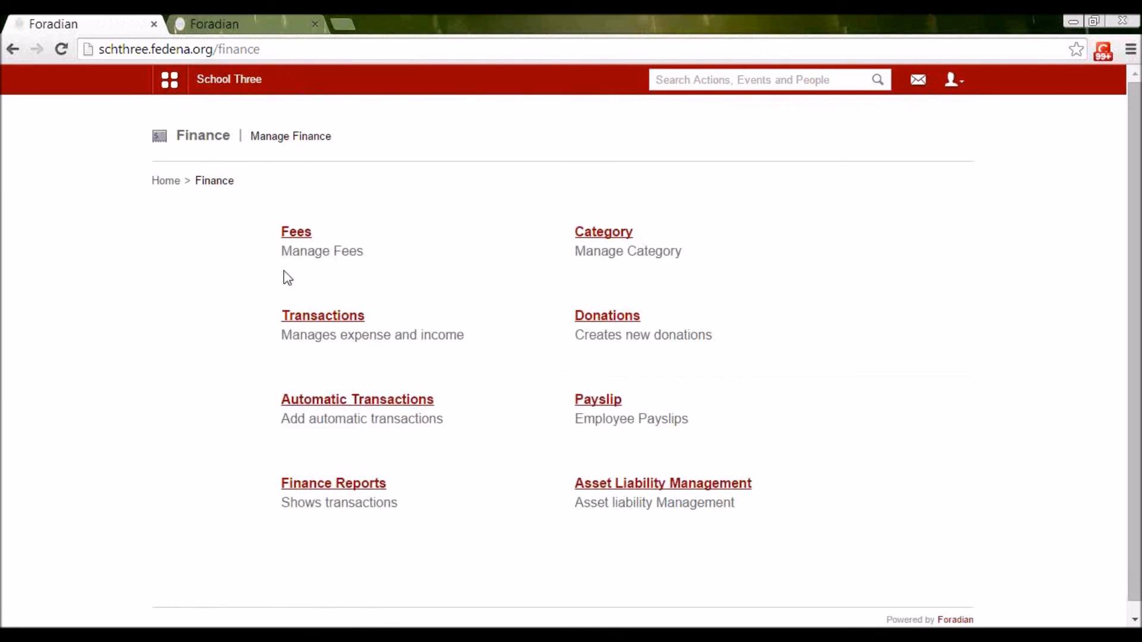
left_click(300, 235)
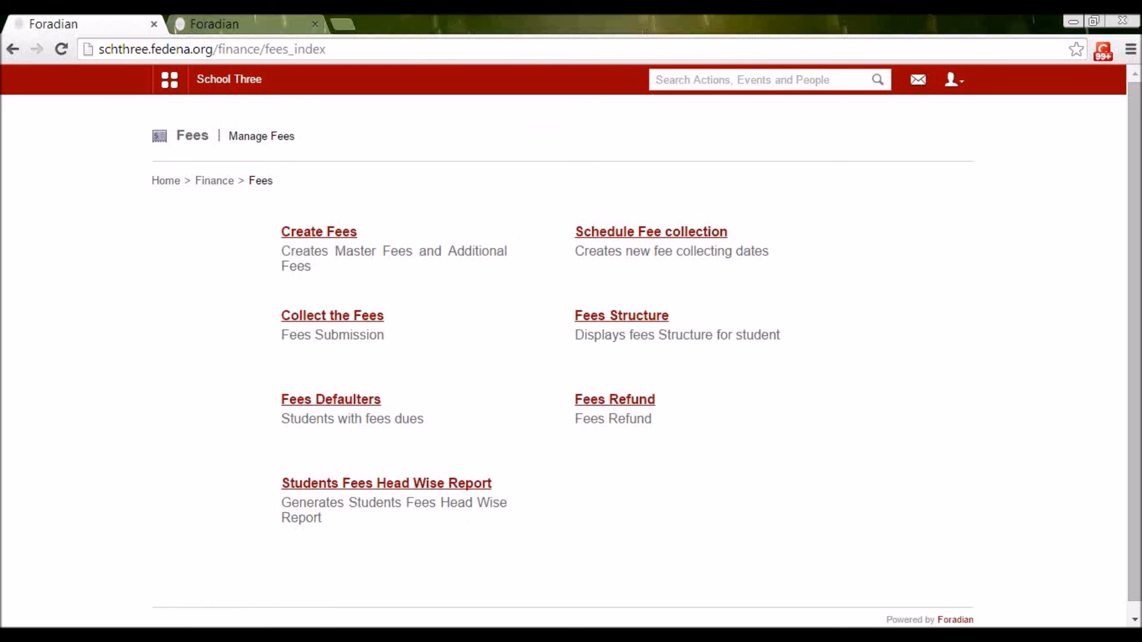
Switch to Fees.docx in Word and review the Grade 1 batches, the Apr2014-Mar2015 period and the fee table.
left_click(246, 518)
left_click_drag(266, 276, 434, 274)
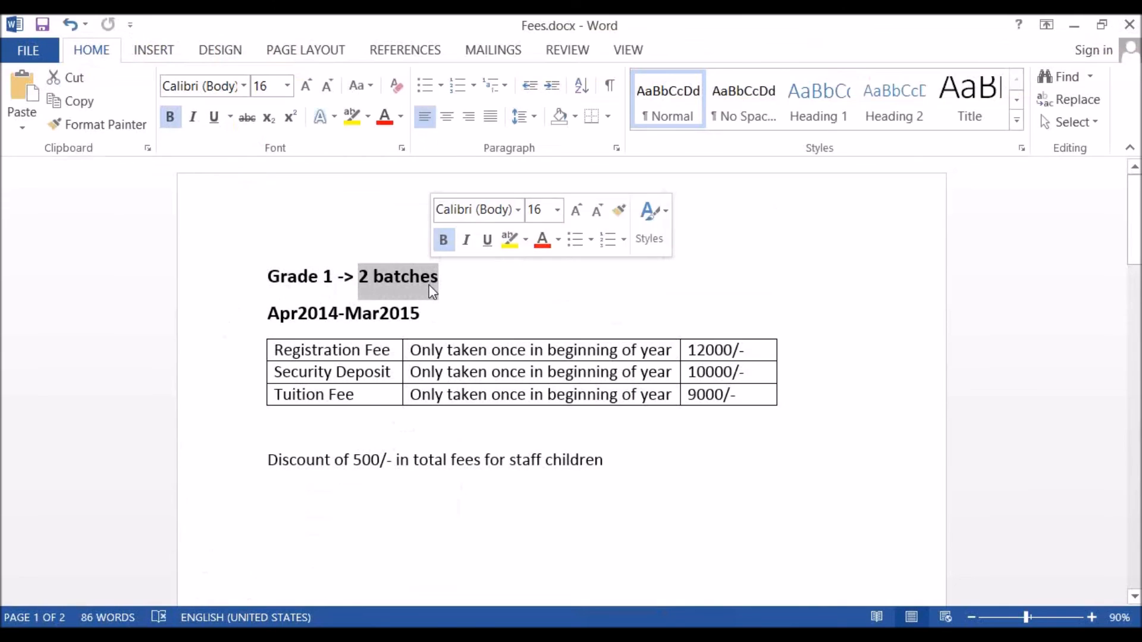
left_click(433, 276)
left_click_drag(267, 311, 422, 313)
left_click(356, 372)
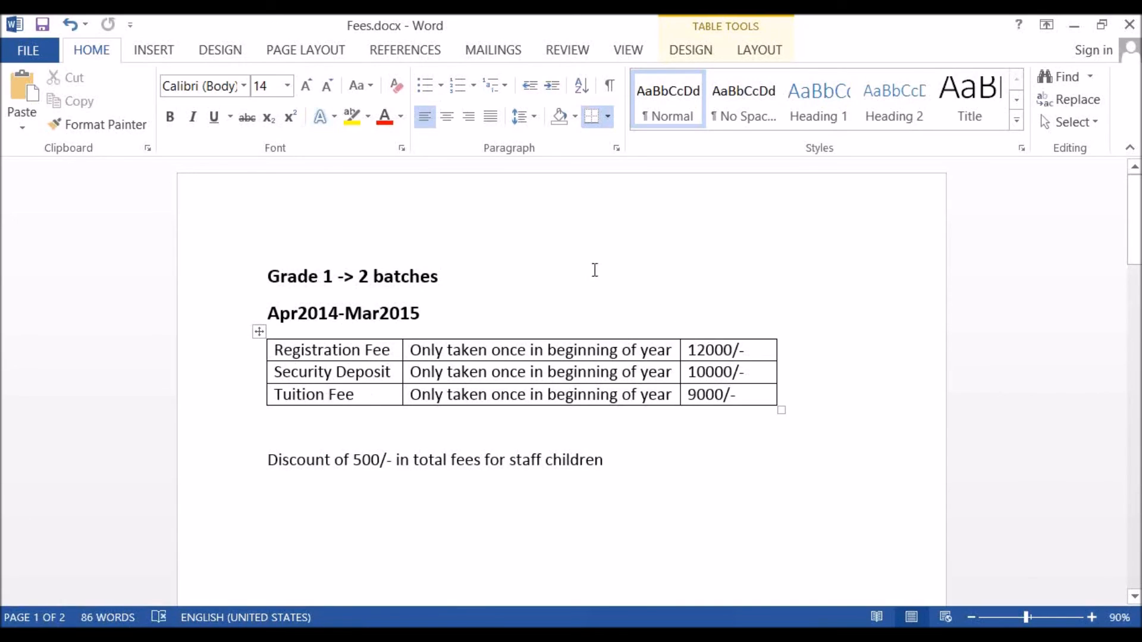
left_click_drag(270, 276, 332, 280)
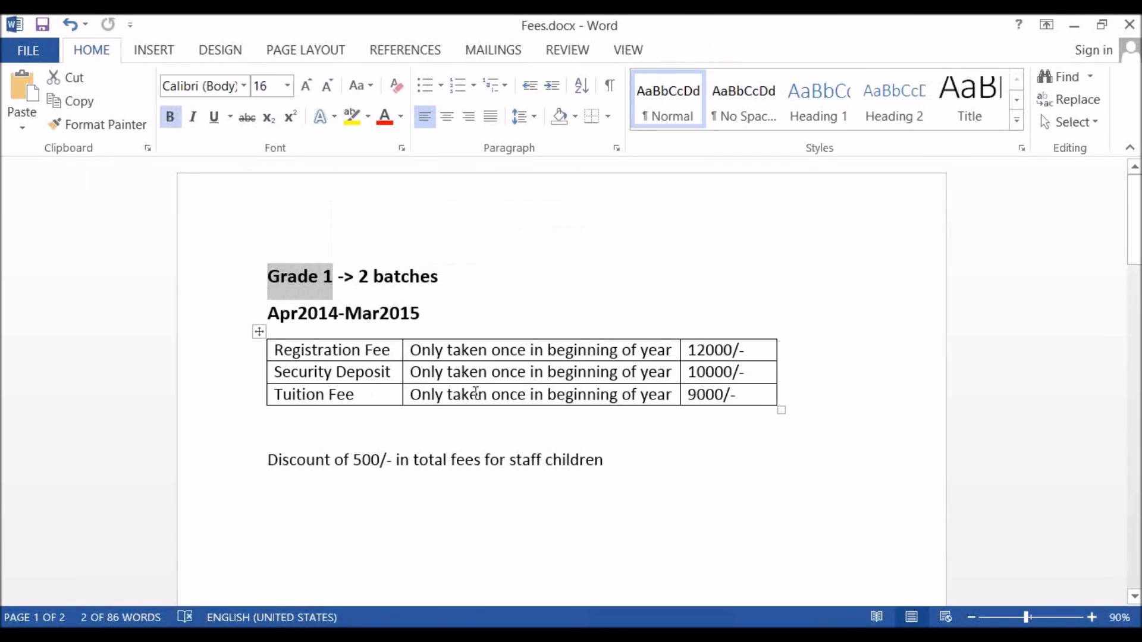
left_click_drag(269, 309, 338, 321)
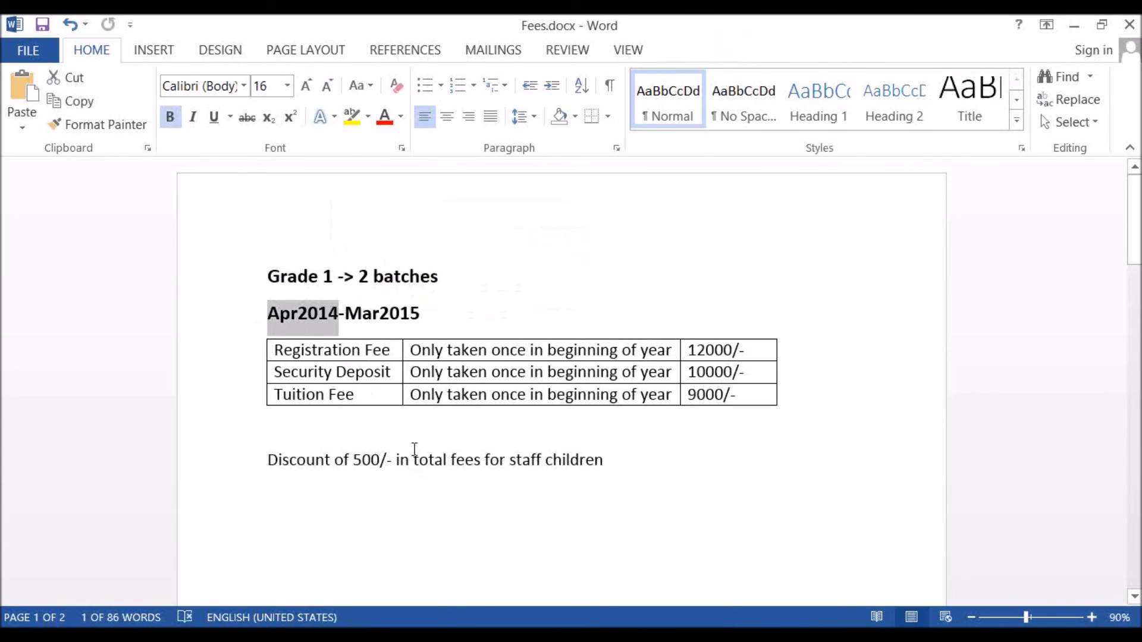
left_click(386, 429)
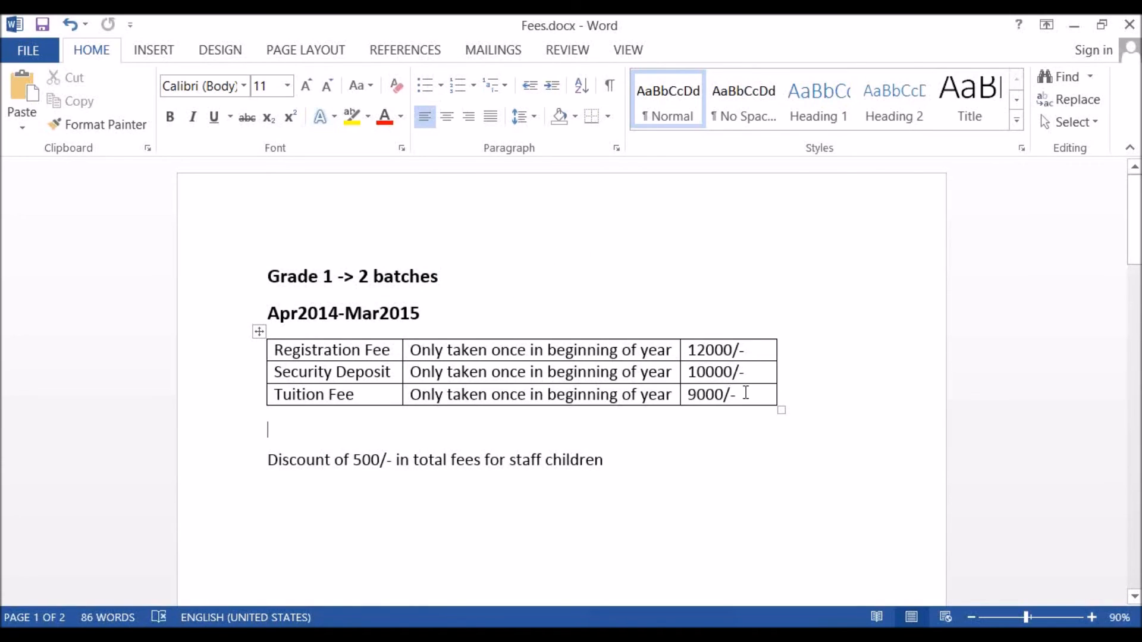
Review the discount note for staff children below the fee table, including the discount amount.
left_click_drag(509, 458, 544, 467)
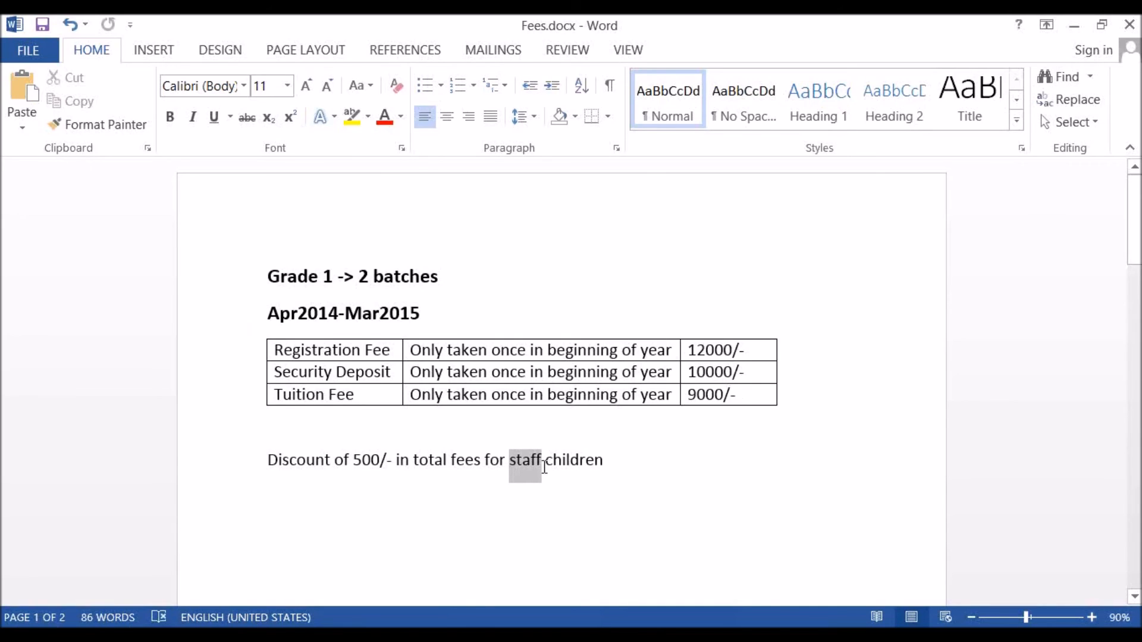
left_click(541, 462)
left_click_drag(503, 461, 584, 467)
left_click(584, 462)
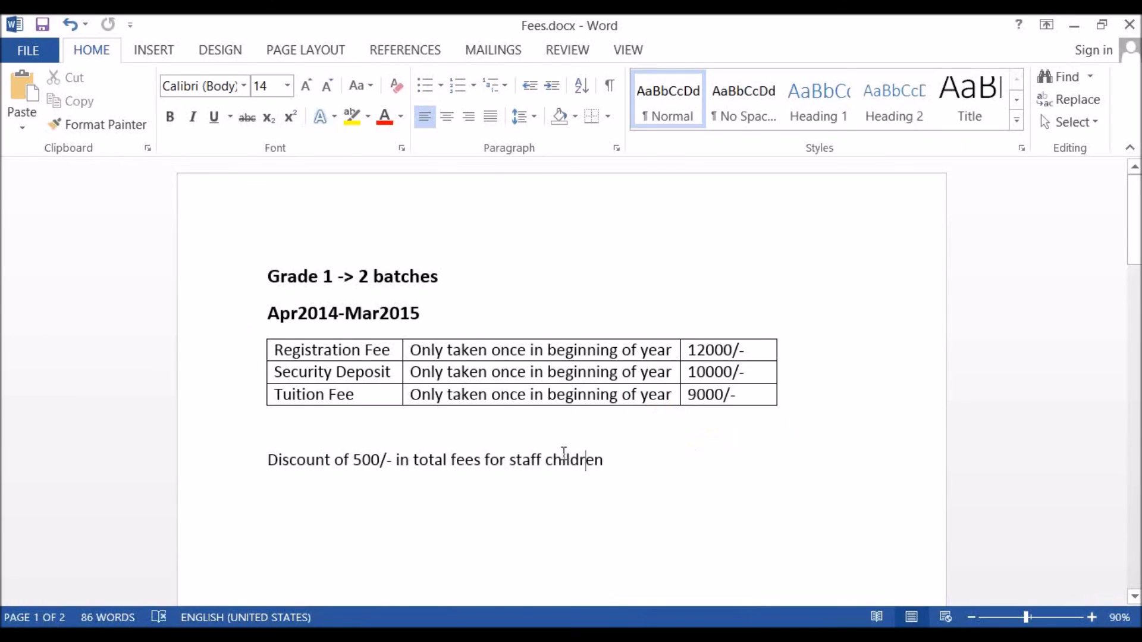
left_click_drag(350, 458, 394, 464)
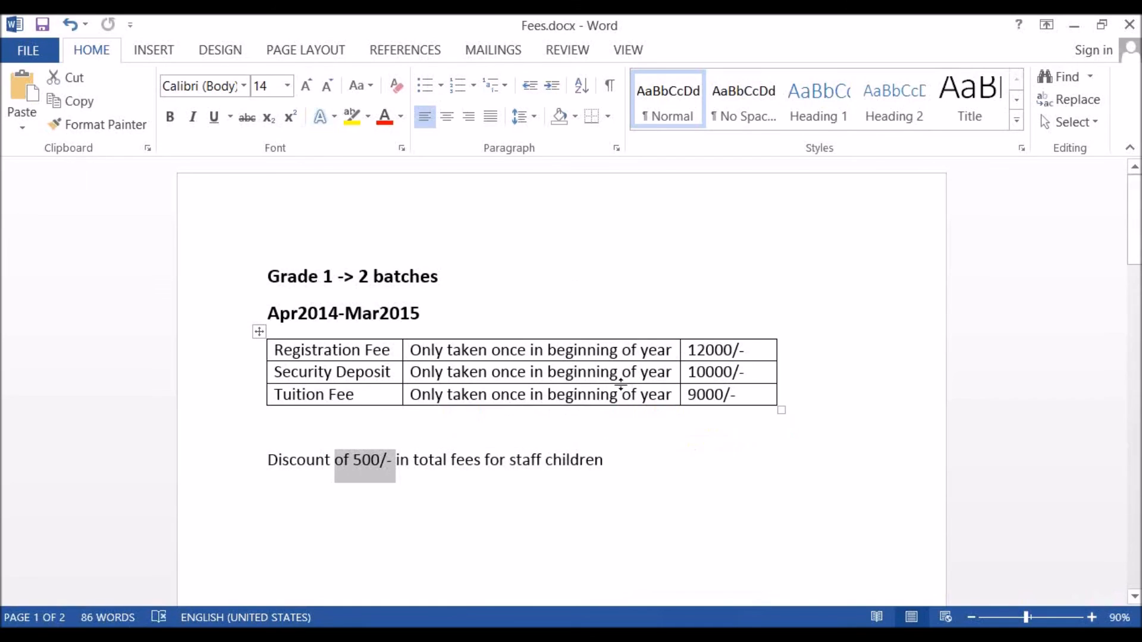
left_click(695, 471)
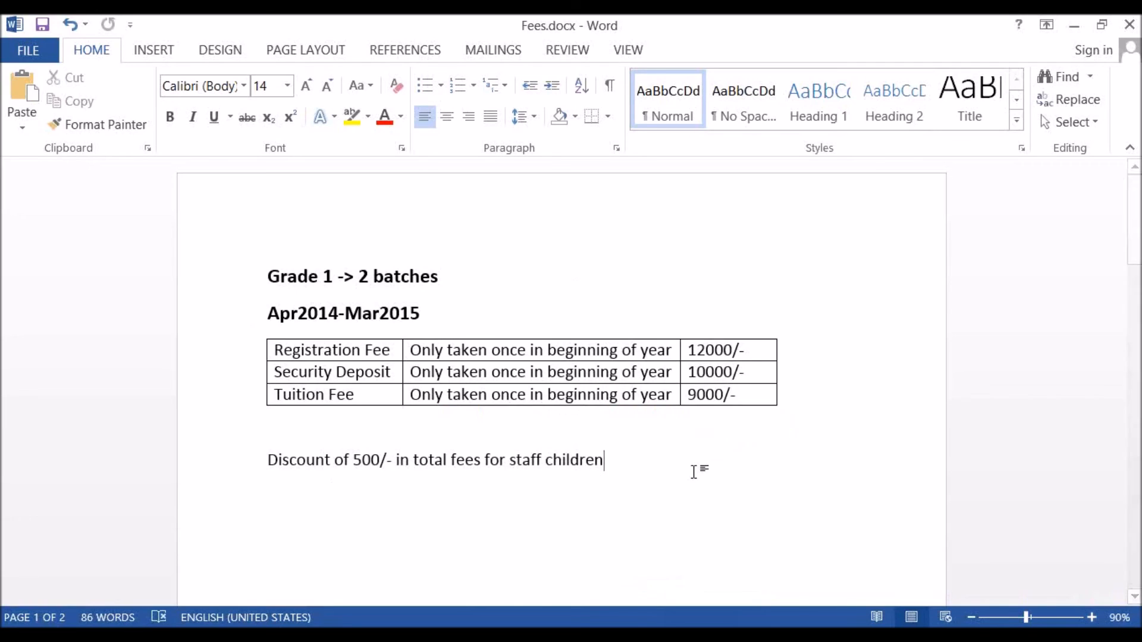
Switch back to the browser and review the student lists of the Grade 1 batches G1 - A 2014 and G1 - B 2014.
left_click(280, 277)
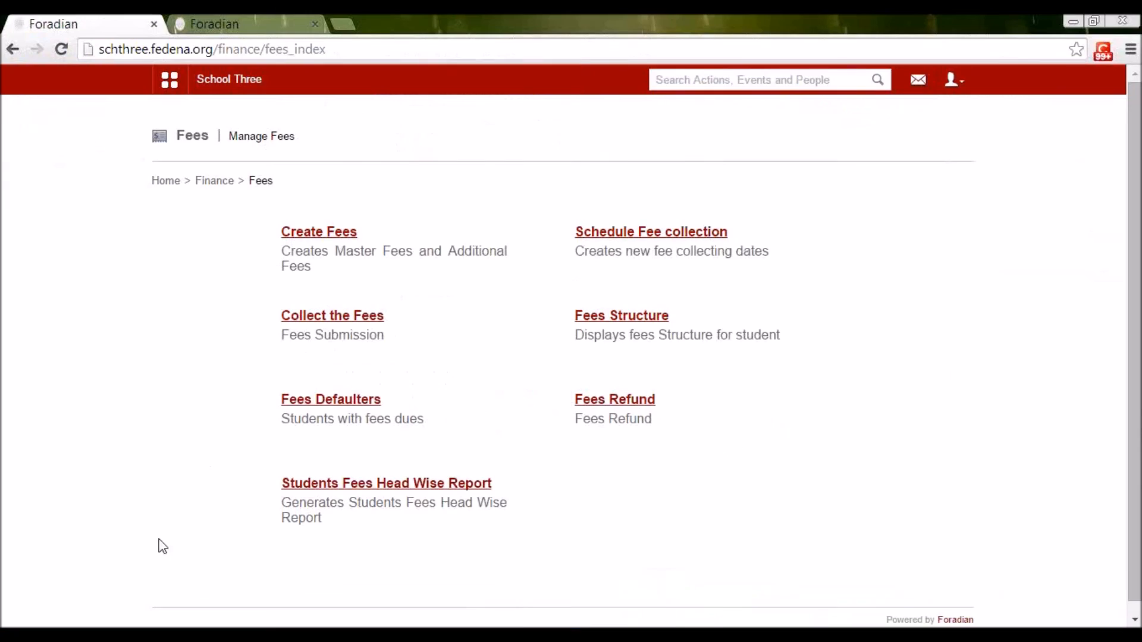
left_click(254, 18)
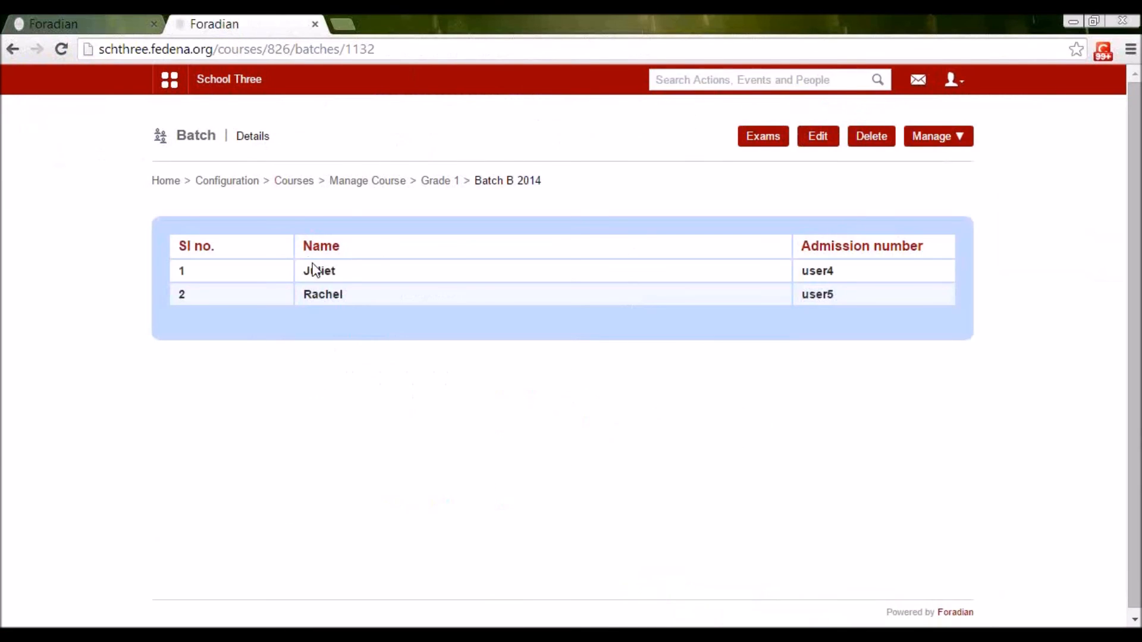
left_click(364, 182)
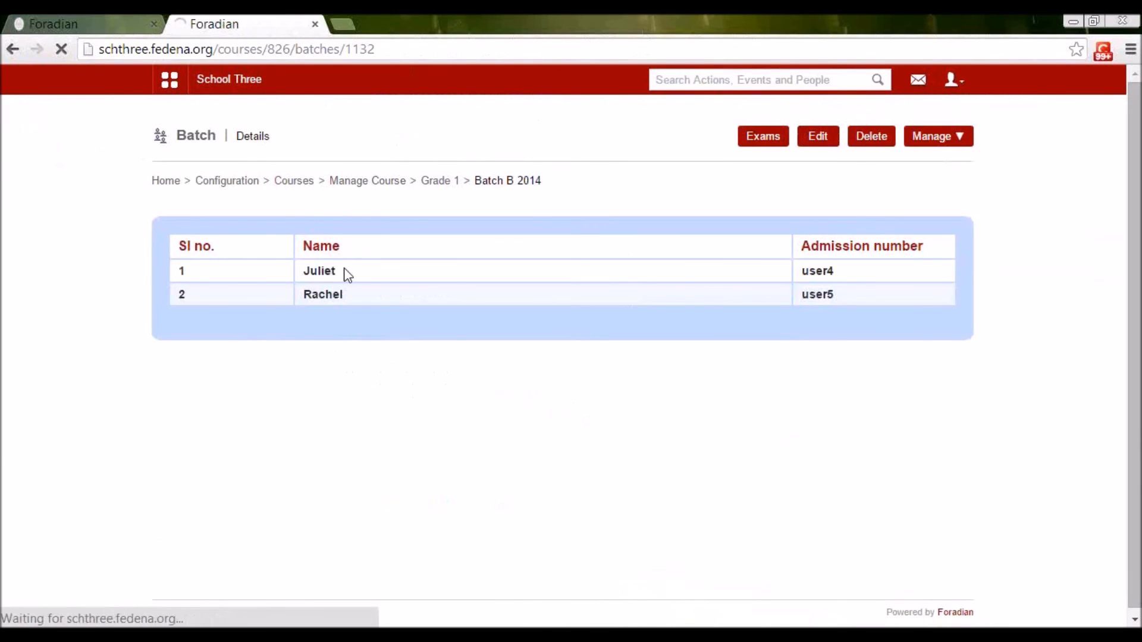
left_click(390, 269)
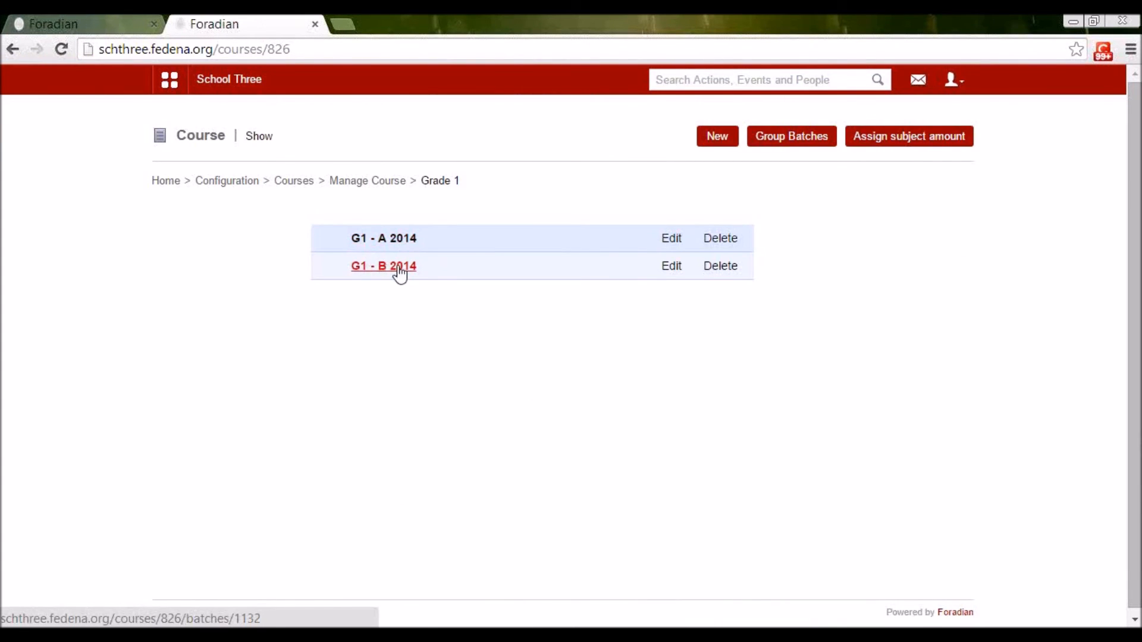
left_click(403, 235)
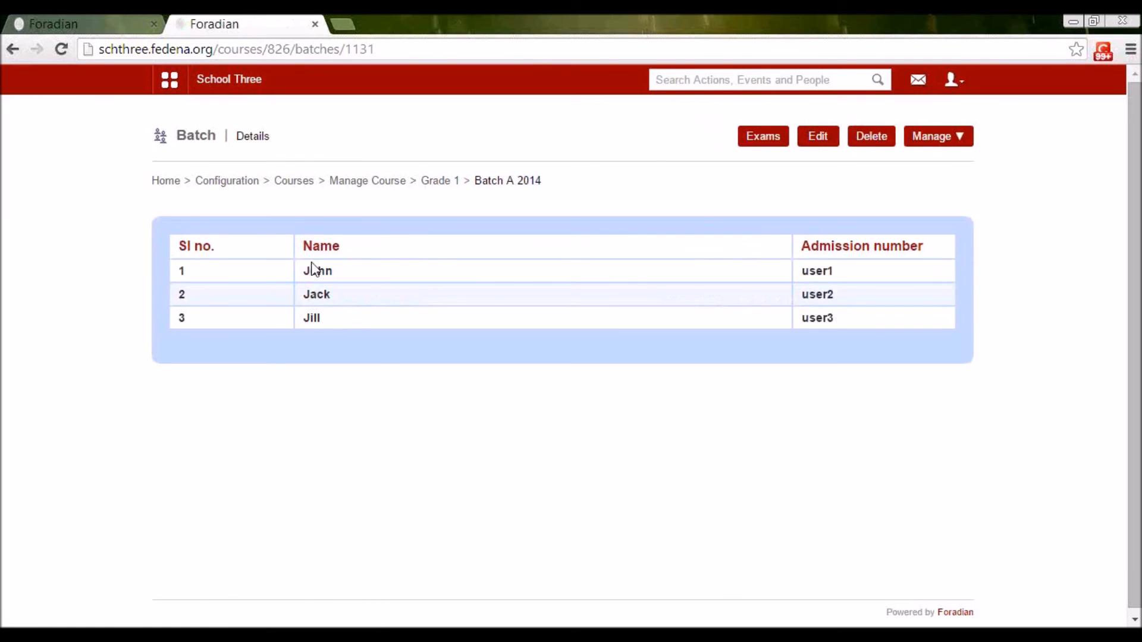
key("alt+Left")
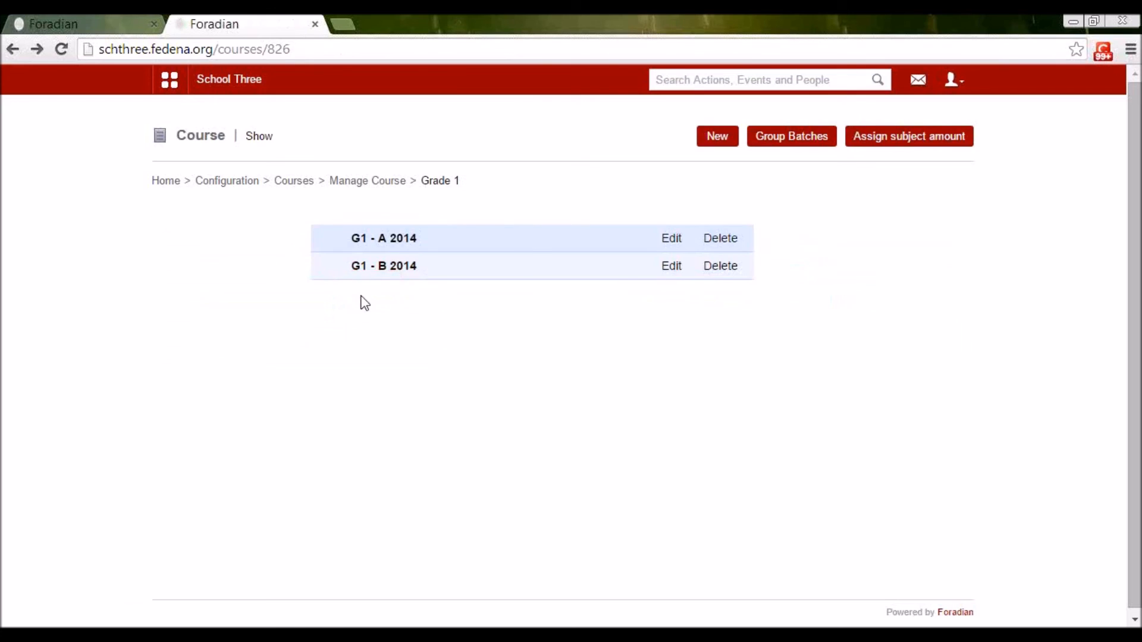
left_click(378, 275)
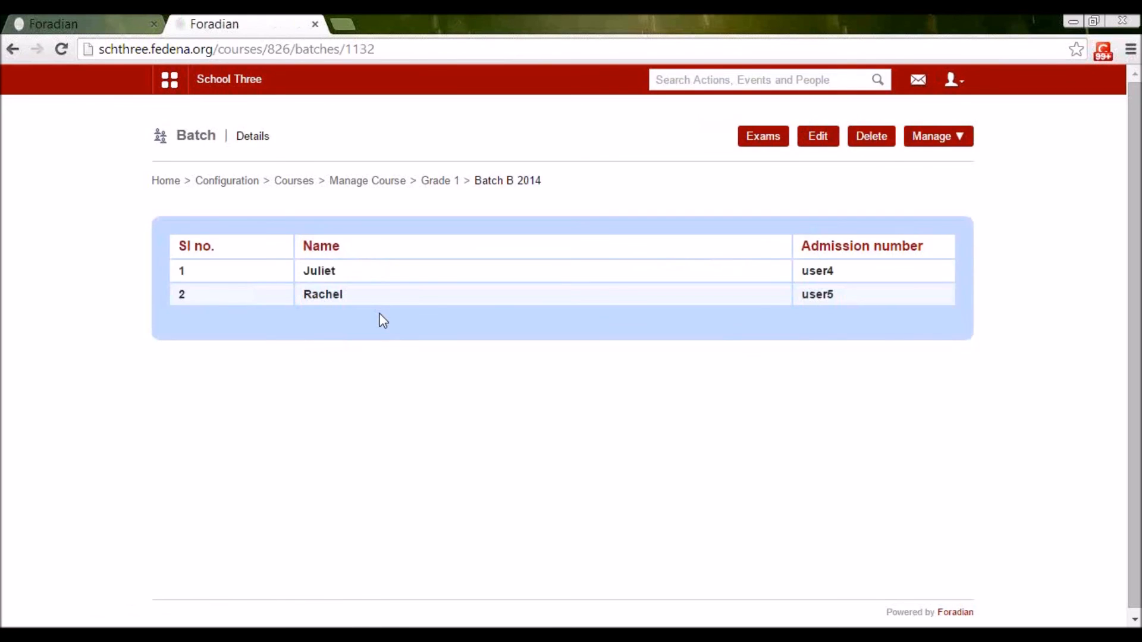
left_click(433, 181)
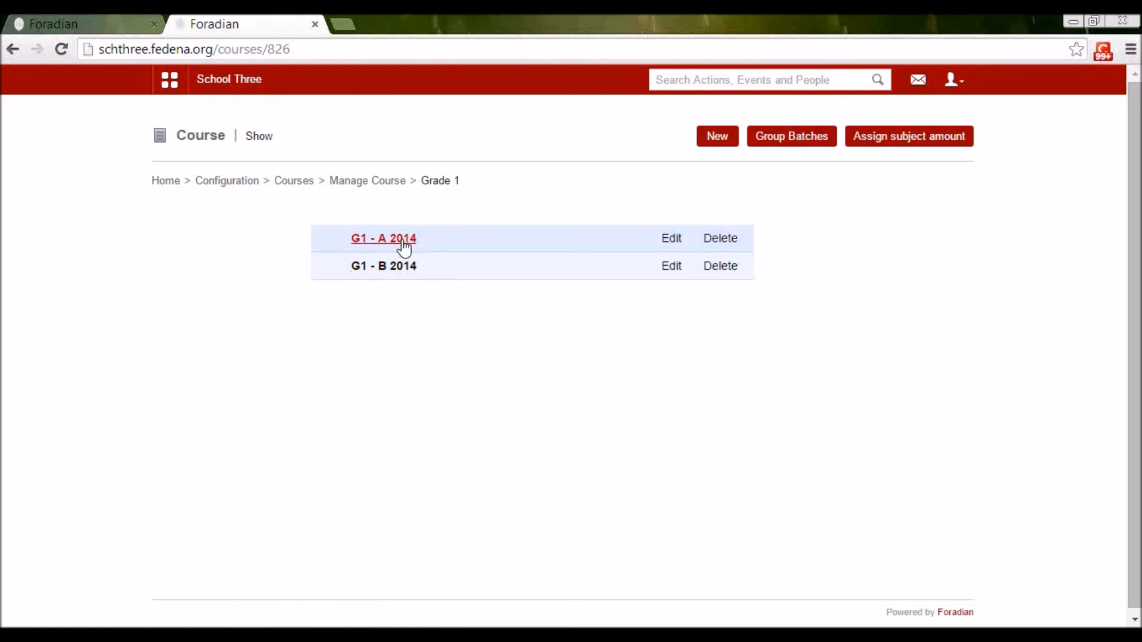
Create a master fee category named "Fees for G1 2014" with the description "academic fees" for batches G1 - A 2014 and G1 - B 2014.
left_click(125, 26)
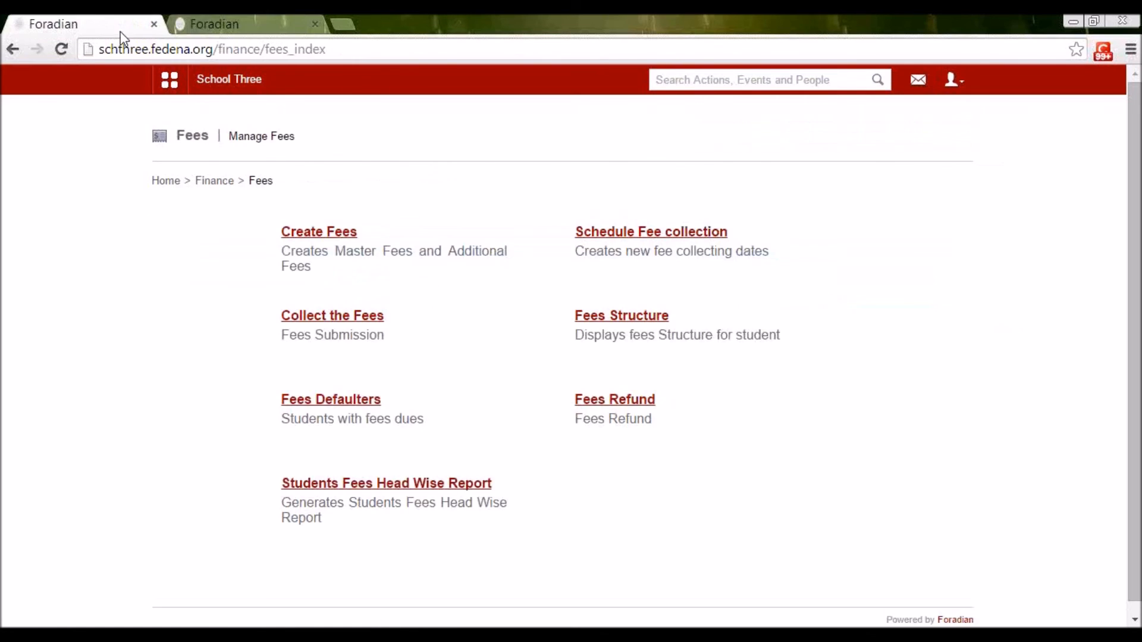
left_click(331, 238)
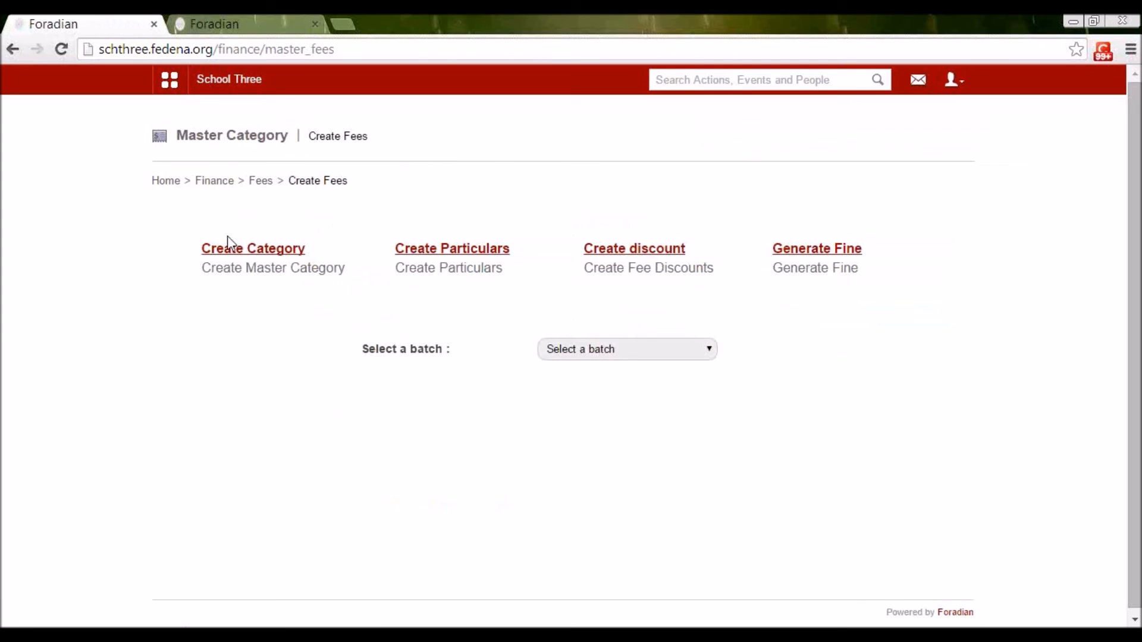
left_click(262, 257)
left_click(561, 141)
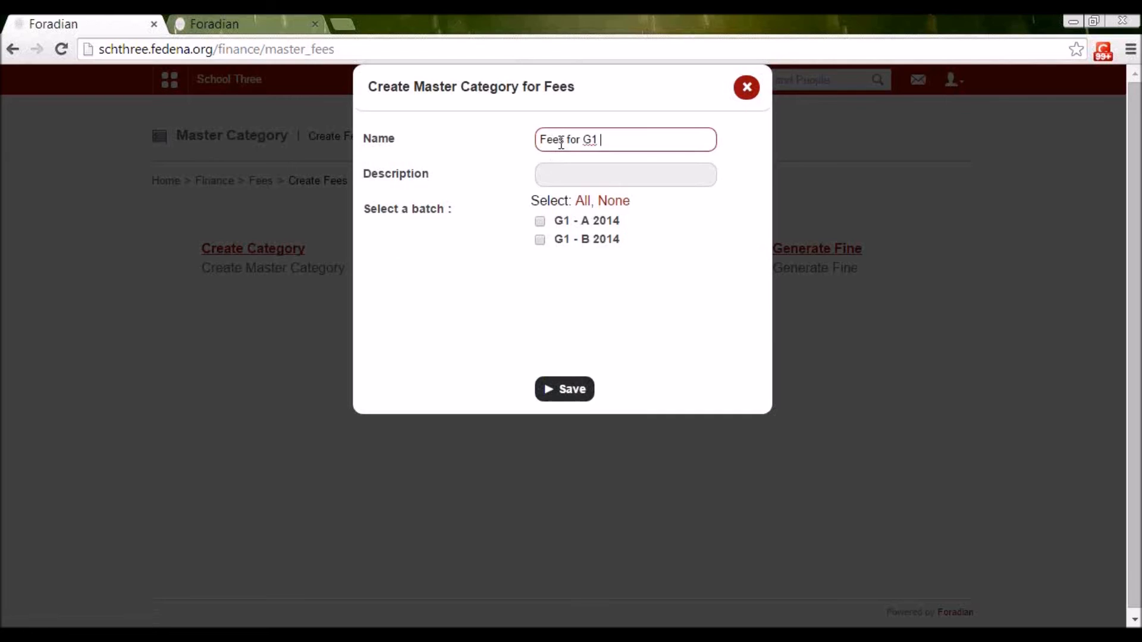
type("Fees for G1 2014")
left_click(559, 171)
type("ace")
type("demic ")
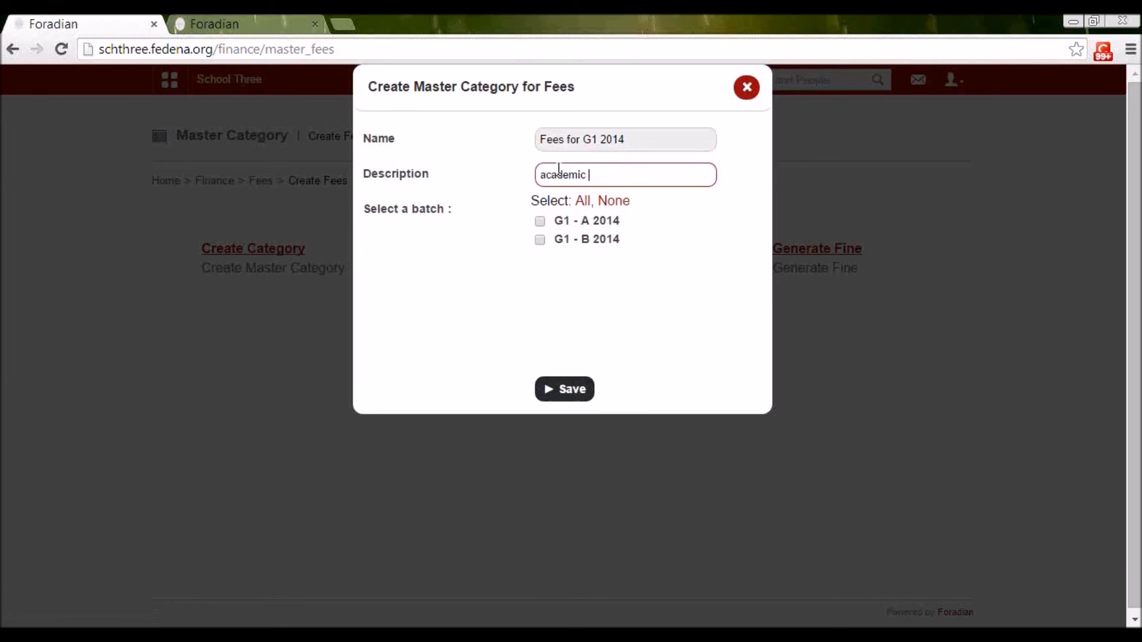
type("fee")
left_click(581, 202)
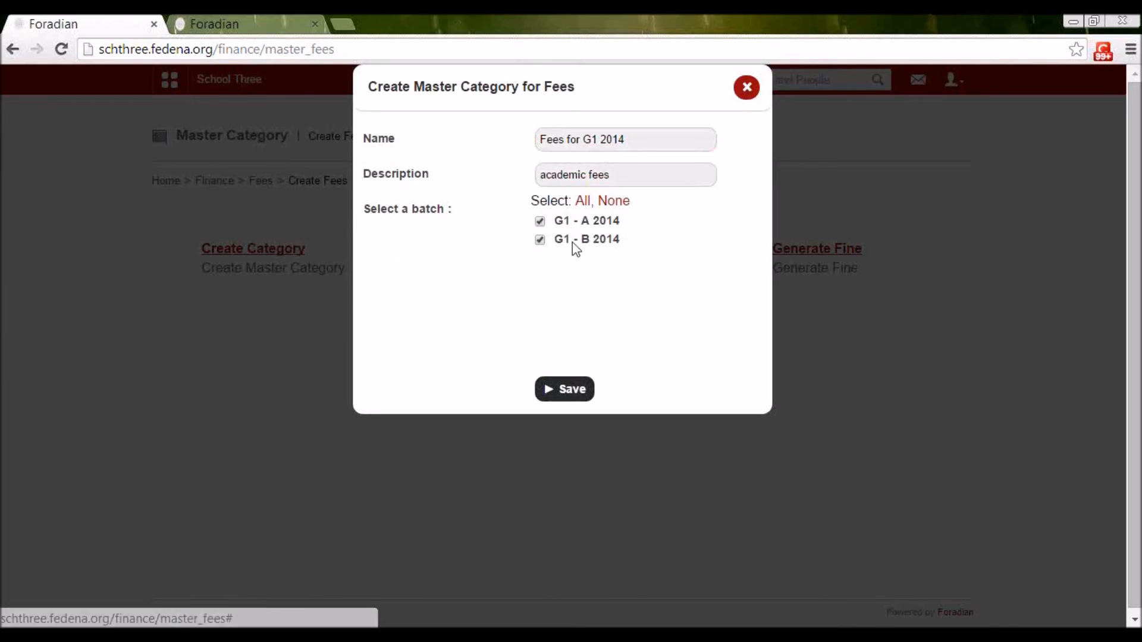
left_click(571, 392)
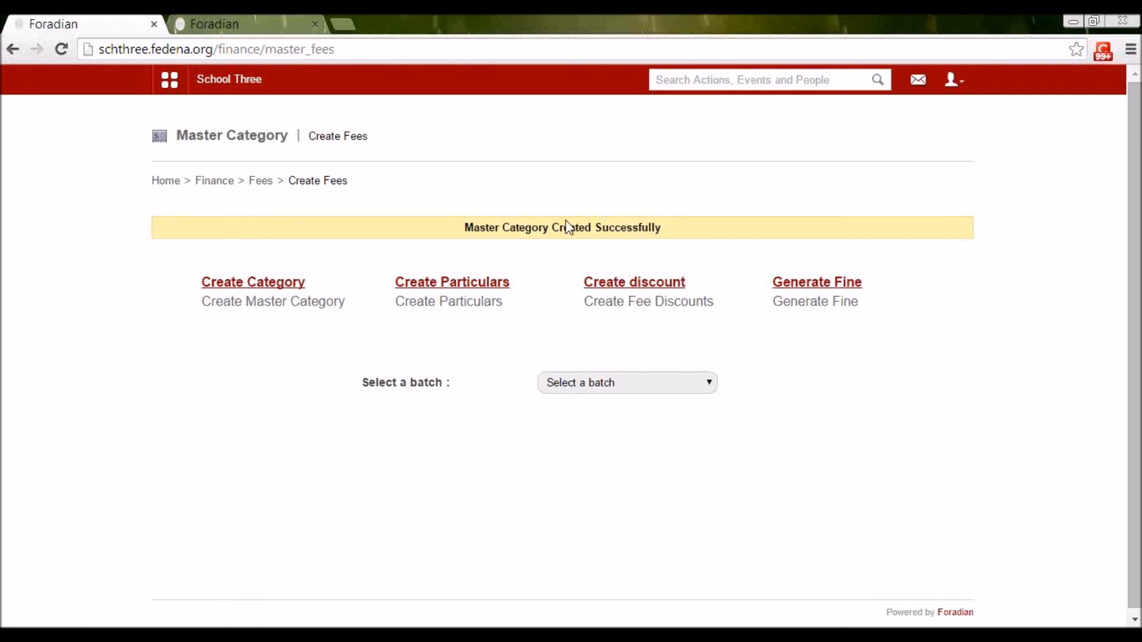
List the fee categories of batch G1 - A 2014 and examine the particulars of Fees for G1 2014.
left_click(610, 386)
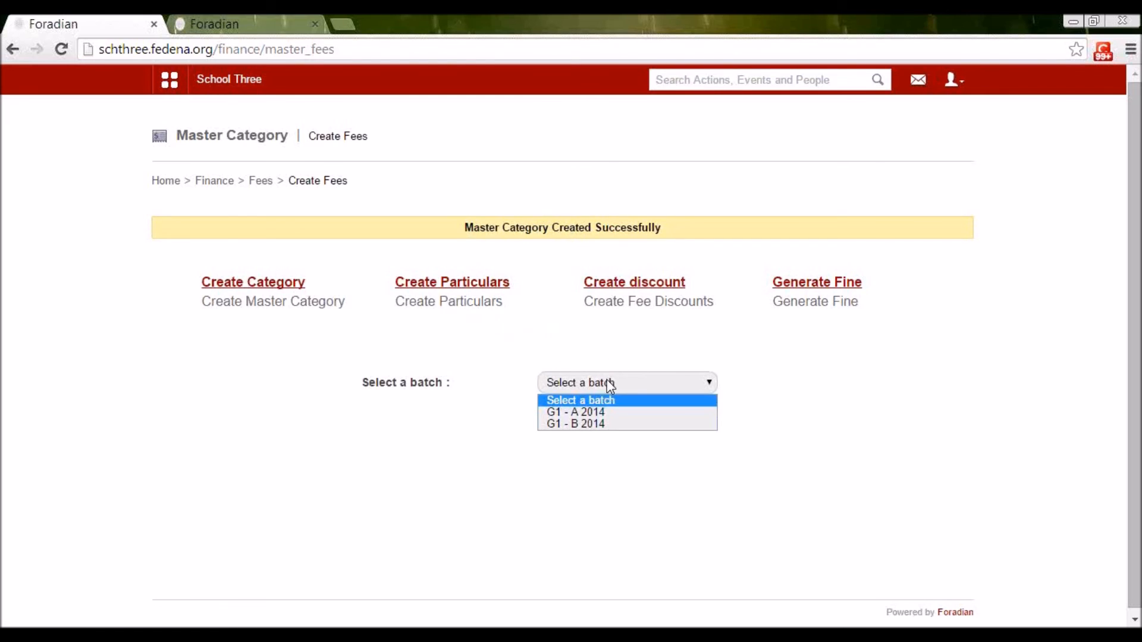
left_click(604, 413)
left_click(303, 486)
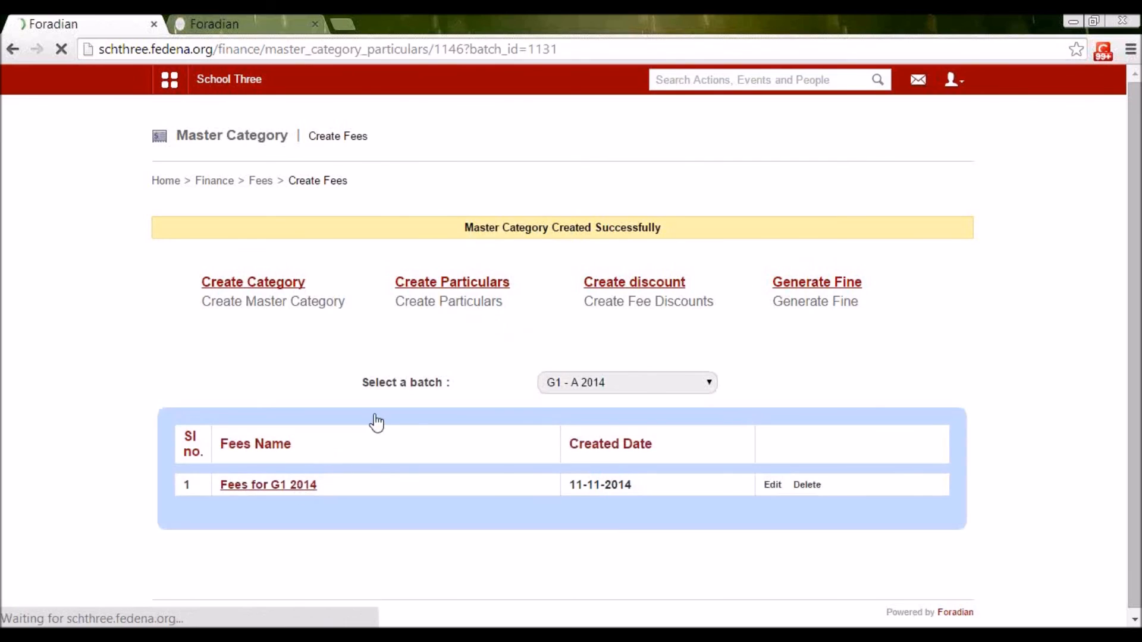
left_click_drag(186, 246, 272, 245)
Check the Registration Fee, Security Deposit and Tuition Fee rows in Fees.docx in Word, and return to the browser.
left_click(197, 630)
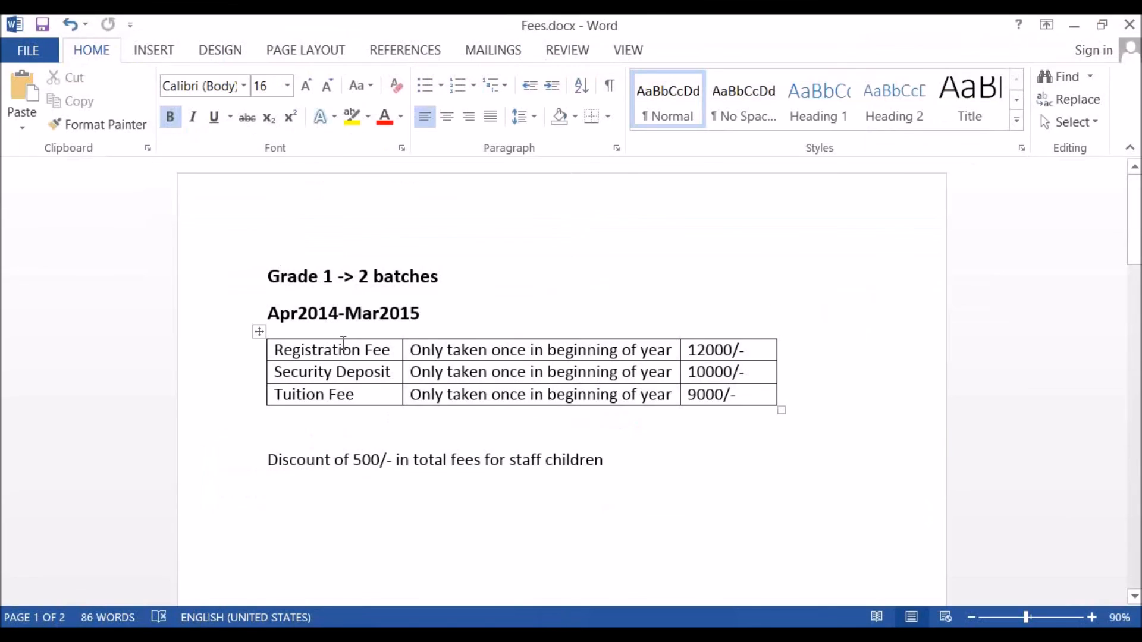
double_click(351, 351)
left_click_drag(391, 351, 299, 384)
left_click(297, 380)
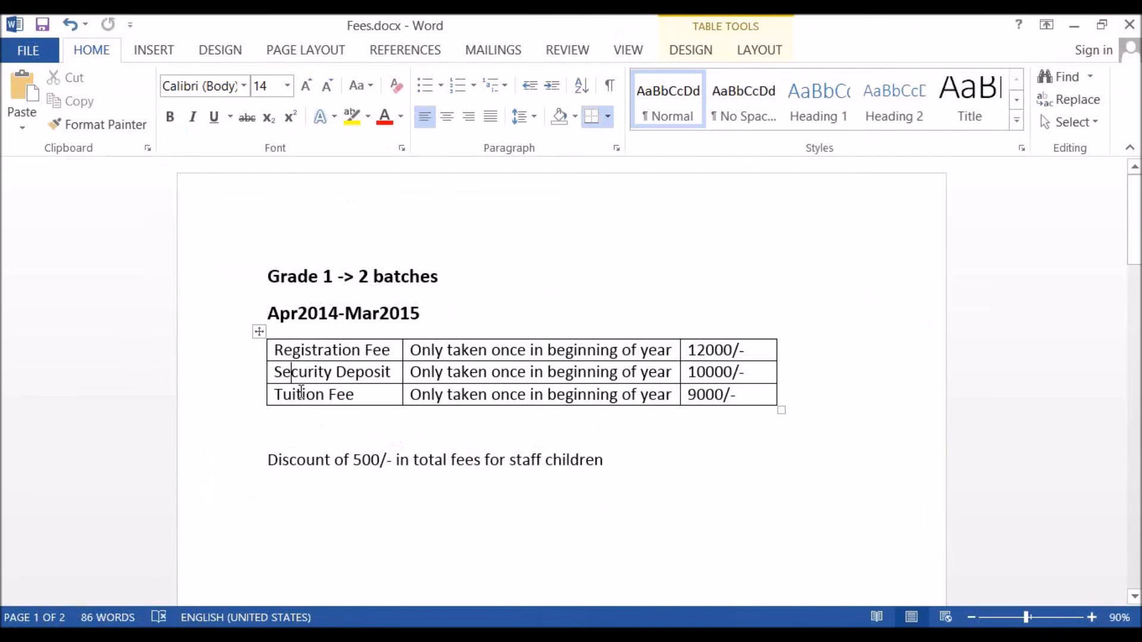
left_click(157, 632)
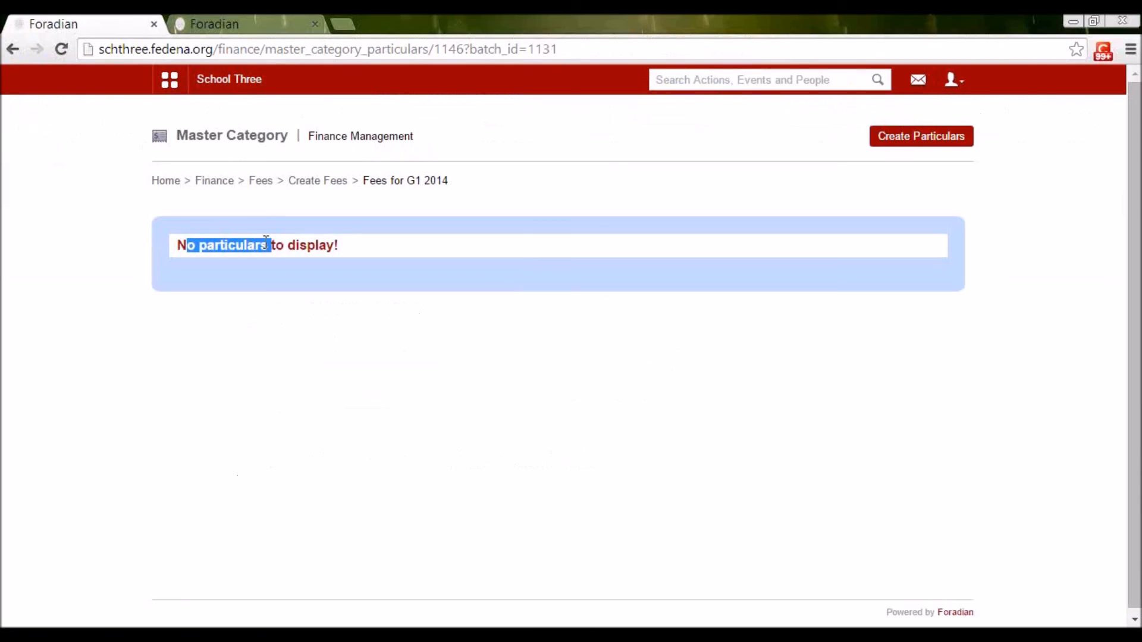
Start a new fee particular in the category Fees for G1 2014 for batches G1 - A 2014 and G1 - B 2014.
left_click(326, 182)
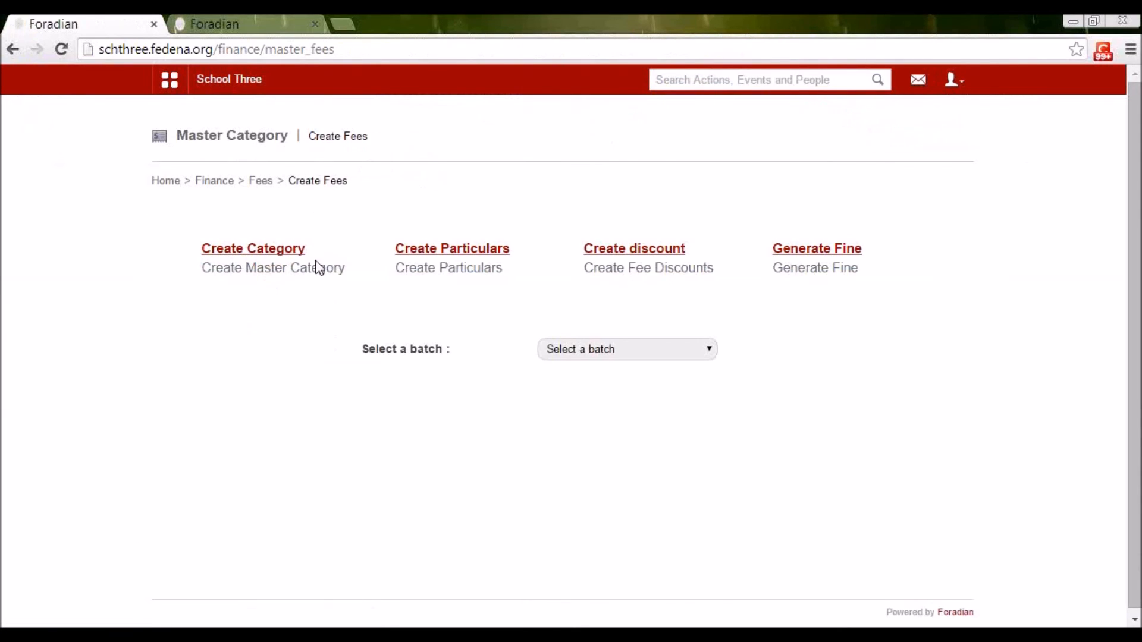
left_click(457, 257)
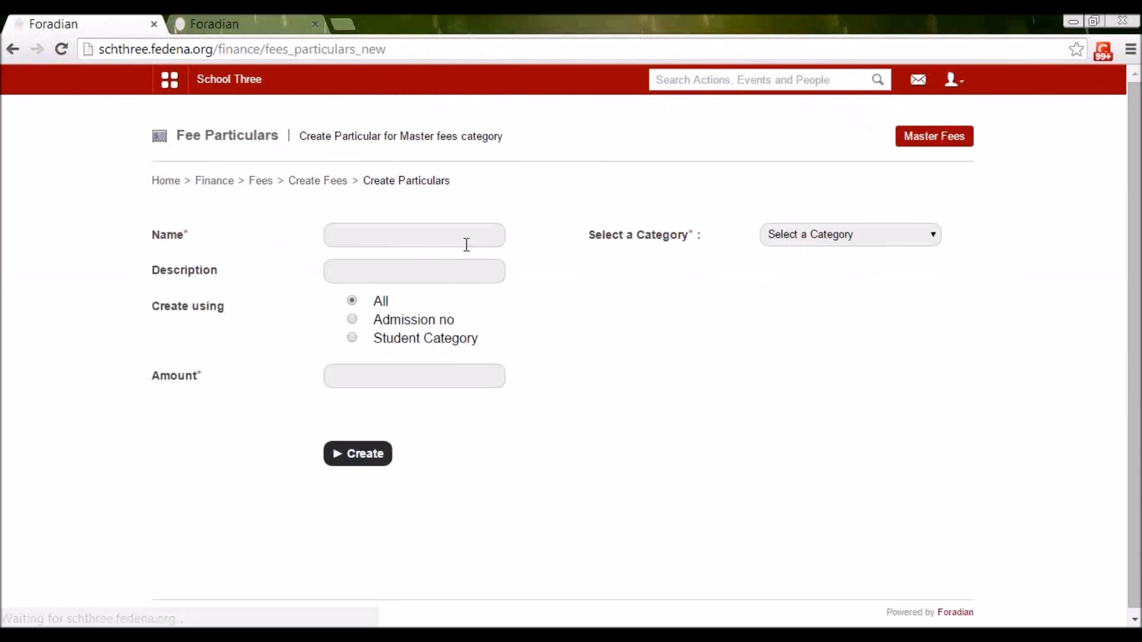
left_click(791, 241)
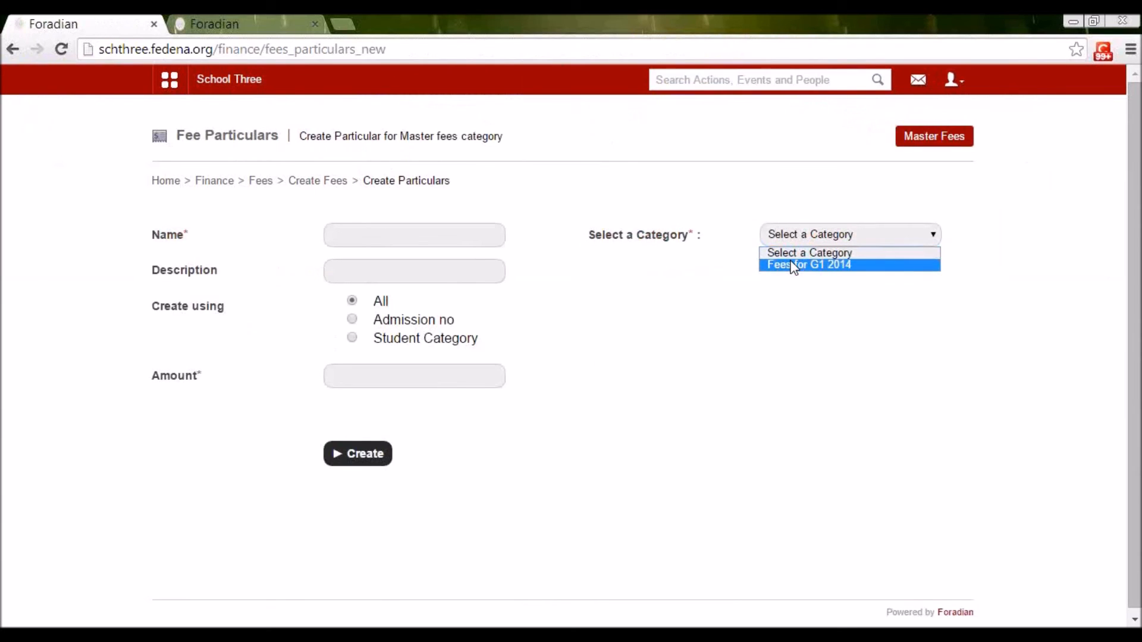
left_click(793, 265)
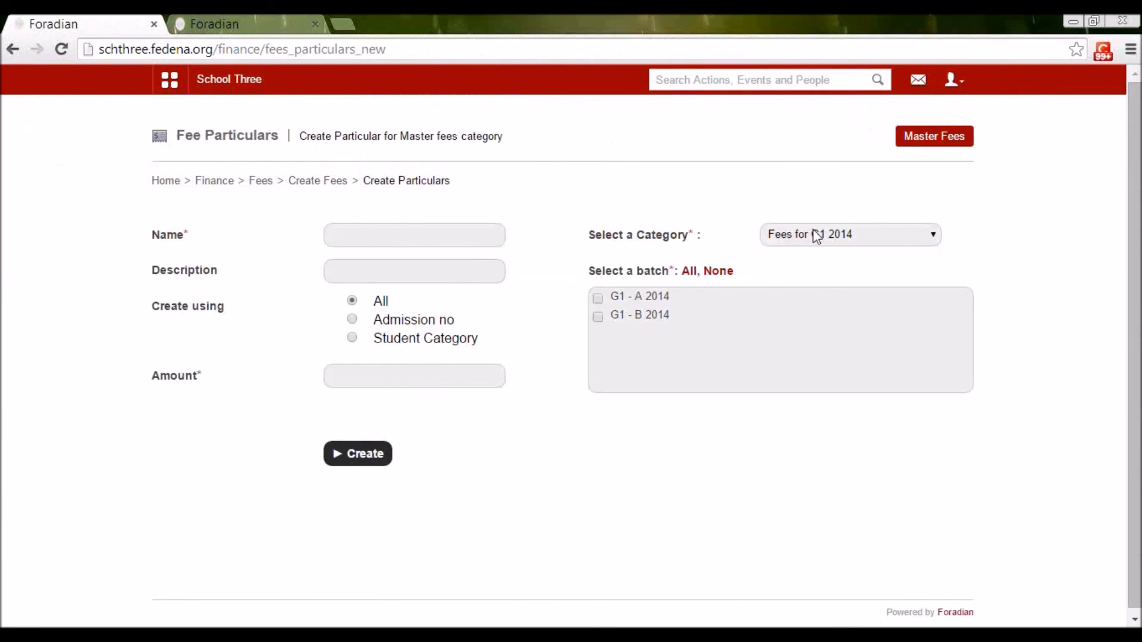
left_click(689, 271)
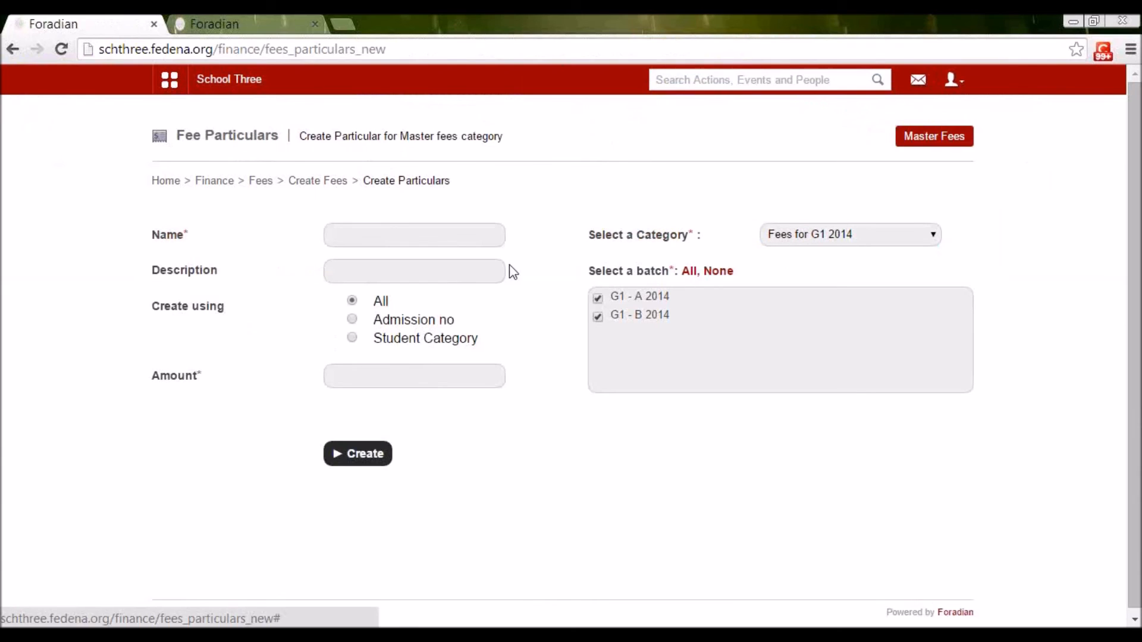
Take the first fee name from Fees.docx in Word and enter "Registration Fee" as the particular's name and description in the browser.
left_click(365, 236)
key("alt+Tab")
left_click_drag(392, 350, 288, 351)
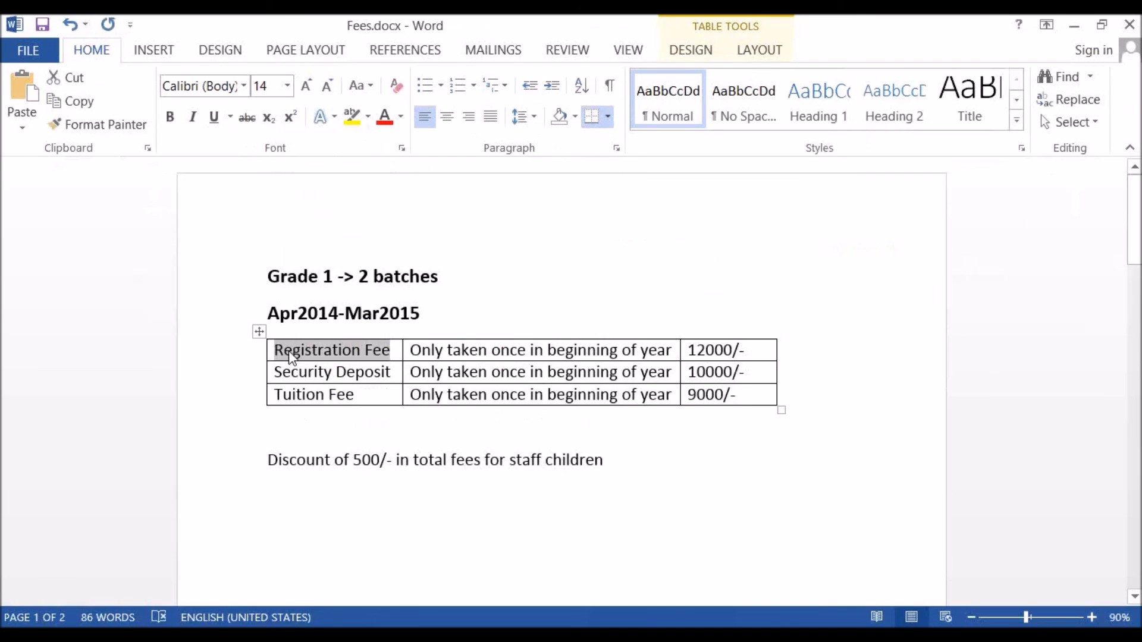
key("alt+Tab")
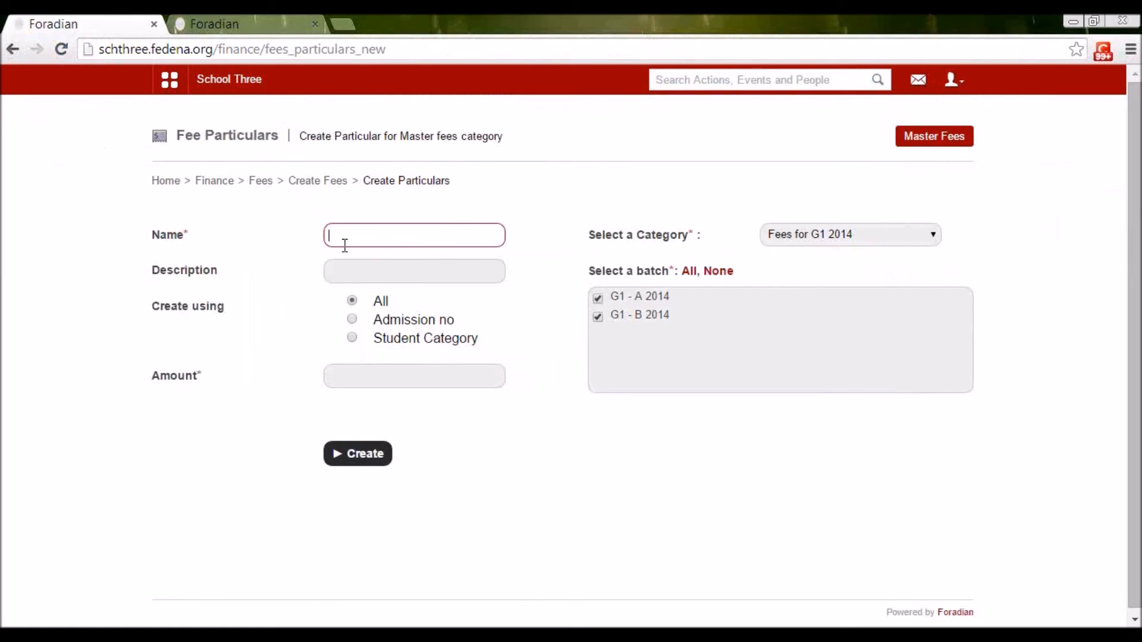
type("Registration Fee")
left_click(370, 280)
type("Registration Fee")
left_click(341, 300)
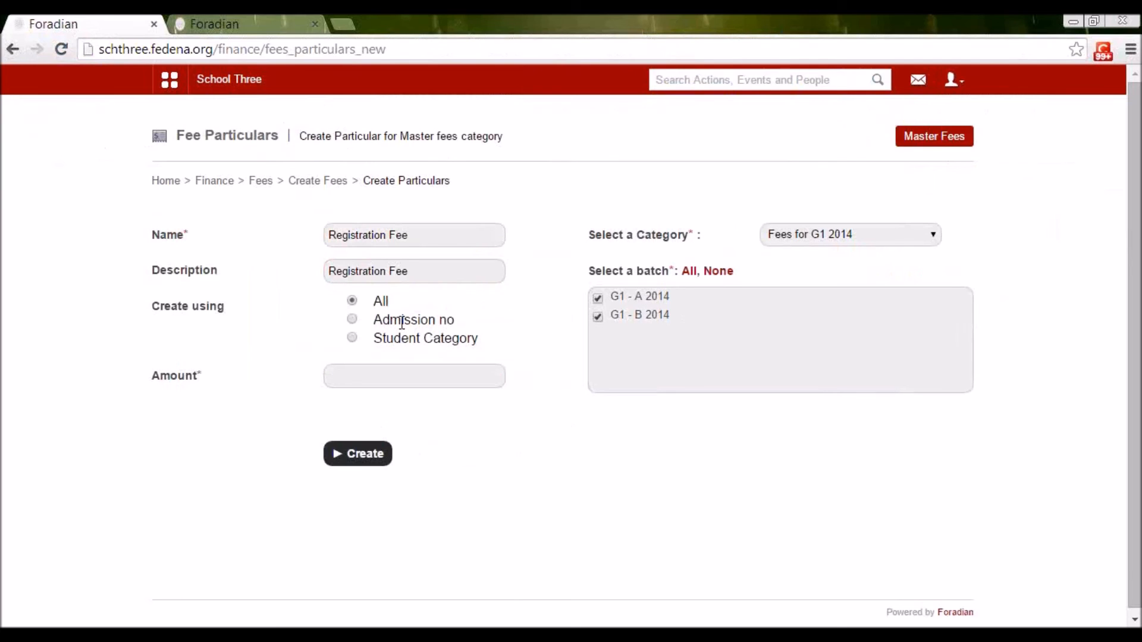
Check the registration fee amount in Fees.docx, set the particular's amount to 12000 and create it for all students.
left_click(436, 382)
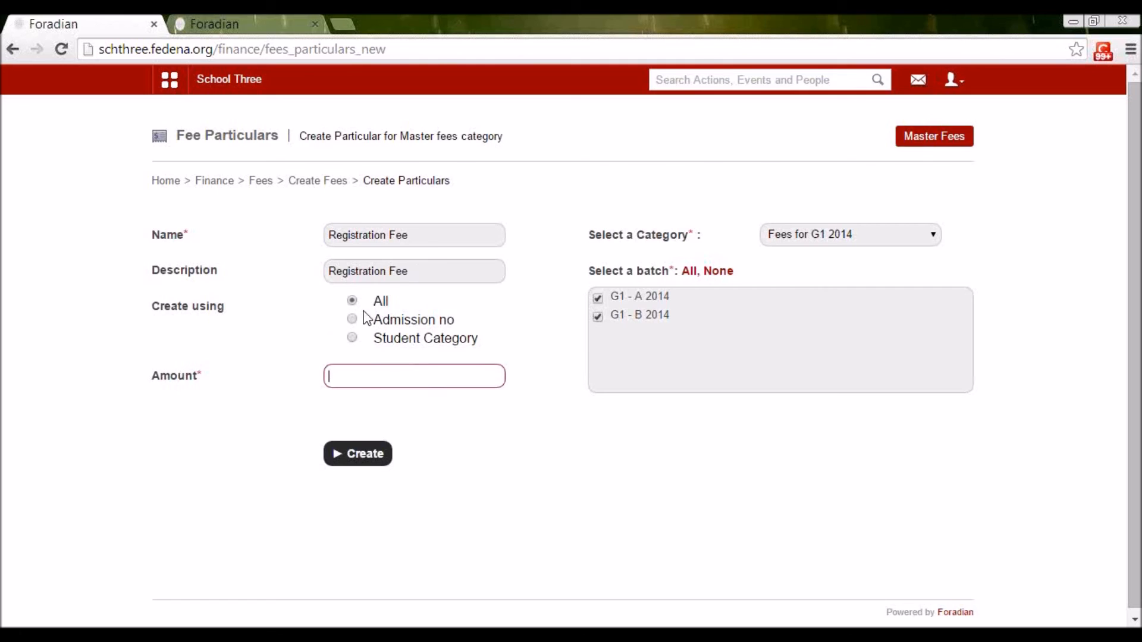
key("alt+Tab")
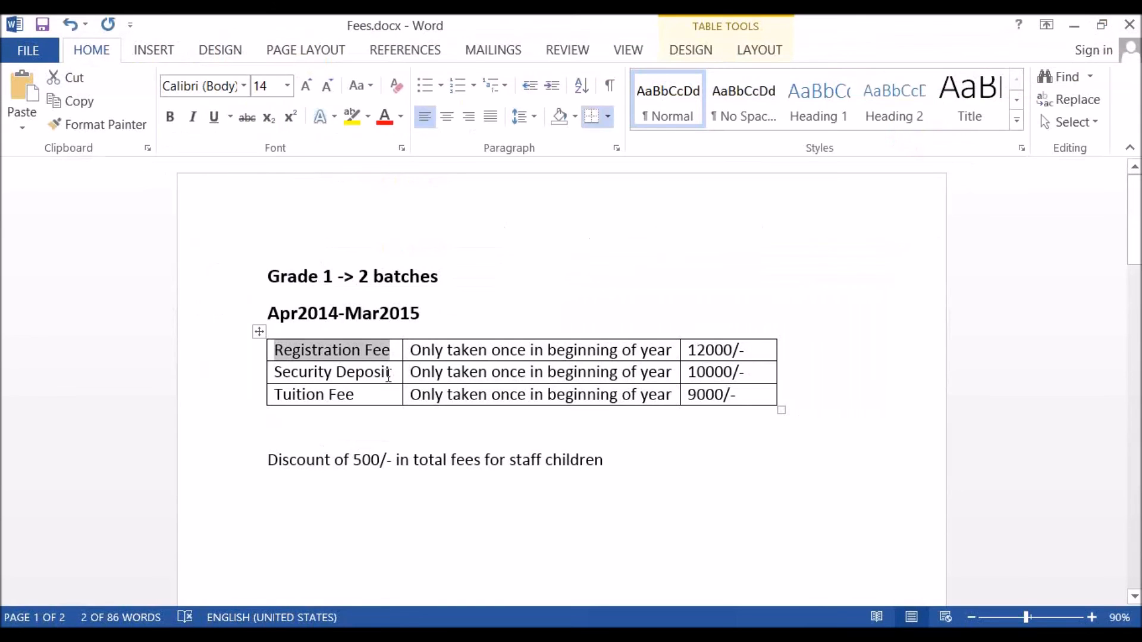
key("alt+Tab")
type("12000")
left_click(470, 462)
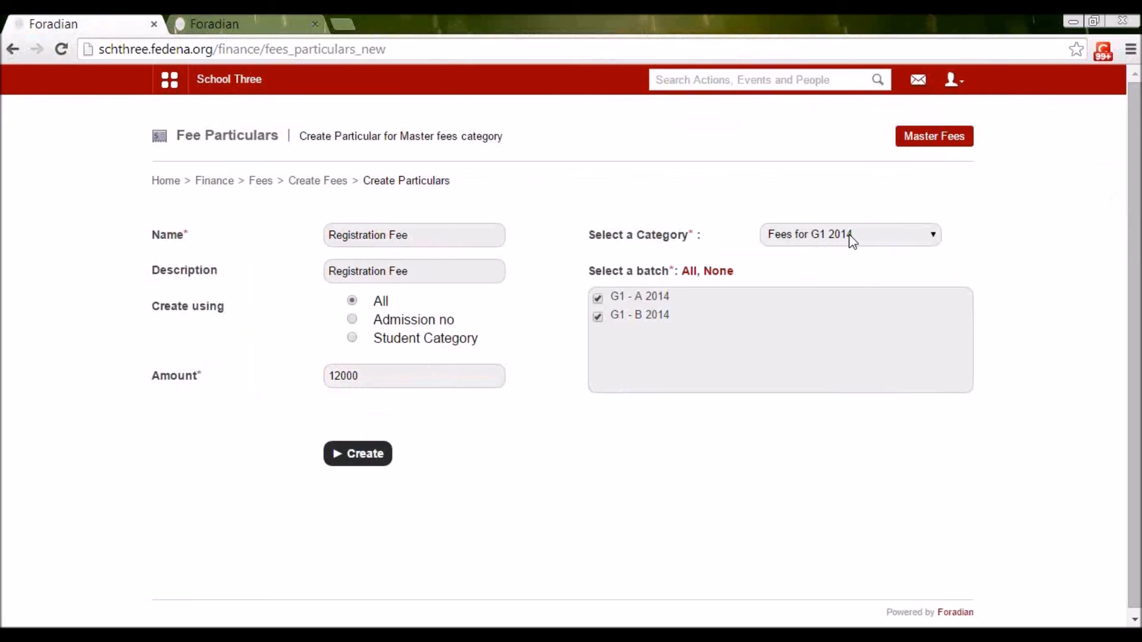
left_click(365, 454)
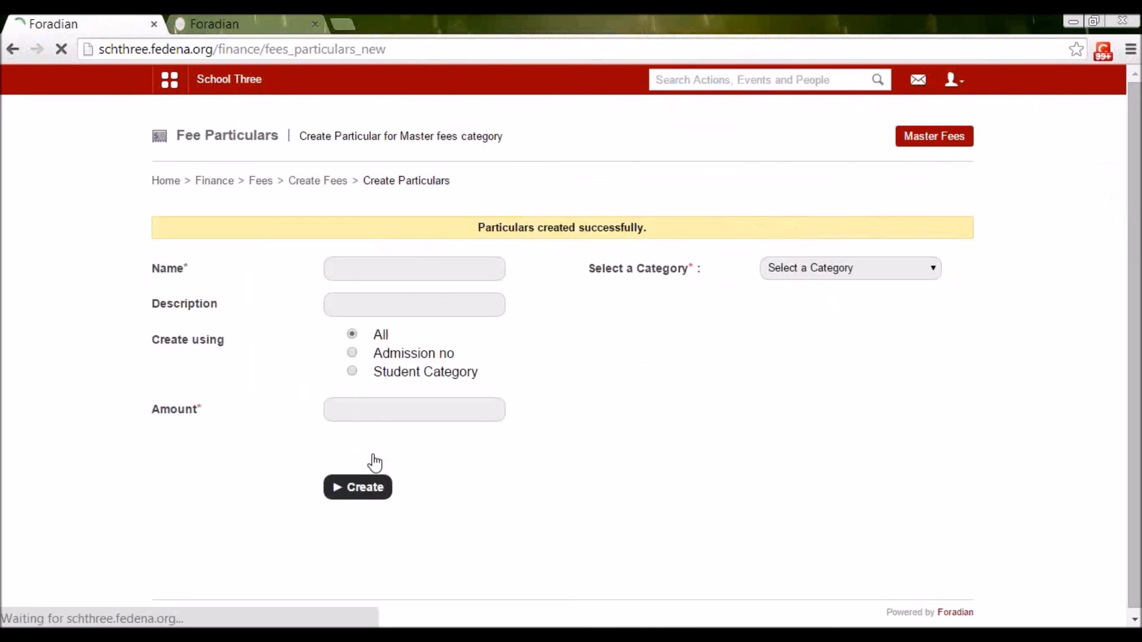
Start another particular in Fees for G1 2014, using "Security Deposit" copied from Fees.docx in Word as its name and description.
left_click(781, 267)
left_click(778, 298)
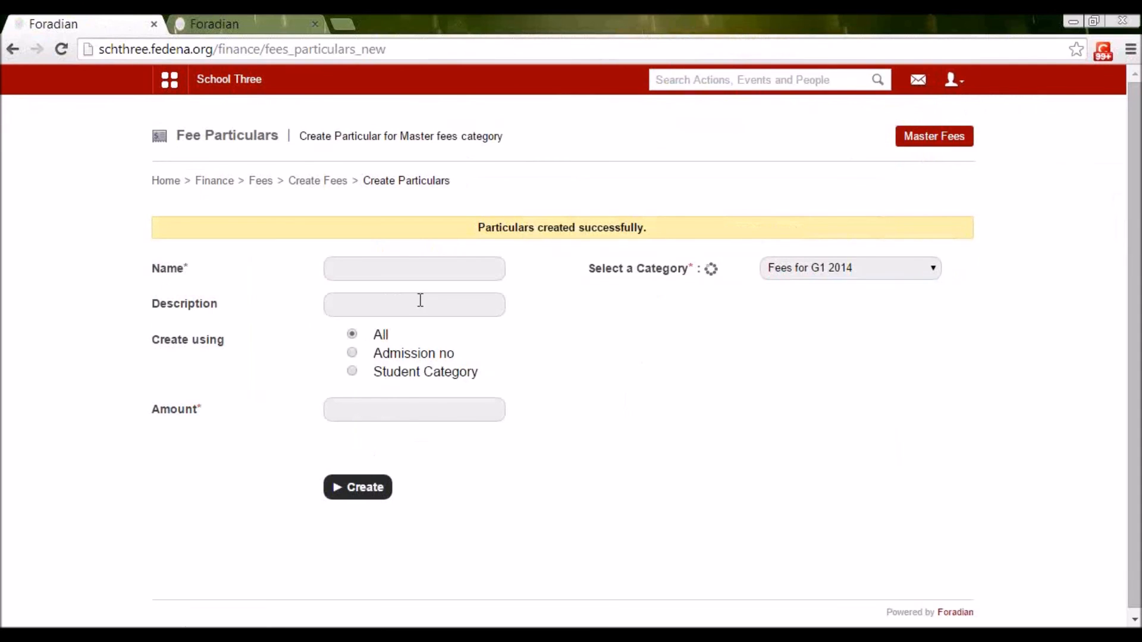
left_click(402, 267)
key("alt+Tab")
left_click_drag(386, 371, 271, 369)
key("ctrl+c")
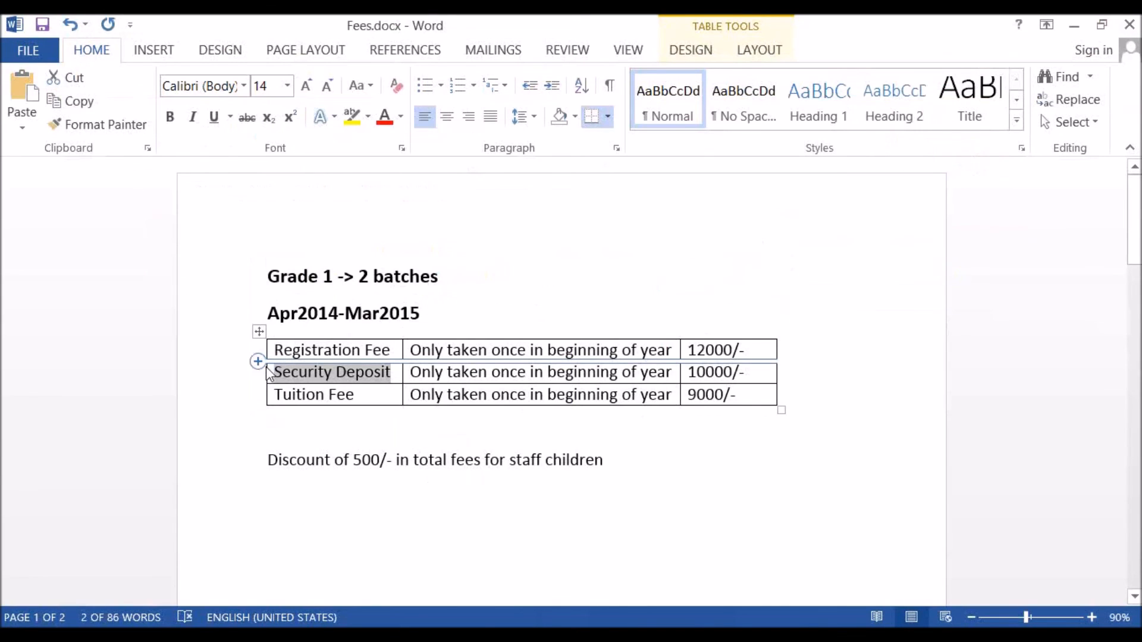
key("alt+Tab")
key("ctrl+v")
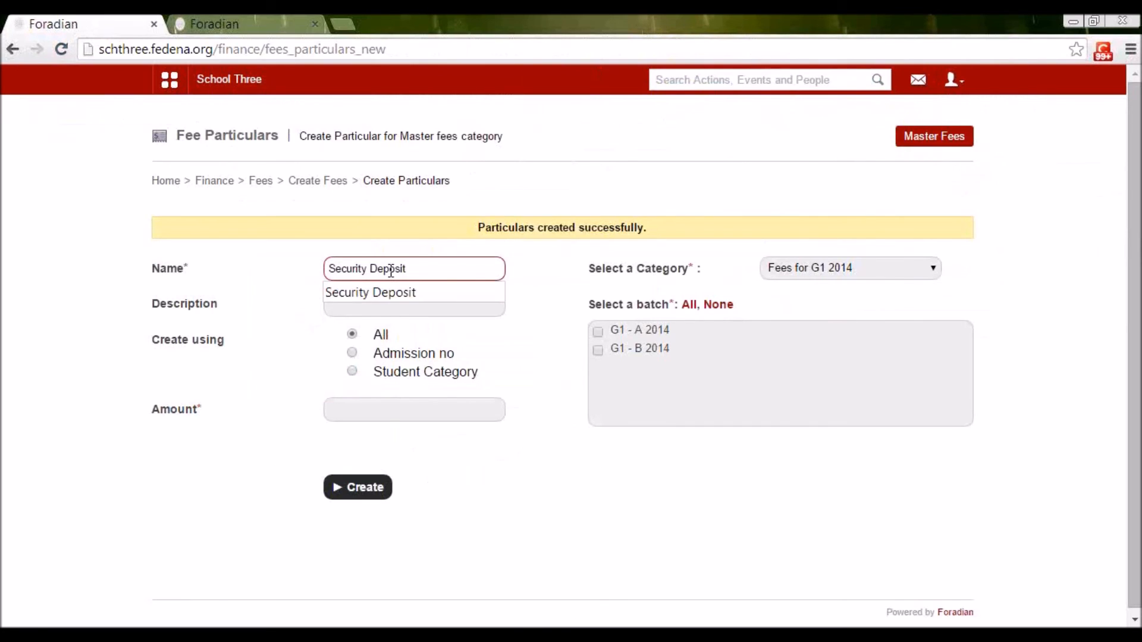
left_click(551, 276)
left_click(435, 307)
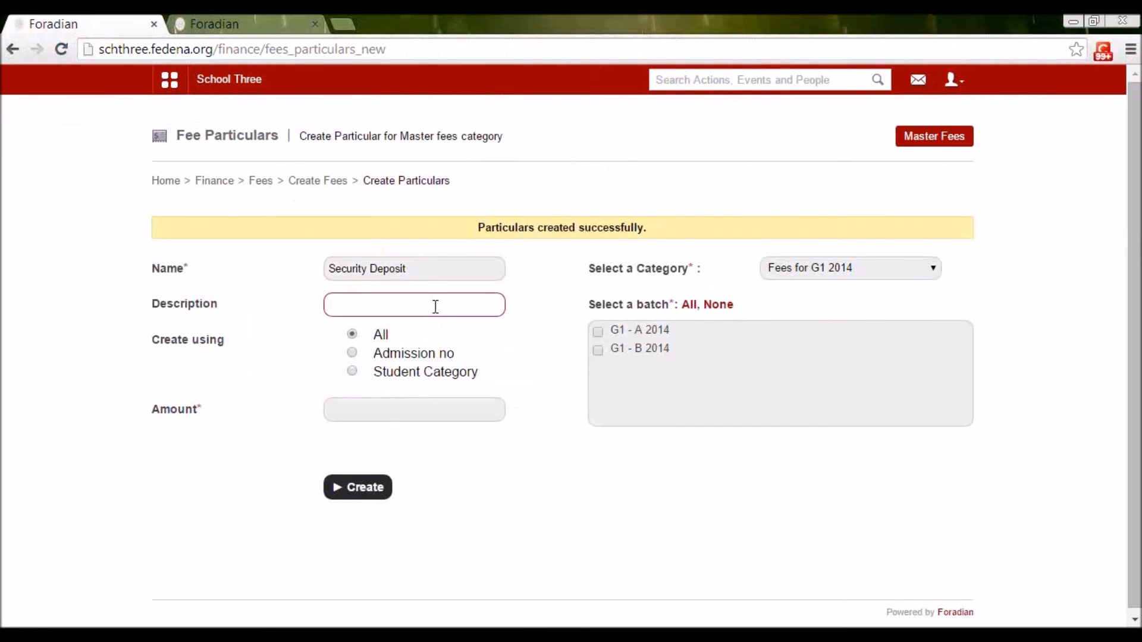
key("ctrl+v")
left_click(337, 363)
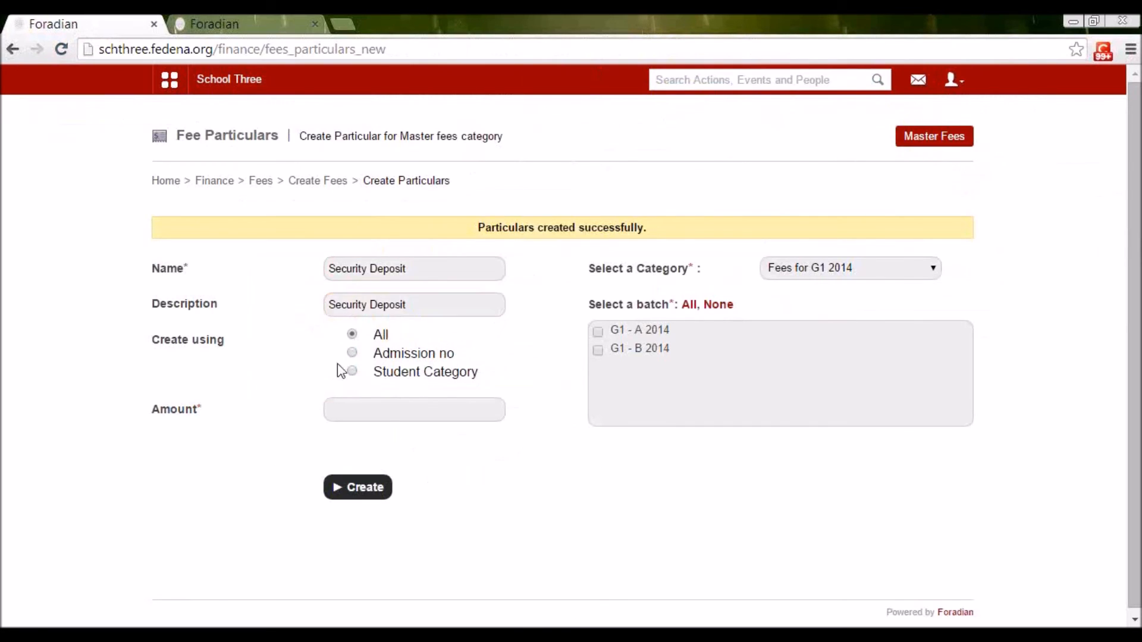
Set the Security Deposit amount to 10000 as in Fees.docx and create the particular for both Grade 1 batches.
left_click(340, 409)
key("alt+Tab")
key("alt+Tab")
type("10000")
left_click(689, 304)
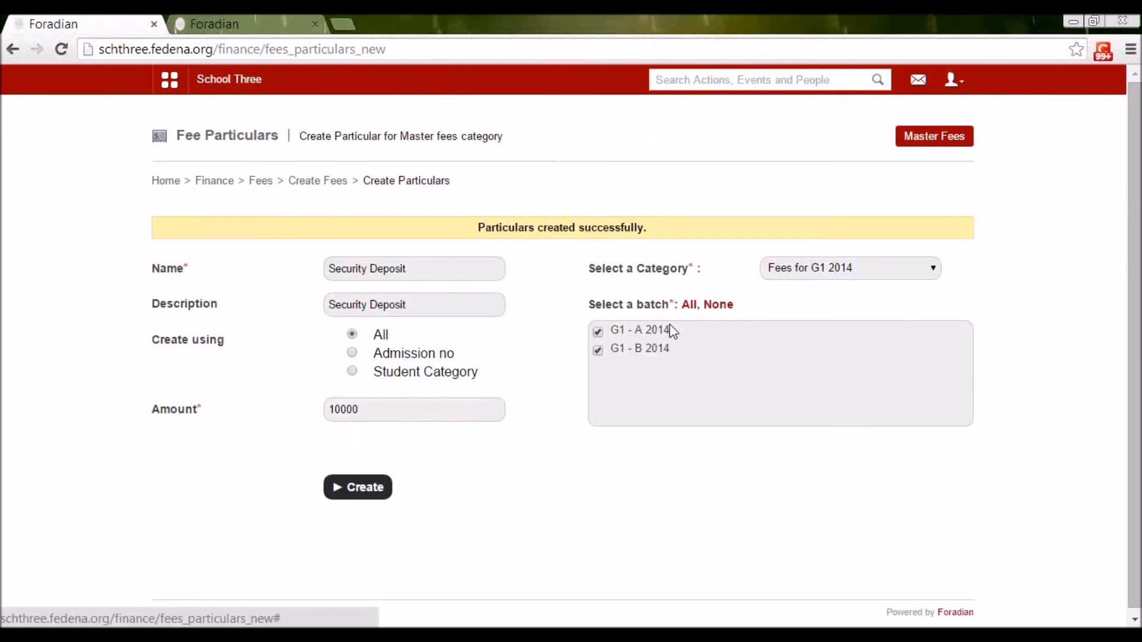
left_click(349, 486)
Start a third particular in Fees for G1 2014, using "Tuition Fee" copied from Fees.docx in Word as its name and description.
left_click(794, 270)
left_click(792, 298)
left_click(439, 268)
key("alt+Tab")
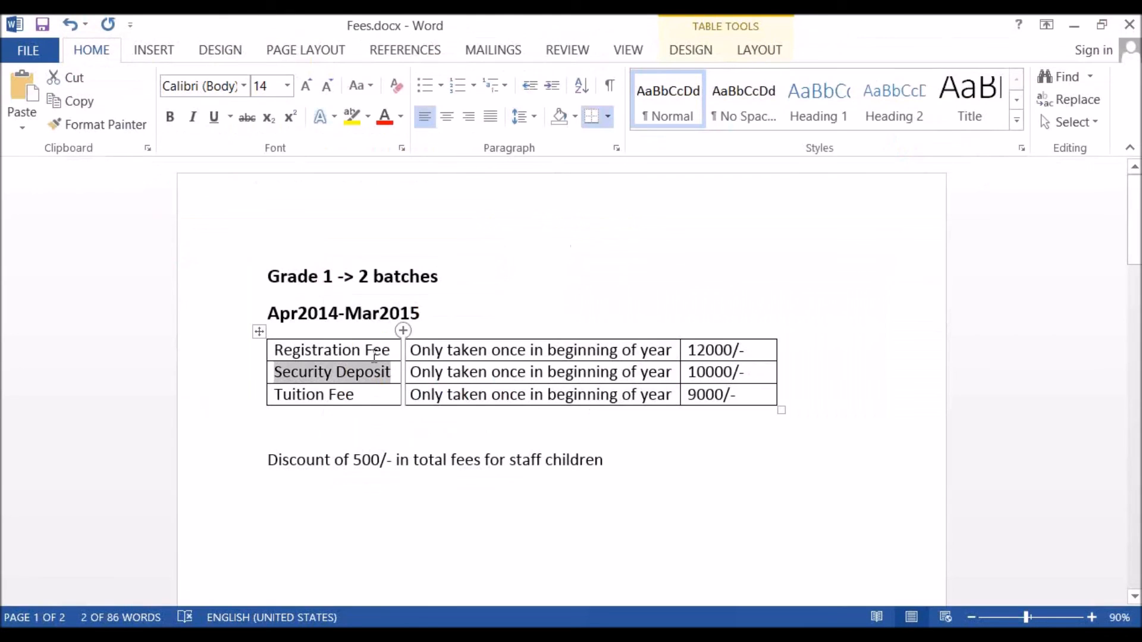
left_click_drag(355, 396, 274, 397)
key("ctrl+c")
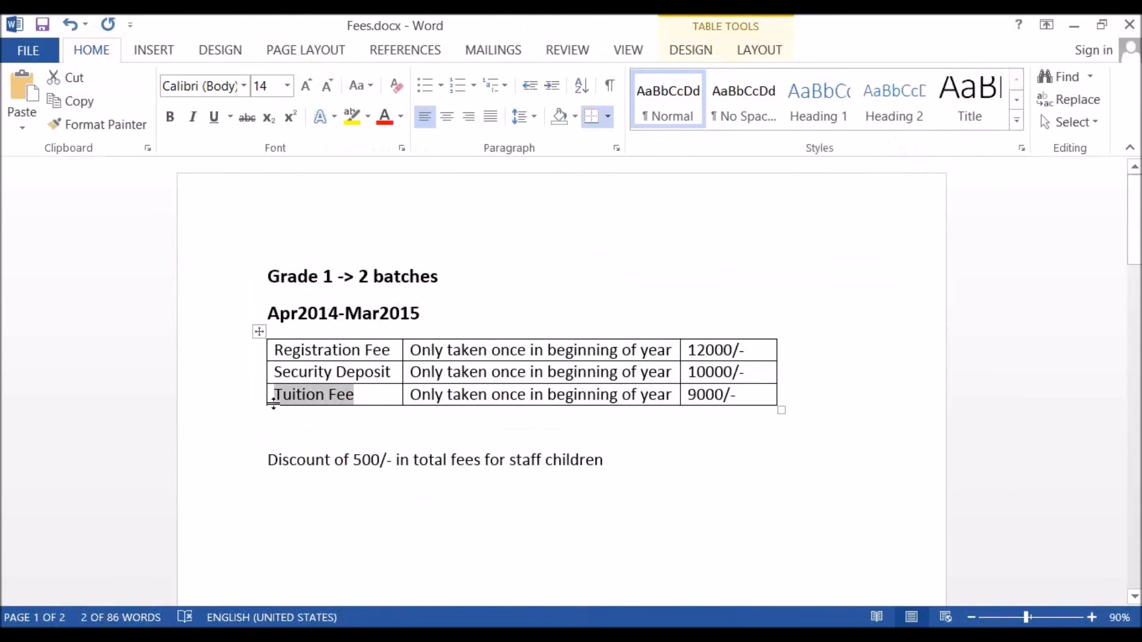
key("alt+Tab")
key("ctrl+v")
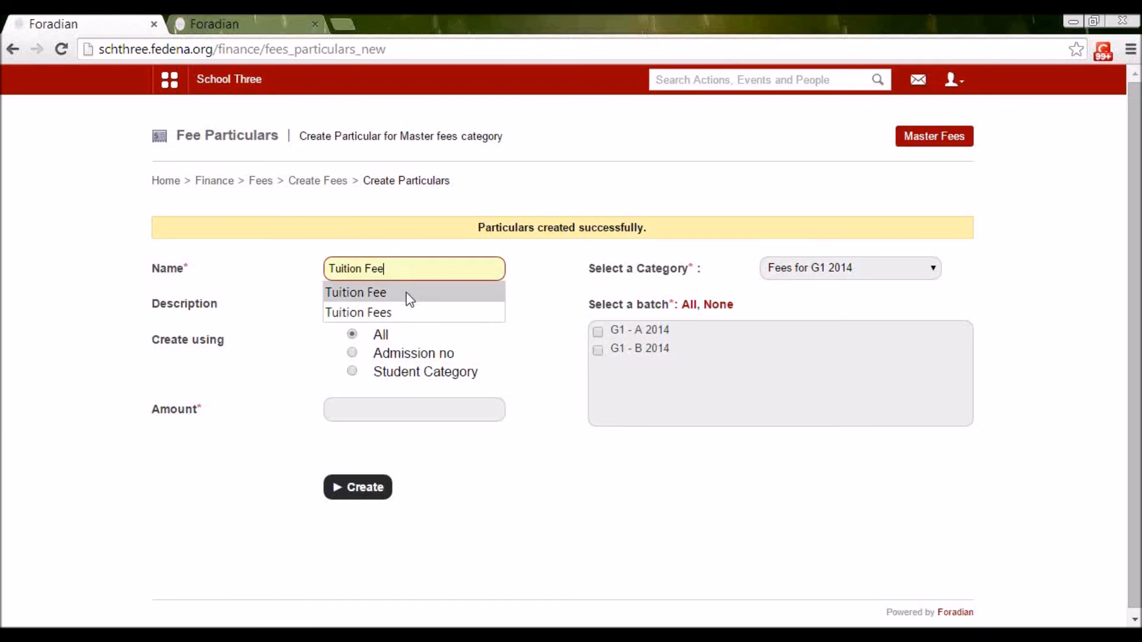
left_click(441, 306)
key("ctrl+v")
Set the Tuition Fee amount to 9000 as in Fees.docx and create the particular for both Grade 1 batches.
left_click_drag(423, 391, 407, 414)
left_click(406, 417)
key("alt+Tab")
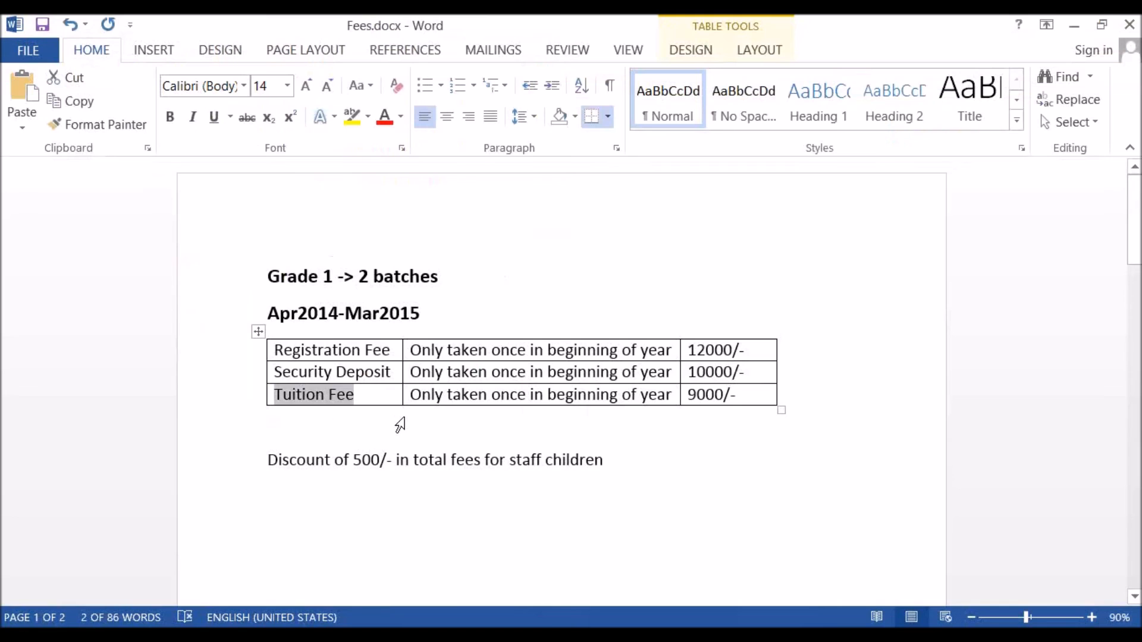
key("alt+Tab")
type("9000")
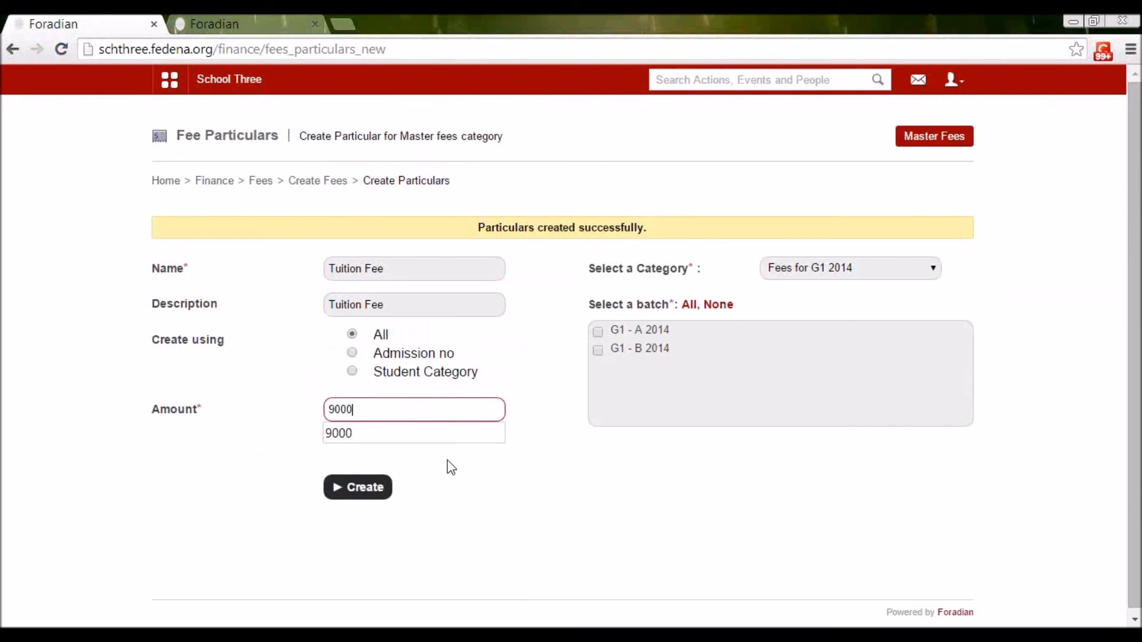
left_click(638, 353)
left_click(688, 306)
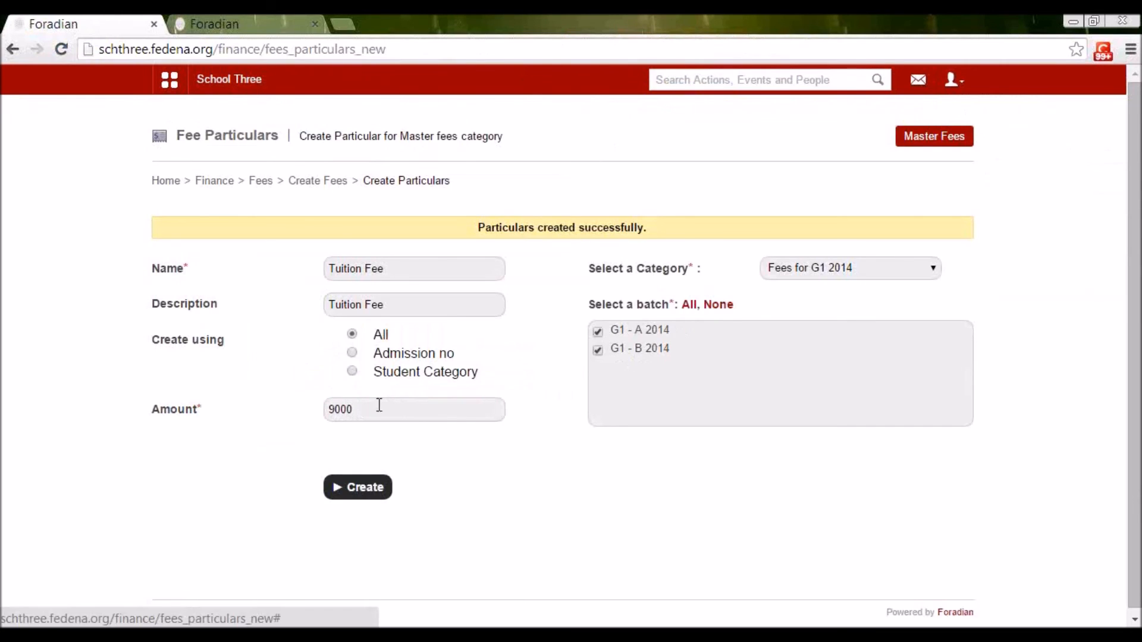
left_click(355, 485)
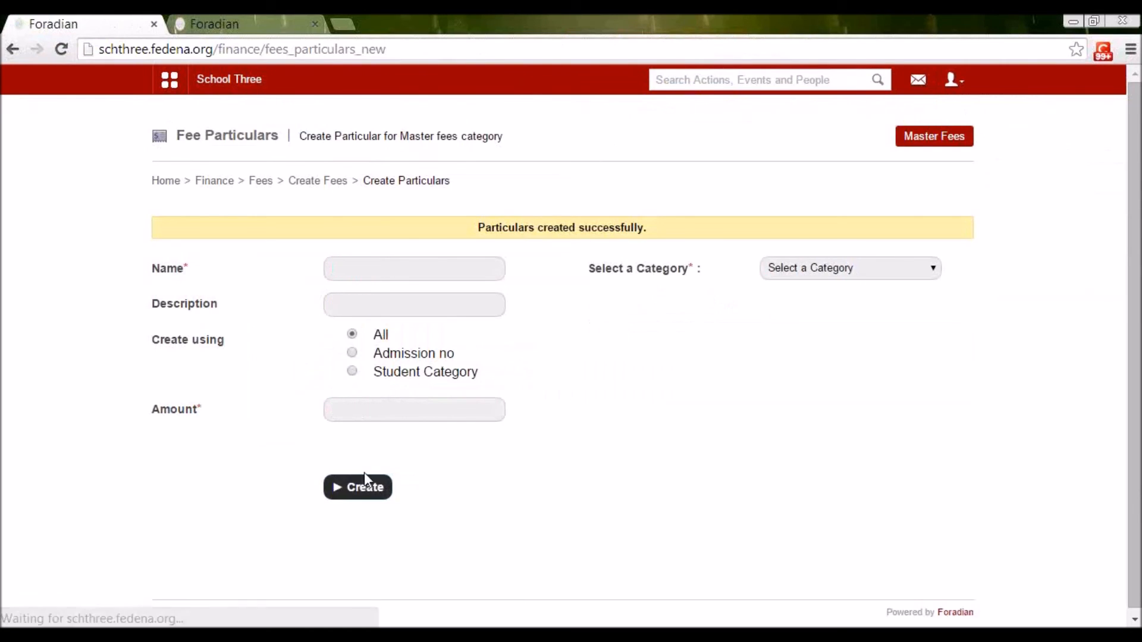
List the fee categories of batch G1 - A 2014 and review the particulars created under Fees for G1 2014.
left_click(332, 181)
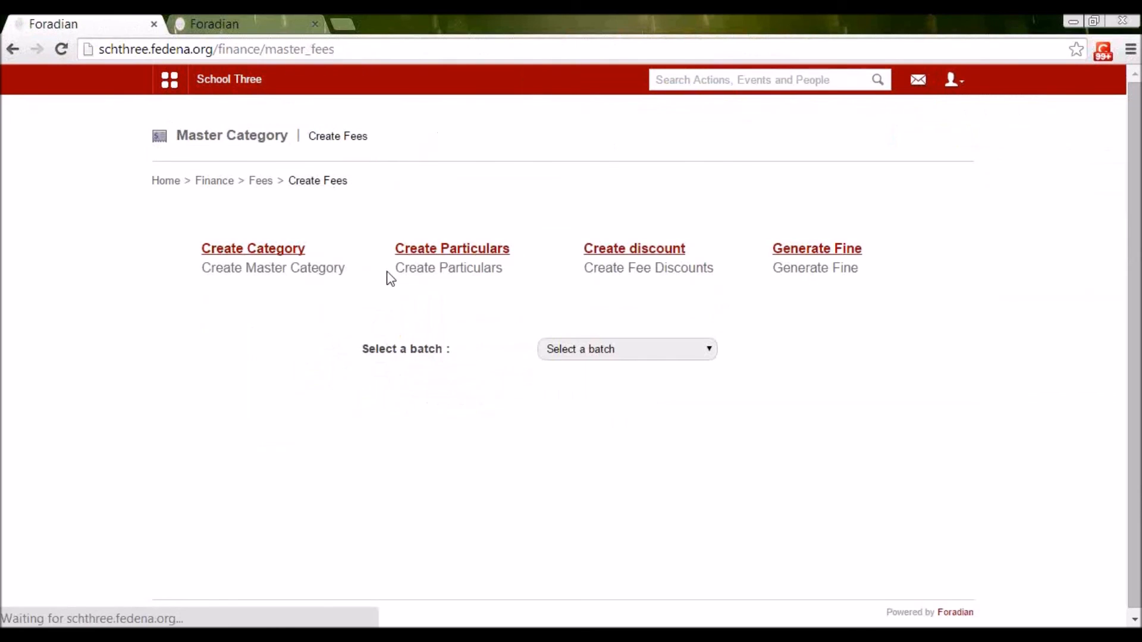
left_click(557, 351)
left_click(548, 384)
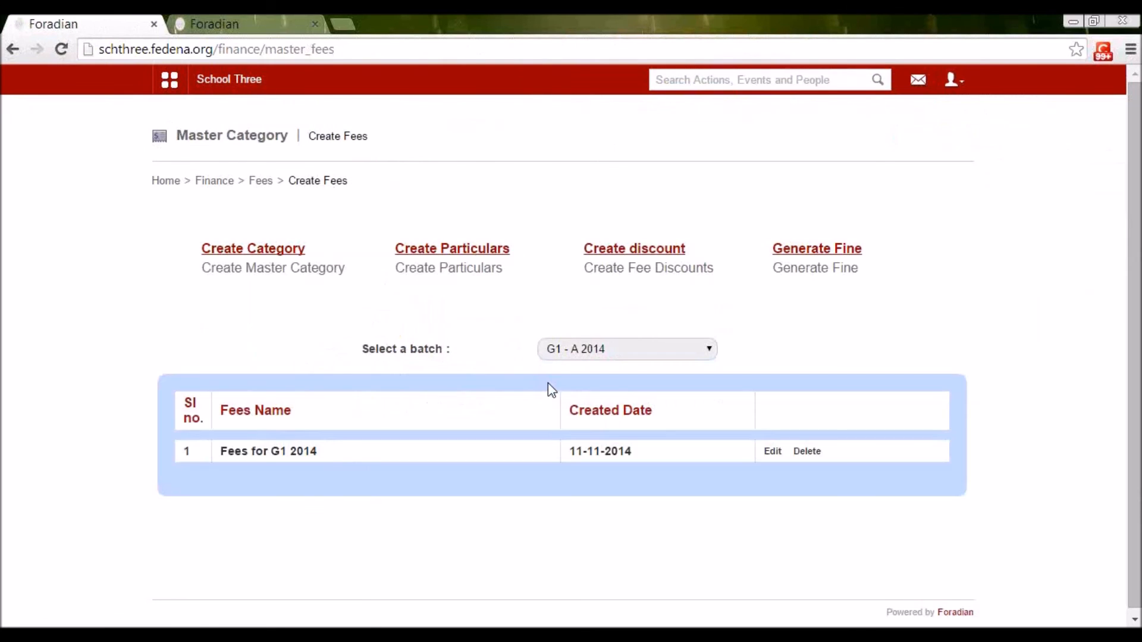
left_click(263, 454)
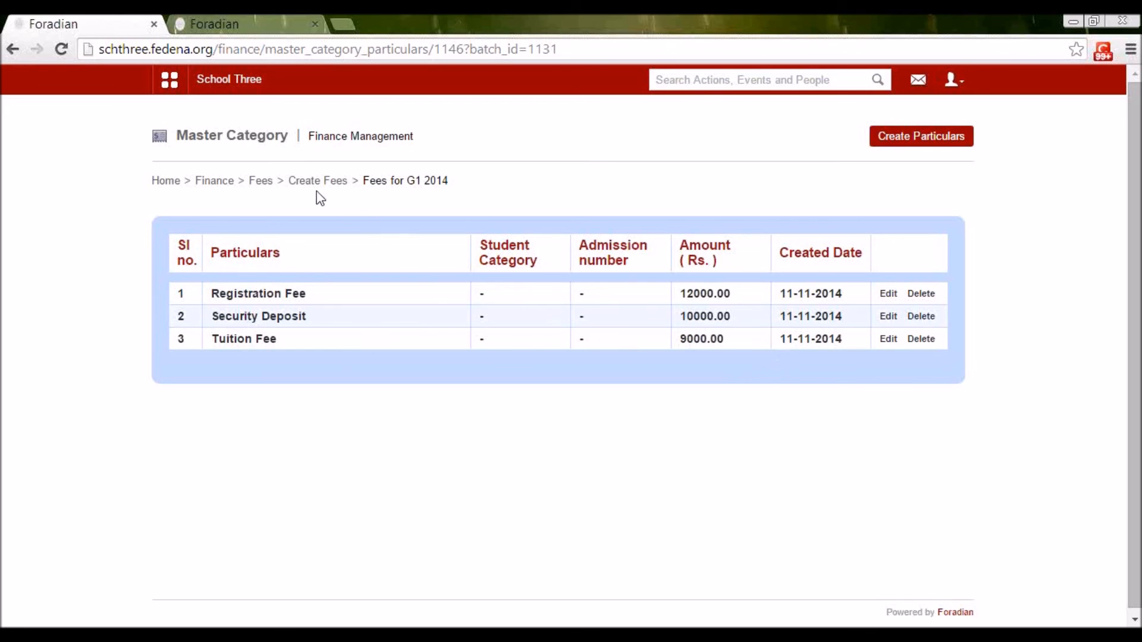
Open the fee discount creation page from Create Fees and examine the available discount types.
left_click(265, 181)
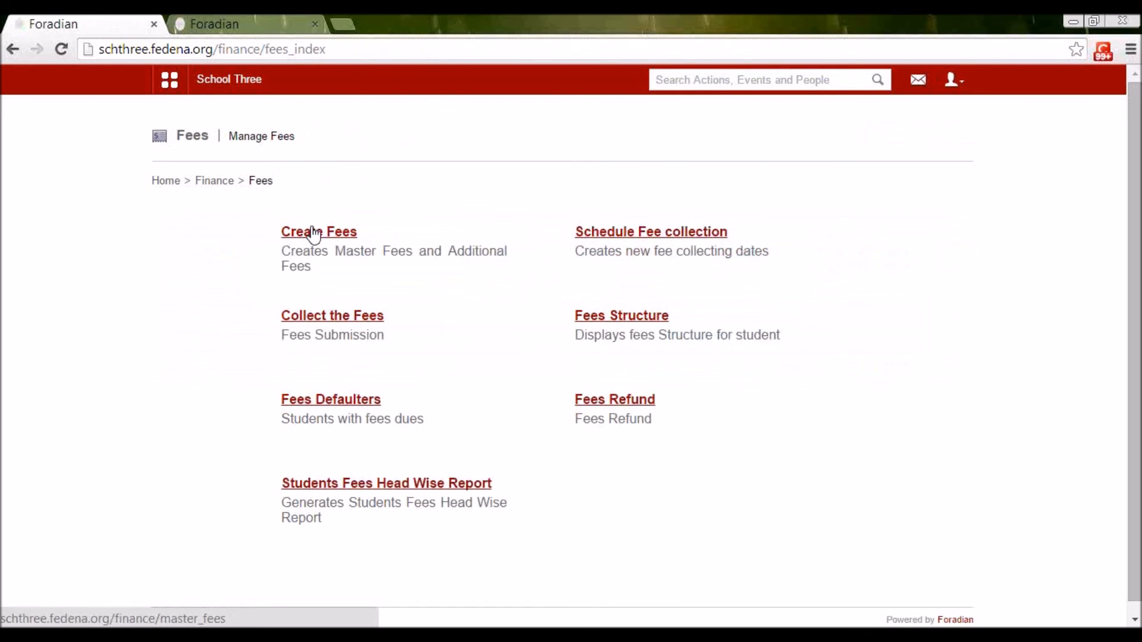
left_click(315, 232)
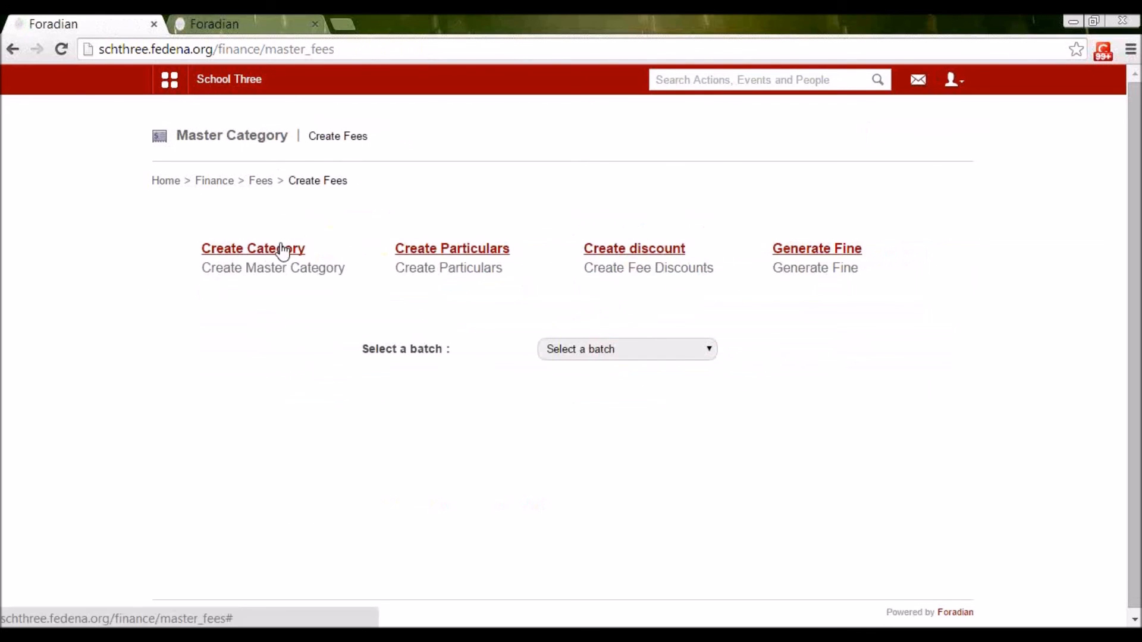
left_click(609, 253)
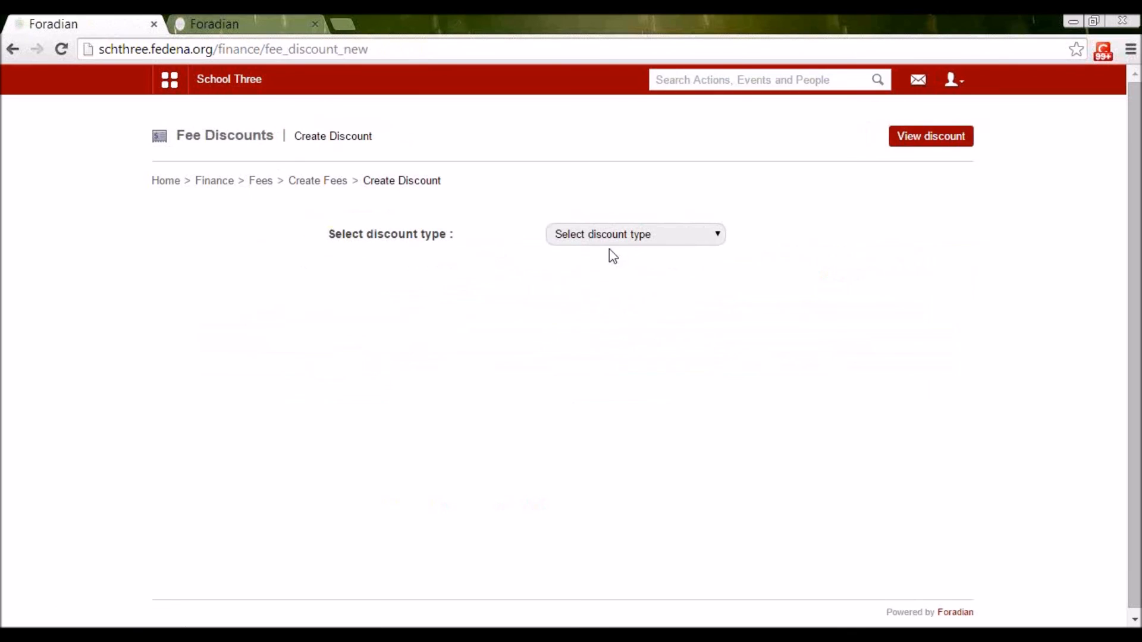
left_click(616, 245)
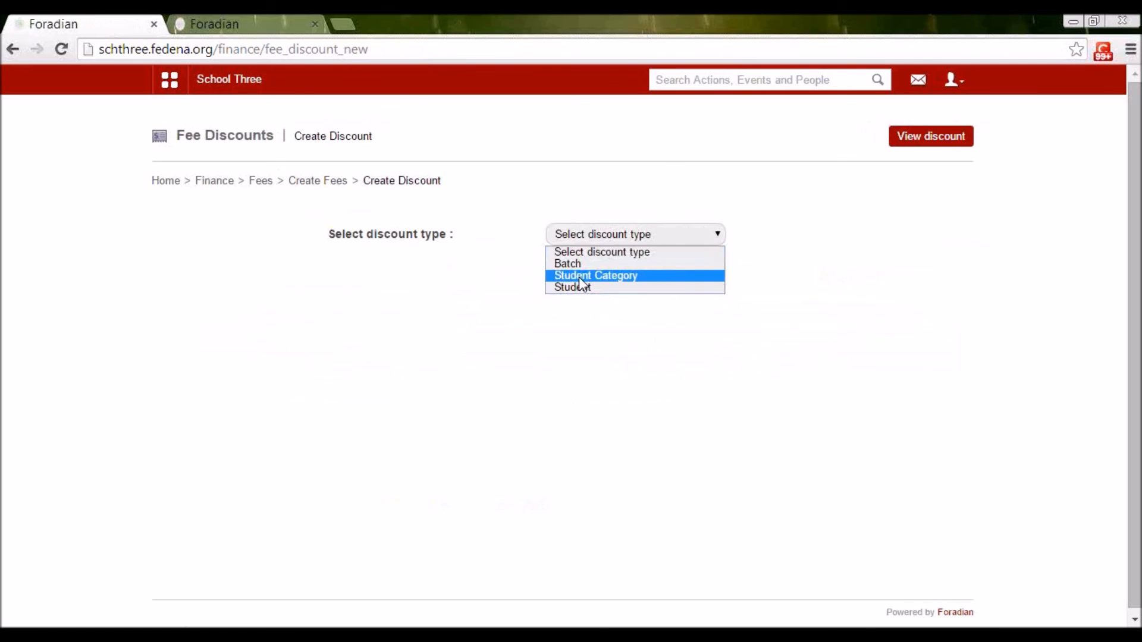
In the second browser tab, open Manage Student Category under Settings and examine the existing student categories.
left_click(220, 24)
left_click(178, 82)
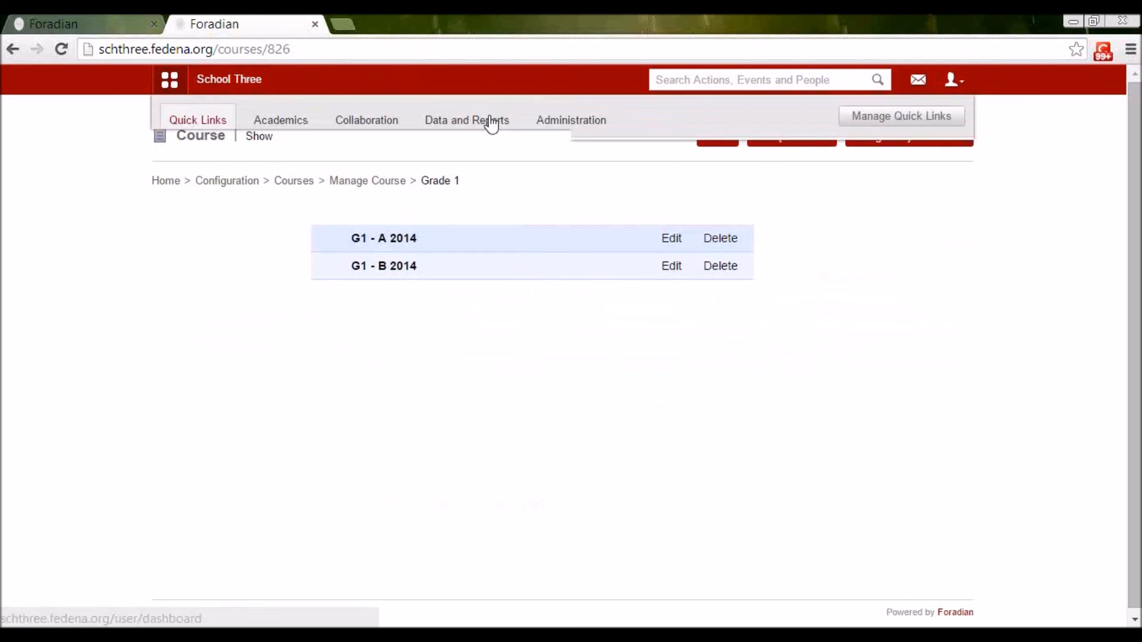
left_click(552, 124)
mouse_move(526, 175)
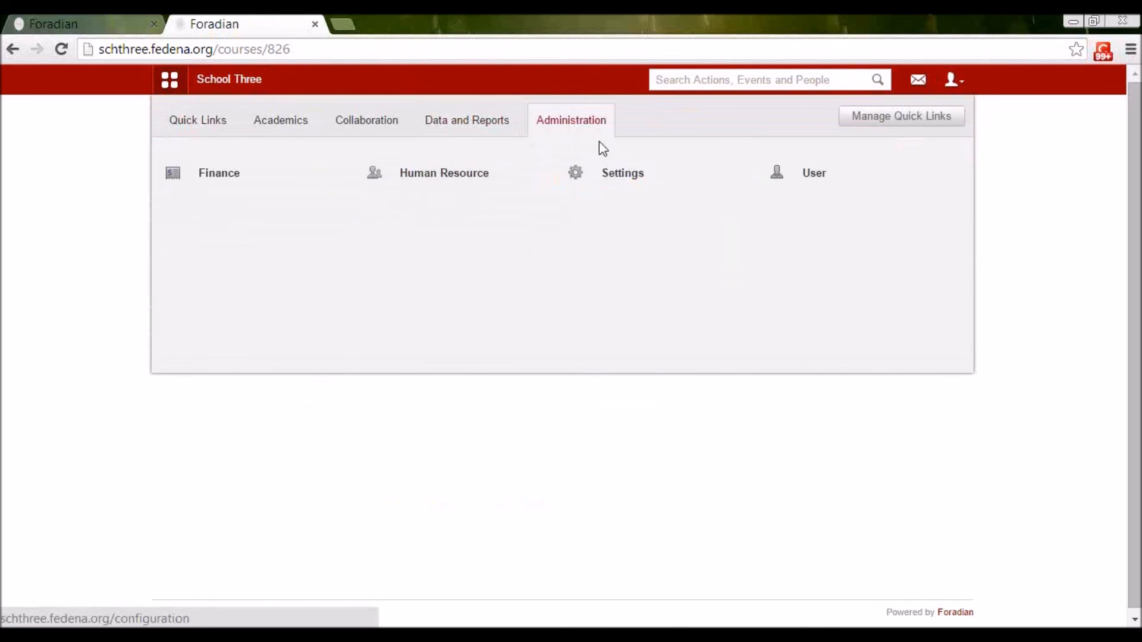
mouse_move(619, 186)
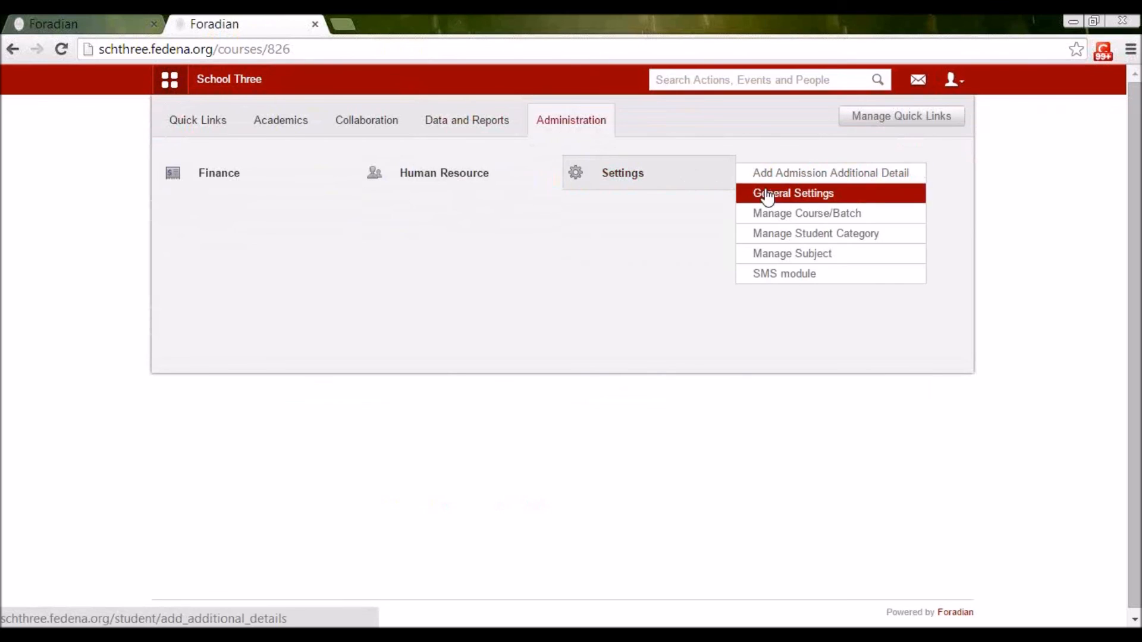
left_click(776, 236)
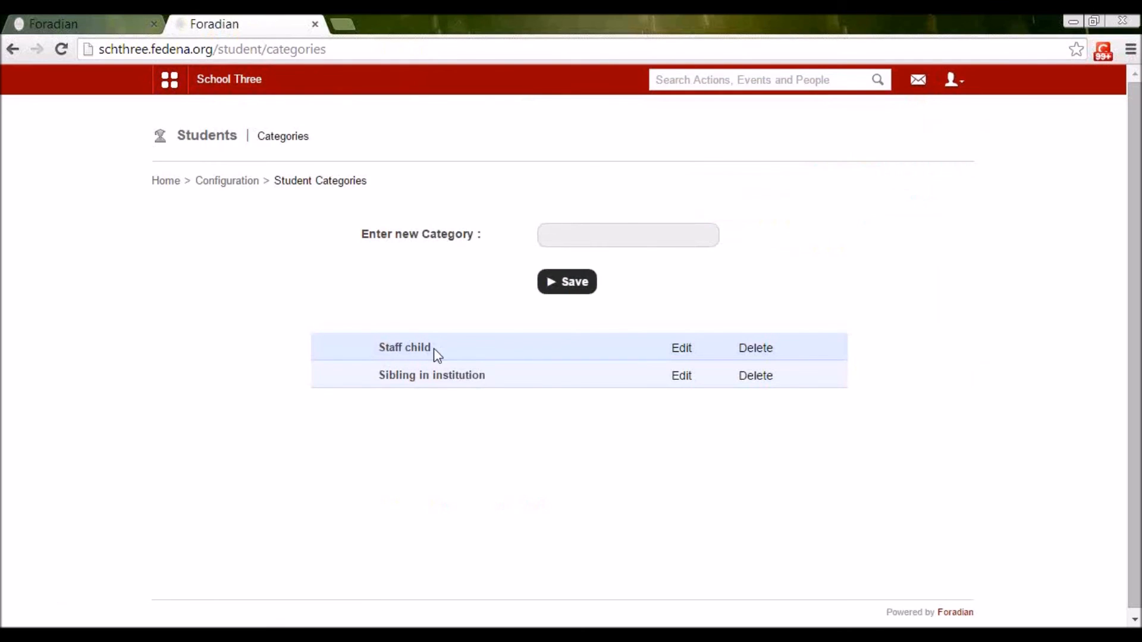
left_click_drag(437, 349, 379, 346)
left_click_drag(489, 377, 379, 375)
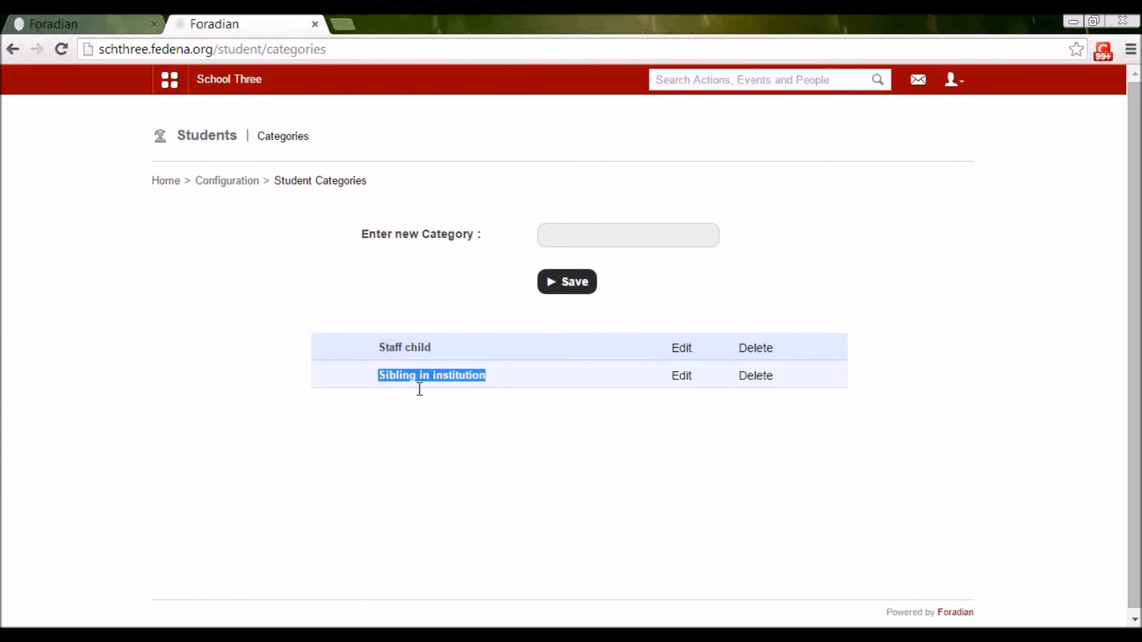
left_click(400, 345)
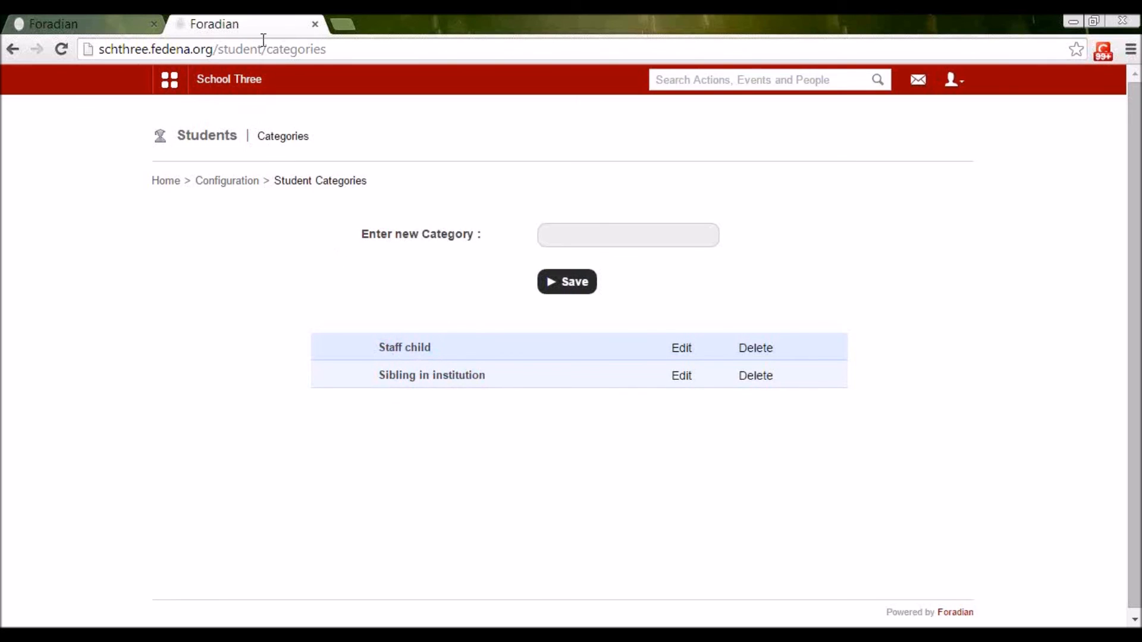
Open the student report of batch G1 - A 2014 and go to the first listed student's profile.
left_click(169, 82)
left_click(462, 125)
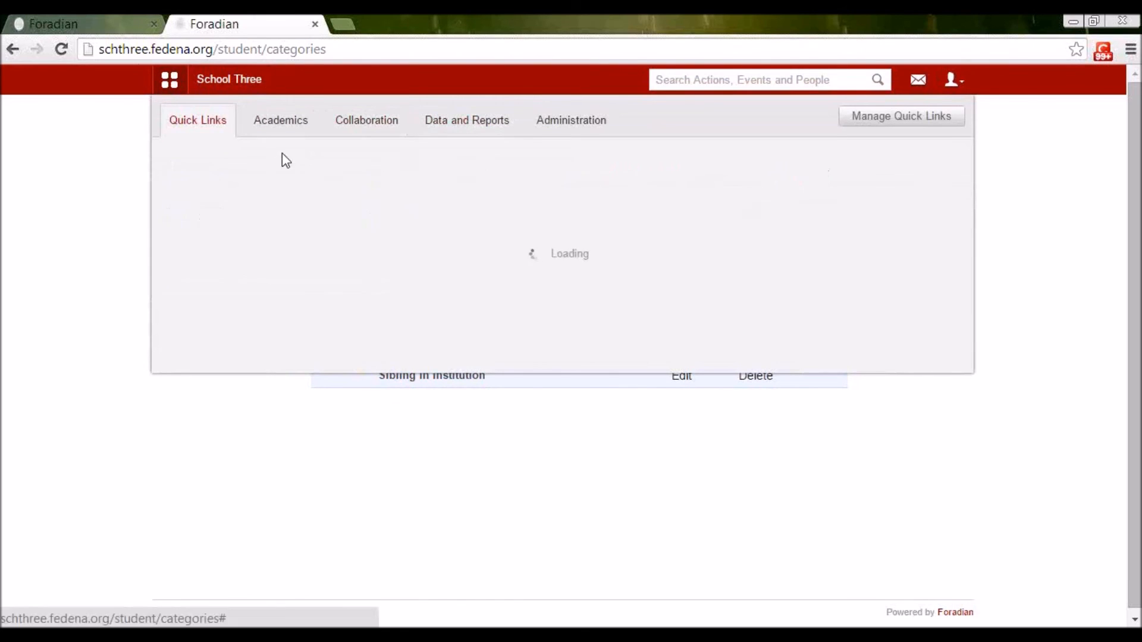
left_click(232, 172)
left_click(308, 282)
left_click(256, 324)
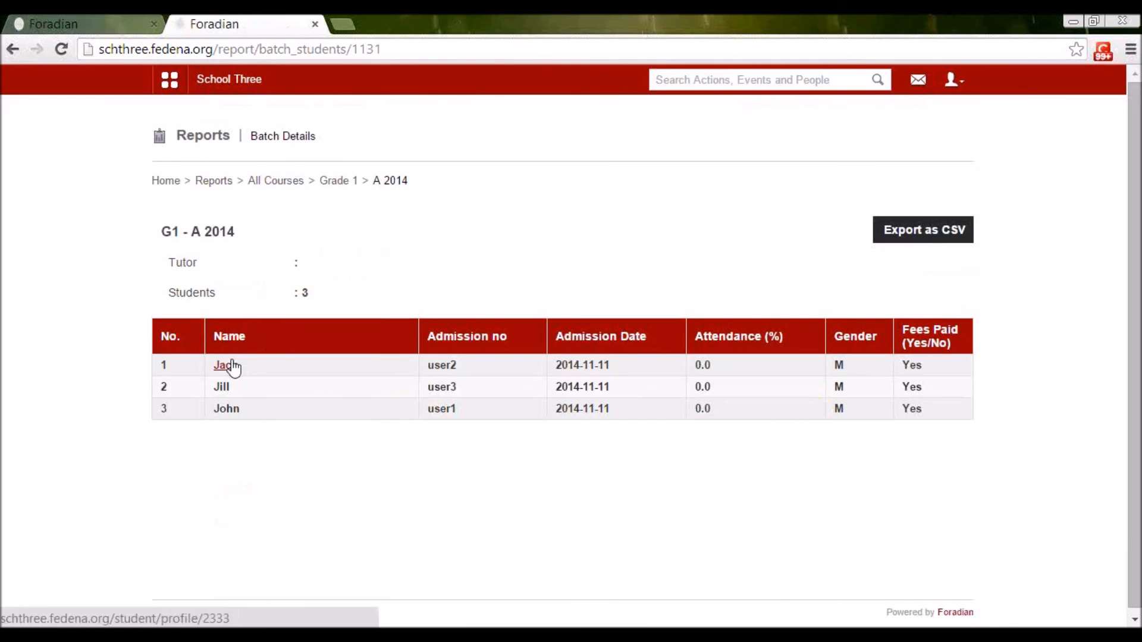
left_click(227, 365)
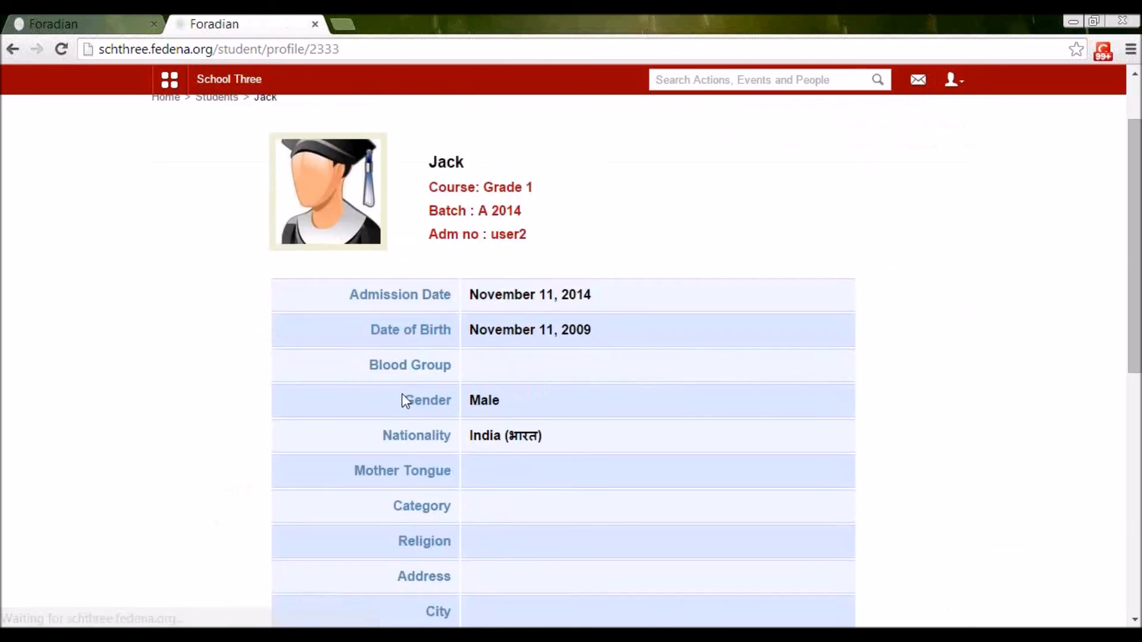
Check the category entry in the first student's profile and open the record for editing.
scroll(484, 408, "down", 8)
scroll(487, 408, "up", 3)
scroll(486, 409, "up", 4)
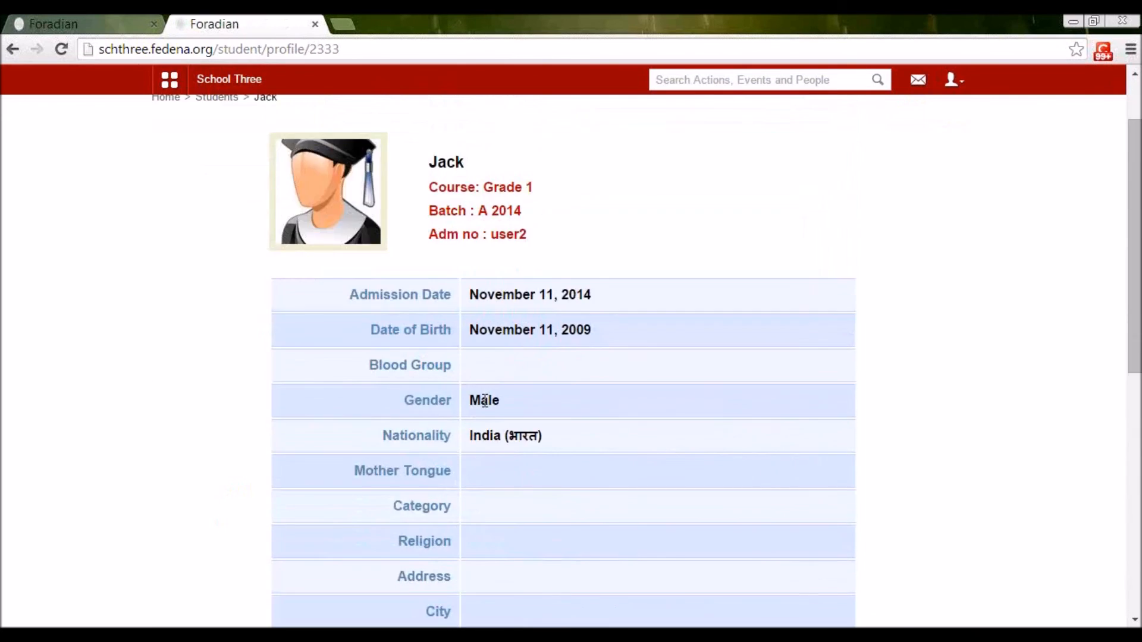
scroll(484, 411, "down", 7)
scroll(488, 410, "up", 4)
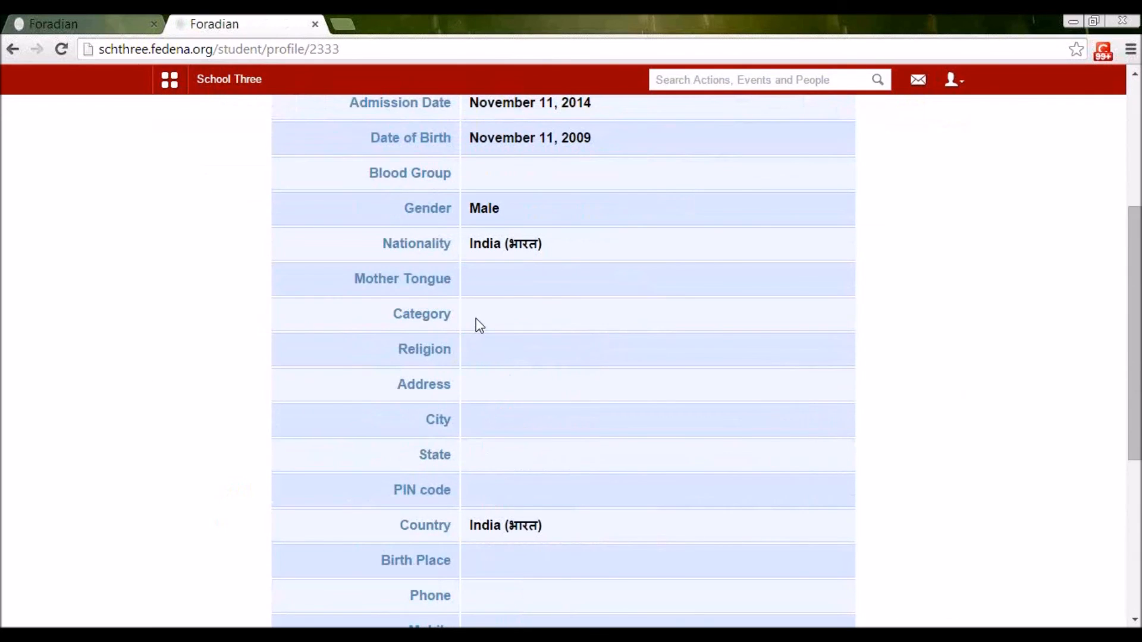
scroll(480, 382, "down", 5)
left_click(473, 531)
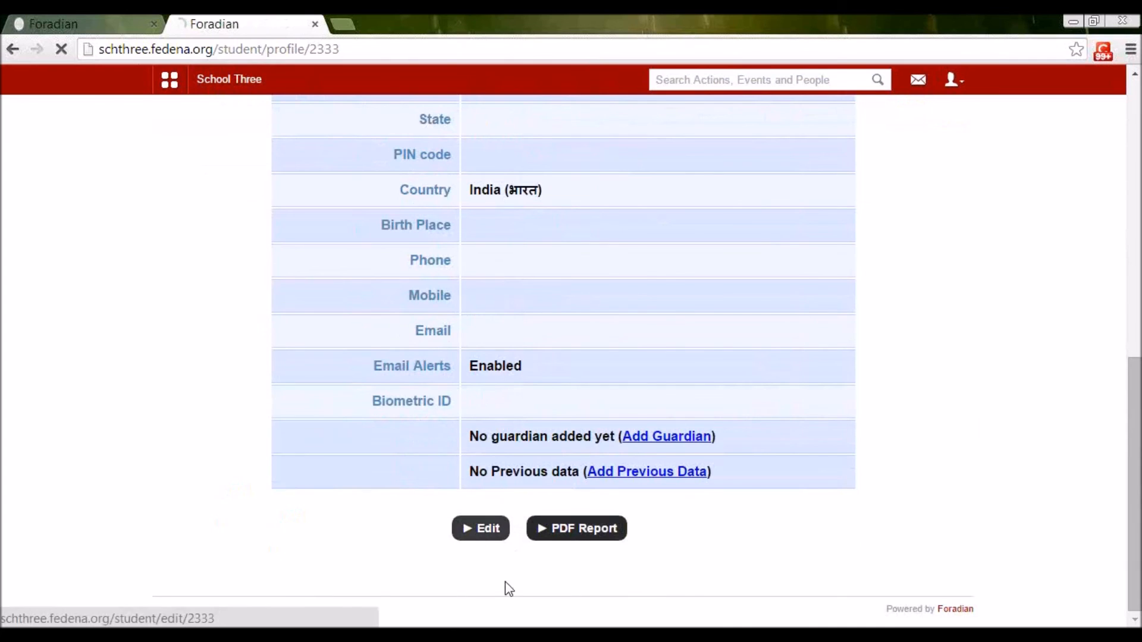
Set the student's category to Staff child and save the record.
scroll(461, 415, "down", 4)
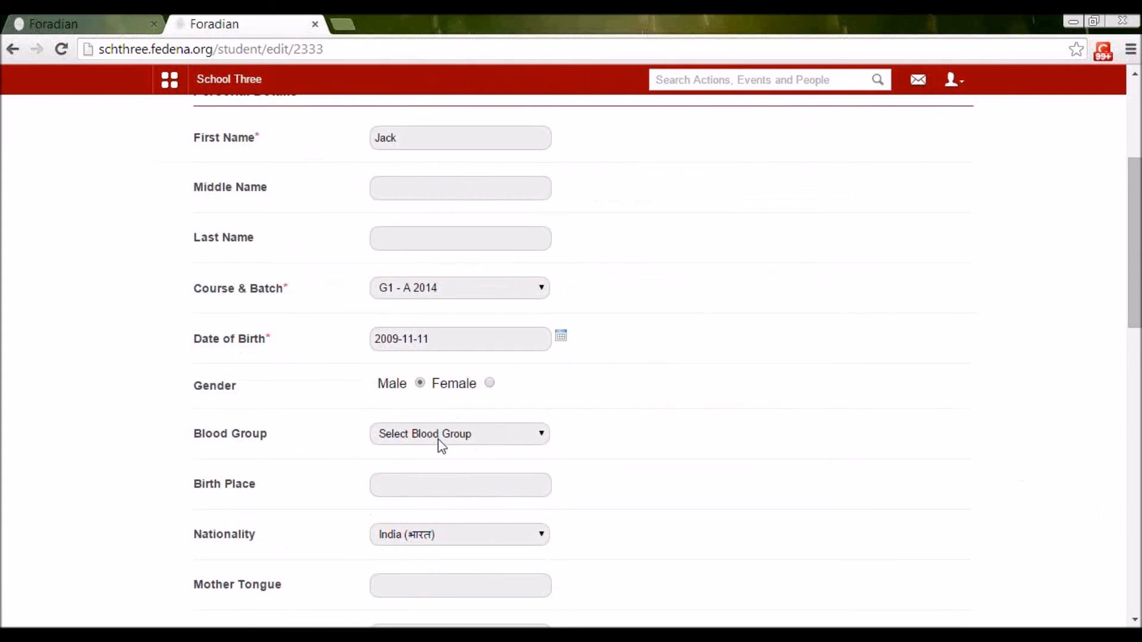
scroll(441, 432, "down", 4)
scroll(432, 480, "down", 1)
left_click(412, 351)
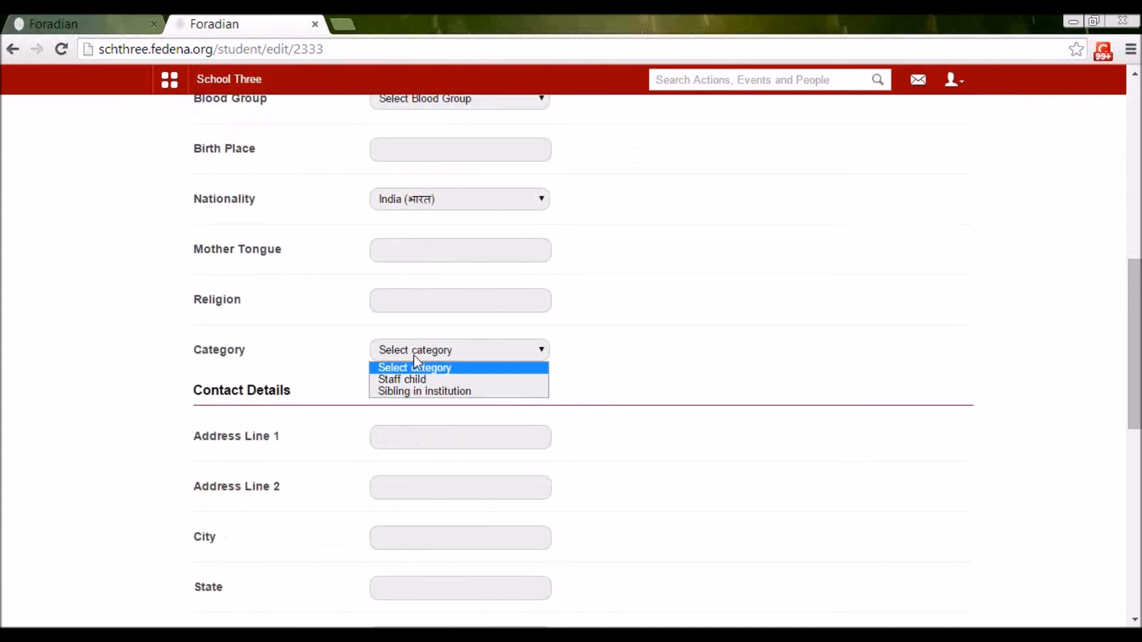
left_click(409, 380)
scroll(613, 400, "down", 3)
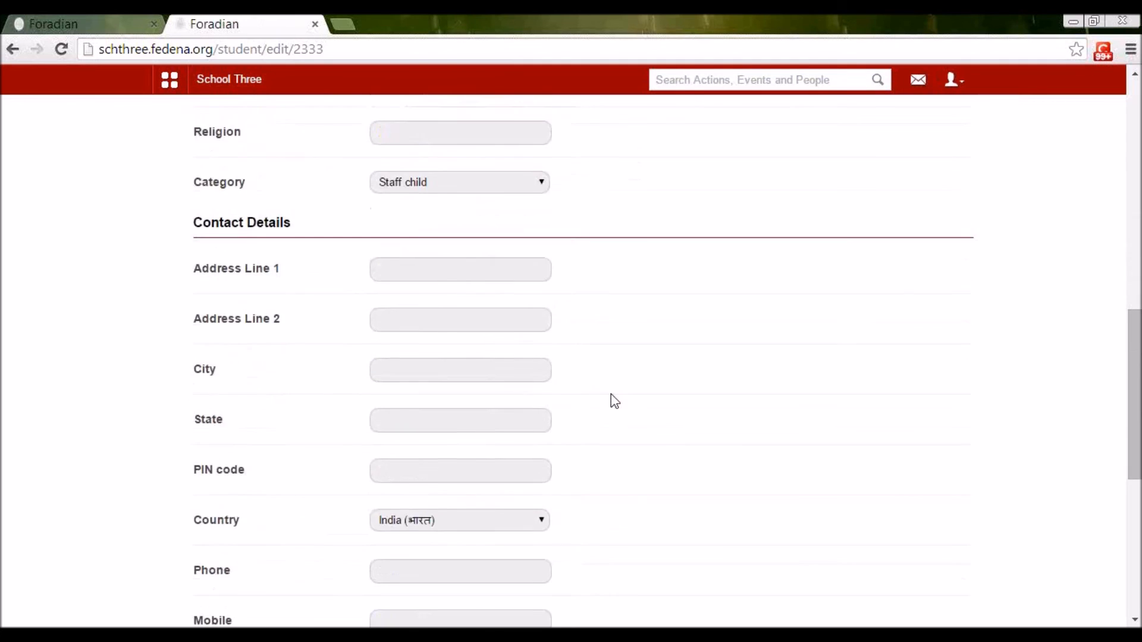
scroll(609, 400, "up", 13)
scroll(467, 377, "down", 15)
left_click(410, 511)
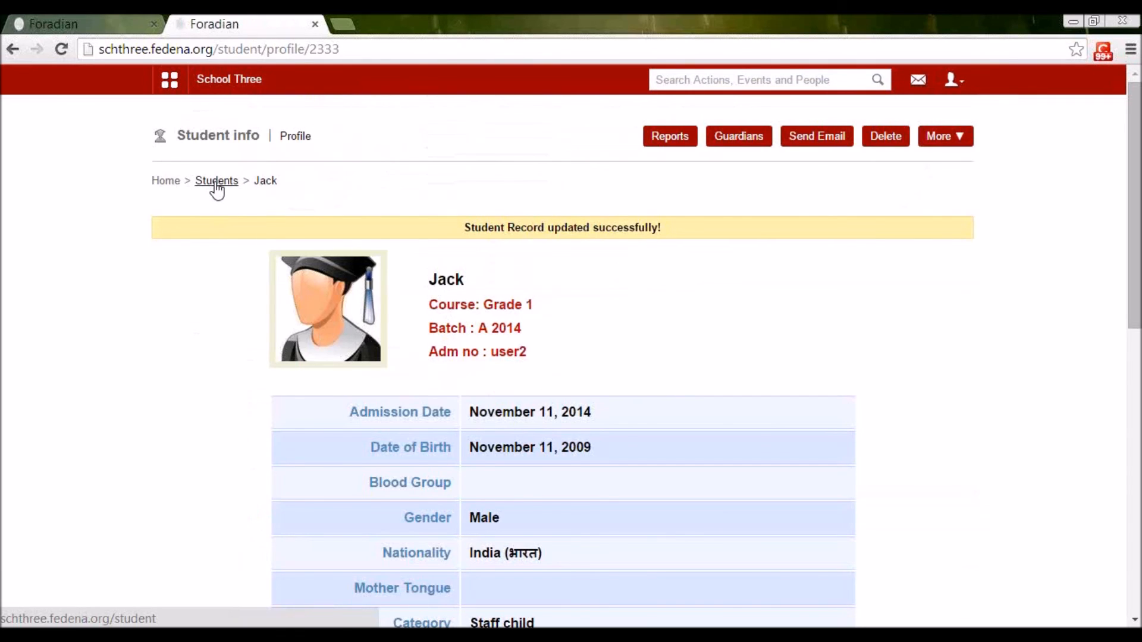
Return to the G1 - A 2014 student list and check the category in the second and third students' profiles, finishing on the Students page.
left_click(12, 49)
key("alt+Left")
key("alt+Left")
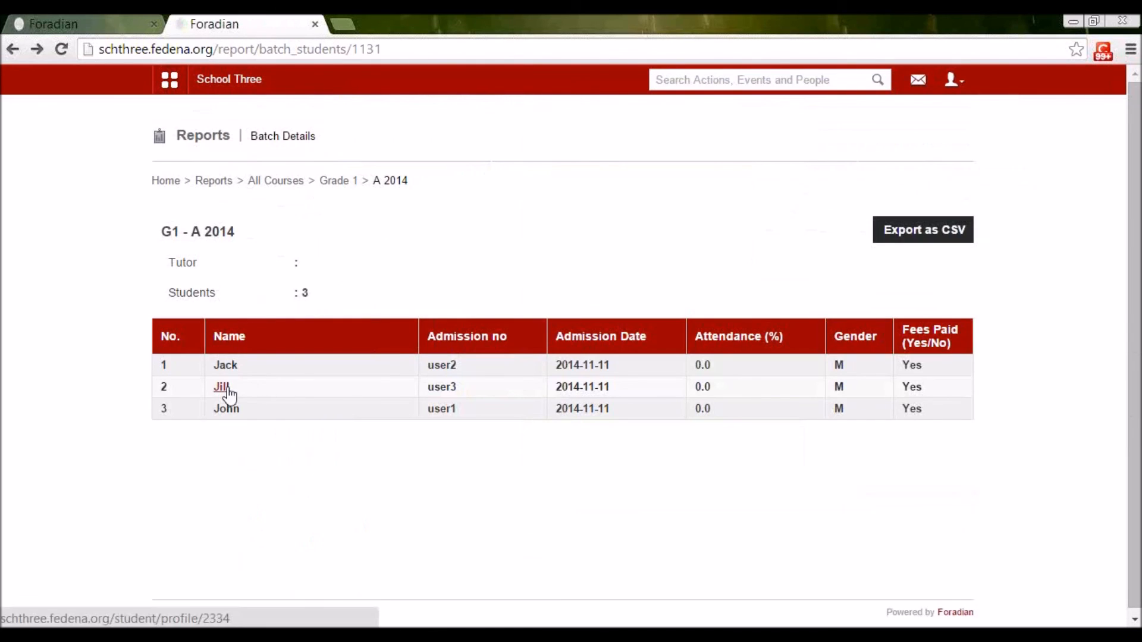
left_click(226, 388)
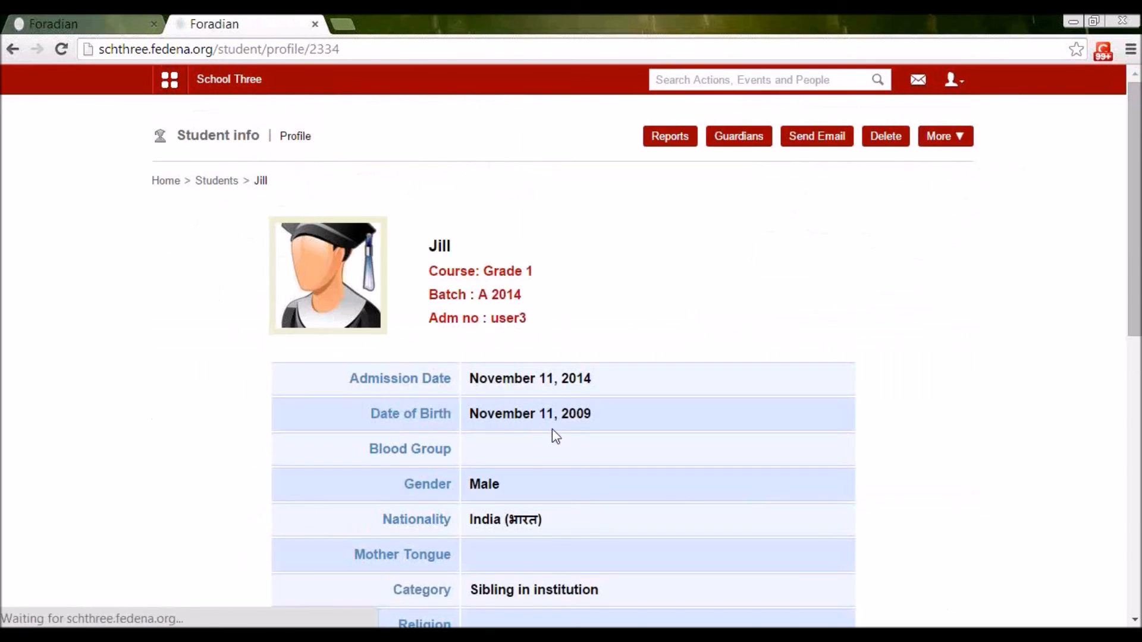
scroll(552, 430, "down", 6)
key("alt+Left")
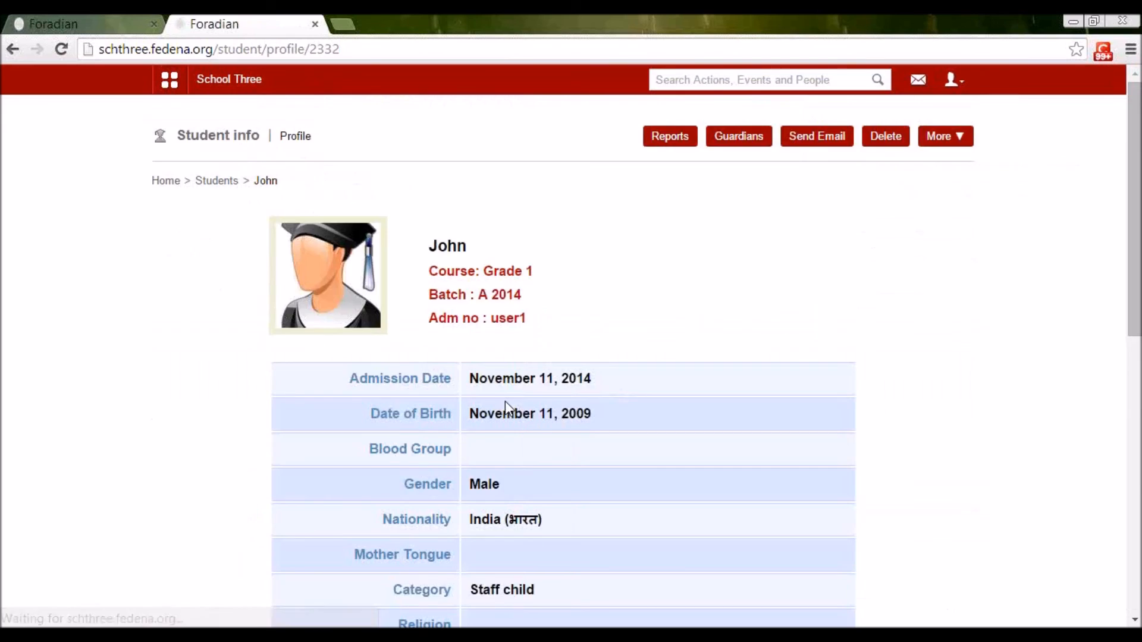
scroll(516, 292, "down", 5)
scroll(520, 327, "down", 5)
scroll(520, 327, "up", 8)
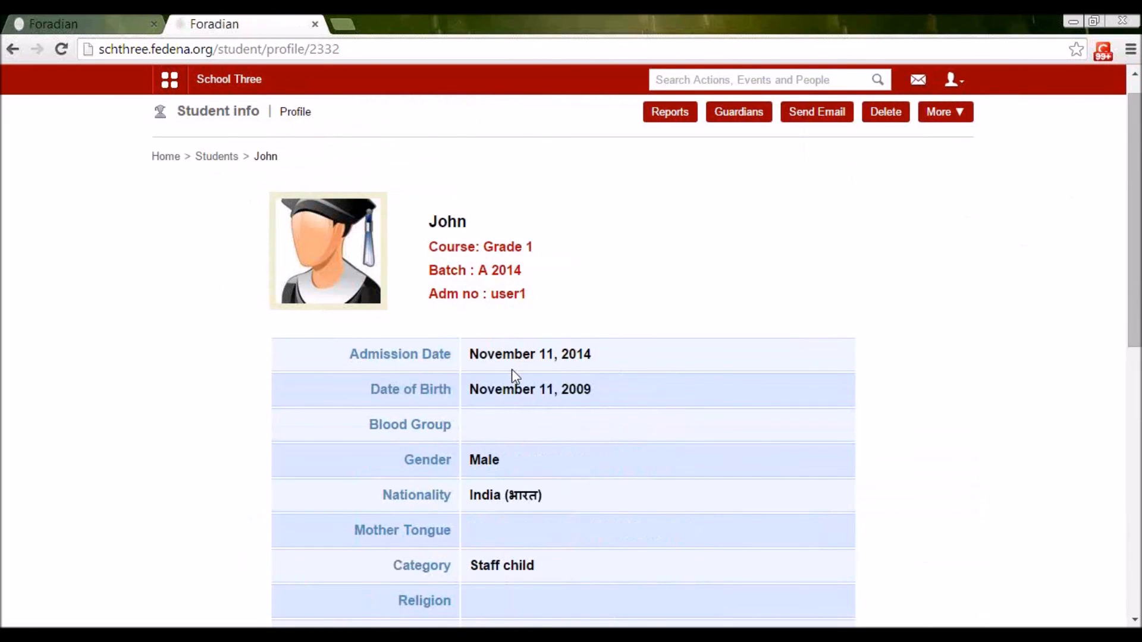
scroll(463, 351, "down", 5)
scroll(458, 344, "up", 5)
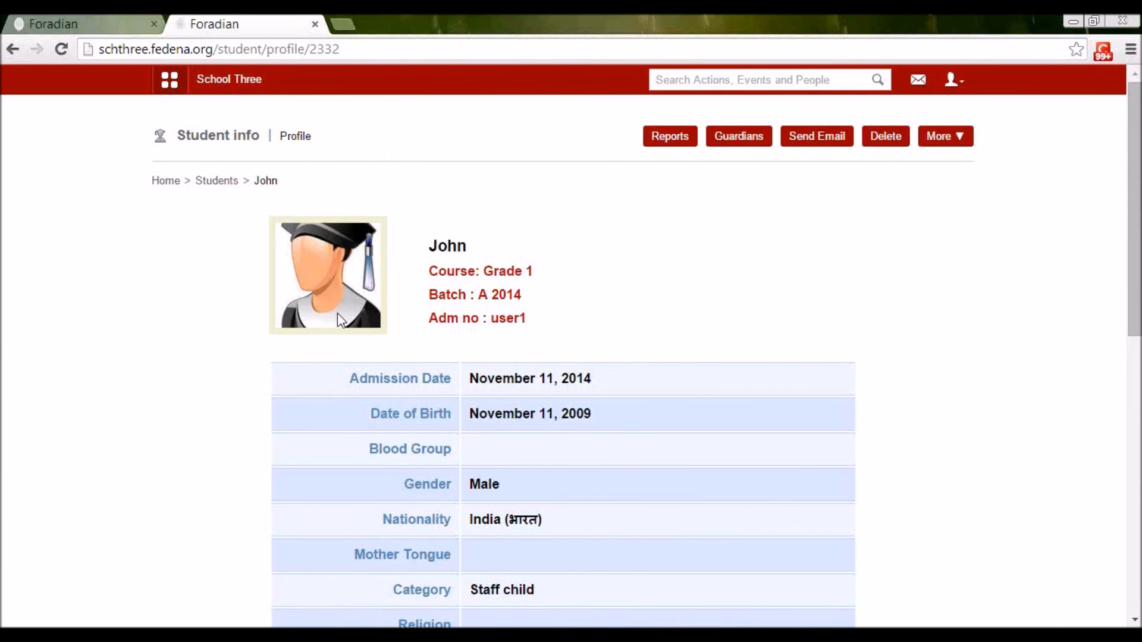
scroll(510, 469, "down", 3)
scroll(452, 411, "up", 3)
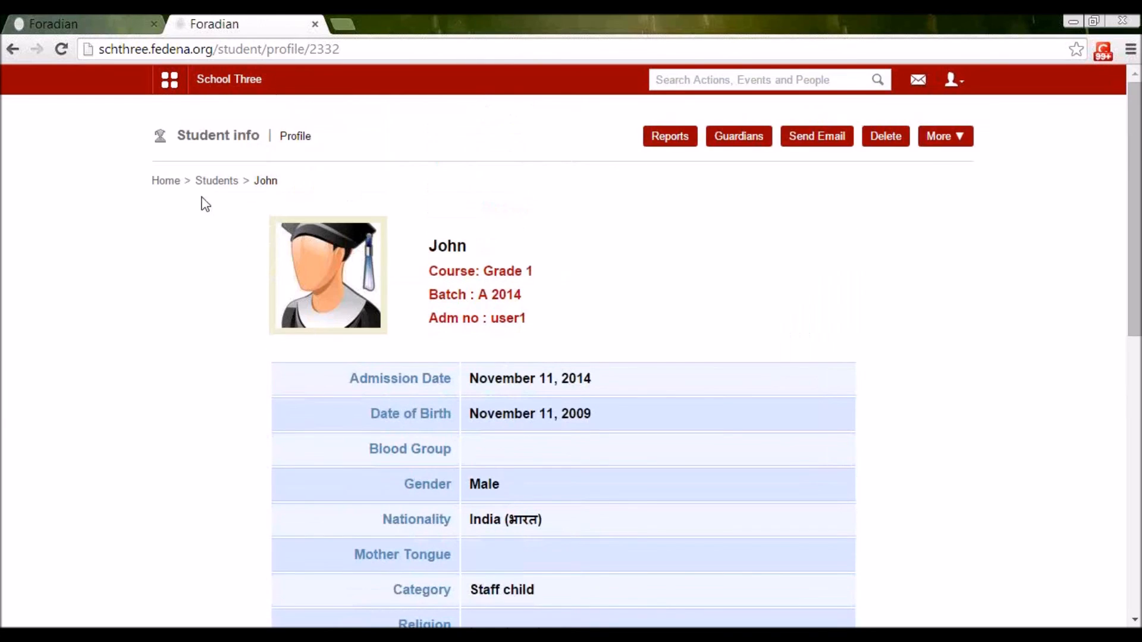
left_click(226, 182)
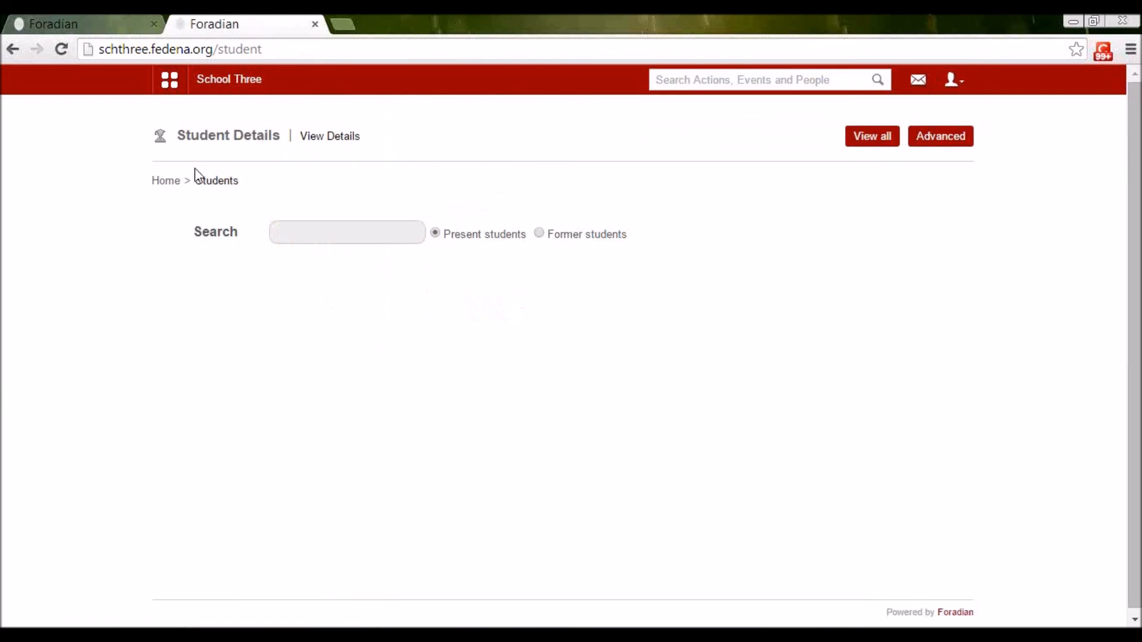
Return to the discount creation page in the first browser tab and start a Student Category discount named "Staff Child discount".
left_click(102, 21)
left_click(602, 238)
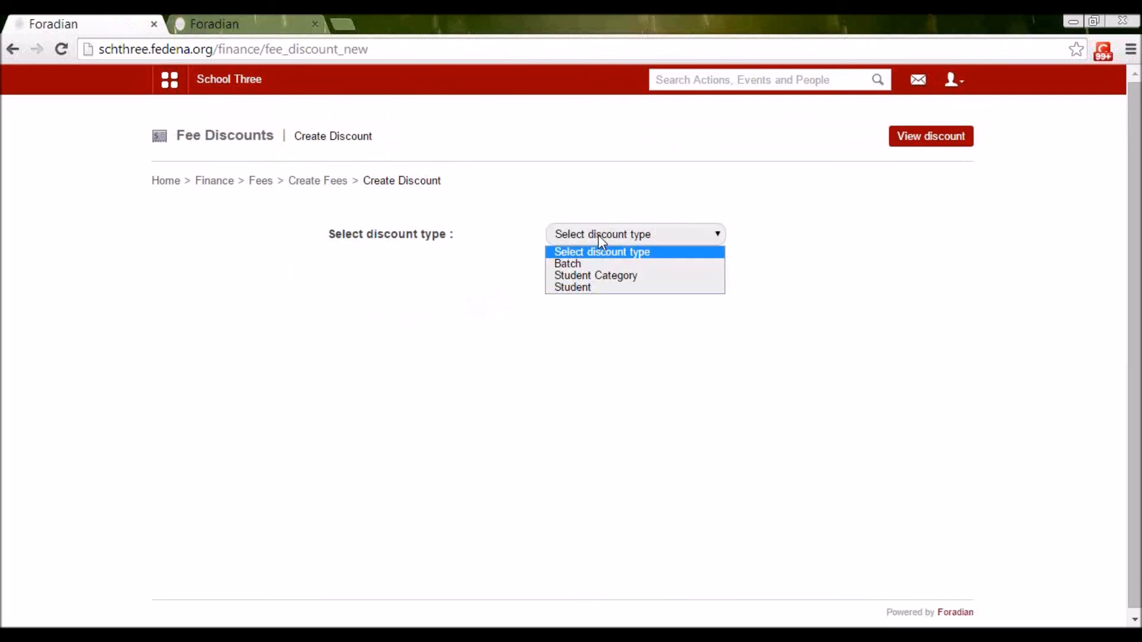
left_click(580, 275)
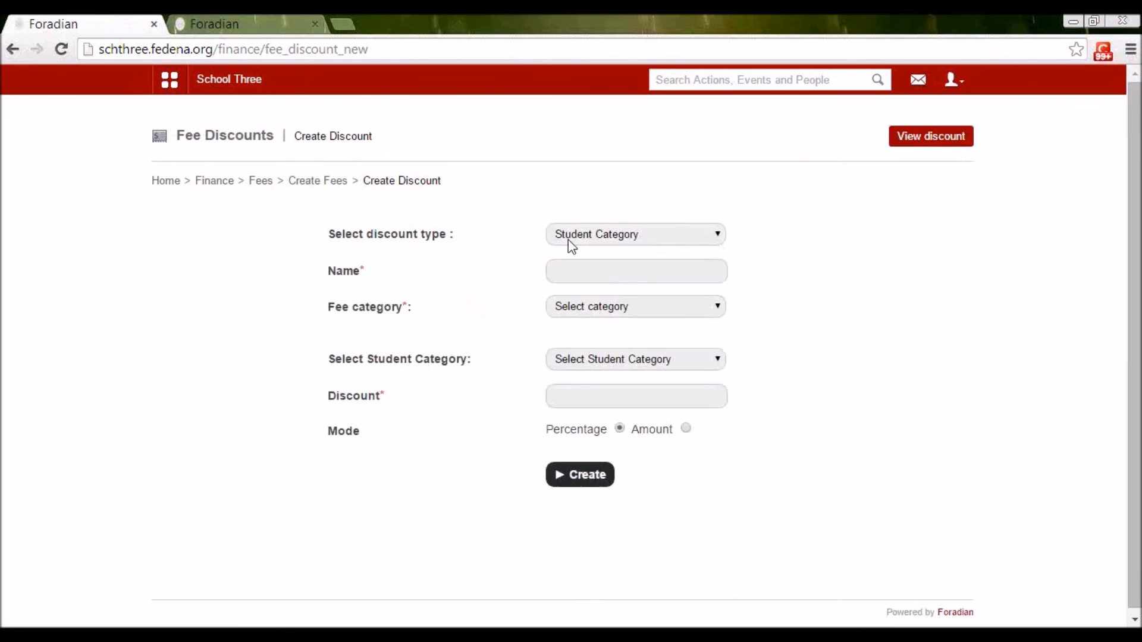
left_click(565, 270)
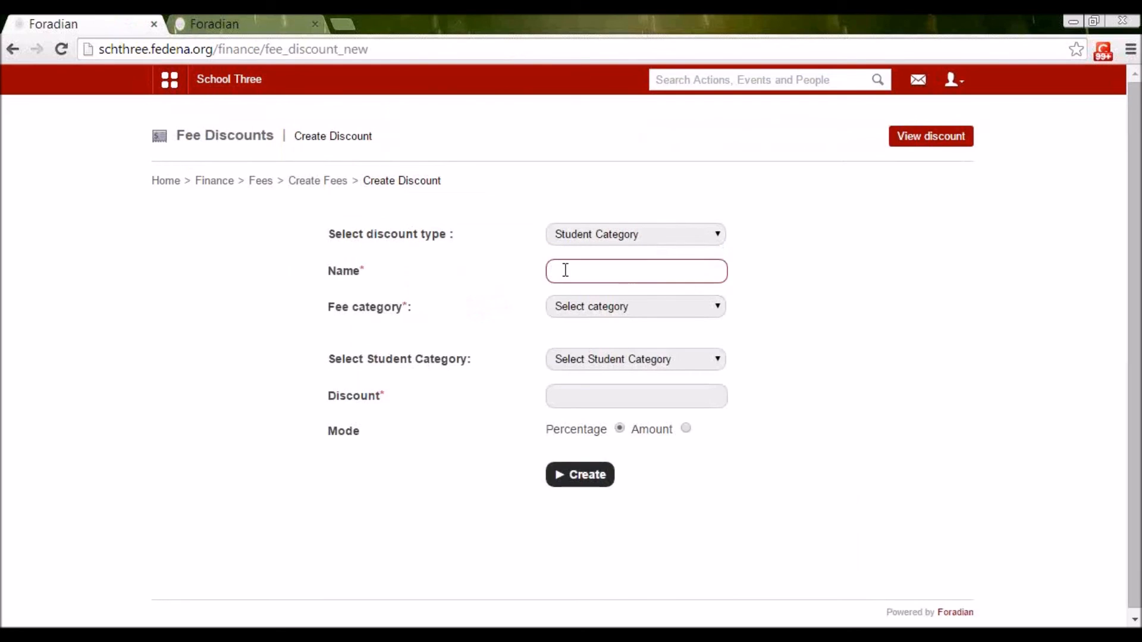
type("Staff Child discount")
Assign the discount to the fee category Fees for G1 2014 and the student category Staff child.
left_click(573, 315)
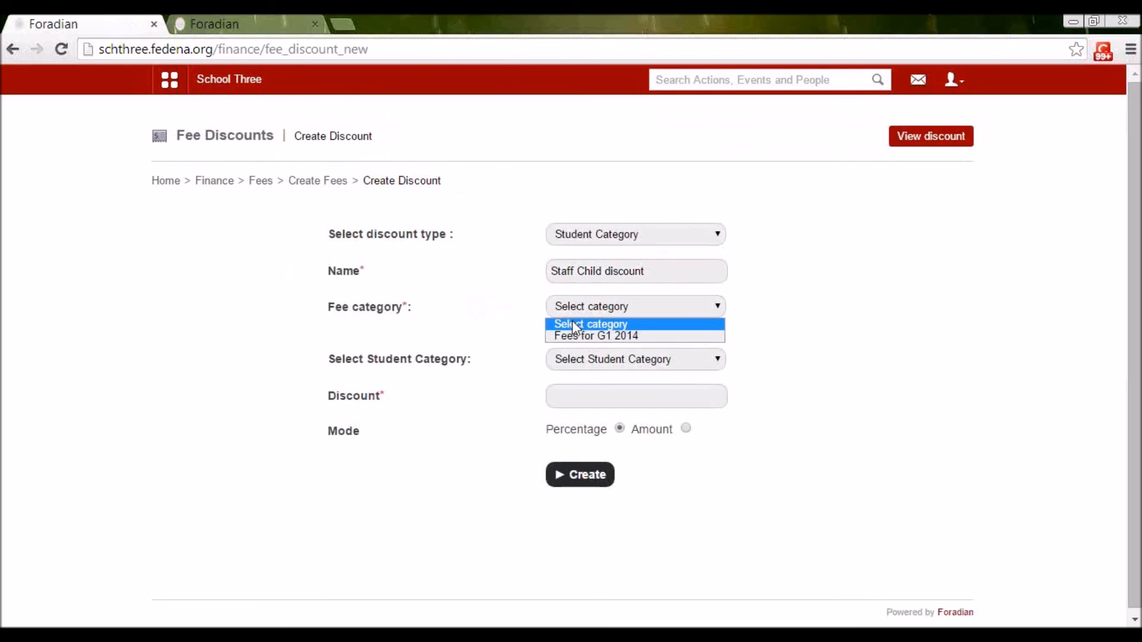
left_click(581, 335)
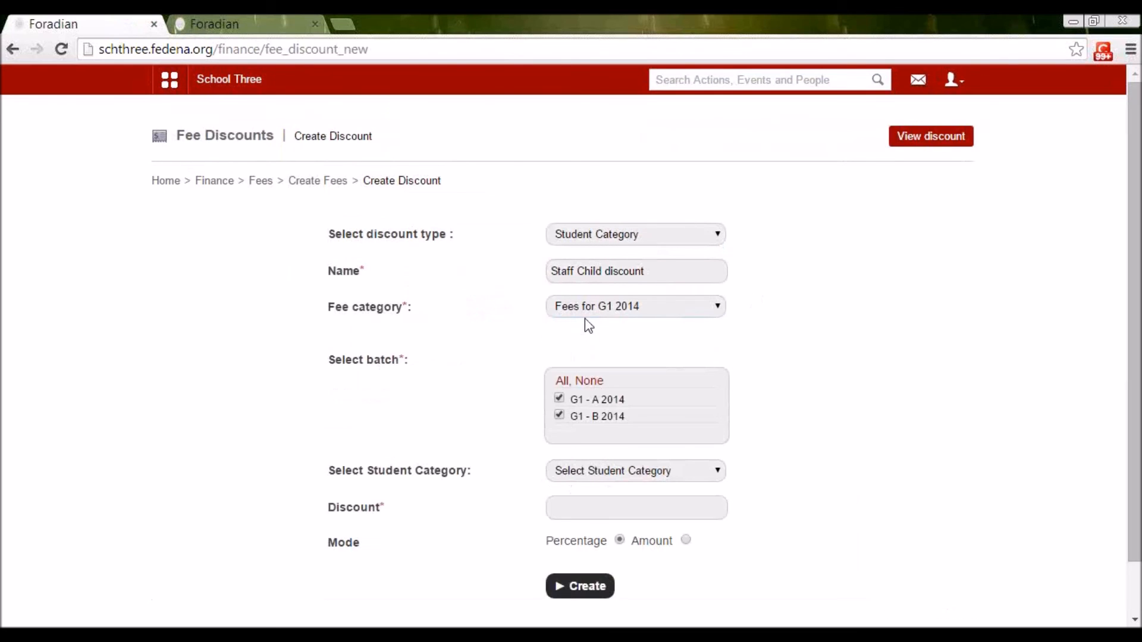
scroll(733, 379, "down", 1)
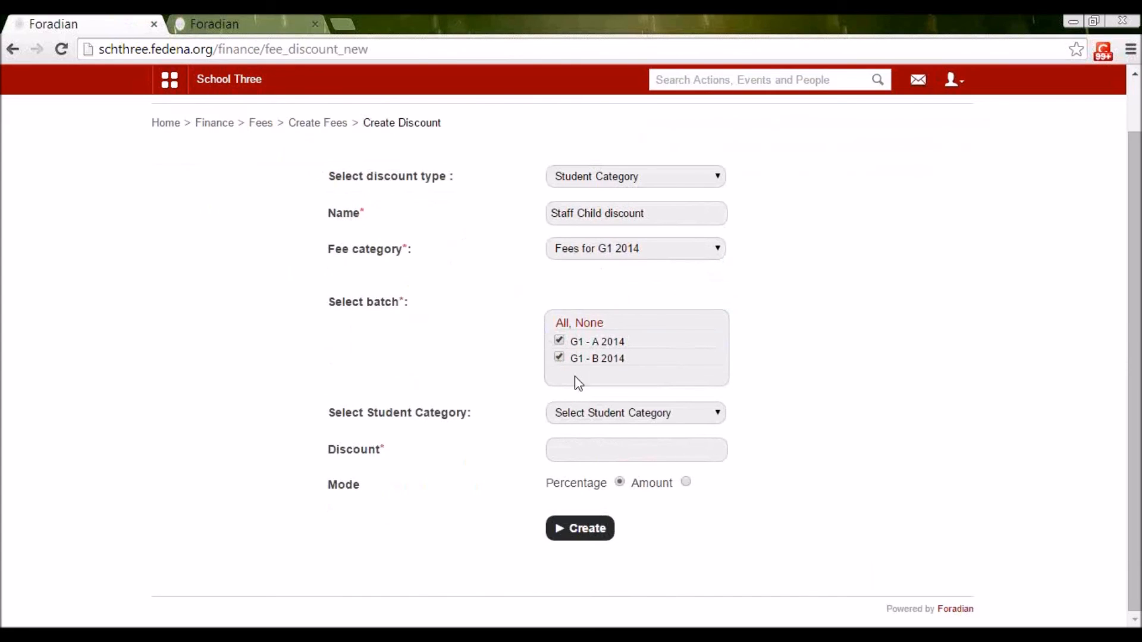
left_click(595, 412)
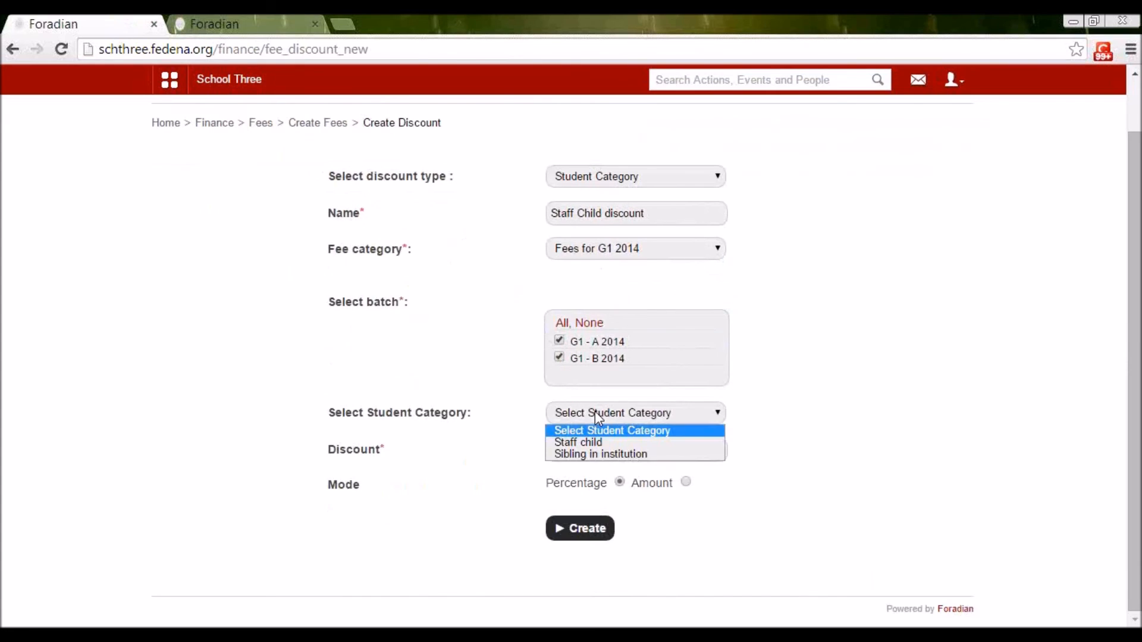
left_click(577, 444)
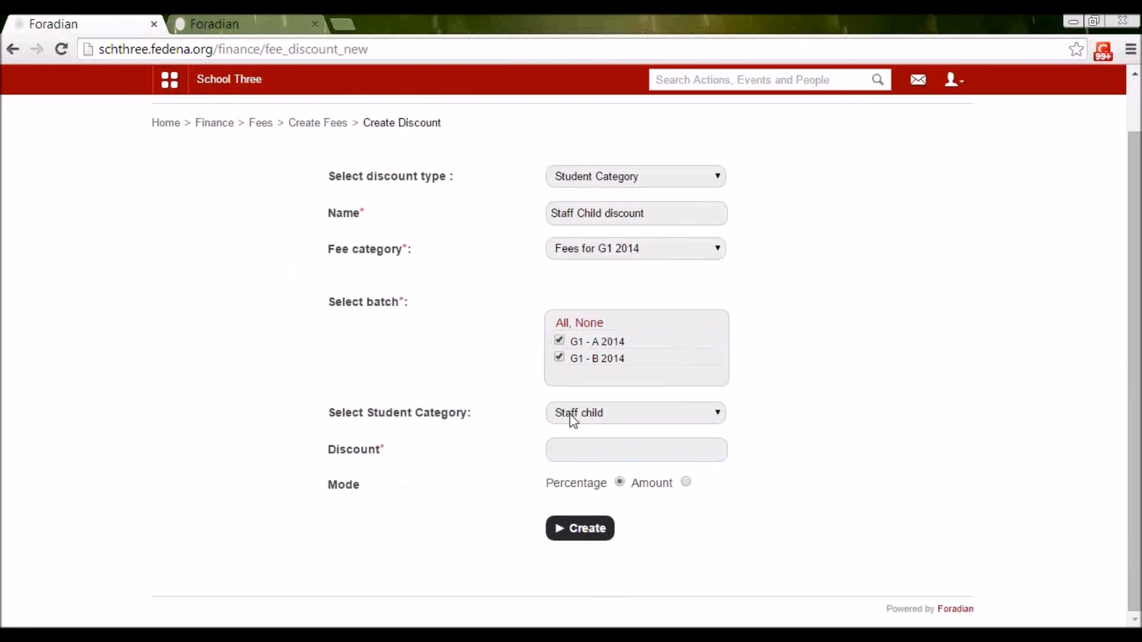
Set the discount to 500 in Amount mode and compare it with the staff children discount in Fees.docx in Word.
left_click(577, 451)
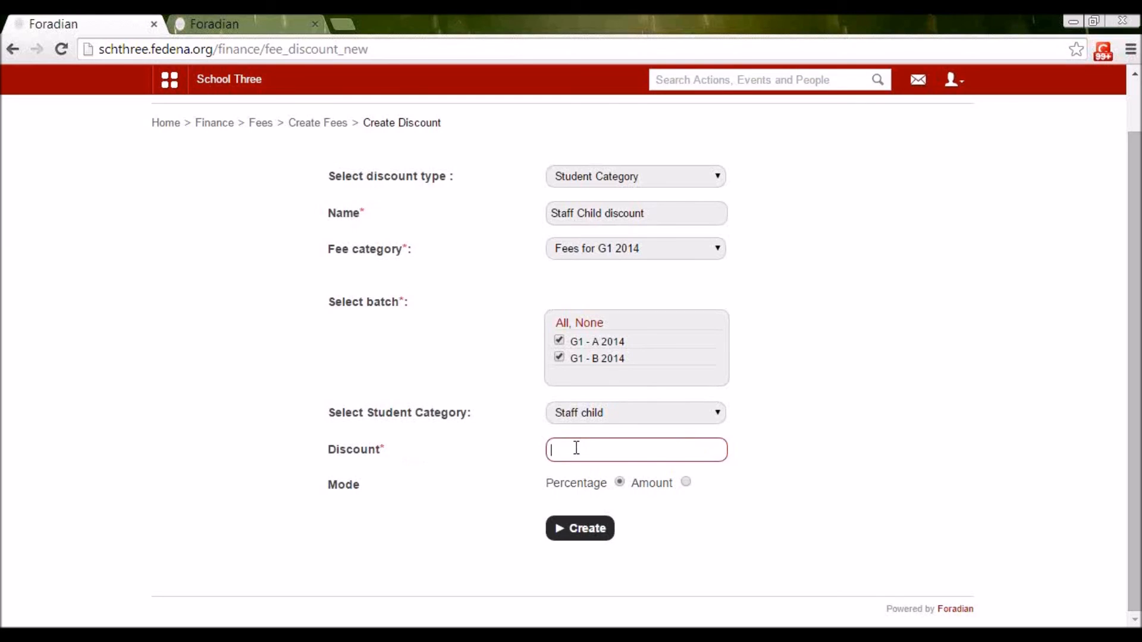
type("500")
left_click(833, 479)
left_click(685, 482)
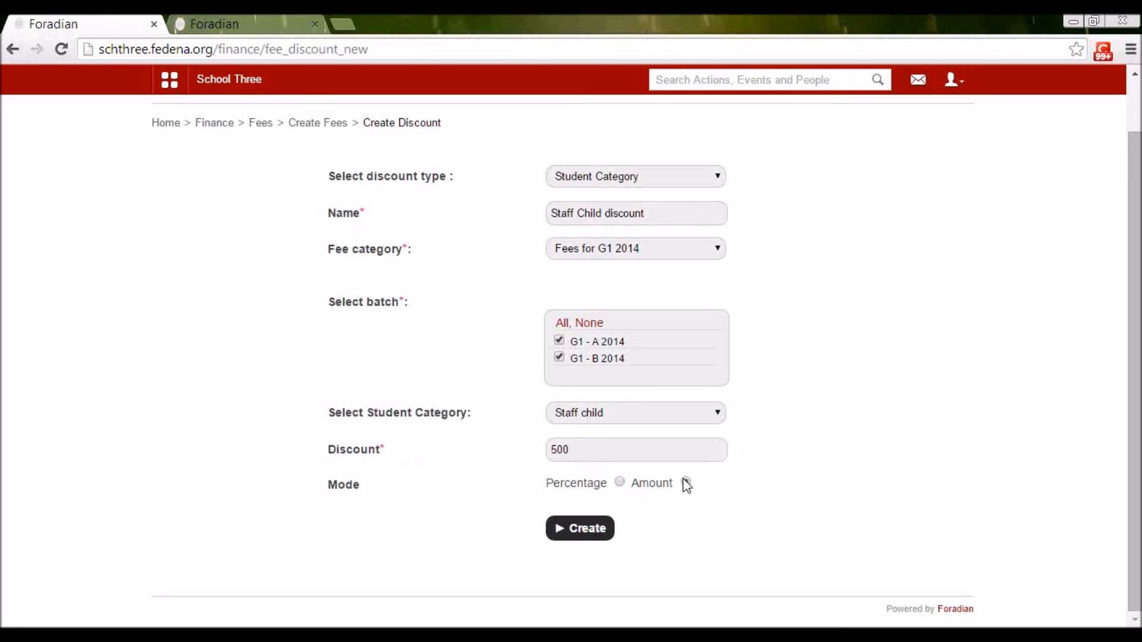
left_click_drag(587, 449, 549, 448)
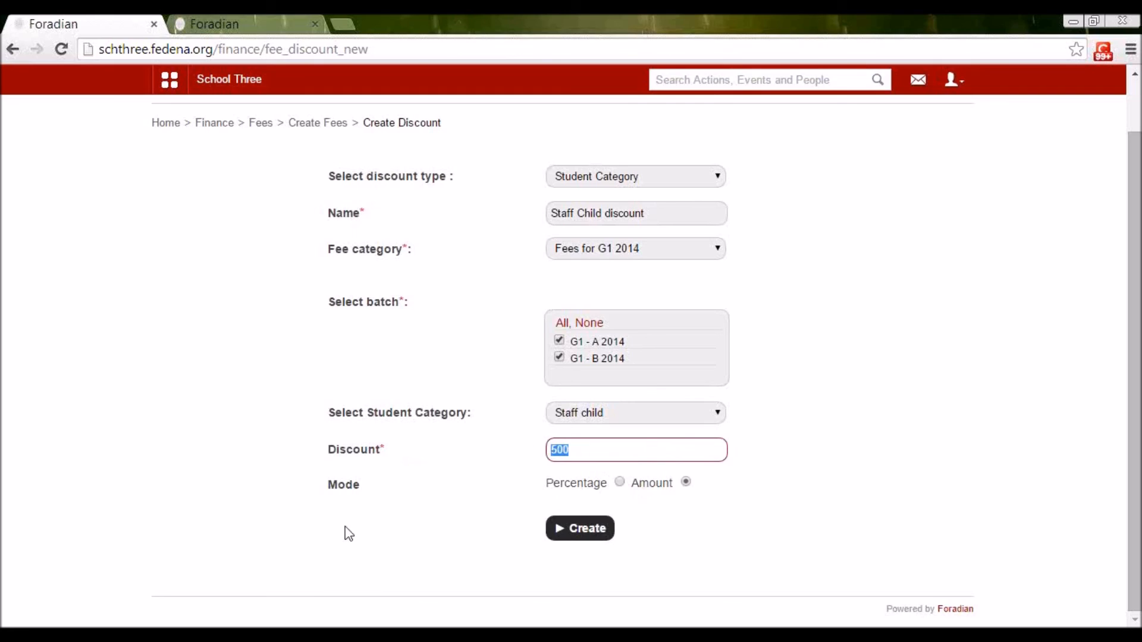
key("alt+Tab")
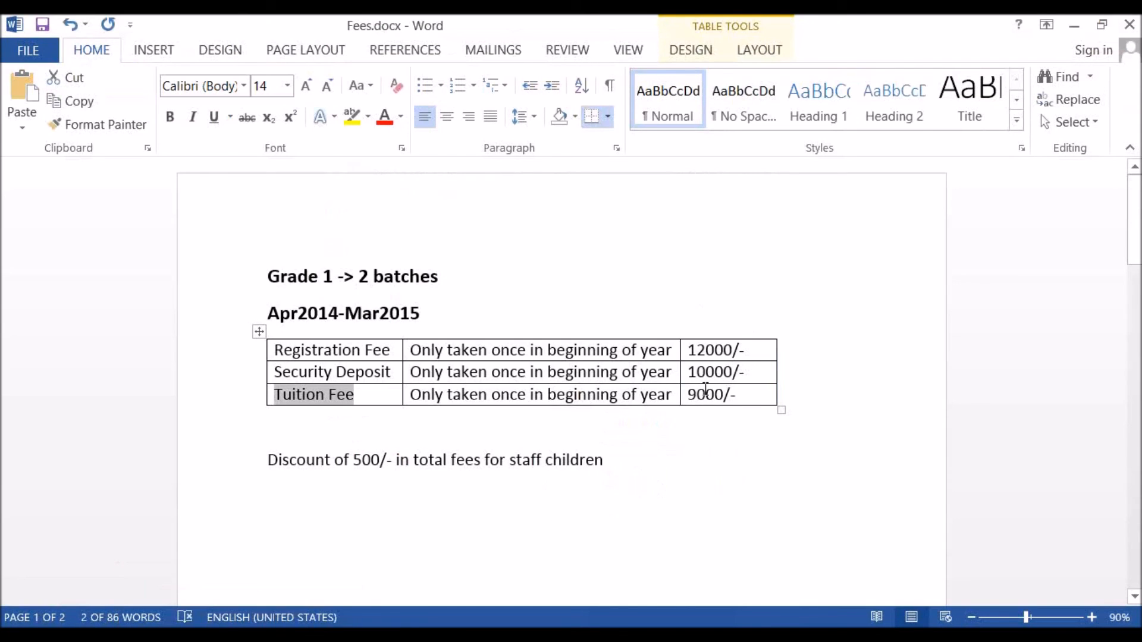
Check the staff children discount line in Fees.docx, then return to the browser and create the Staff Child discount.
left_click_drag(269, 469, 572, 468)
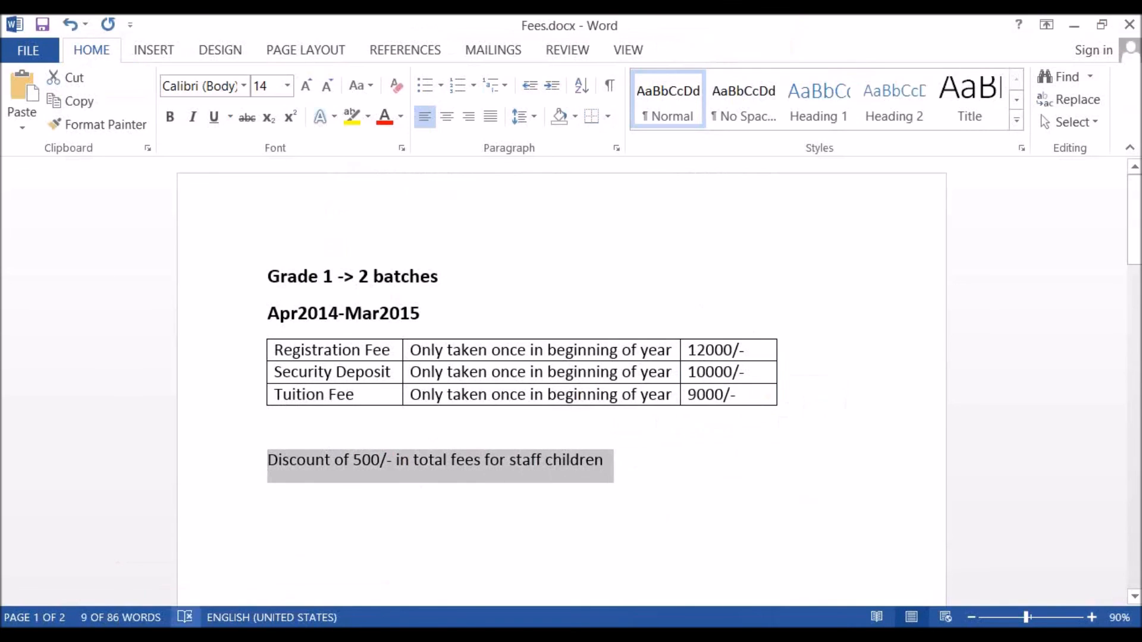
left_click(239, 636)
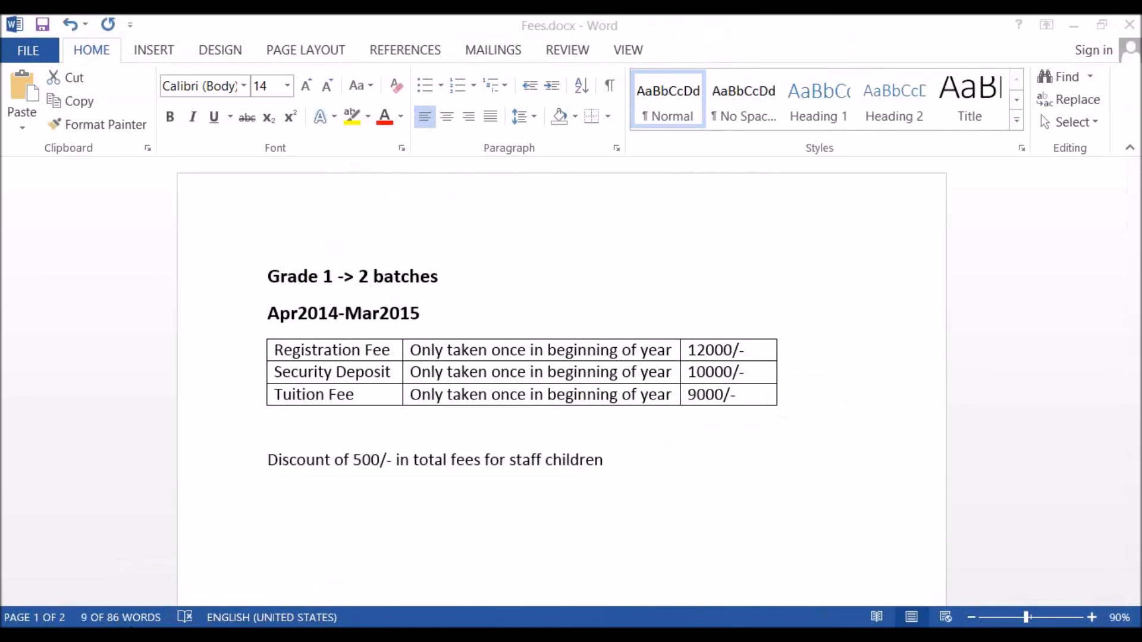
left_click(153, 634)
left_click(803, 455)
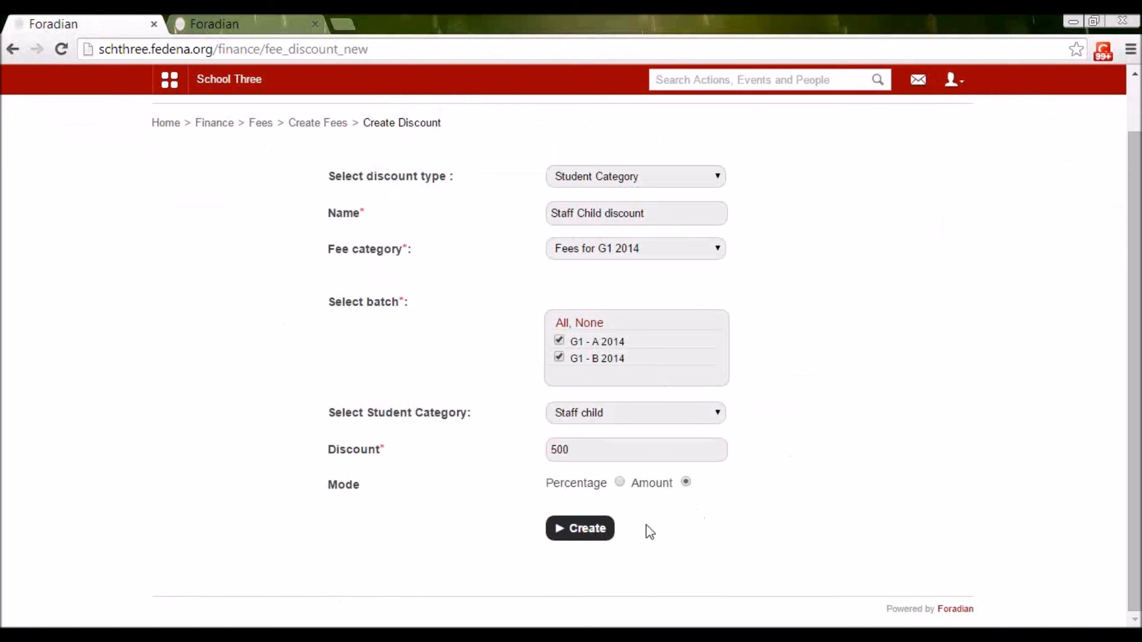
left_click(595, 543)
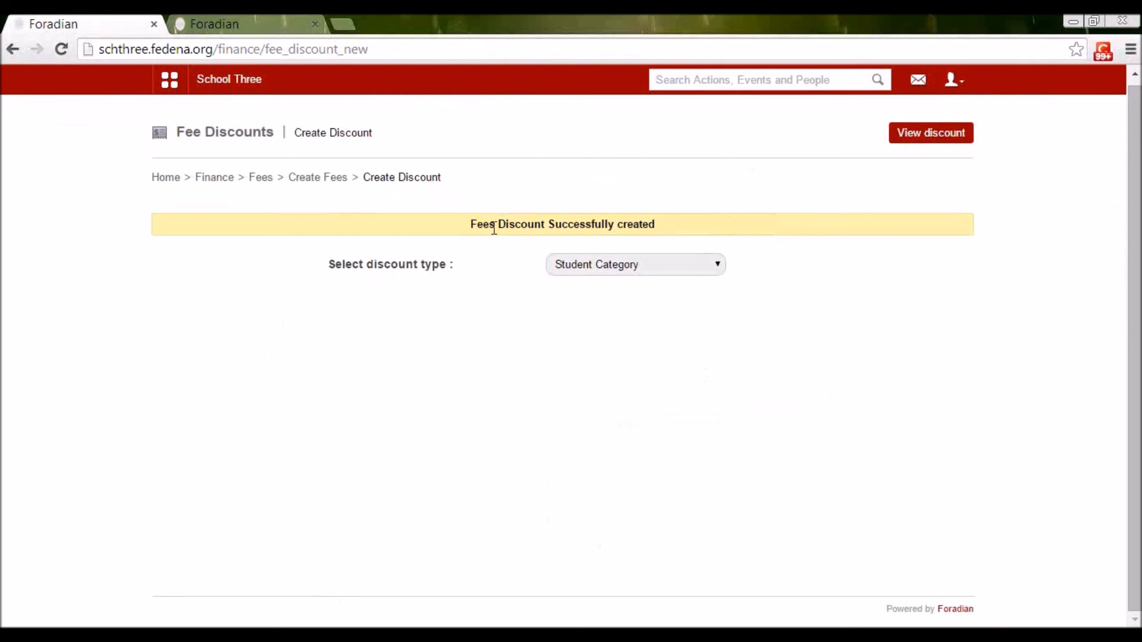
View the discounts for batch G1 - A 2014 under Fees for G1 2014, checking the student category and discount amount.
left_click(928, 138)
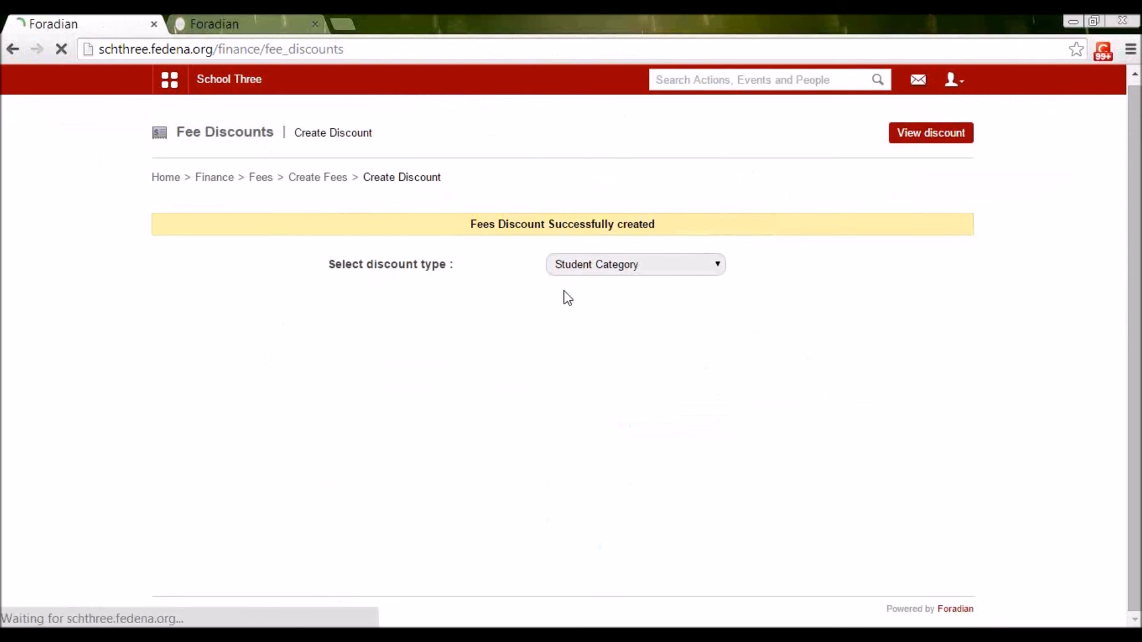
left_click(416, 241)
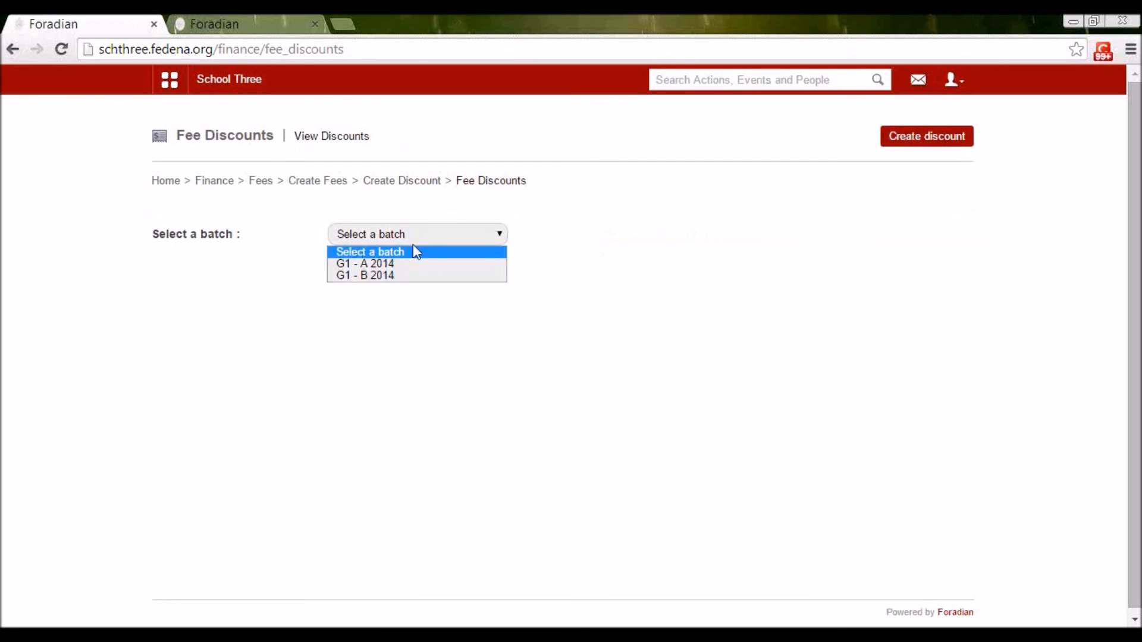
left_click(387, 263)
left_click(378, 270)
left_click(363, 301)
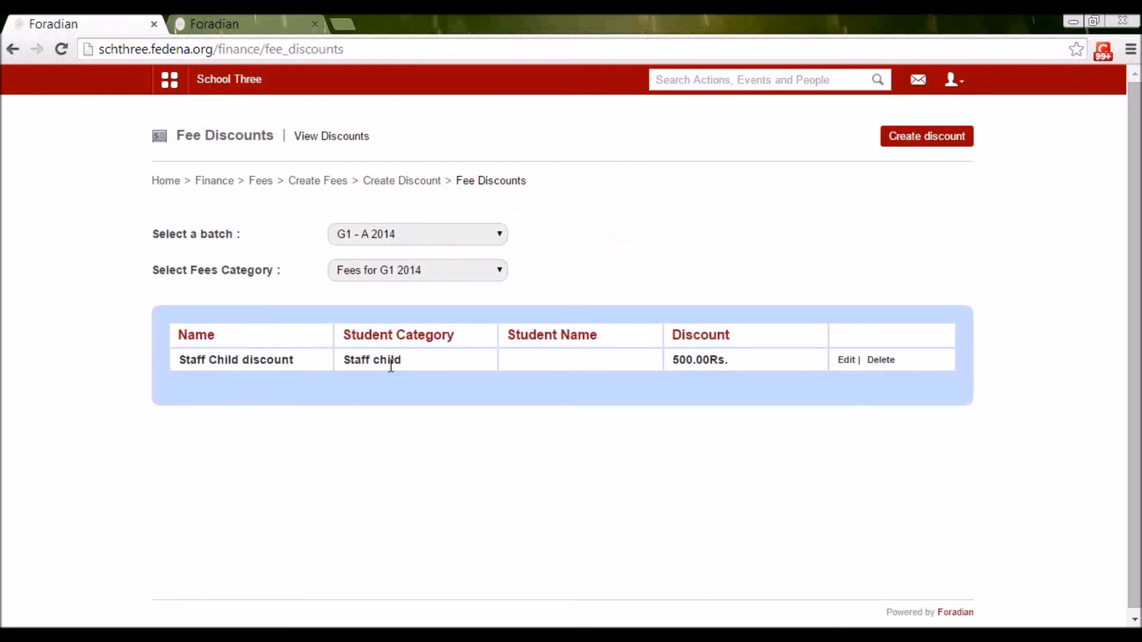
left_click_drag(404, 364, 347, 360)
left_click(381, 362)
left_click_drag(405, 360, 346, 361)
left_click_drag(672, 360, 708, 361)
Go back through Fees to the fee creation page and start a new fine named "Exceeded due date fine".
left_click(265, 186)
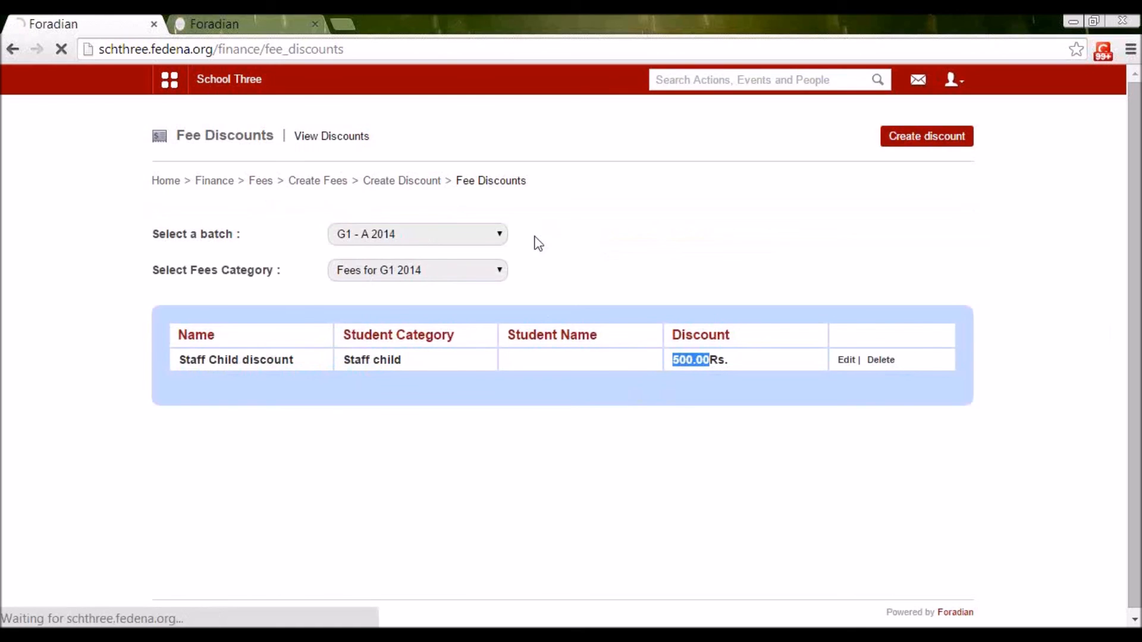
left_click(326, 238)
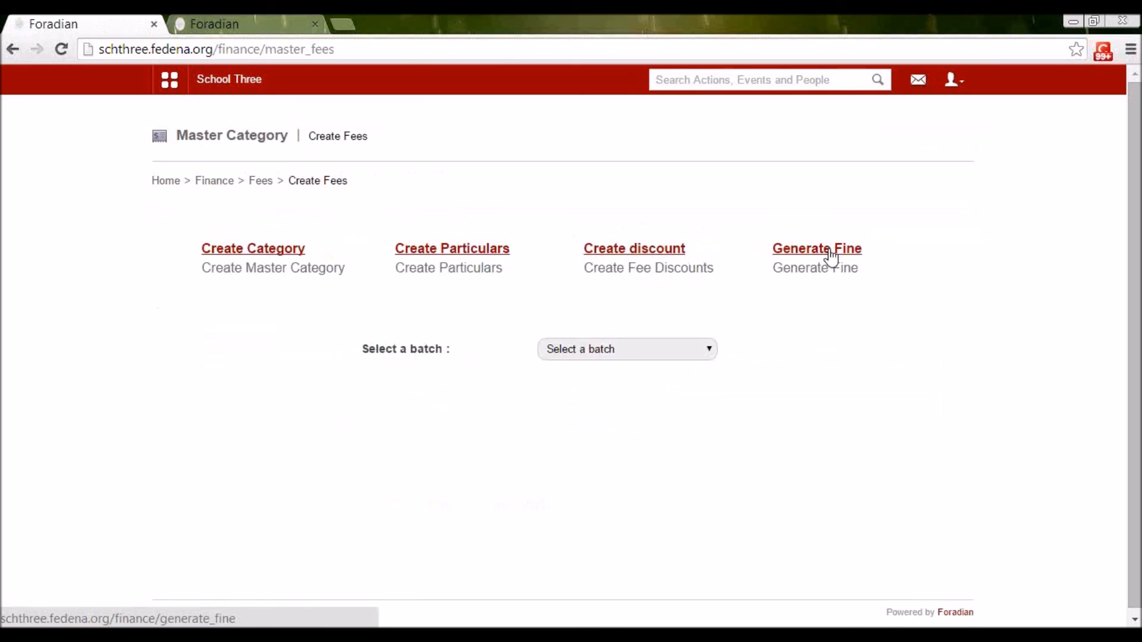
left_click(831, 257)
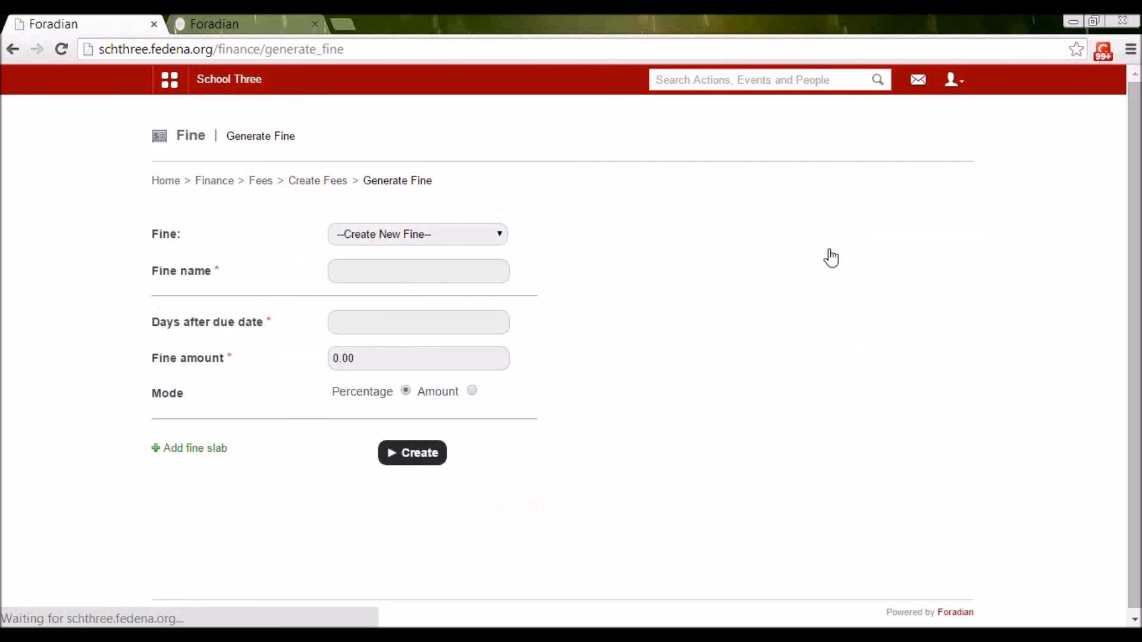
left_click(416, 268)
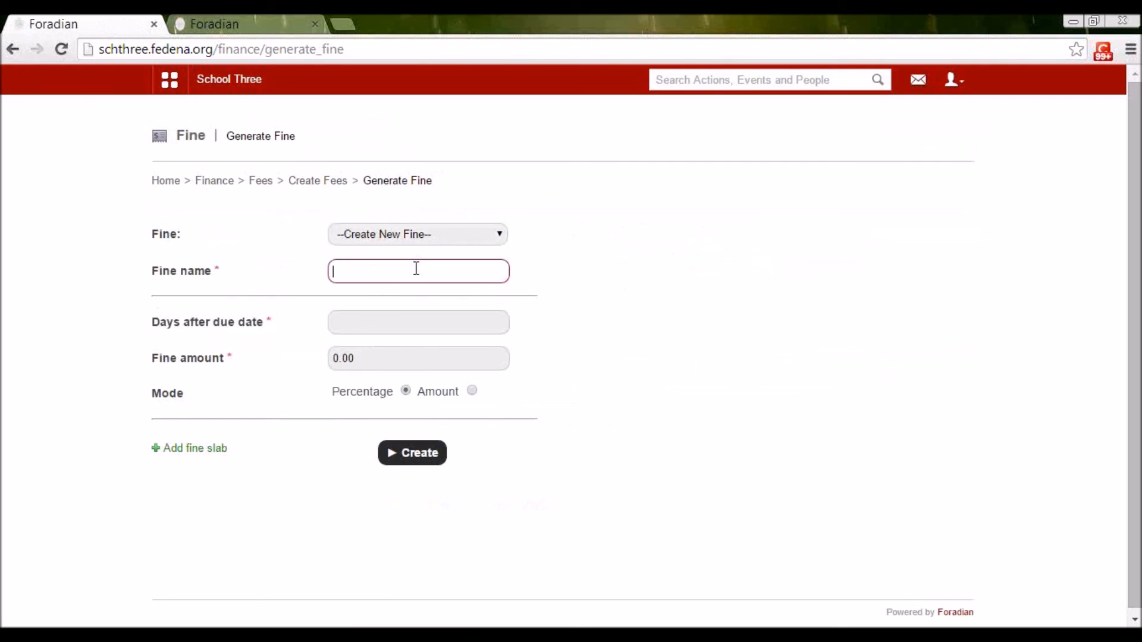
left_click(402, 233)
left_click(397, 266)
type("Extend")
type("e")
type("d date")
key("BackSpace")
key("BackSpace")
key("BackSpace")
key("BackSpace")
key("BackSpace")
key("BackSpace")
key("BackSpace")
key("BackSpace")
key("BackSpace")
type("ceeded due date fi")
Set the first fine slab to 1 day after the due date with a fine of 500 in Amount mode.
left_click(352, 307)
left_click(351, 319)
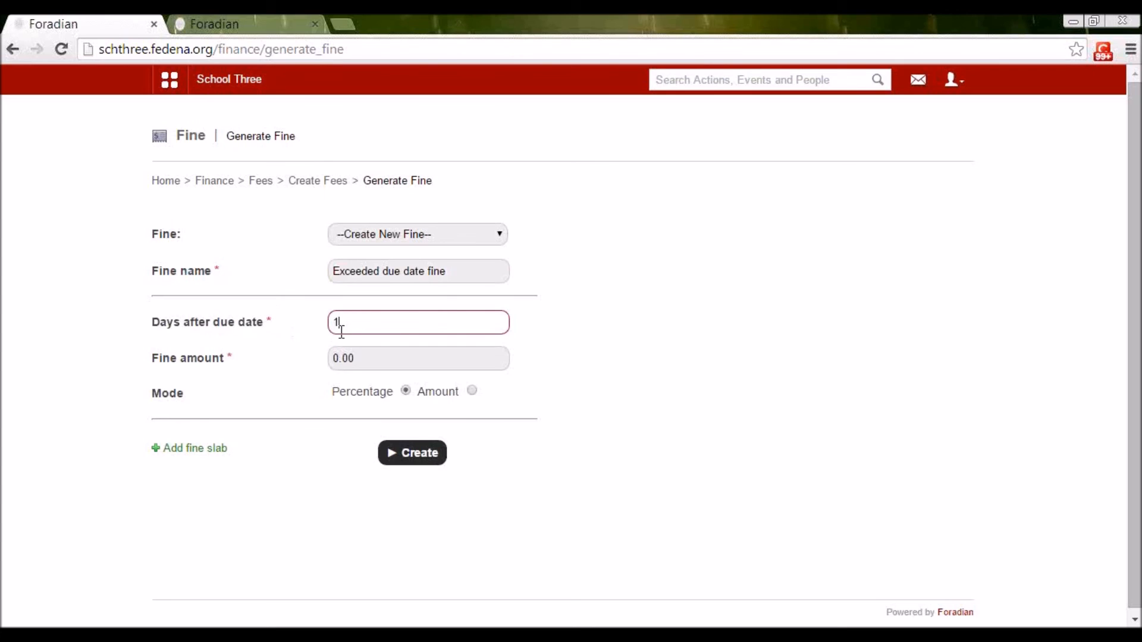
left_click_drag(367, 360, 334, 358)
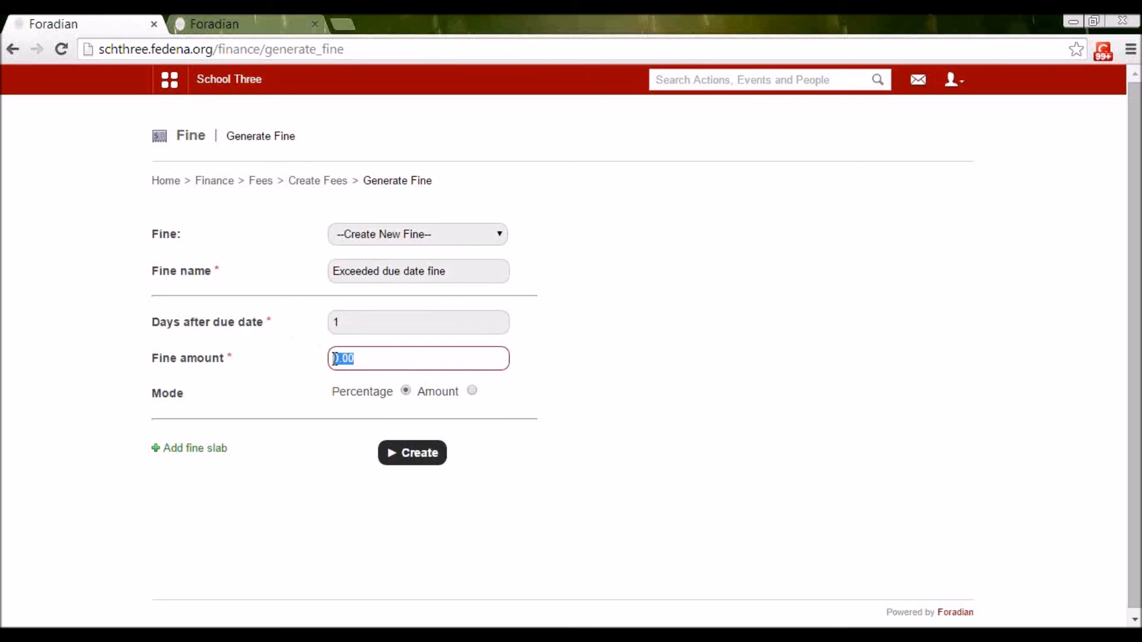
type("500")
left_click_drag(369, 357, 326, 358)
double_click(335, 323)
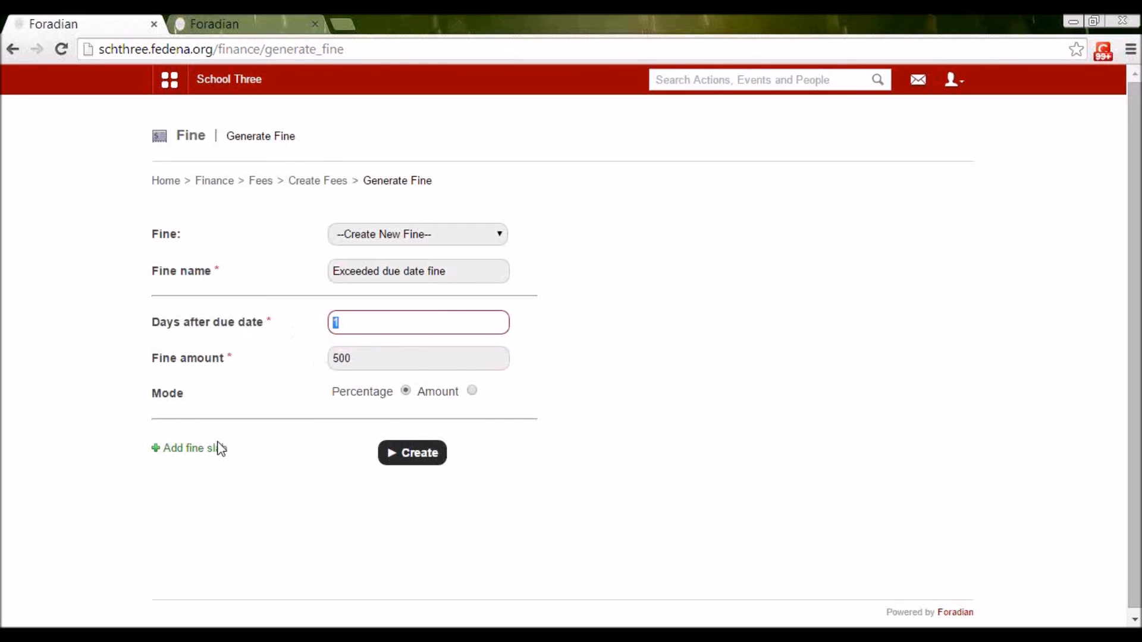
double_click(356, 359)
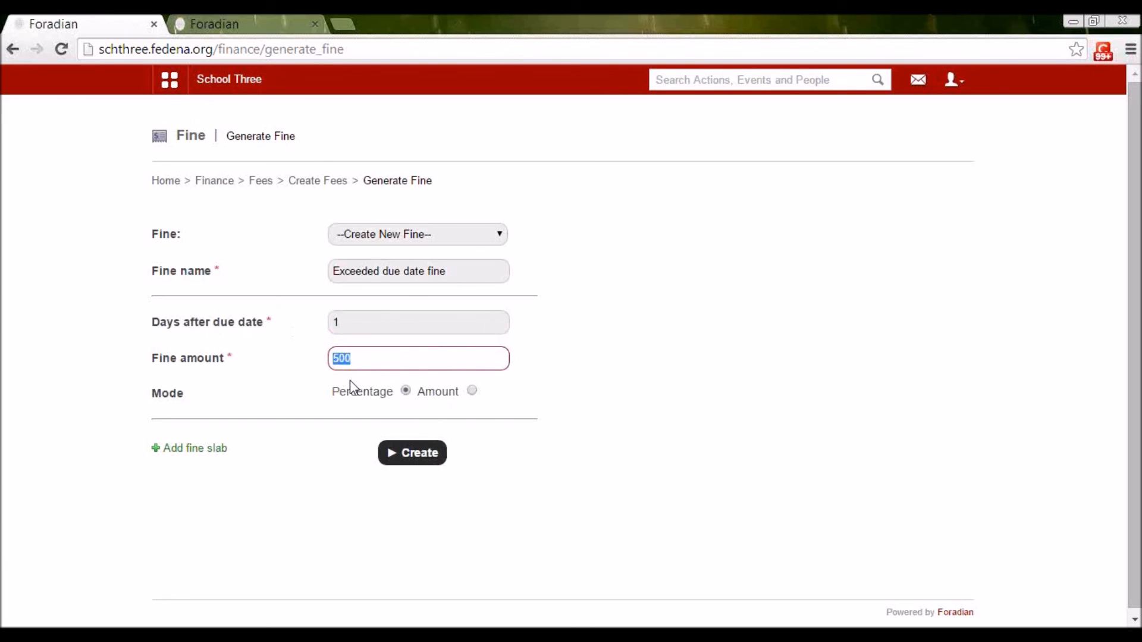
left_click(472, 391)
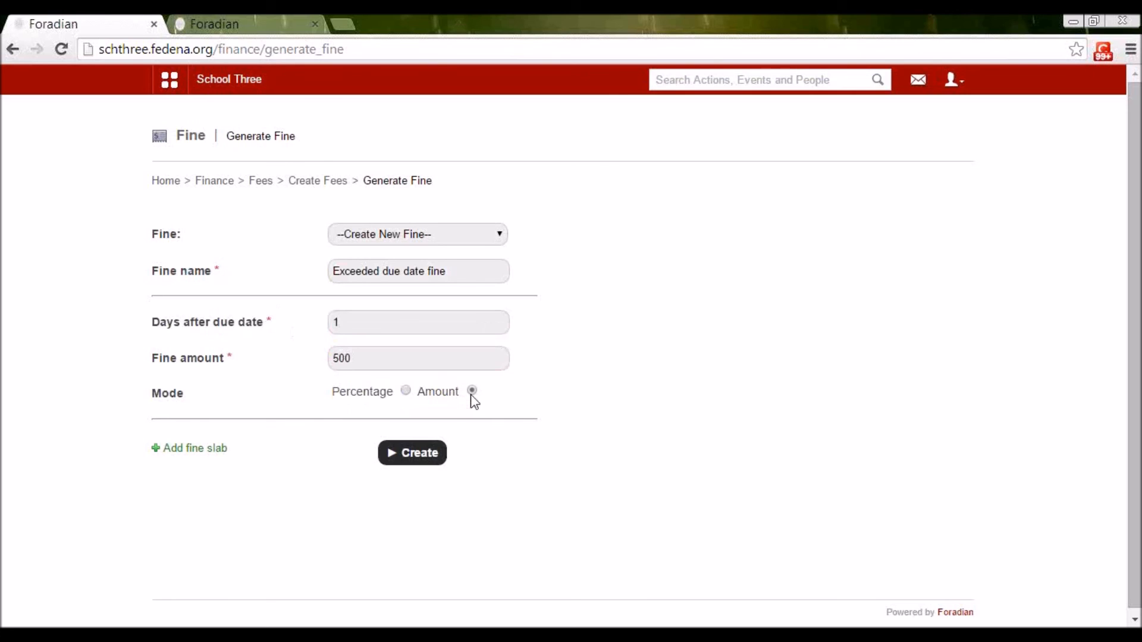
Add a second fine slab for 2 days after the due date with a fine of 1000 in Amount mode.
left_click(209, 452)
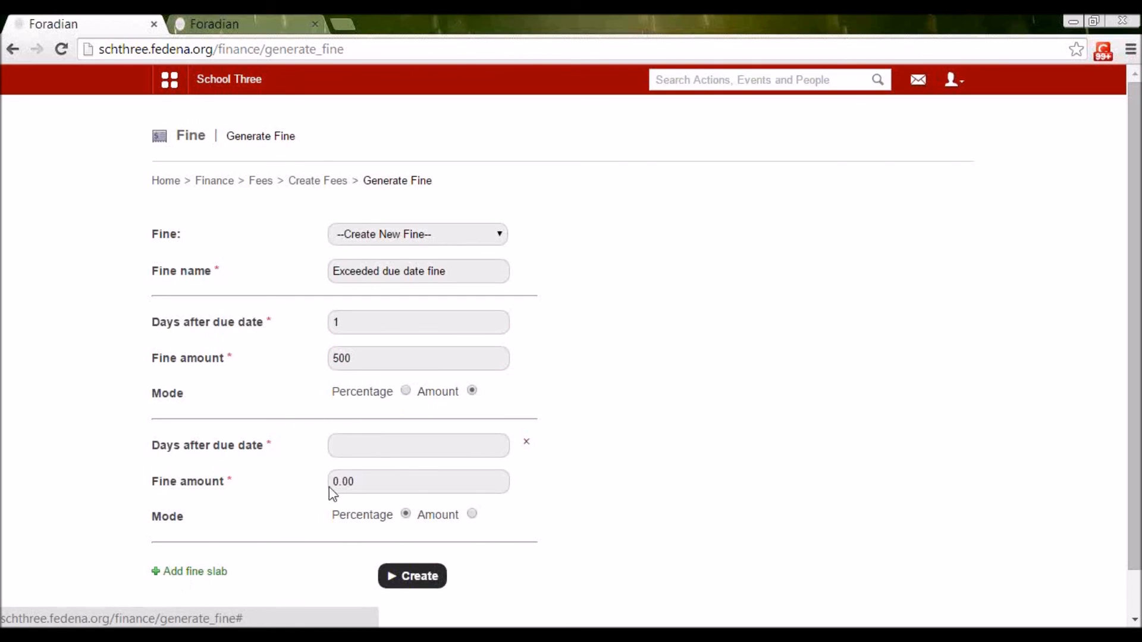
left_click(369, 452)
type("2")
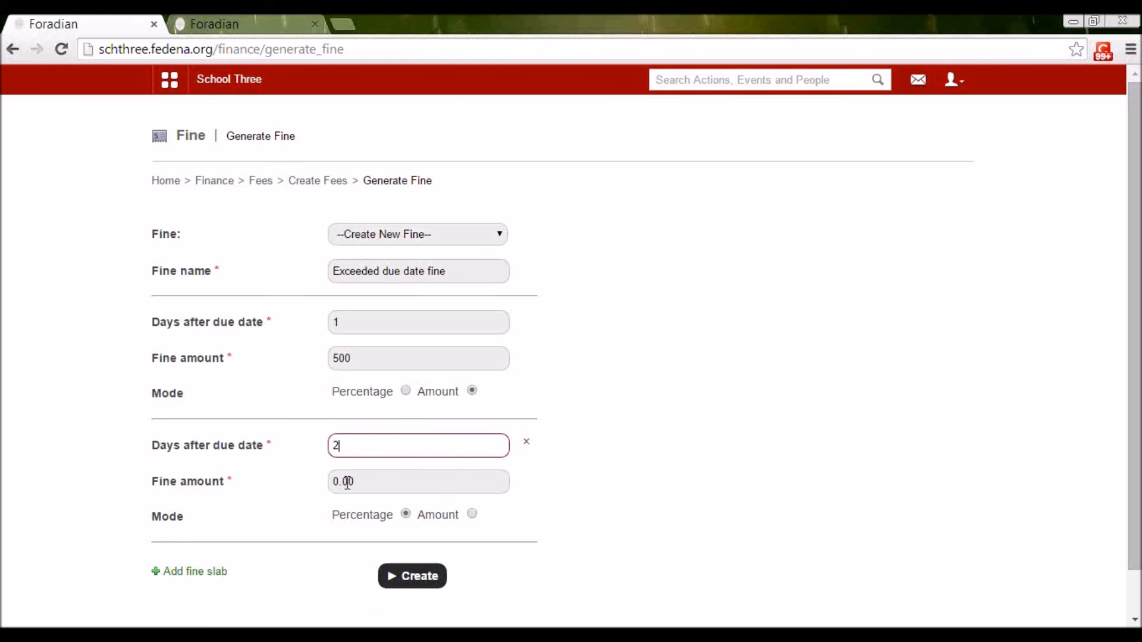
left_click_drag(351, 482, 324, 487)
type("1000")
left_click(631, 501)
Review the days and amounts of both fine slabs and create the fine.
scroll(619, 497, "down", 1)
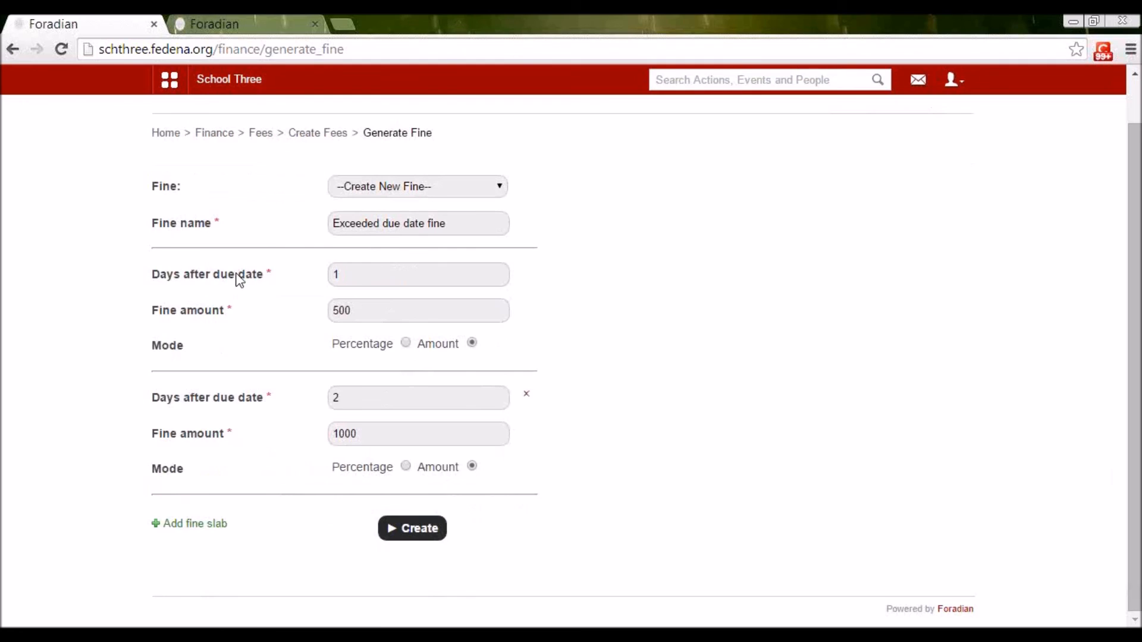
left_click(342, 275)
left_click_drag(351, 310, 337, 317)
left_click_drag(338, 395, 342, 433)
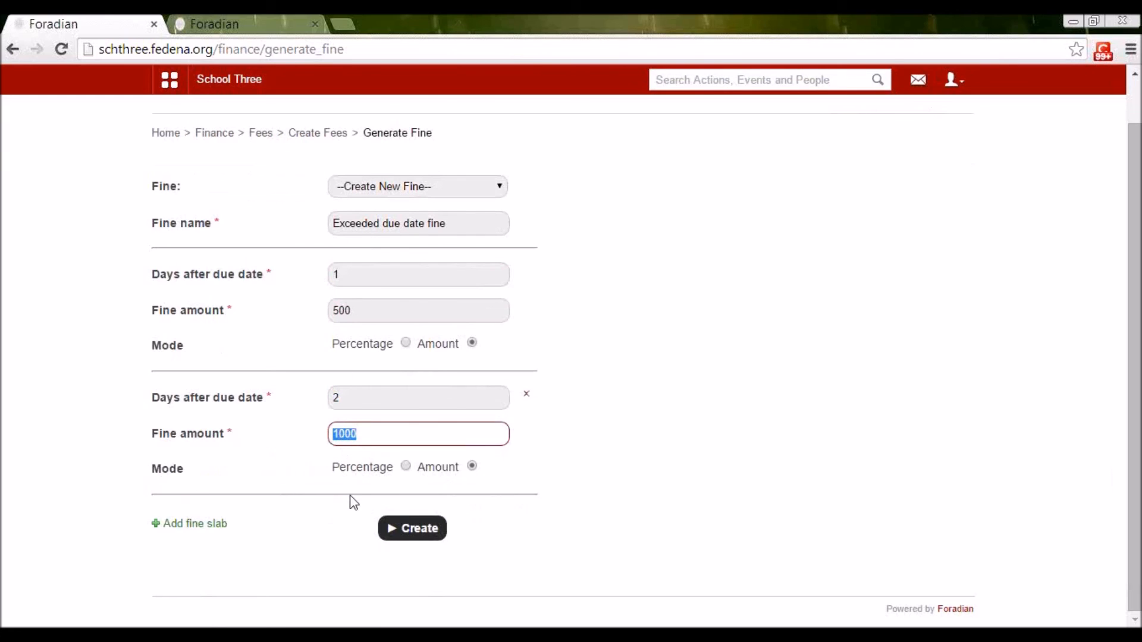
left_click(394, 529)
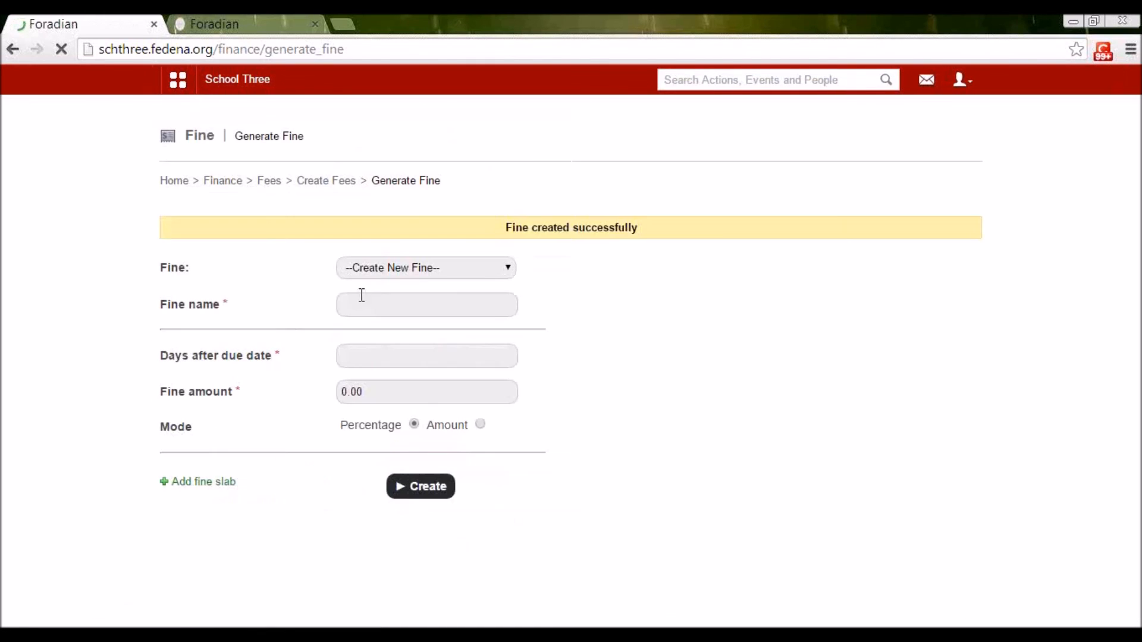
Return to the fee creation page and check the particulars of Fees for G1 2014 for batch G1 - A 2014.
left_click(302, 182)
left_click(619, 350)
left_click(607, 382)
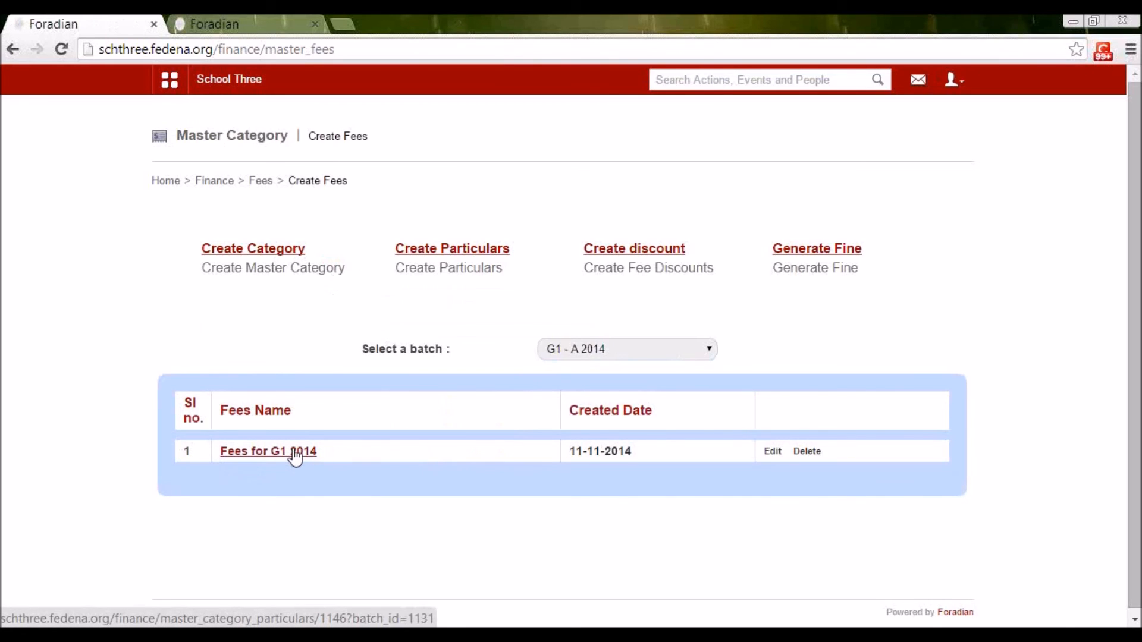
left_click(293, 452)
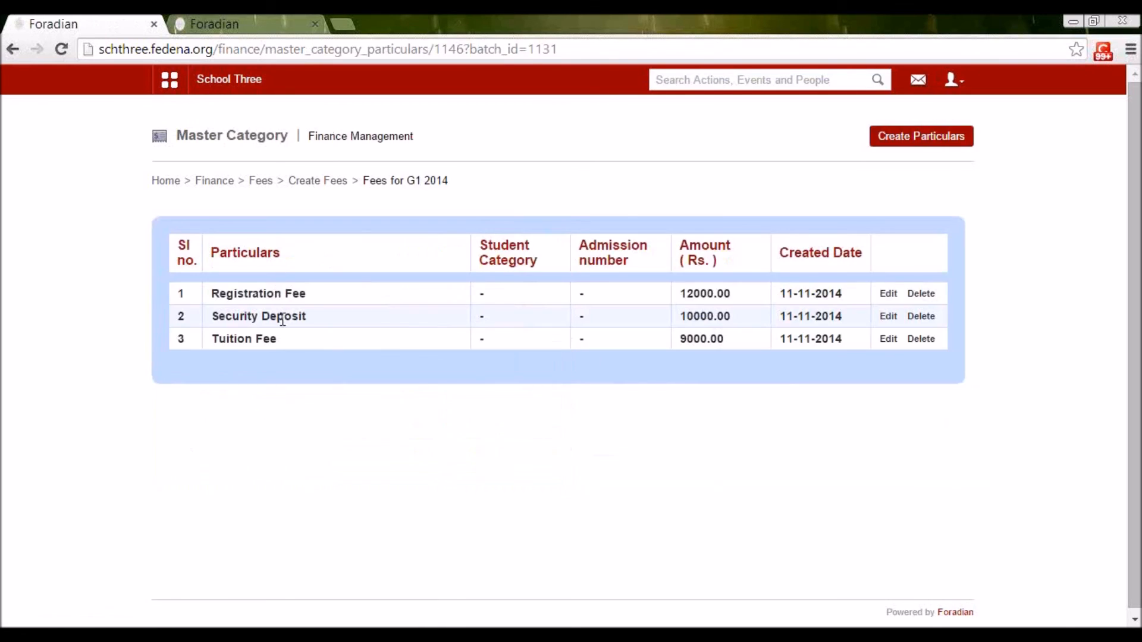
key("alt+Left")
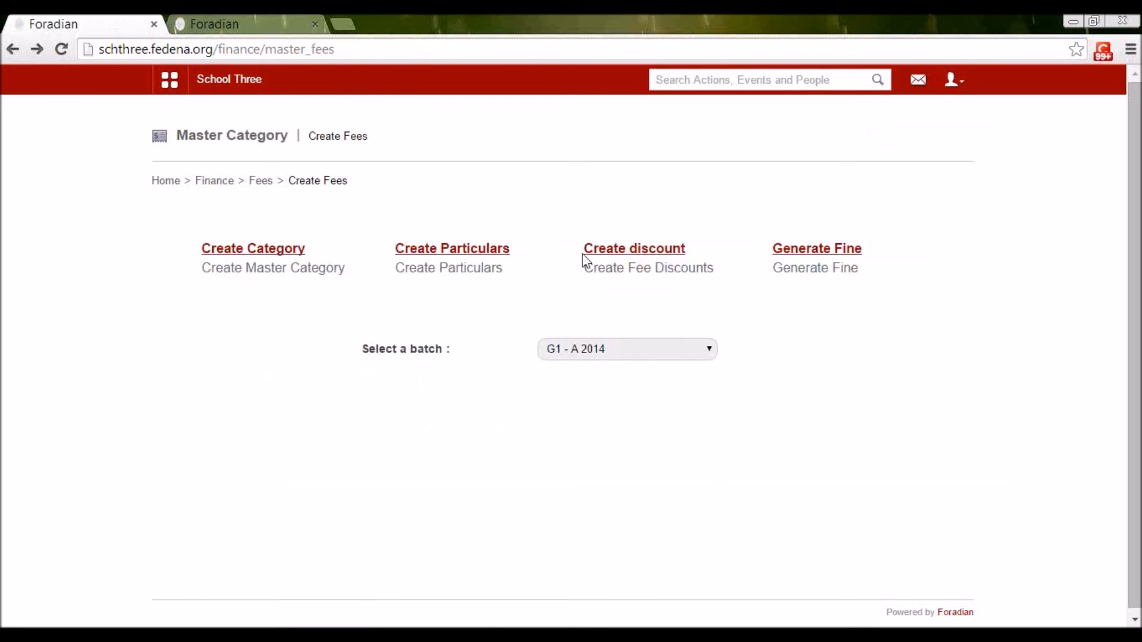
Recheck the staff child discount in the discount list for batch G1 - A 2014 and Fees for G1 2014.
left_click(606, 256)
left_click(919, 143)
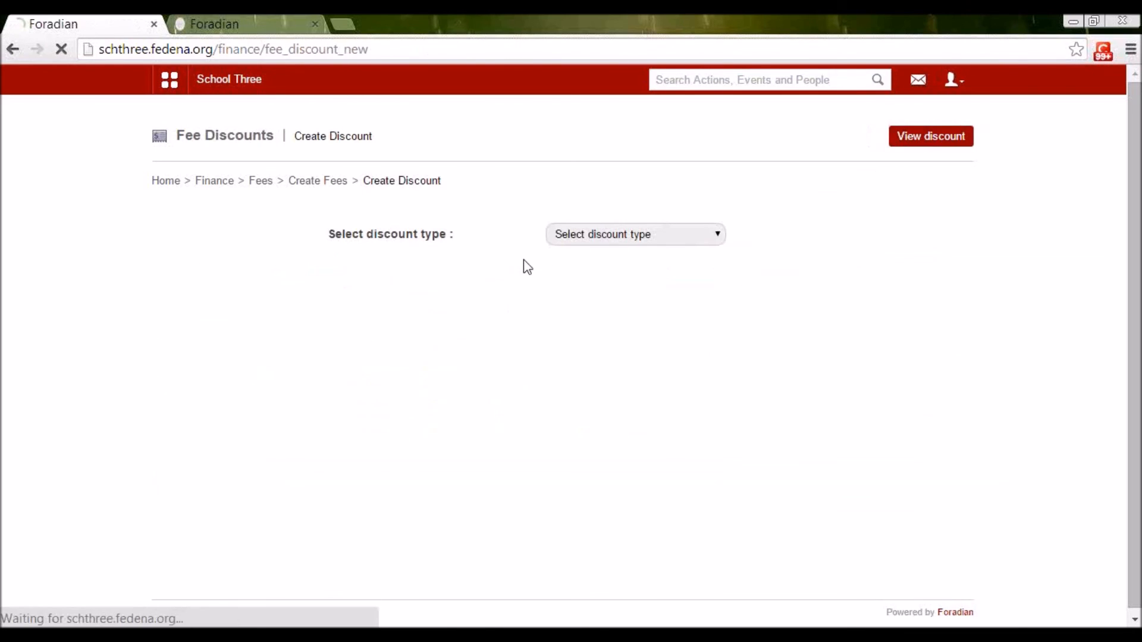
left_click(345, 238)
left_click(350, 263)
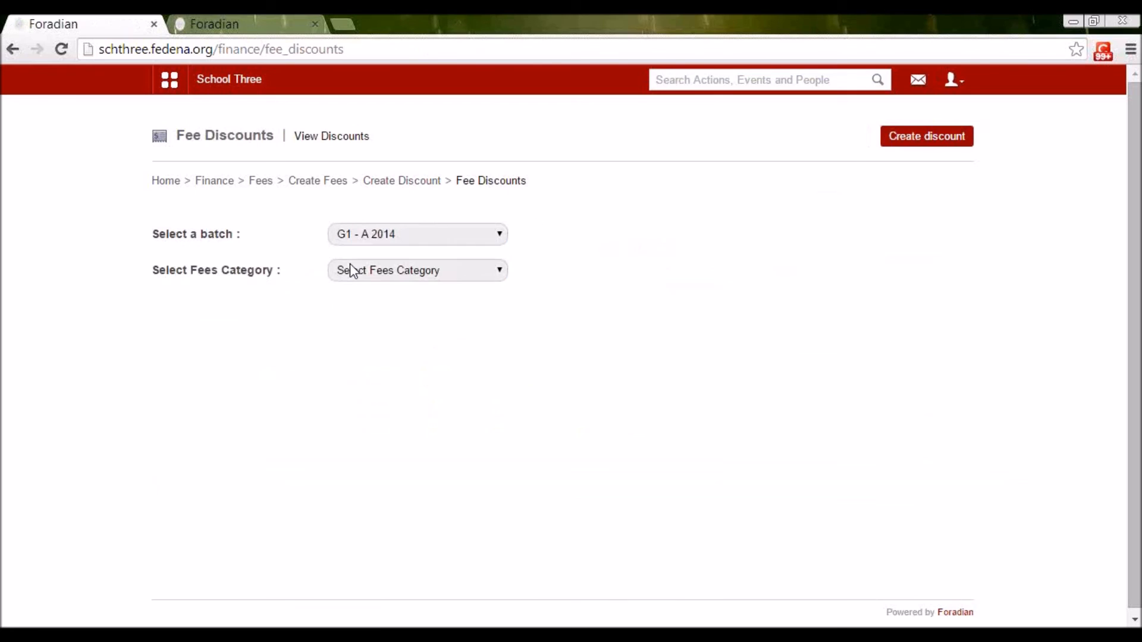
left_click(359, 275)
left_click(359, 303)
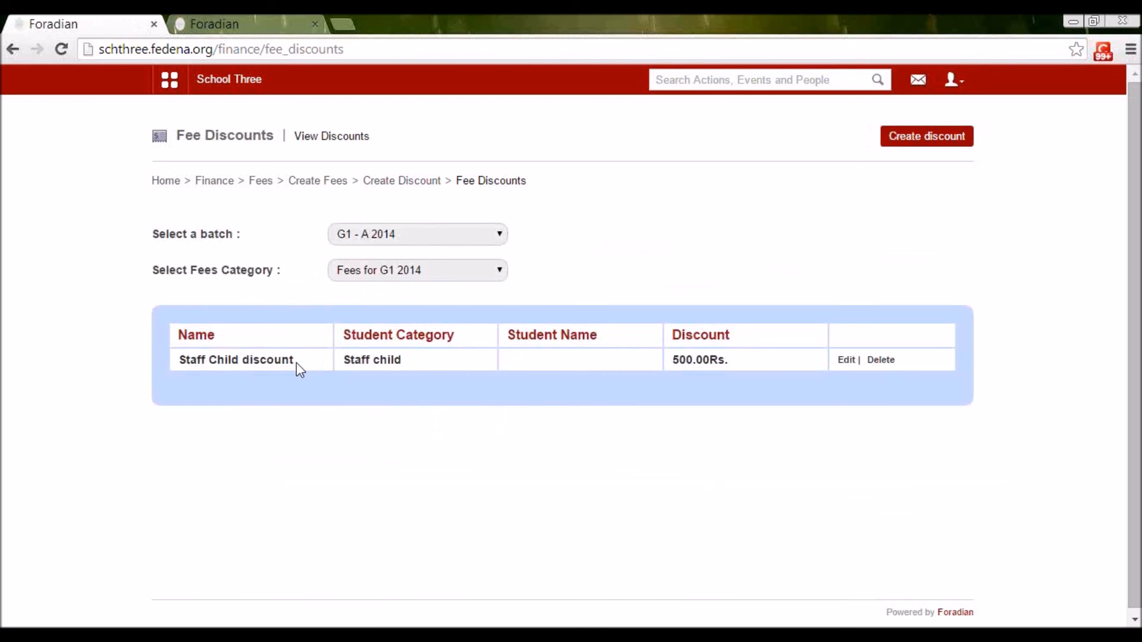
left_click_drag(378, 362, 355, 367)
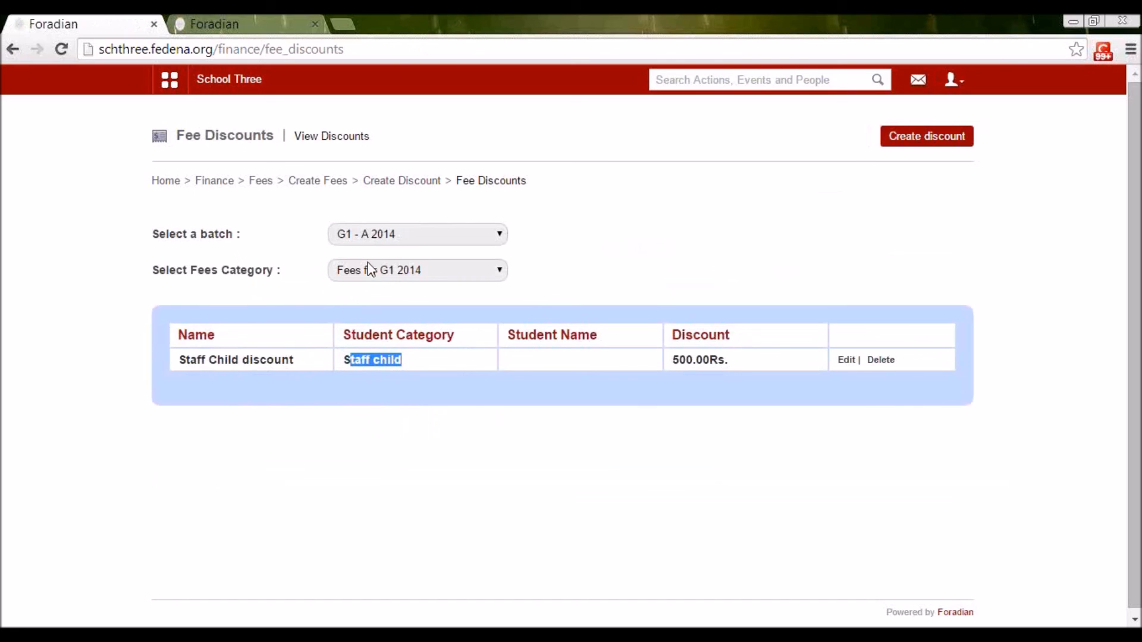
Return to the fine generation page and select the existing Exceeded due date fine for viewing.
left_click(347, 189)
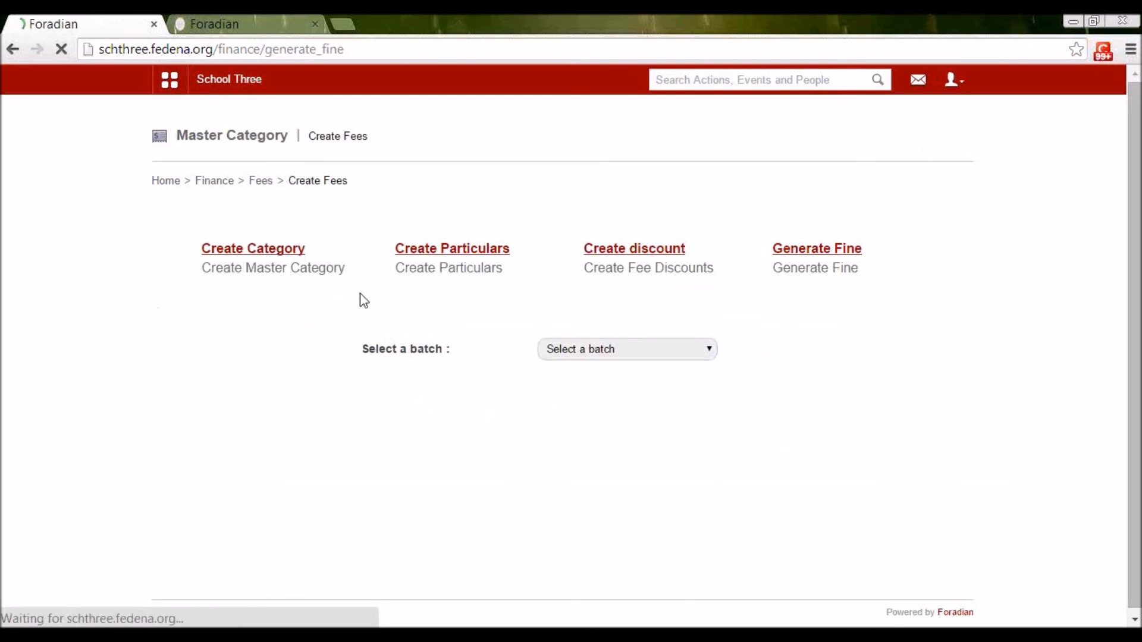
left_click(350, 235)
left_click(350, 266)
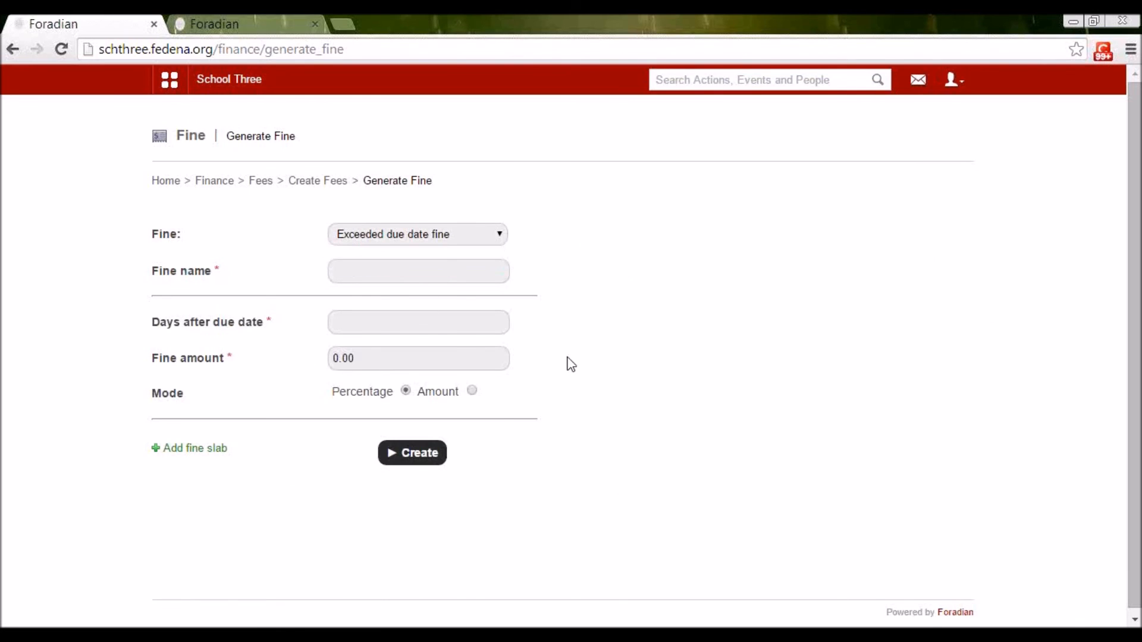
Go to the Fees scheduling area and open the form for creating a new fee collection.
left_click(260, 182)
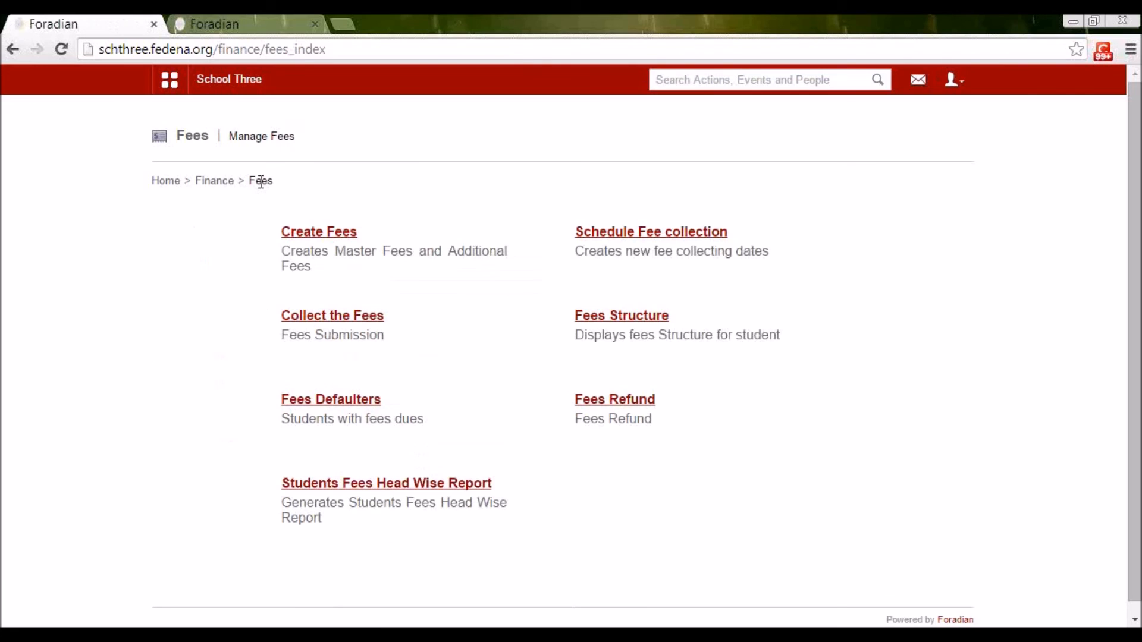
left_click(636, 232)
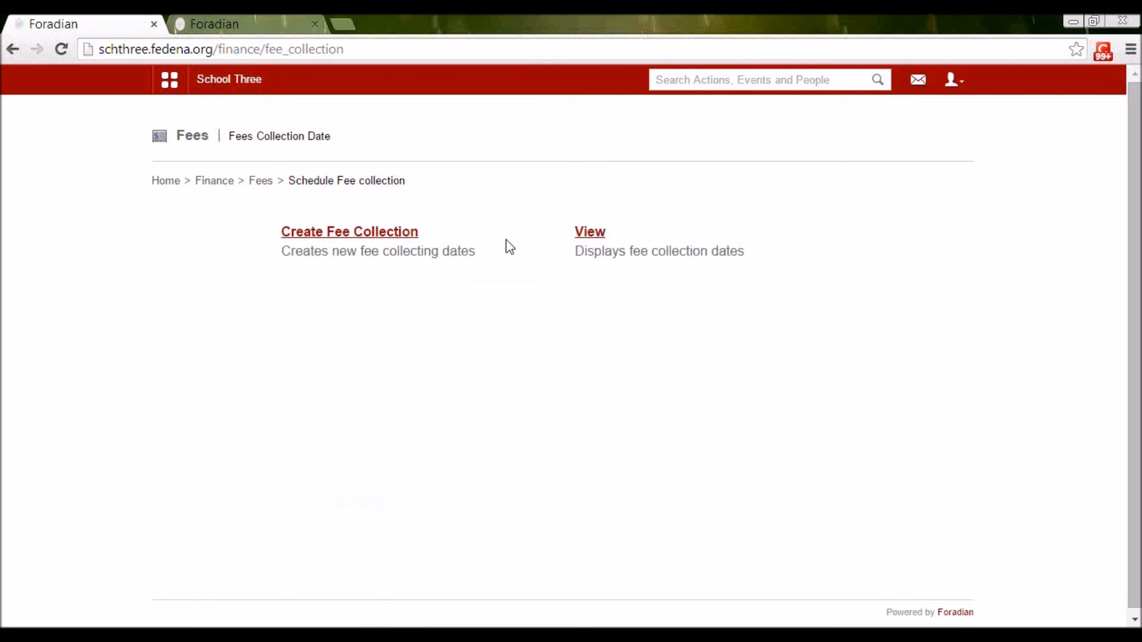
left_click(258, 181)
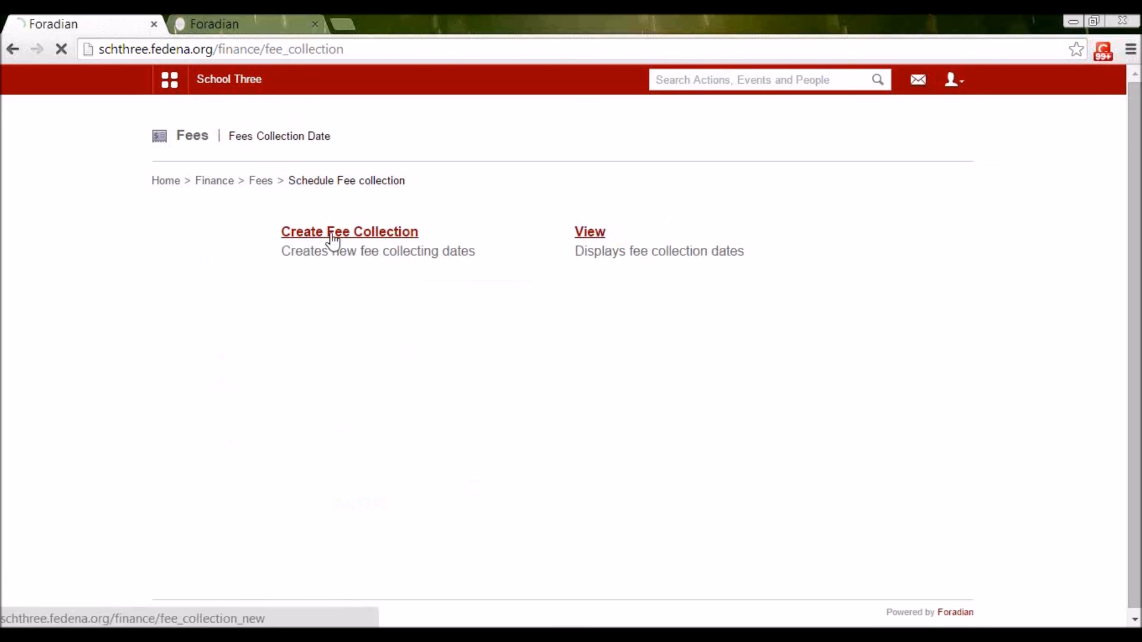
left_click(614, 234)
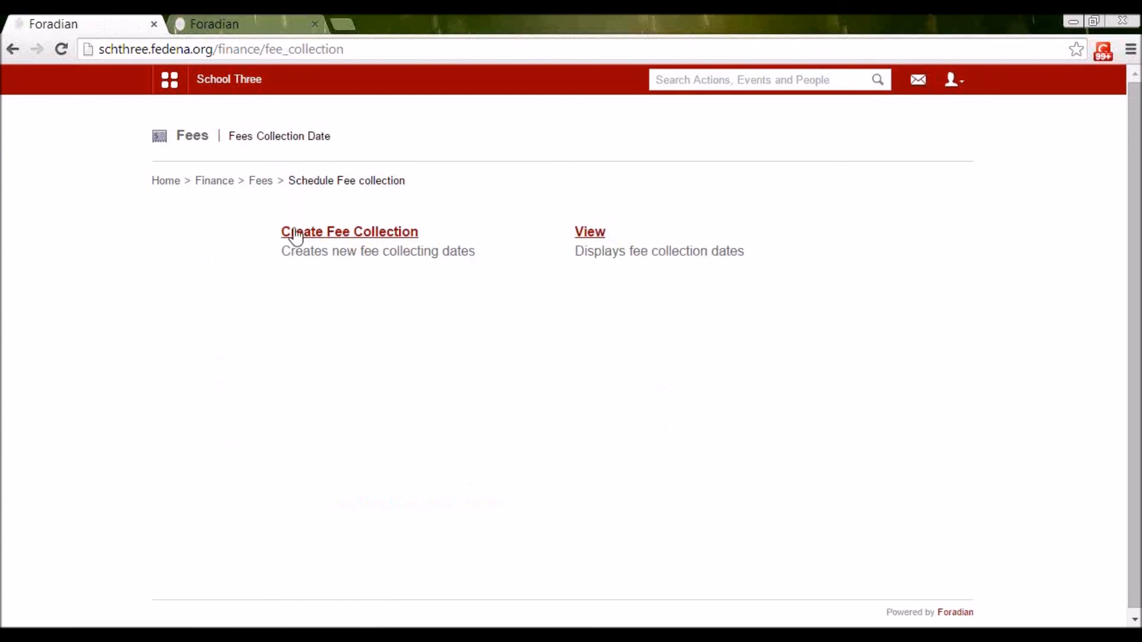
left_click(305, 238)
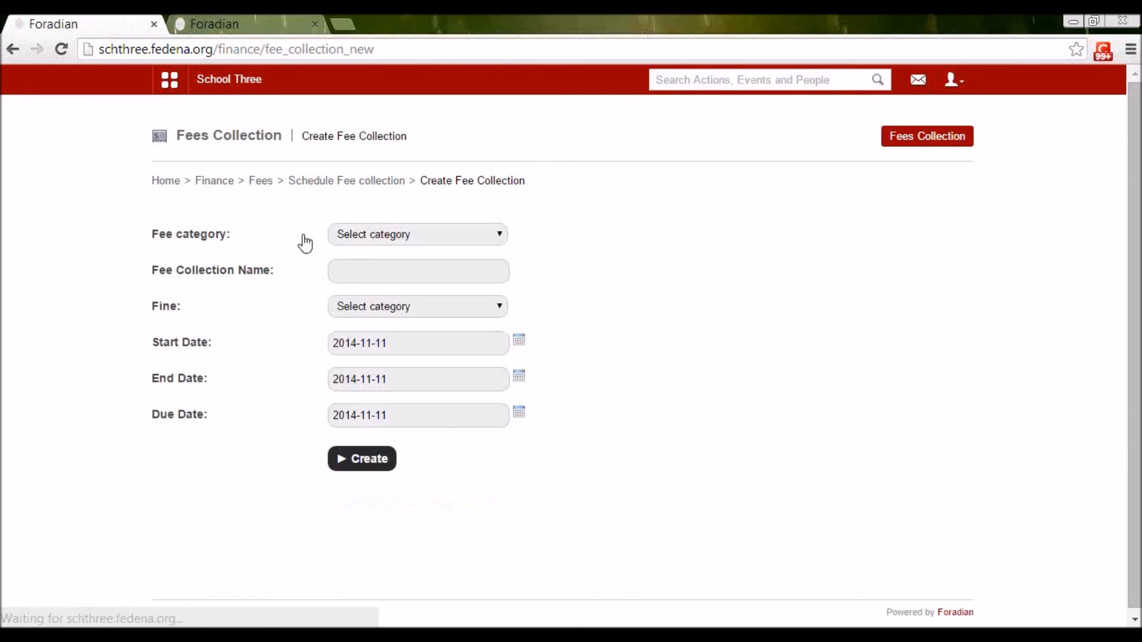
Choose the Fees for G1 2014 category for the new collection and name it Fee Collection G1 2014.
left_click(367, 237)
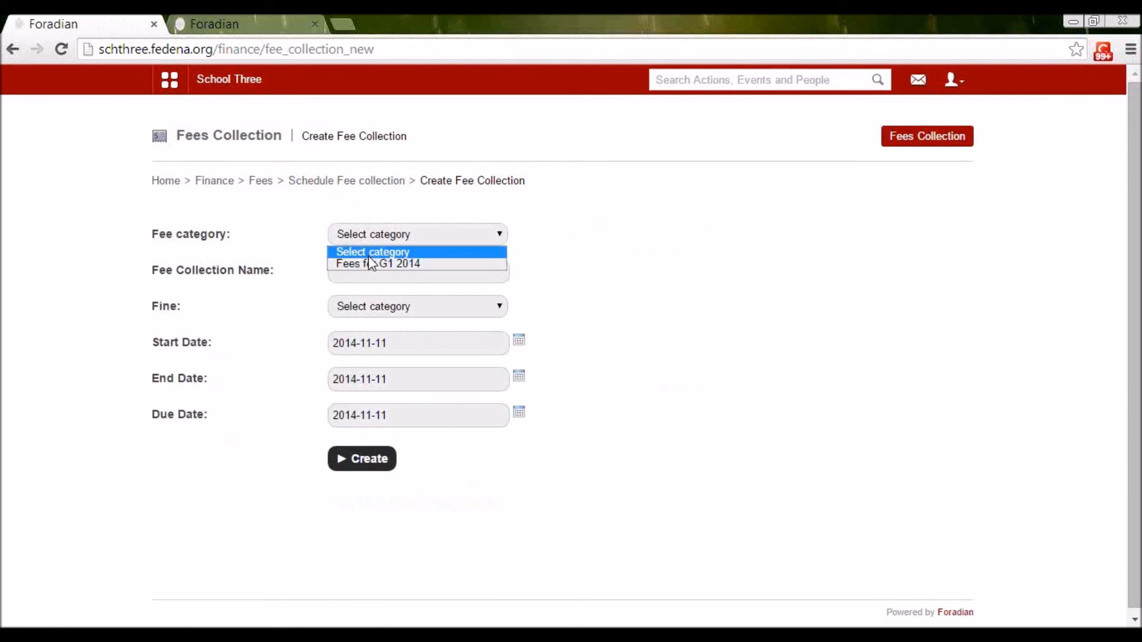
left_click(369, 260)
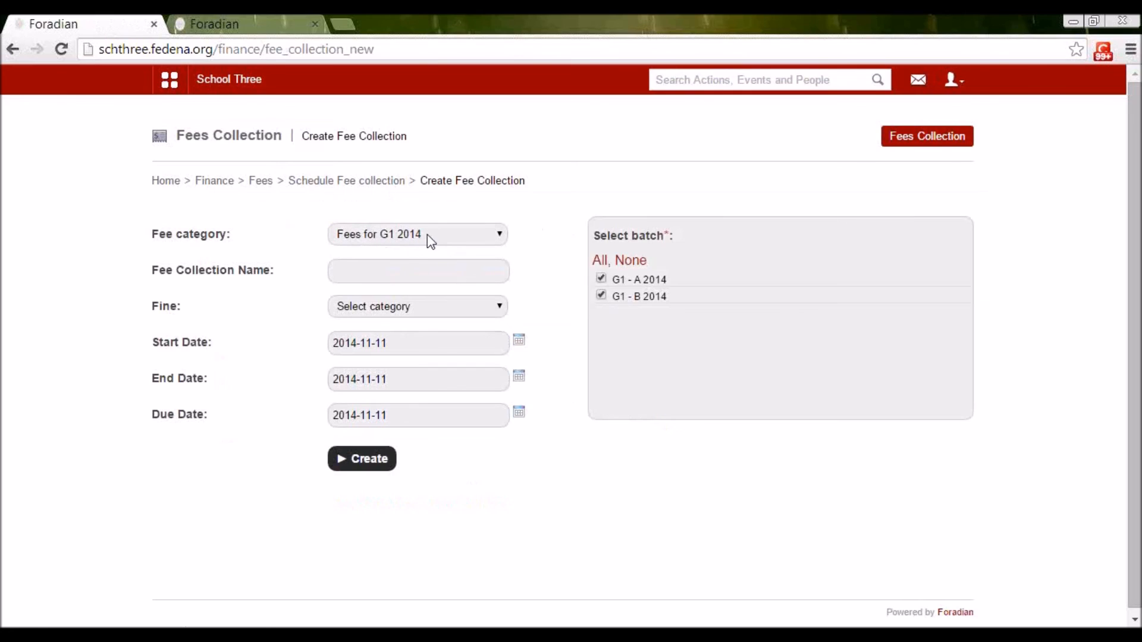
left_click(386, 272)
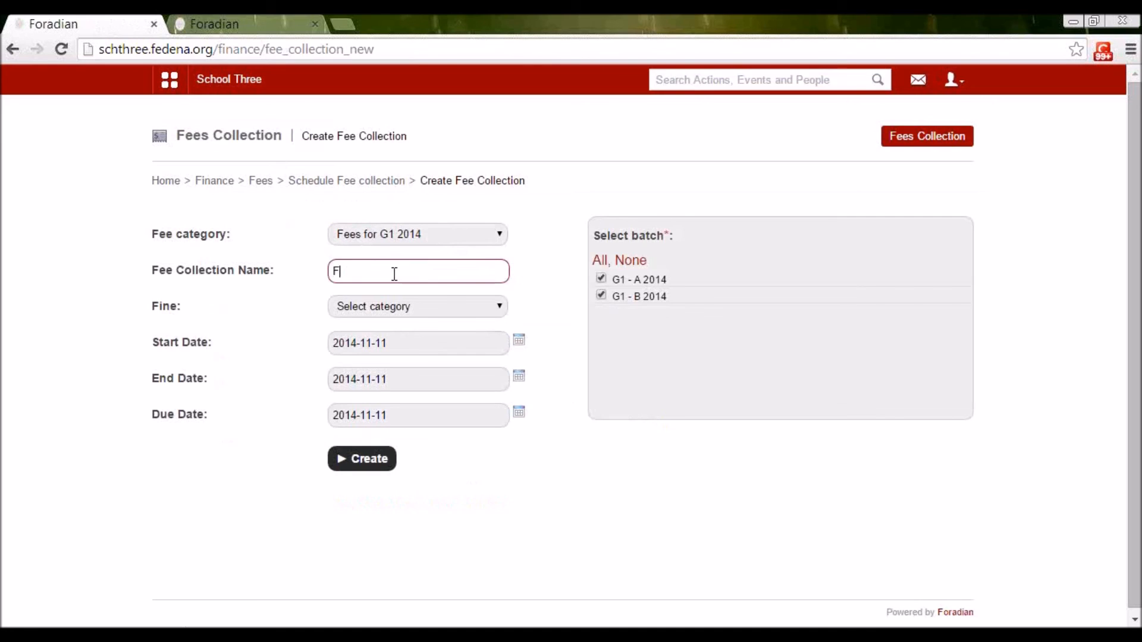
type("F")
key("Down")
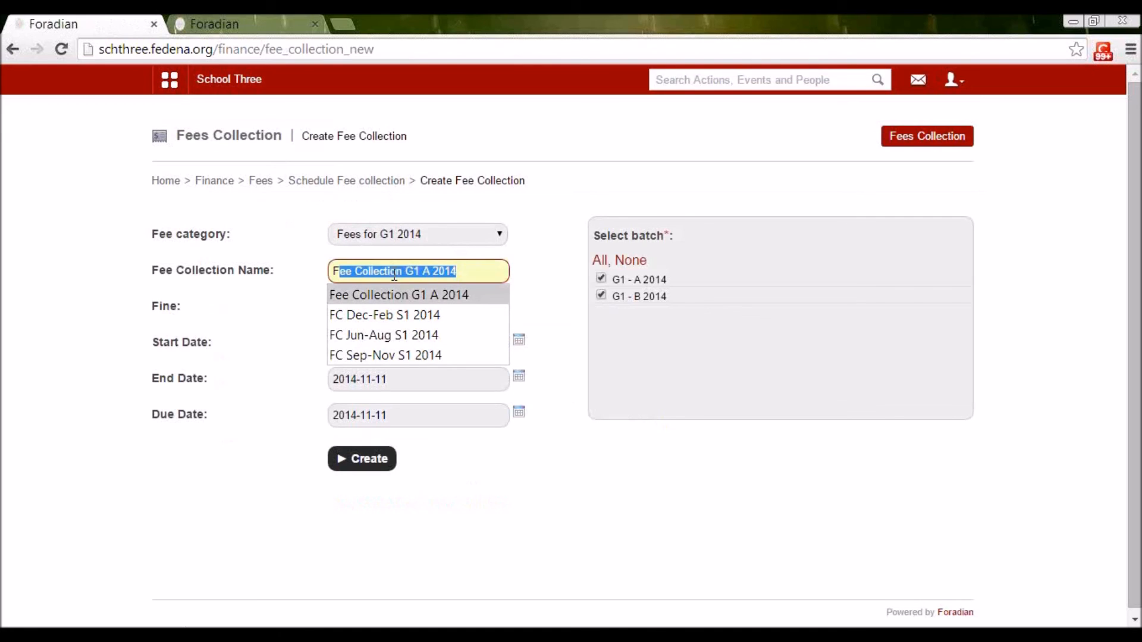
left_click(414, 295)
left_click(434, 273)
key("BackSpace")
key("BackSpace")
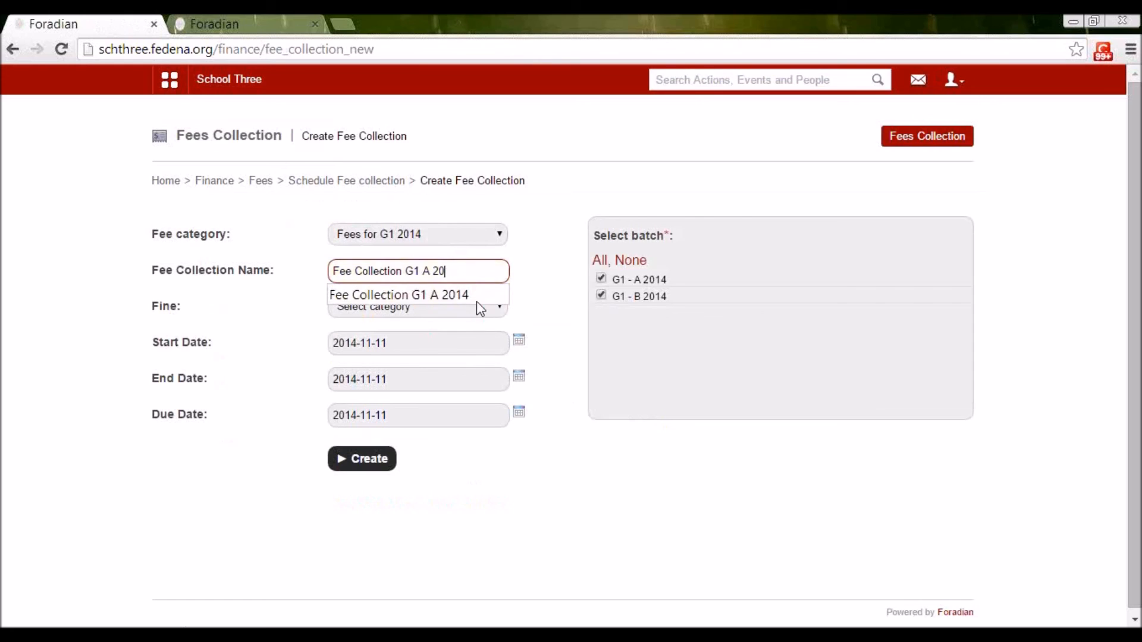
left_click(431, 271)
key("BackSpace")
key("BackSpace")
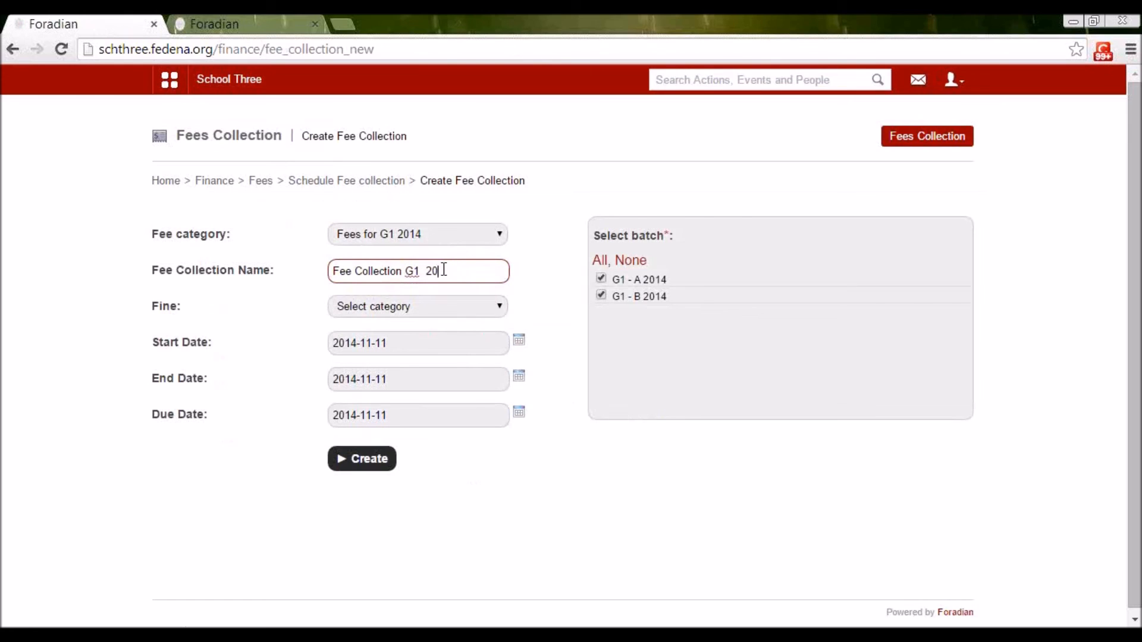
Apply the Exceeded due date fine and set both the end date and the due date to 2014-11-12.
left_click(422, 312)
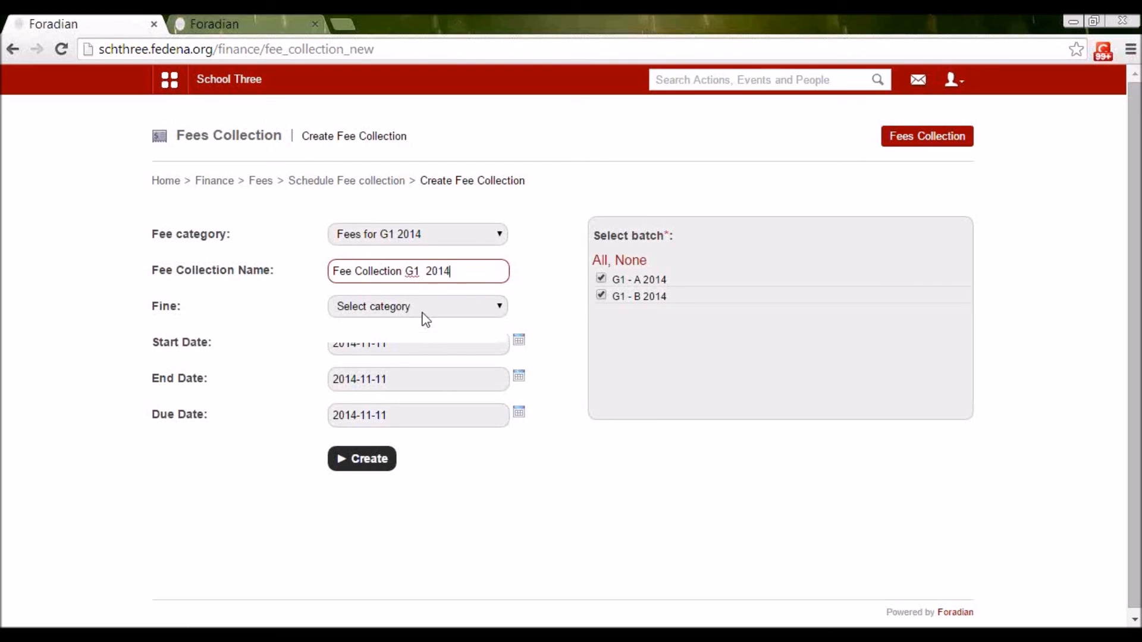
left_click(427, 337)
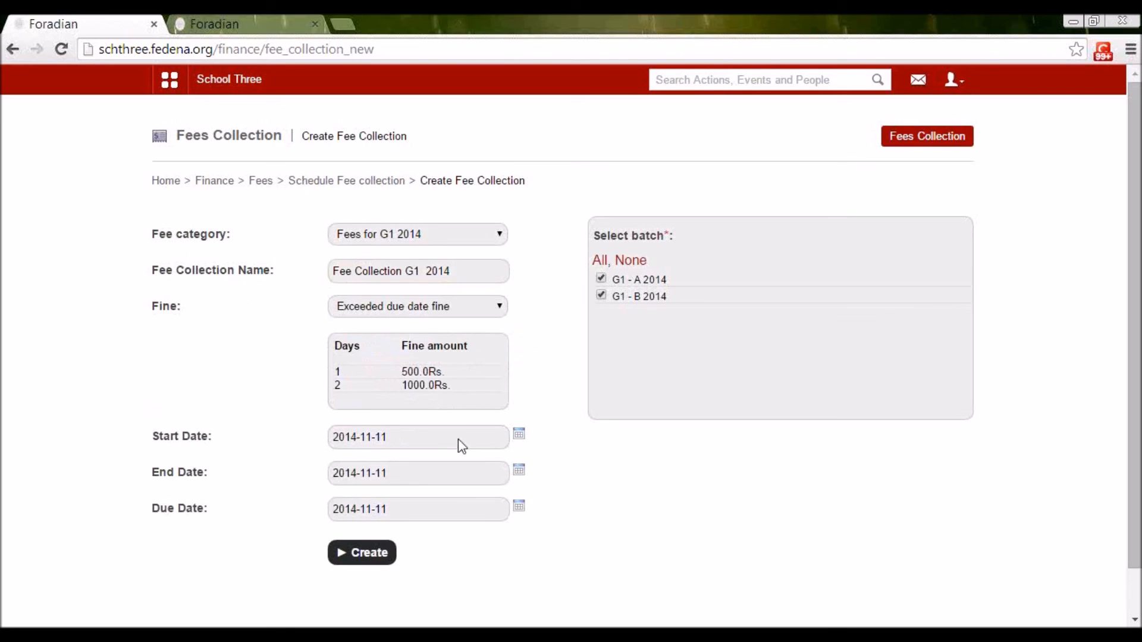
left_click(519, 471)
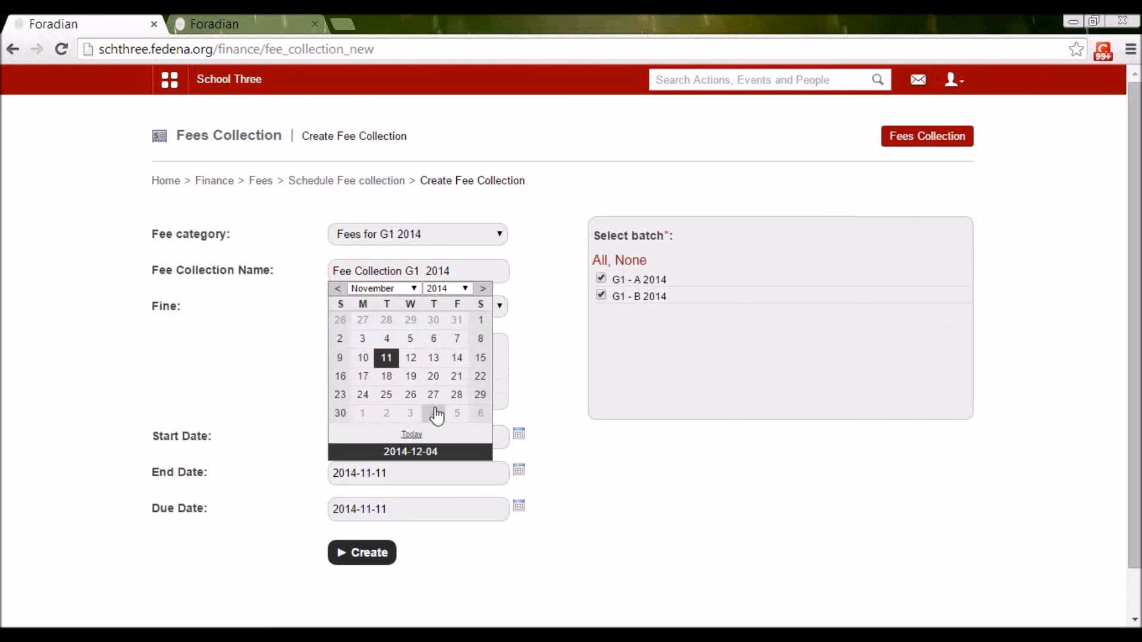
left_click(410, 358)
left_click(519, 506)
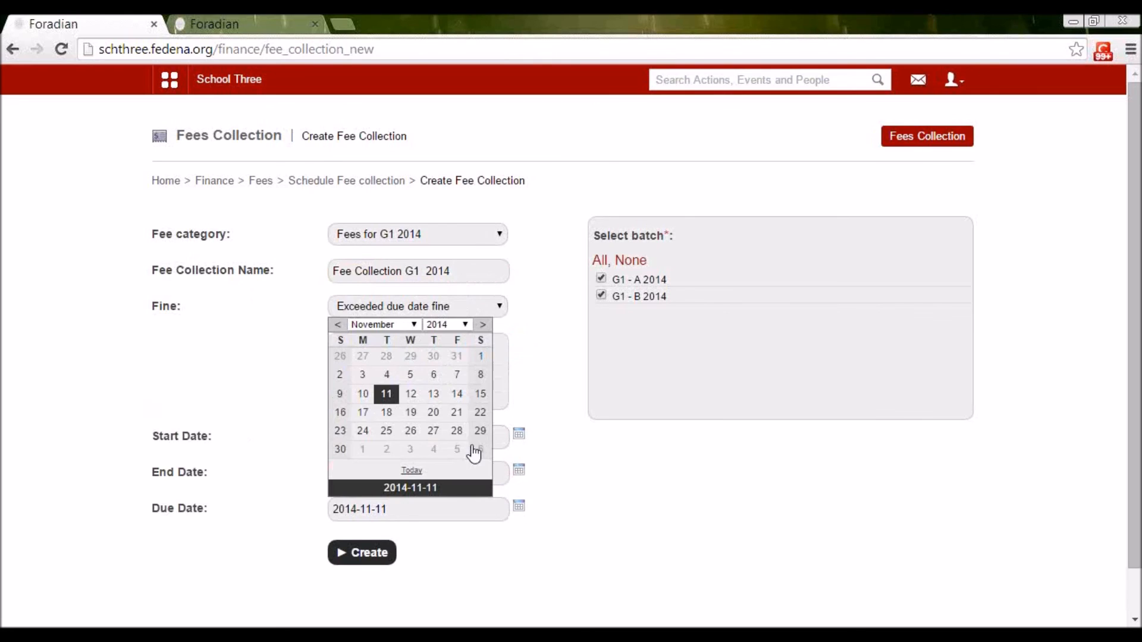
left_click(411, 394)
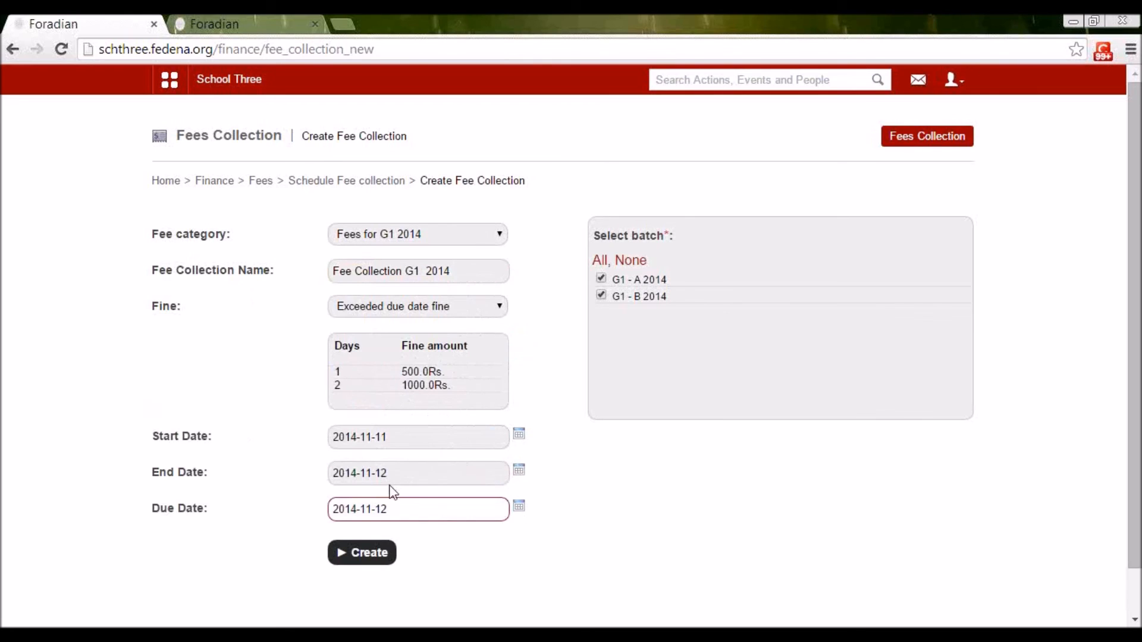
Try 2014-11-13 as the due date, settle on 2014-11-12, and create the fee collection.
left_click(519, 507)
left_click(436, 394)
left_click(517, 509)
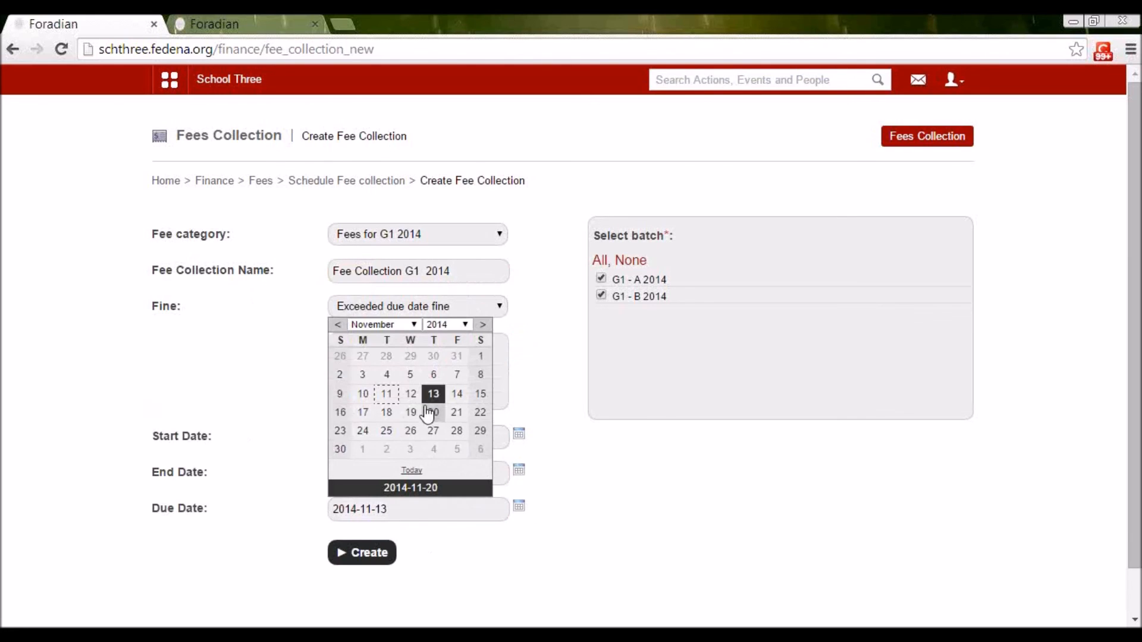
left_click(416, 393)
left_click(432, 574)
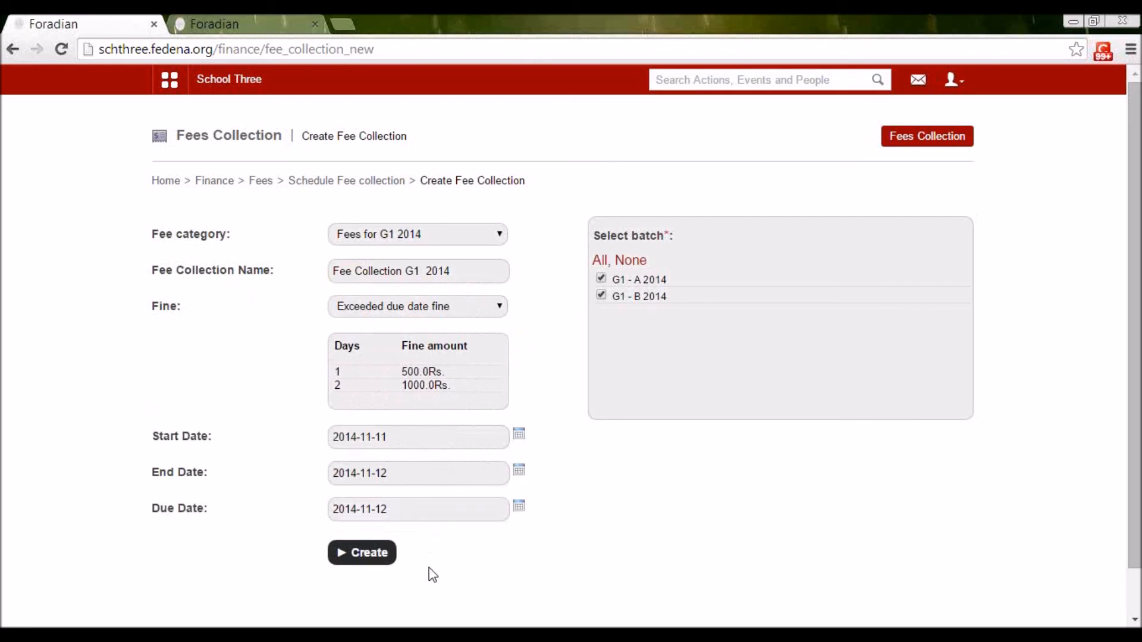
left_click(361, 562)
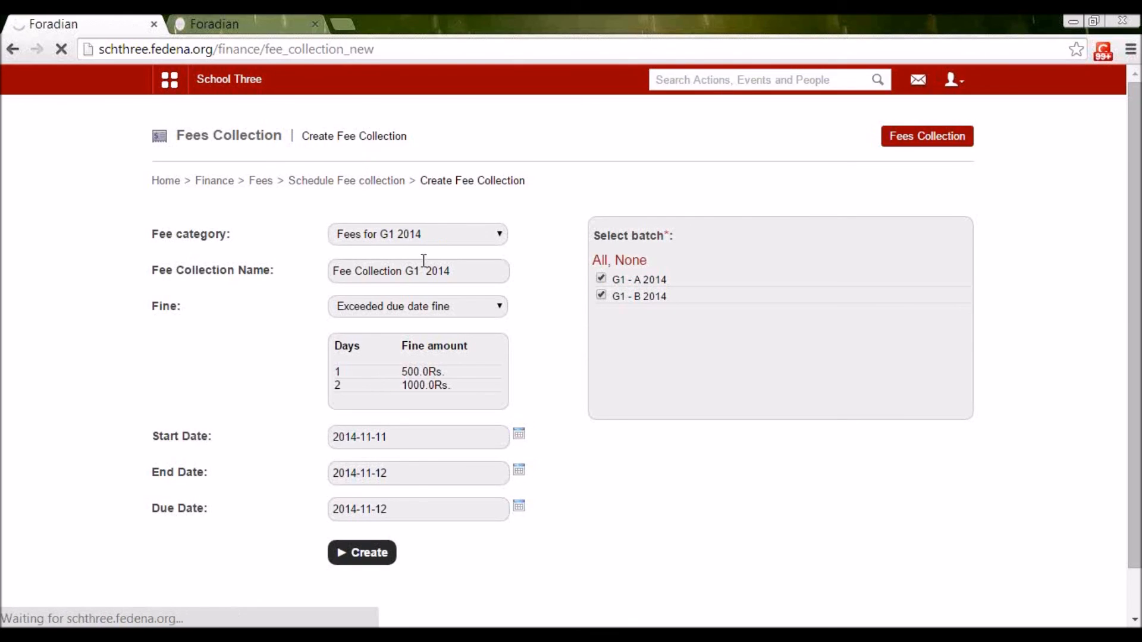
In the other browser tab, search the present students by first name and open the matching student's profile.
left_click(238, 18)
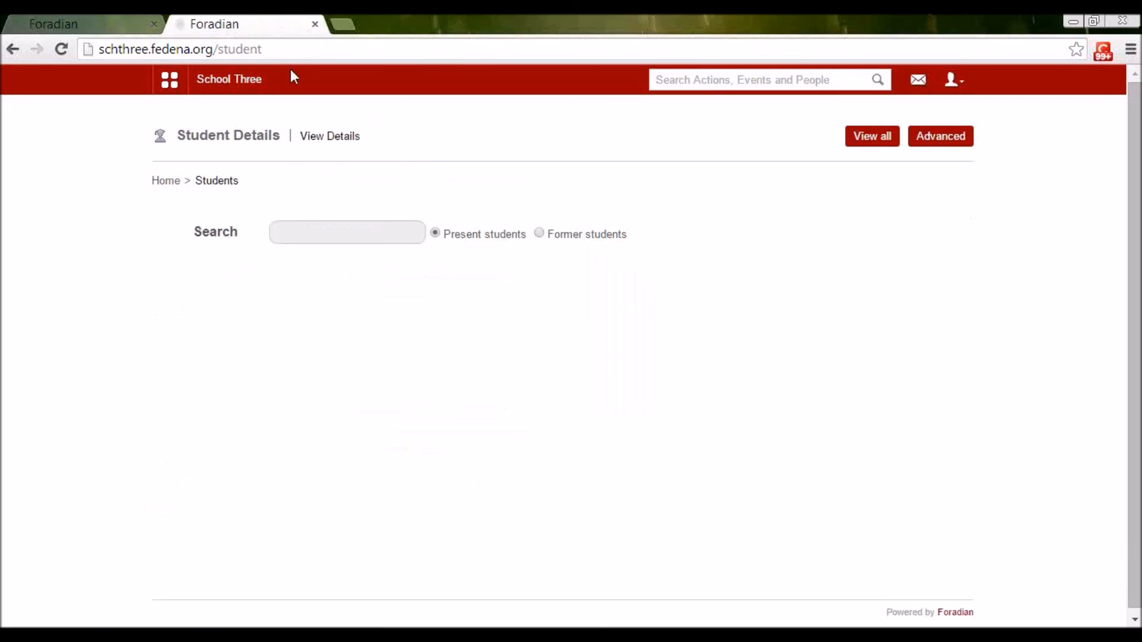
left_click(368, 231)
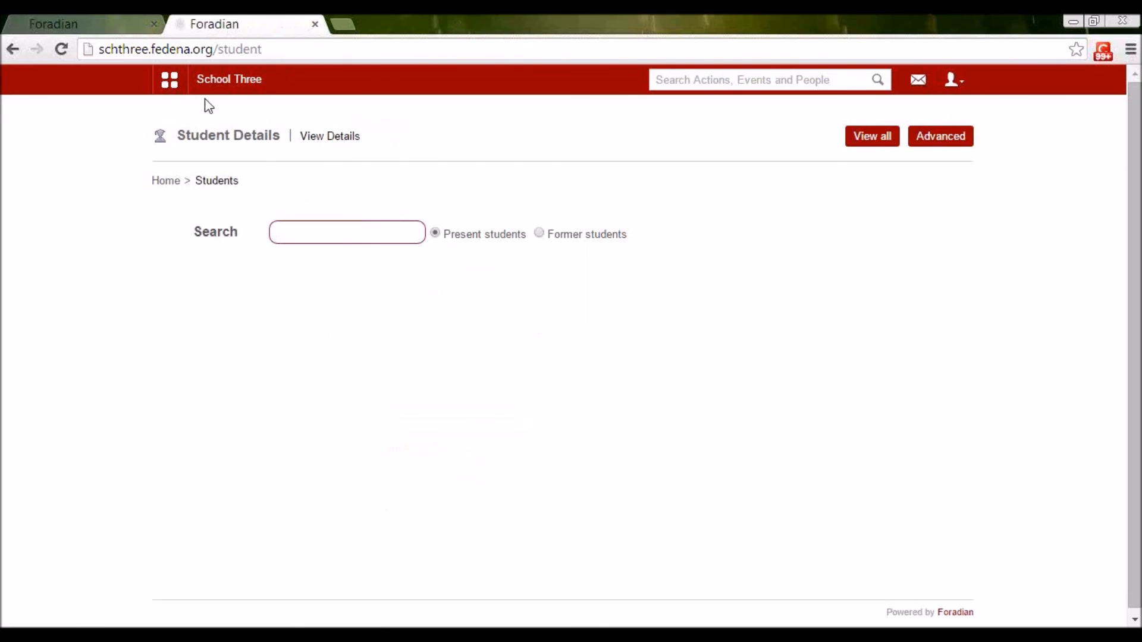
left_click(169, 79)
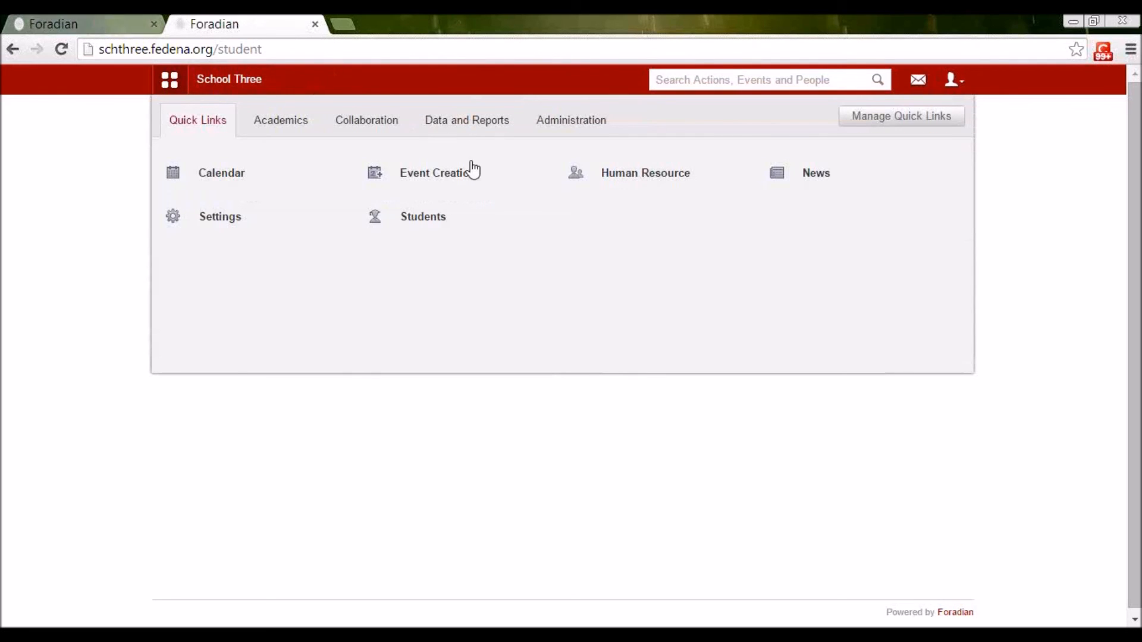
left_click(450, 221)
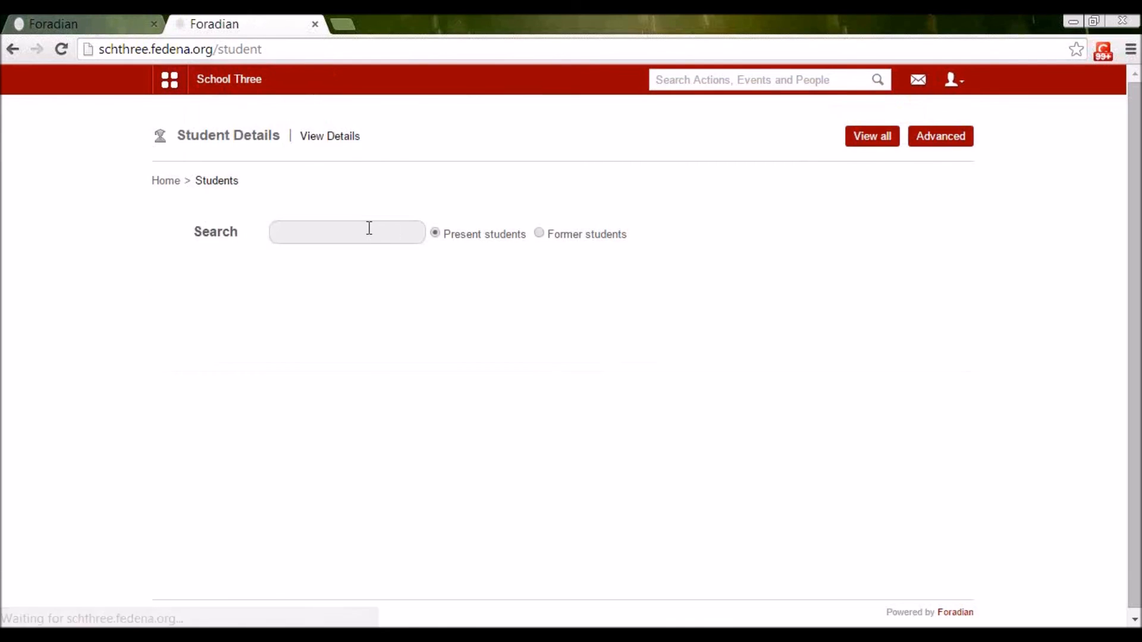
left_click(369, 228)
type("jack")
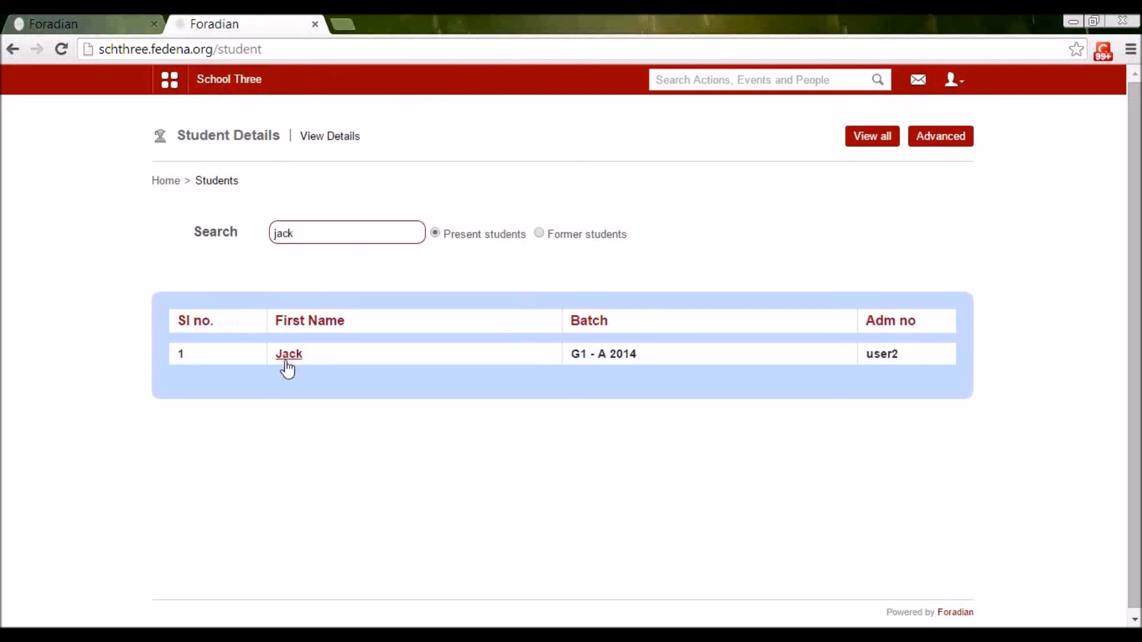
left_click(287, 357)
Examine the student category, course and batch recorded in the student's profile.
scroll(399, 417, "down", 3)
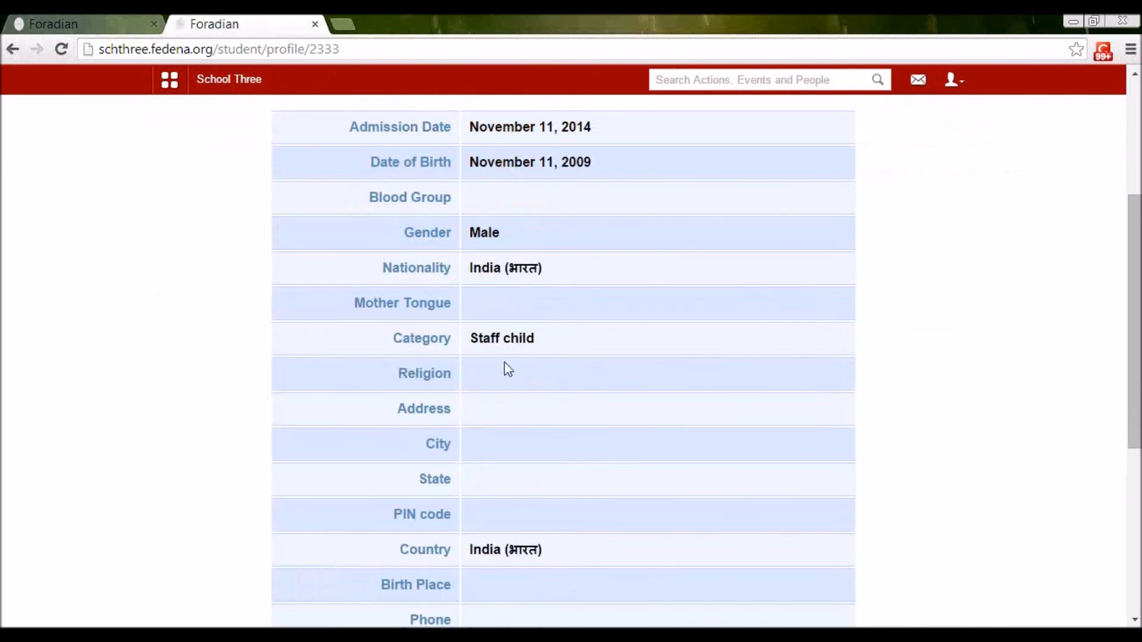
left_click_drag(526, 338, 468, 340)
left_click(456, 345)
scroll(519, 340, "up", 3)
scroll(423, 195, "up", 2)
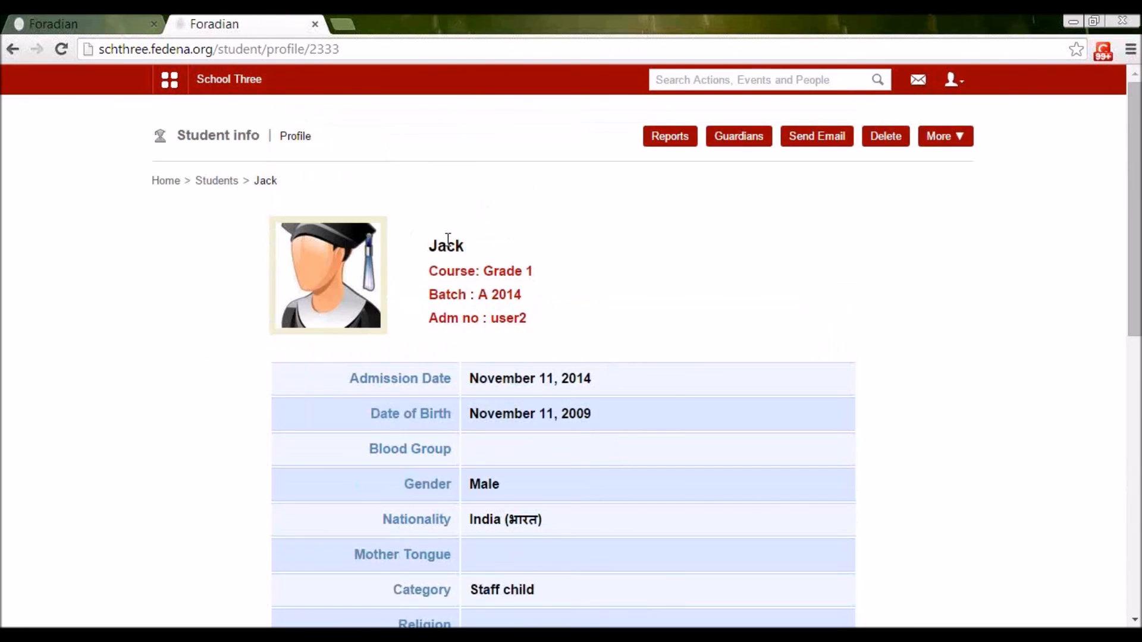
left_click_drag(465, 245, 432, 246)
scroll(520, 451, "down", 4)
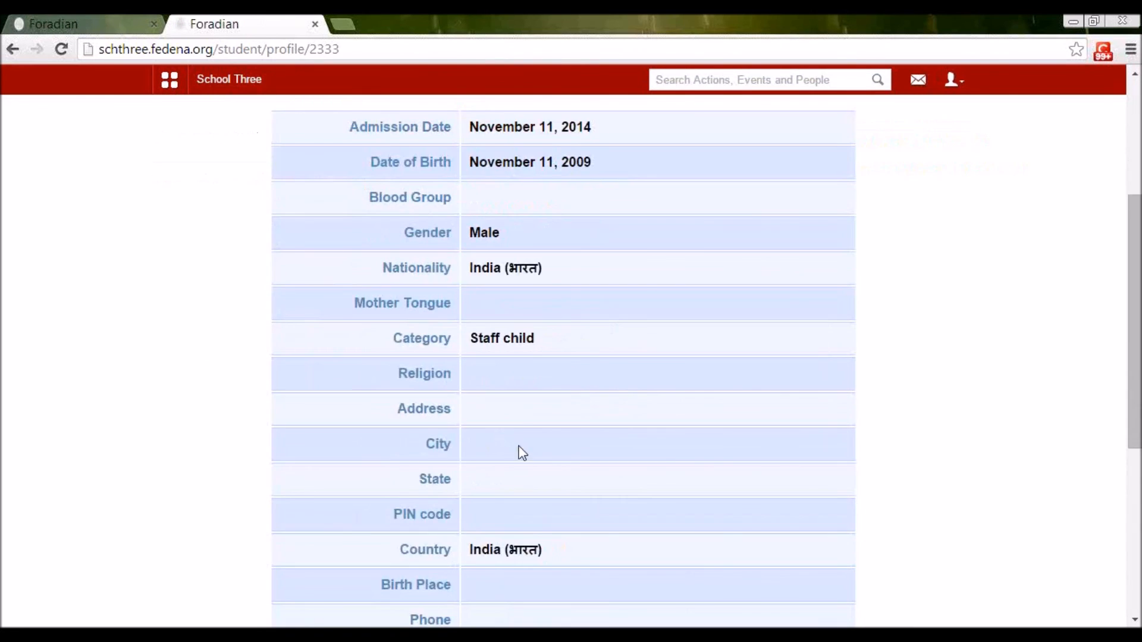
left_click_drag(523, 336, 471, 334)
left_click(508, 345)
left_click_drag(546, 344, 466, 329)
scroll(523, 357, "up", 4)
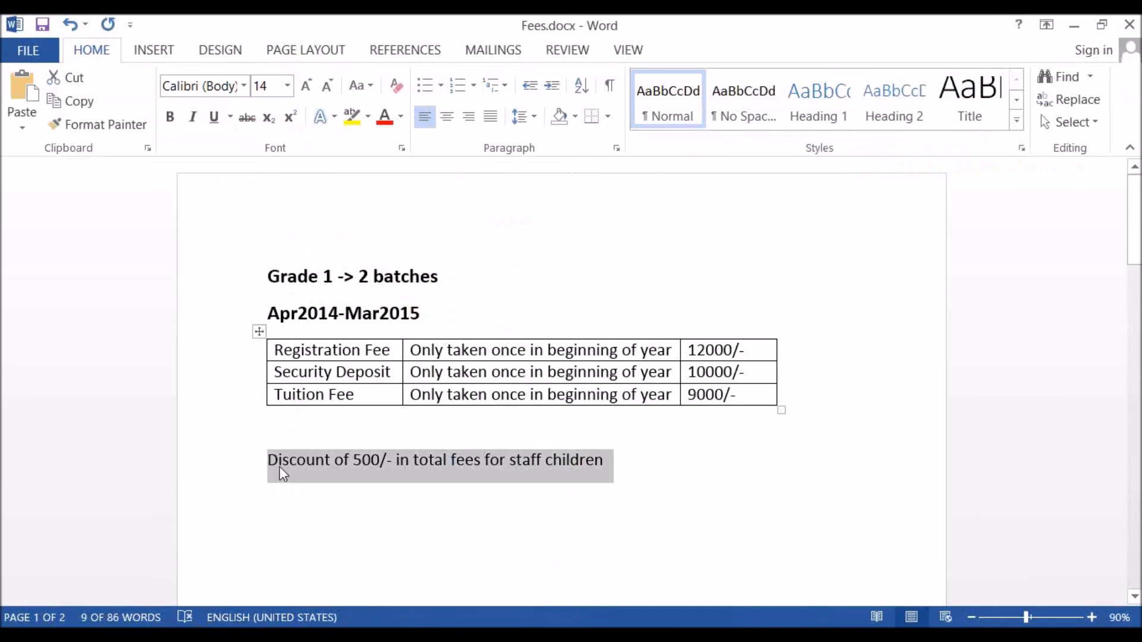
Check the staff children discount in Fees.docx in Word, and return to the student's profile in the browser.
left_click_drag(268, 461, 575, 464)
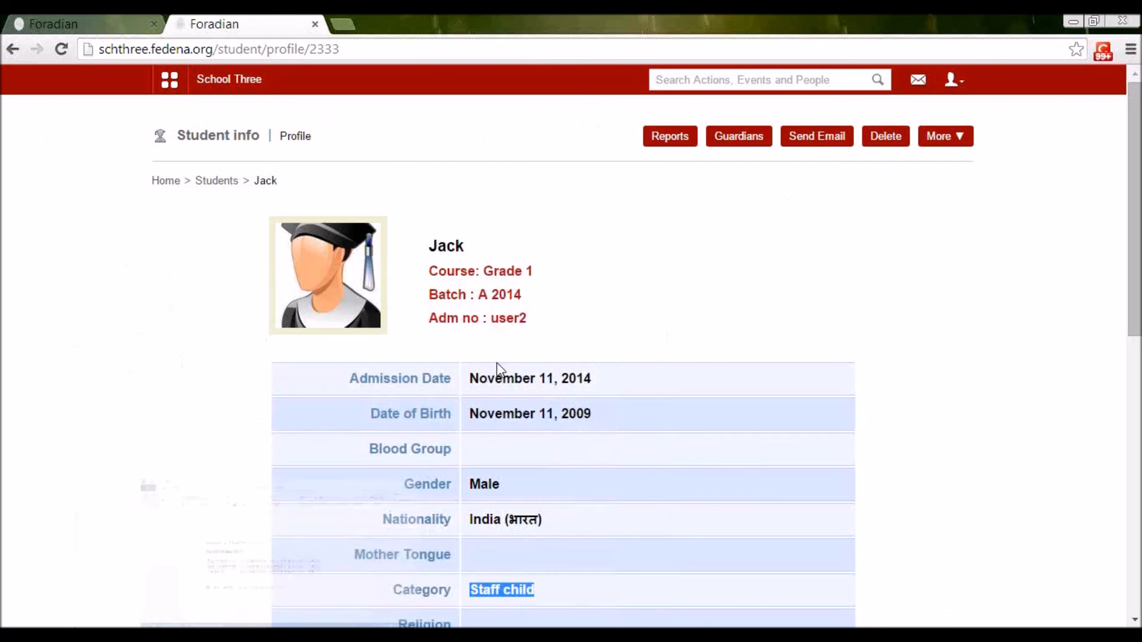
mouse_move(437, 251)
left_mouse_down()
mouse_move(463, 255)
mouse_move(444, 245)
left_mouse_up()
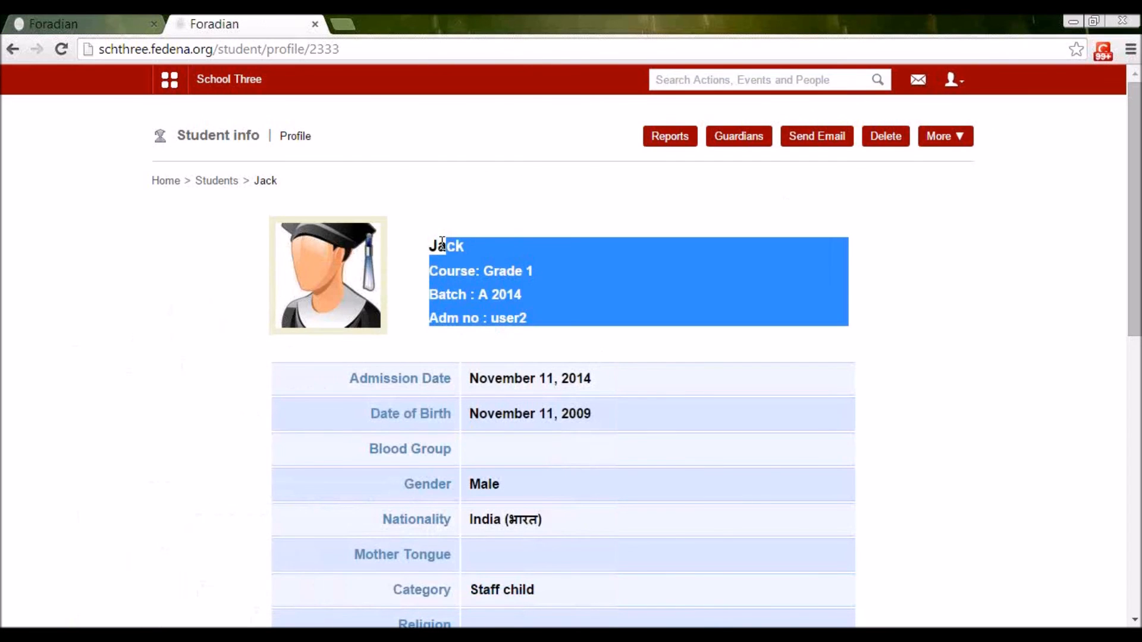
left_click(459, 253)
double_click(460, 253)
left_click(466, 261)
Return to the fee creation tab and view the scheduled job for the queued fee collection.
left_click(80, 23)
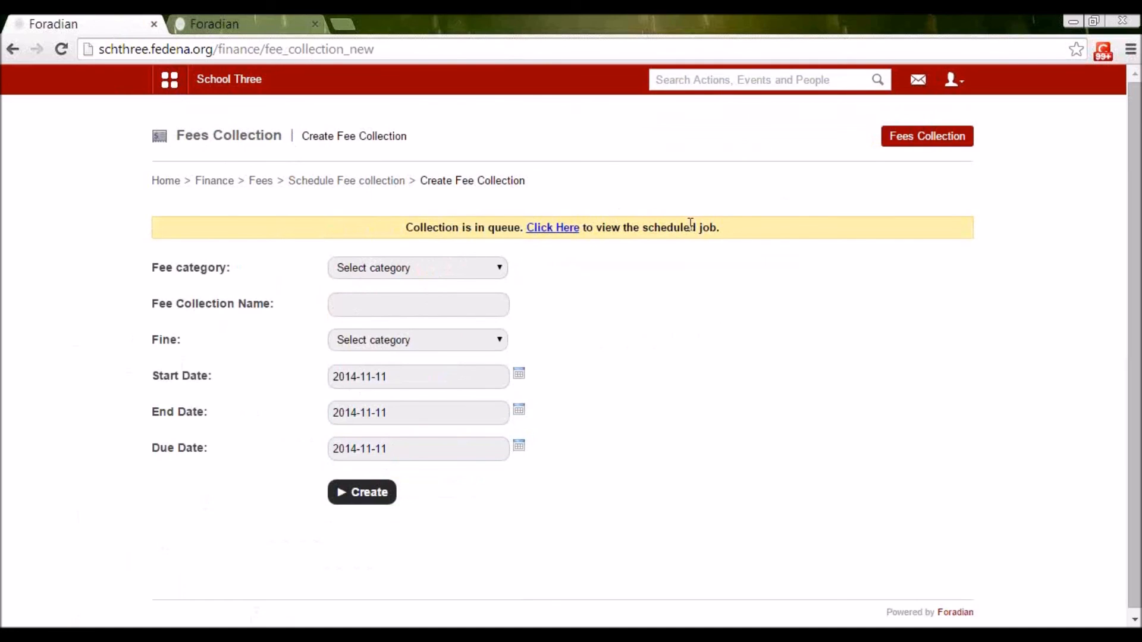
left_click(548, 228)
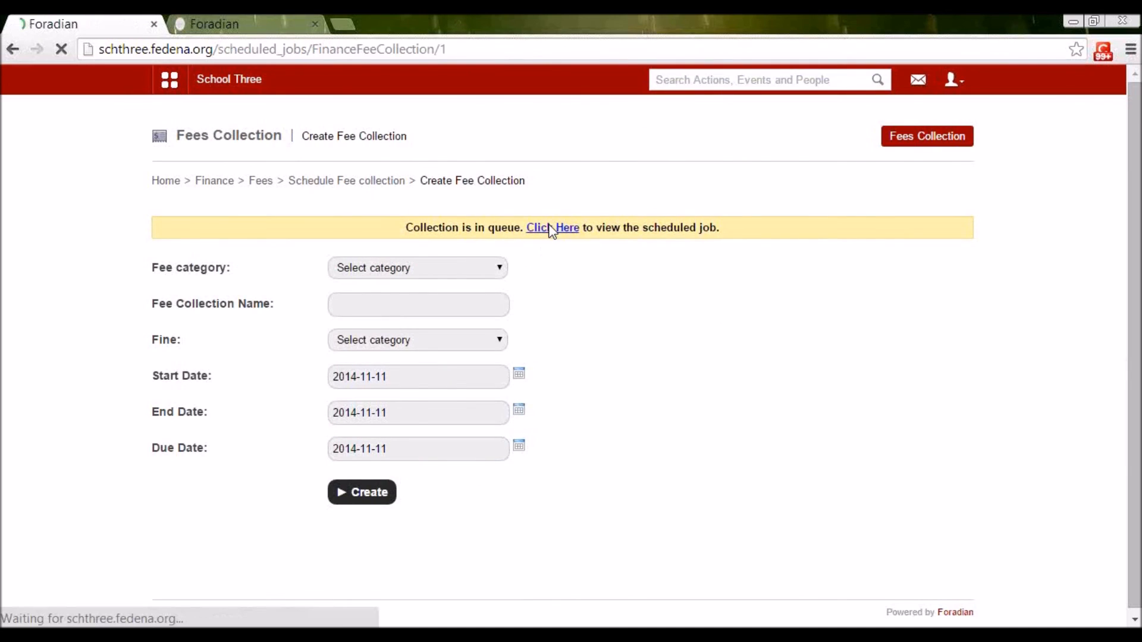
left_click_drag(448, 265, 668, 247)
left_click(402, 296)
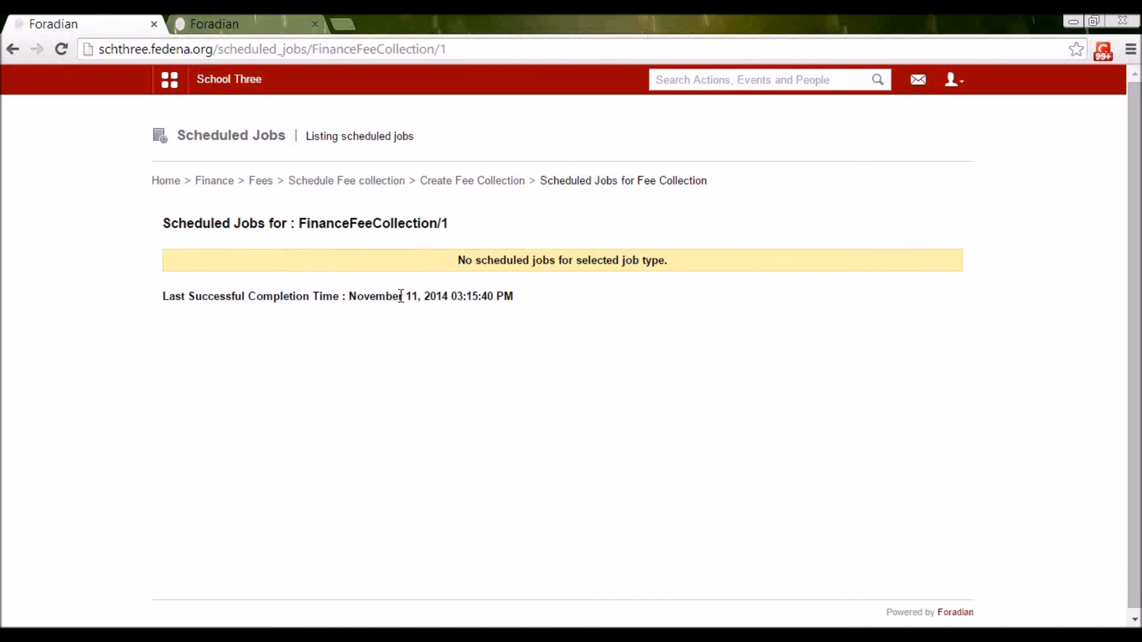
Go to the fee collection dates view in the Fees scheduling area and list the collections for batch G1 - B 2014.
left_click(264, 185)
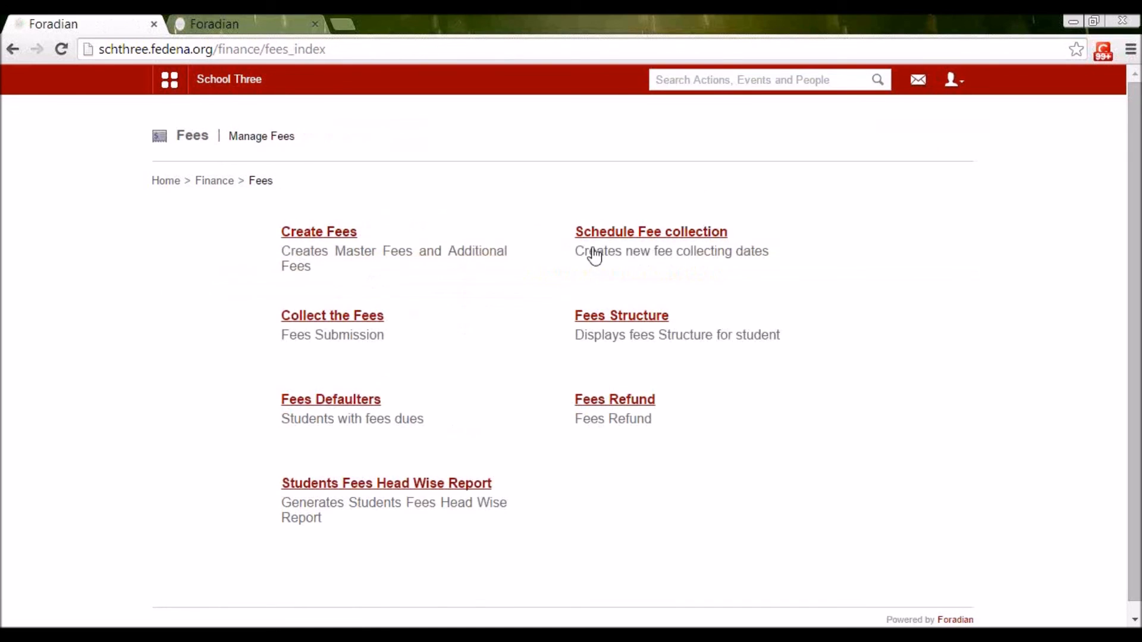
left_click(653, 235)
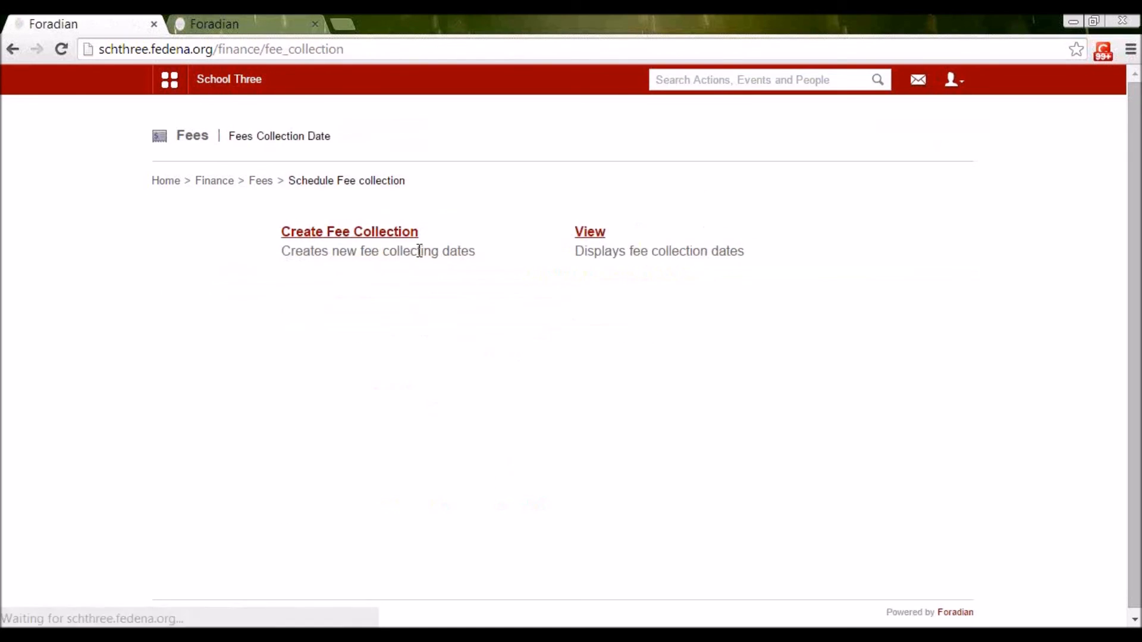
left_click(589, 233)
left_click(370, 233)
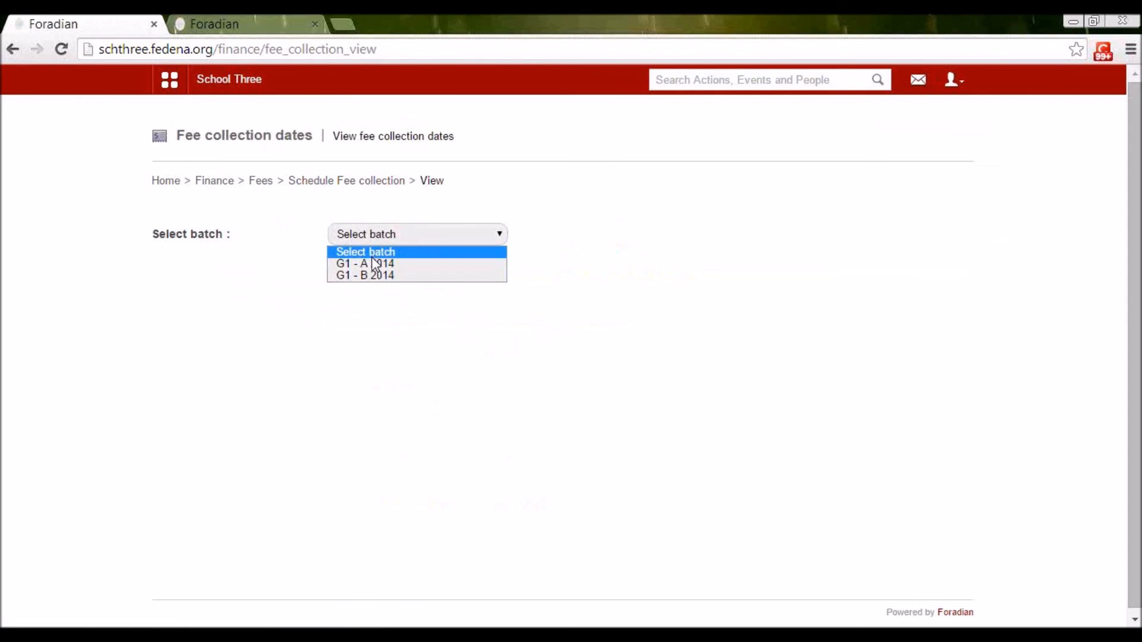
left_click(370, 273)
List the collections for batch G1 - A 2014 and review the details of Fee Collection G1 2014.
left_click(369, 236)
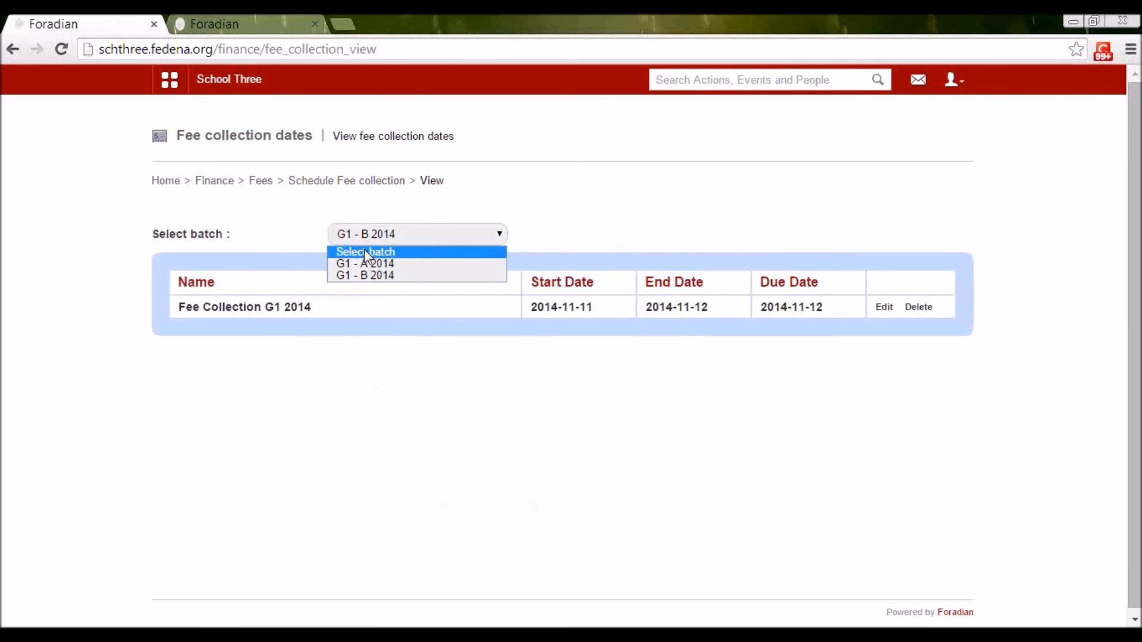
left_click(364, 263)
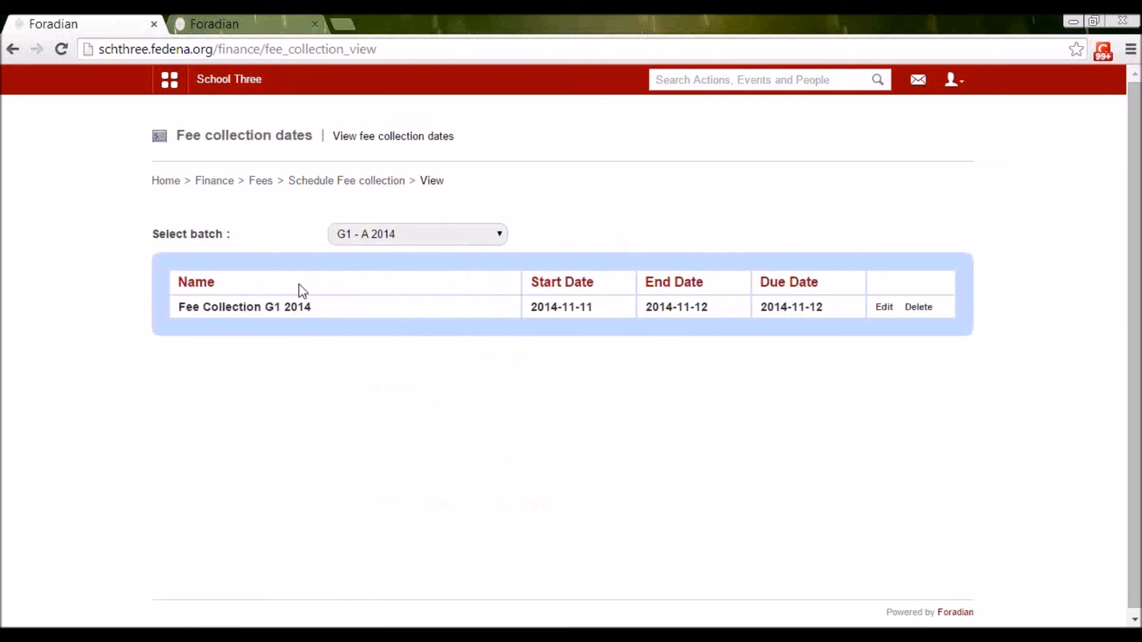
left_click(287, 308)
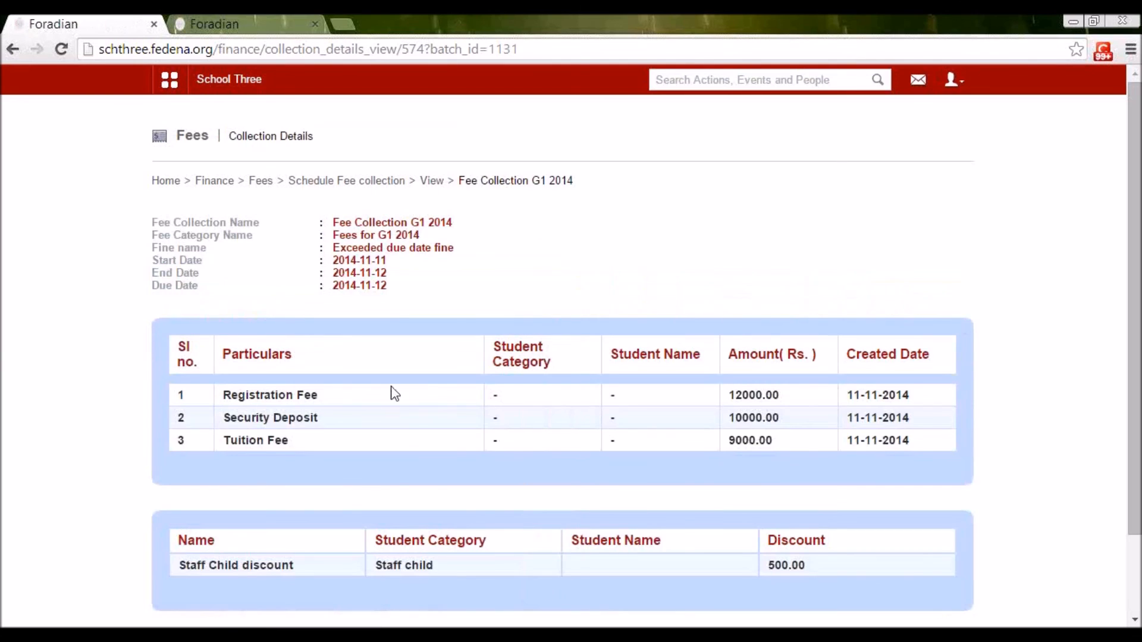
scroll(392, 396, "down", 2)
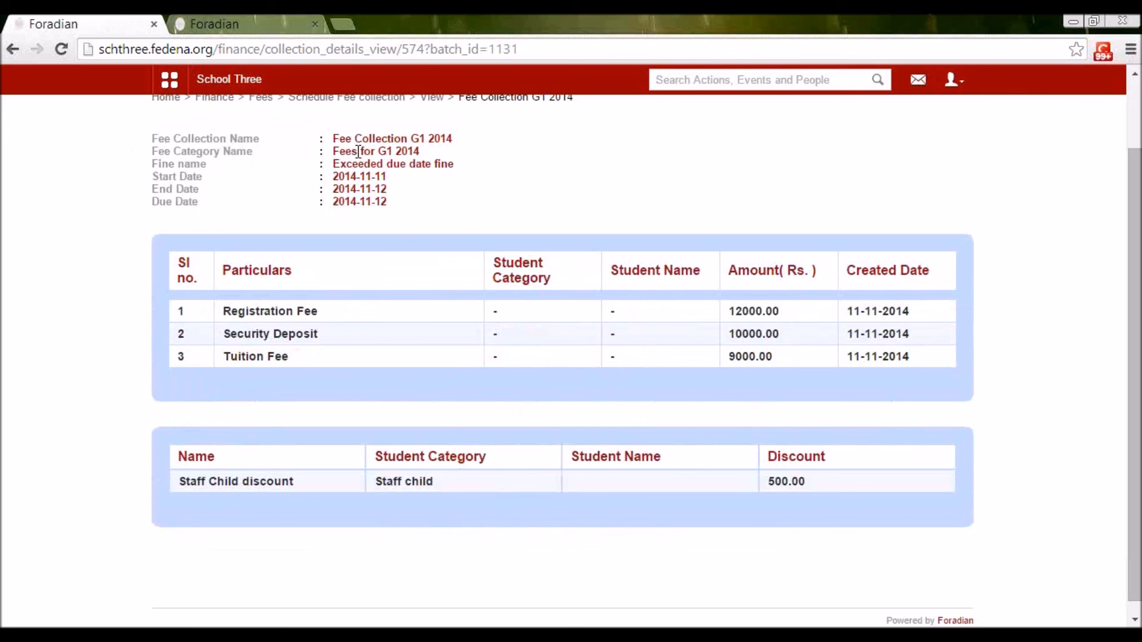
Check the fine name in the collection details and go to fees submission by course in the fee collecting area.
left_click_drag(334, 163, 458, 164)
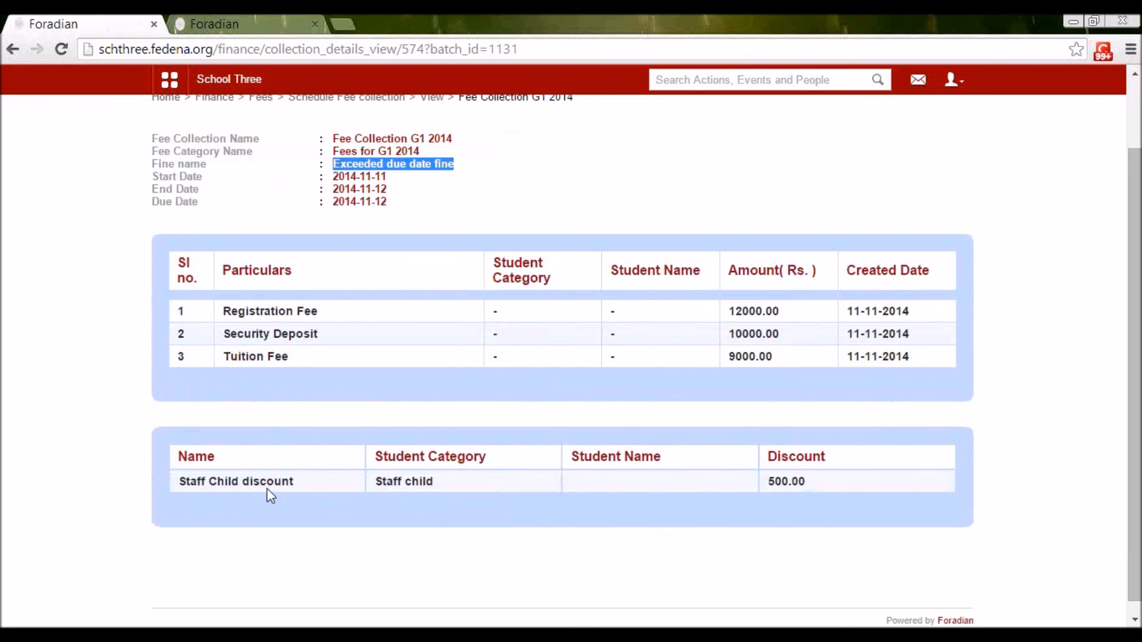
scroll(268, 494, "up", 2)
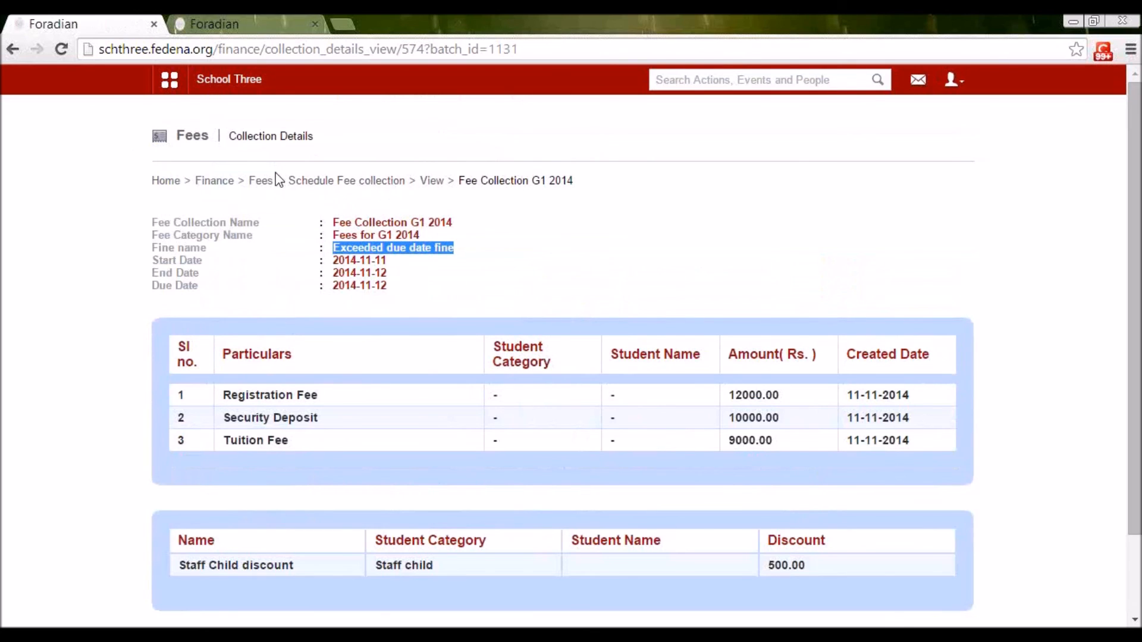
left_click(260, 183)
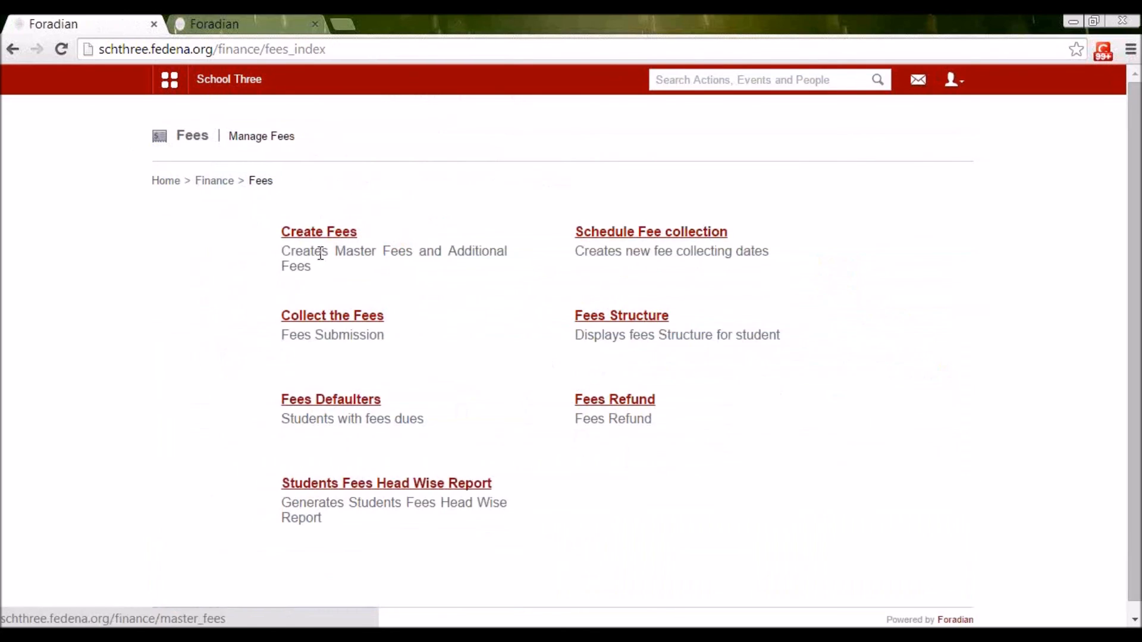
left_click(358, 316)
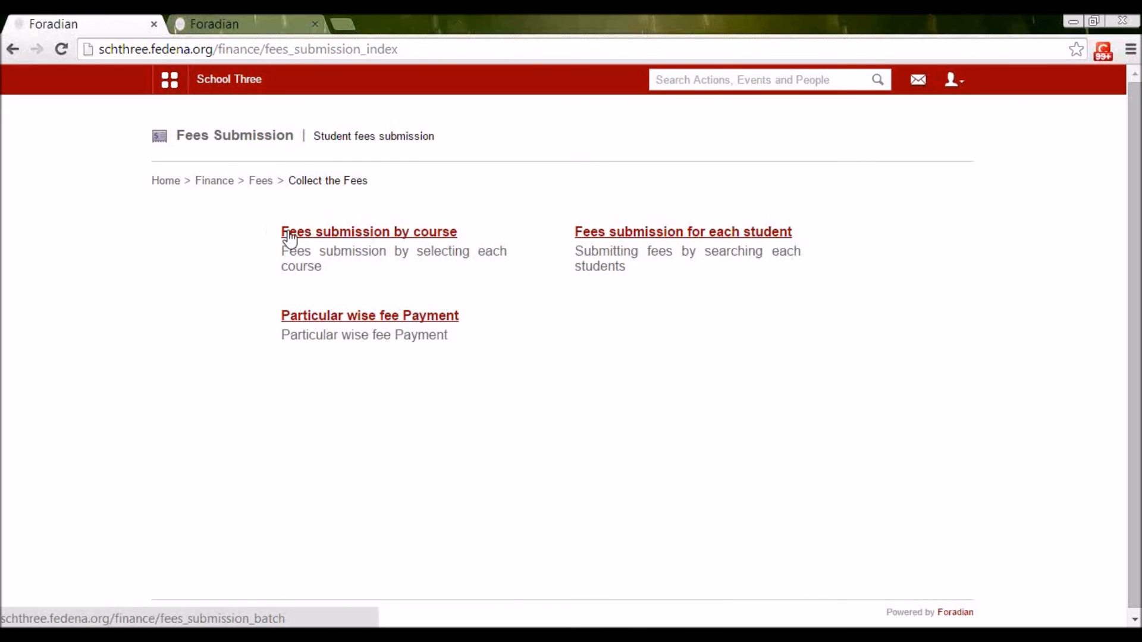
left_click(418, 235)
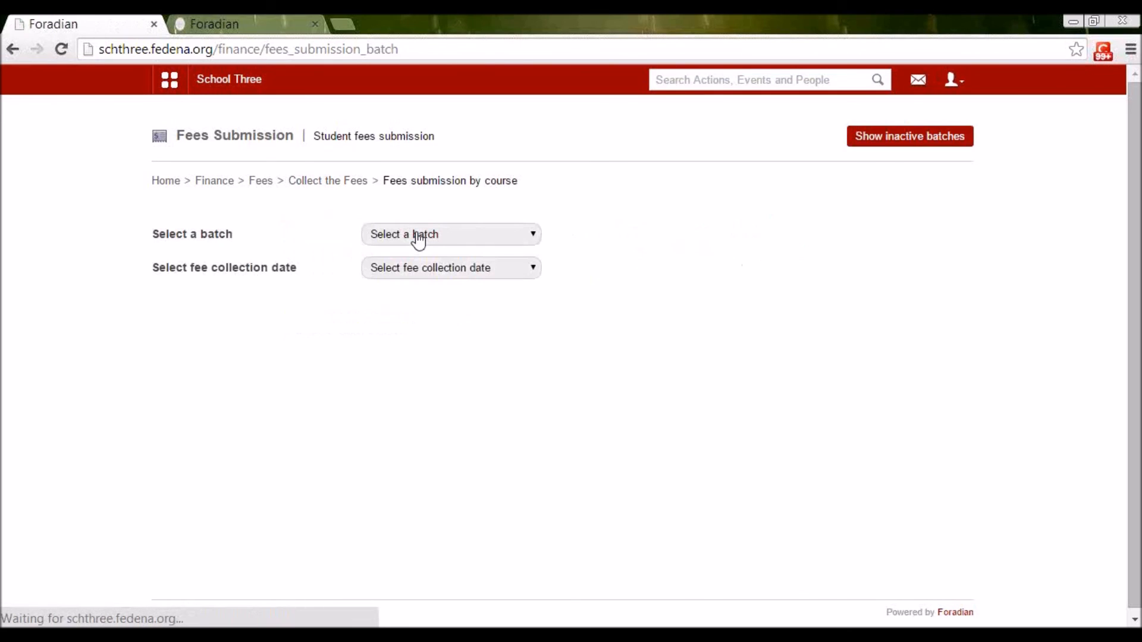
Select batch G1 - A 2014 and its Fee Collection G1 2014 for fee submission.
left_click(413, 237)
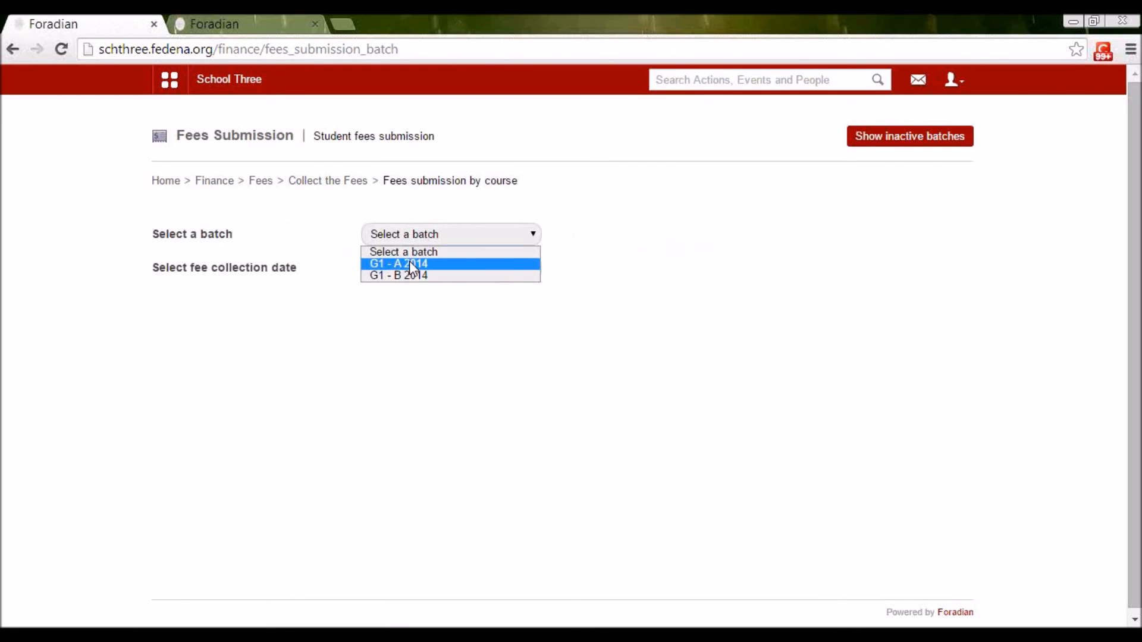
left_click(410, 263)
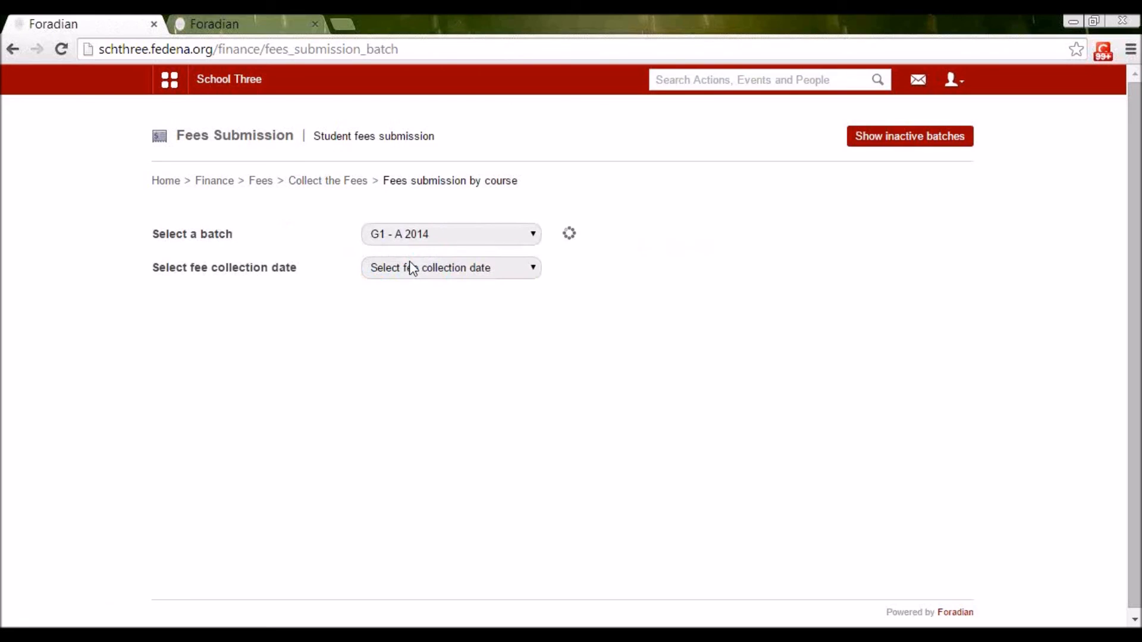
left_click(409, 267)
left_click(418, 297)
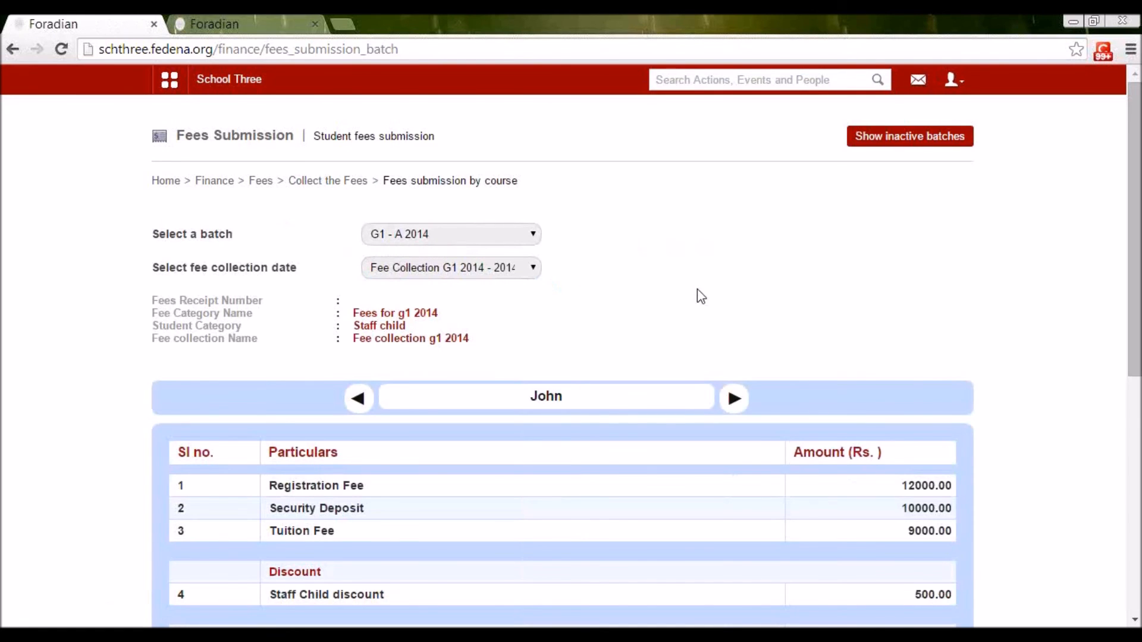
Browse through the fee records of the students in the batch and return to the first staff child student.
scroll(697, 292, "down", 2)
left_click(736, 324)
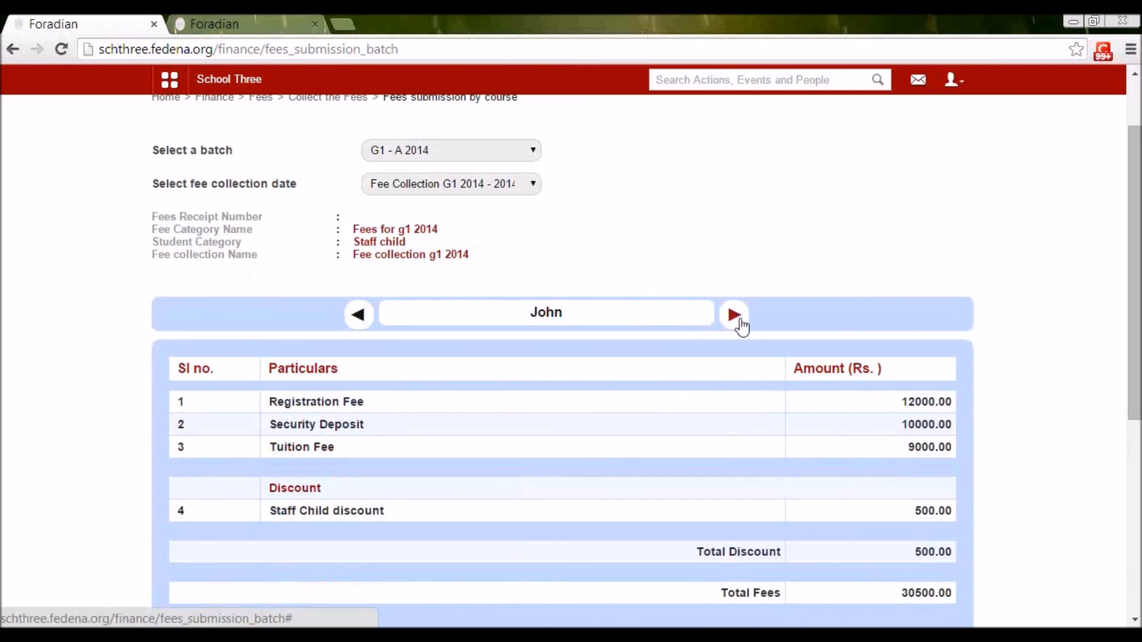
left_click(366, 316)
left_click(365, 317)
left_click(358, 321)
left_click(716, 307)
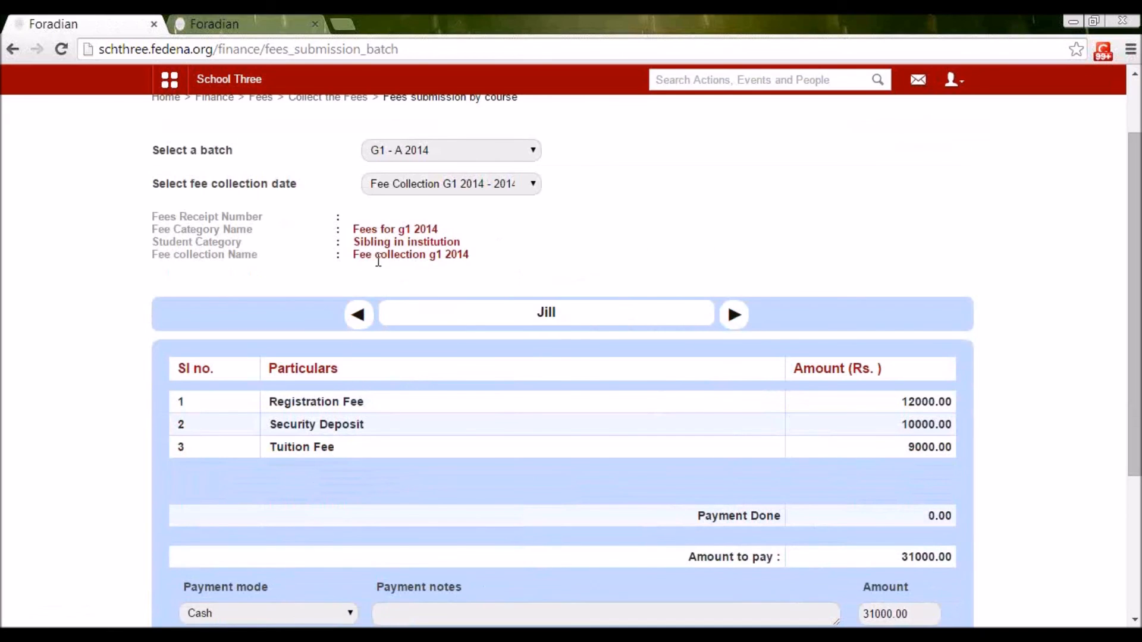
Check the first student's category, fee particulars, Staff Child discount and payable amount.
left_click_drag(408, 243, 358, 244)
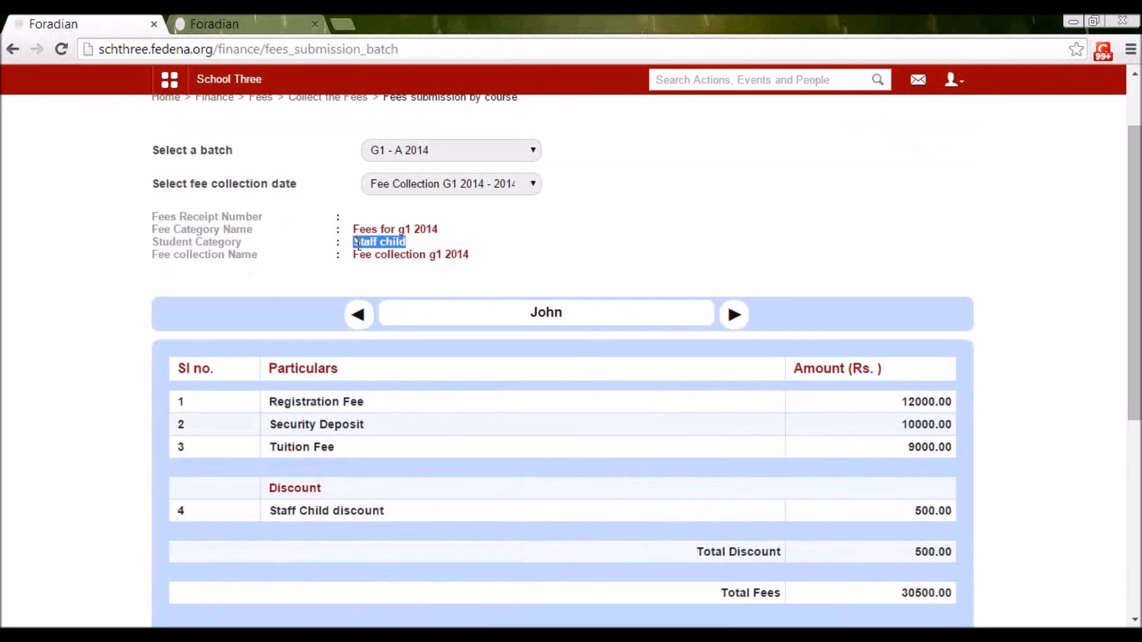
scroll(359, 316, "down", 2)
left_click(355, 336)
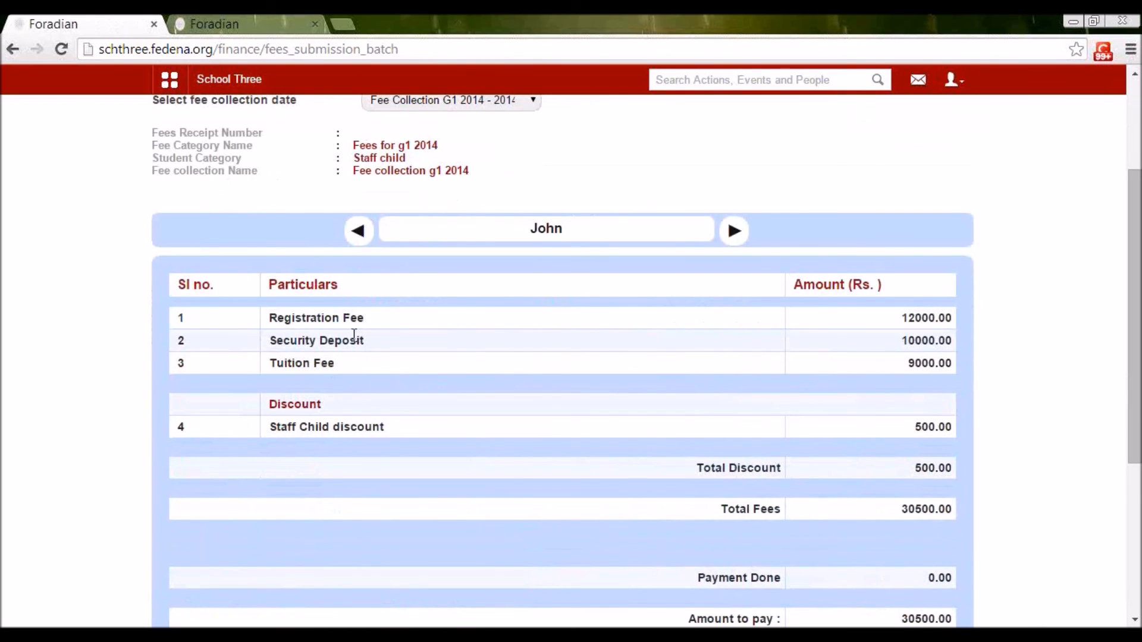
left_click_drag(354, 336, 364, 360)
left_click(733, 440)
left_click_drag(407, 158, 360, 158)
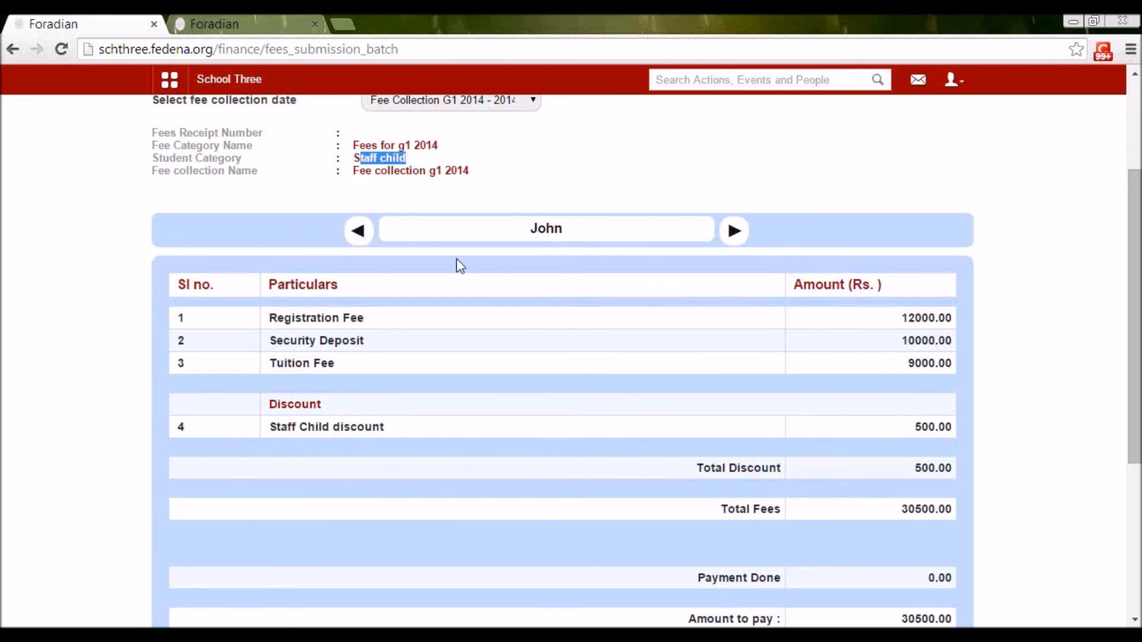
left_click_drag(904, 427, 949, 428)
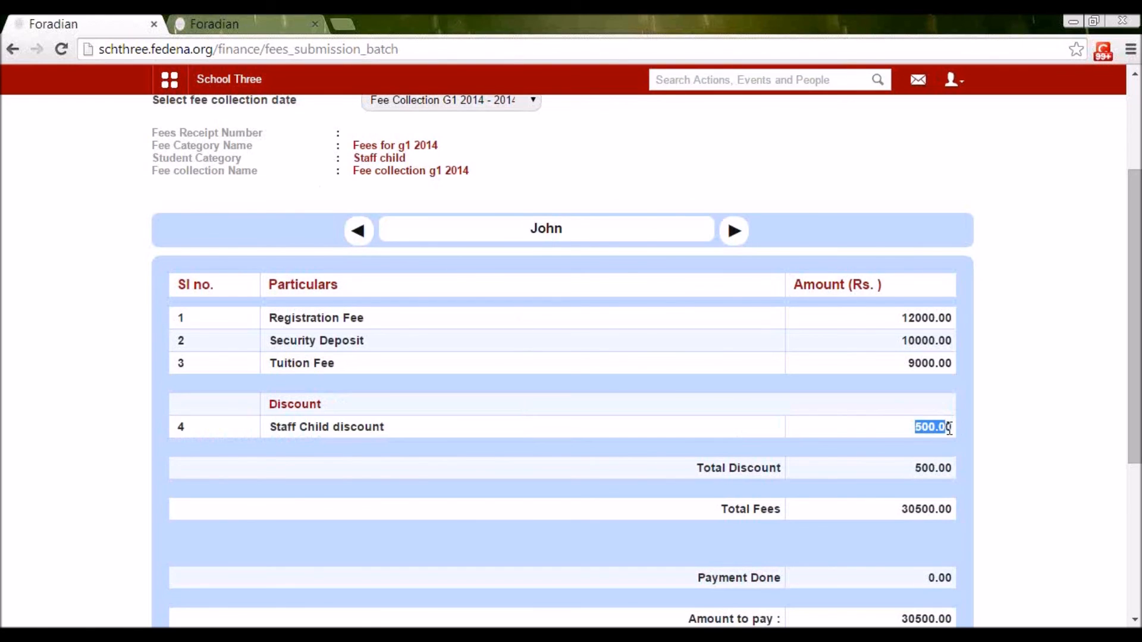
left_click(935, 455)
scroll(897, 490, "down", 3)
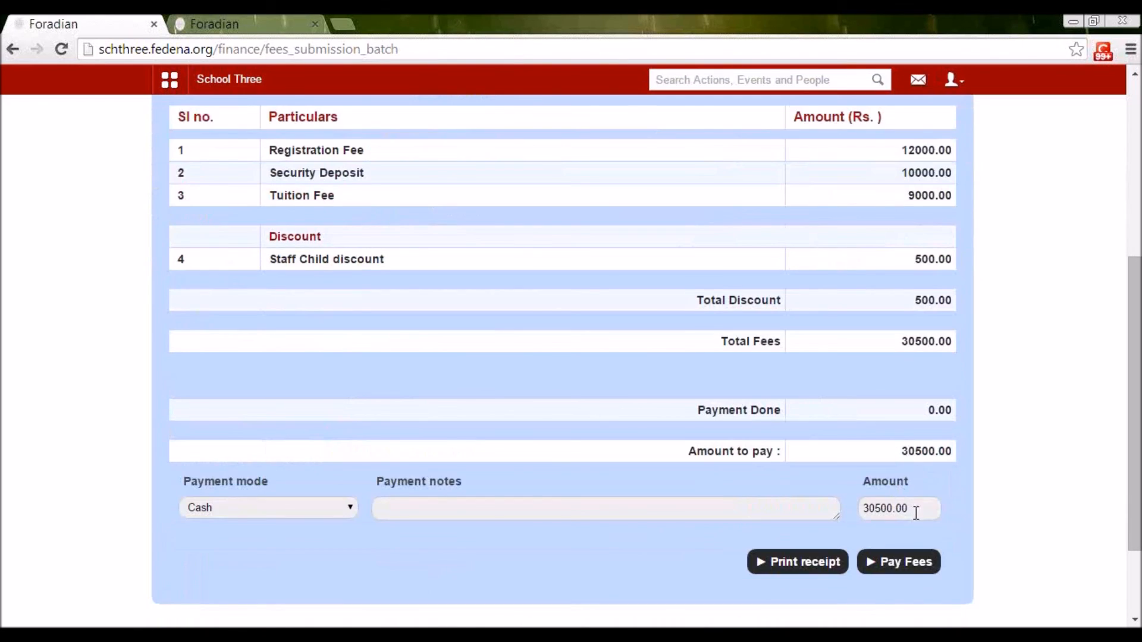
left_click_drag(916, 515, 868, 507)
scroll(868, 507, "up", 3)
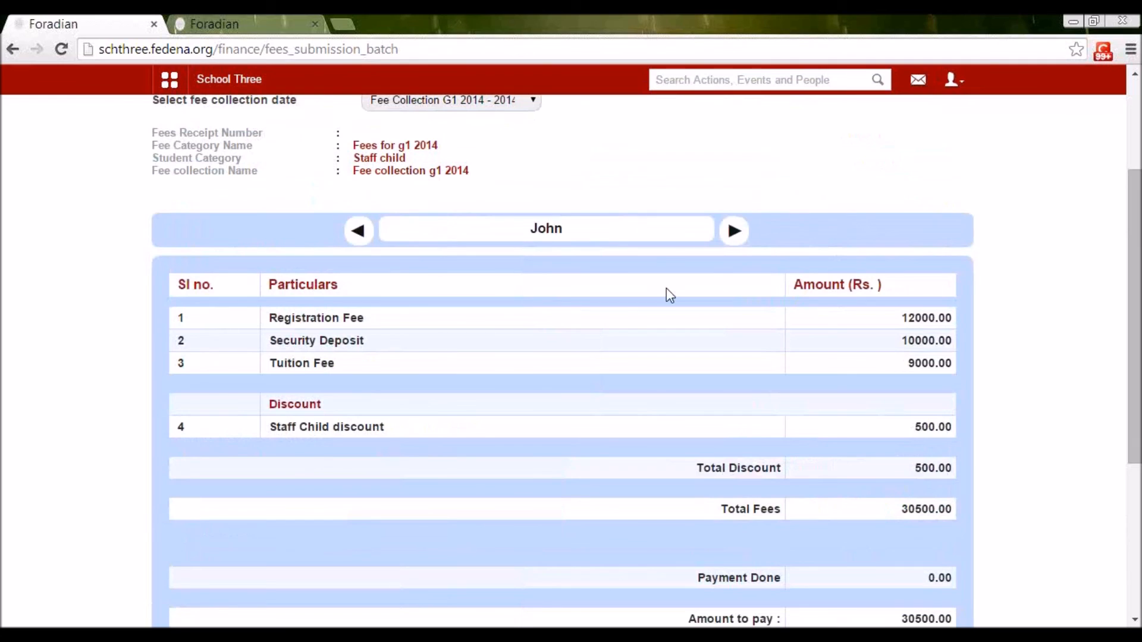
Compare the fee records of the next two students, including their categories and payable amounts.
left_click(734, 230)
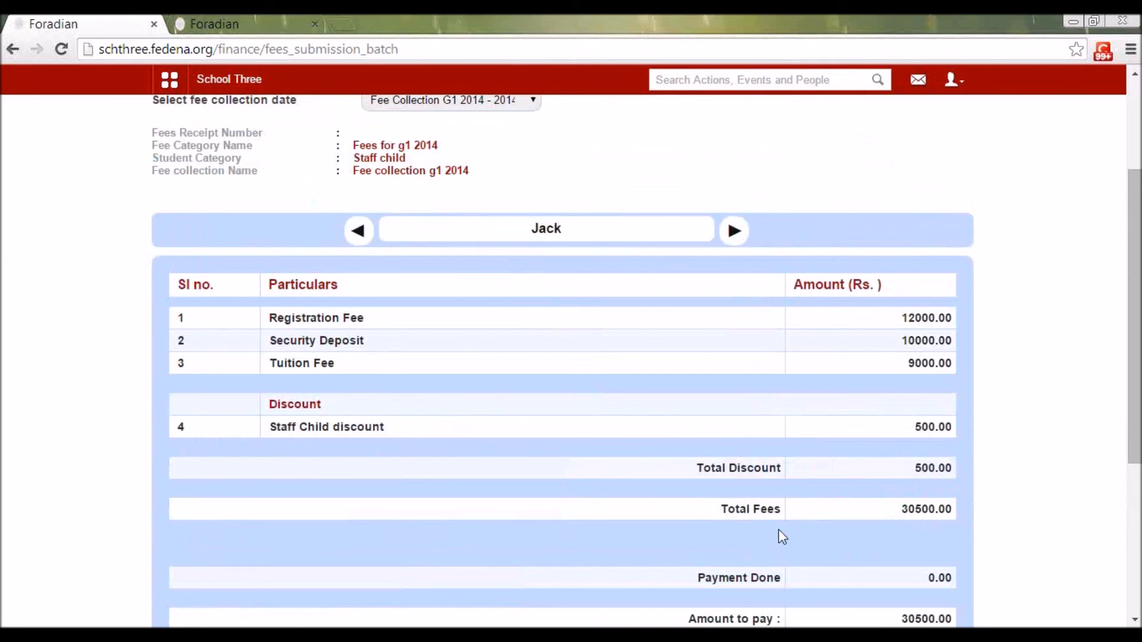
left_click(740, 236)
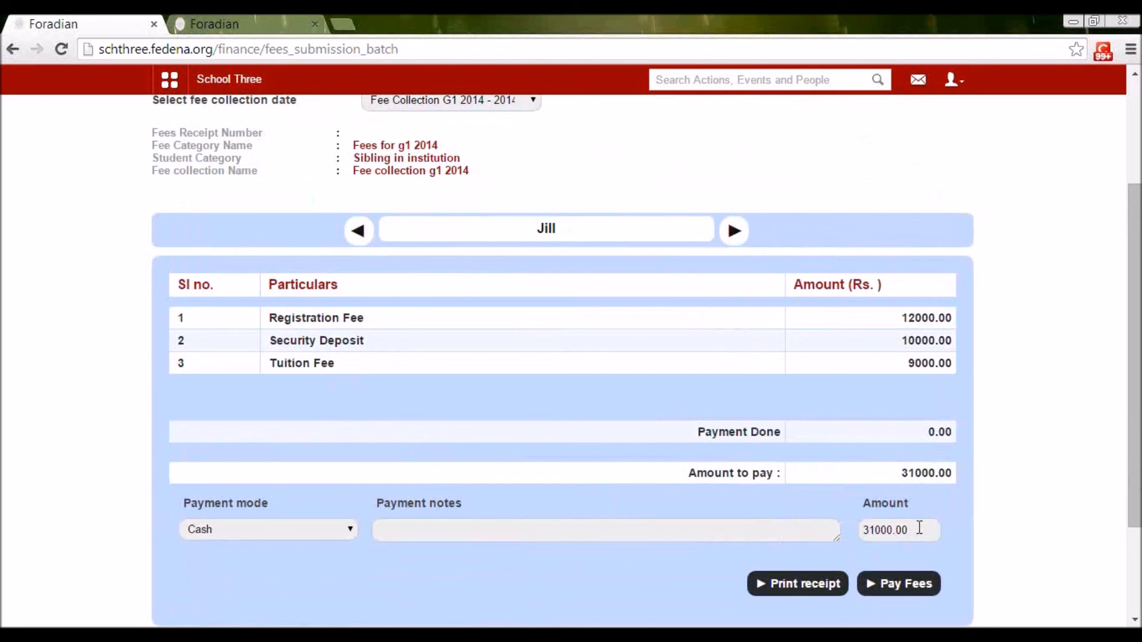
scroll(499, 351, "up", 2)
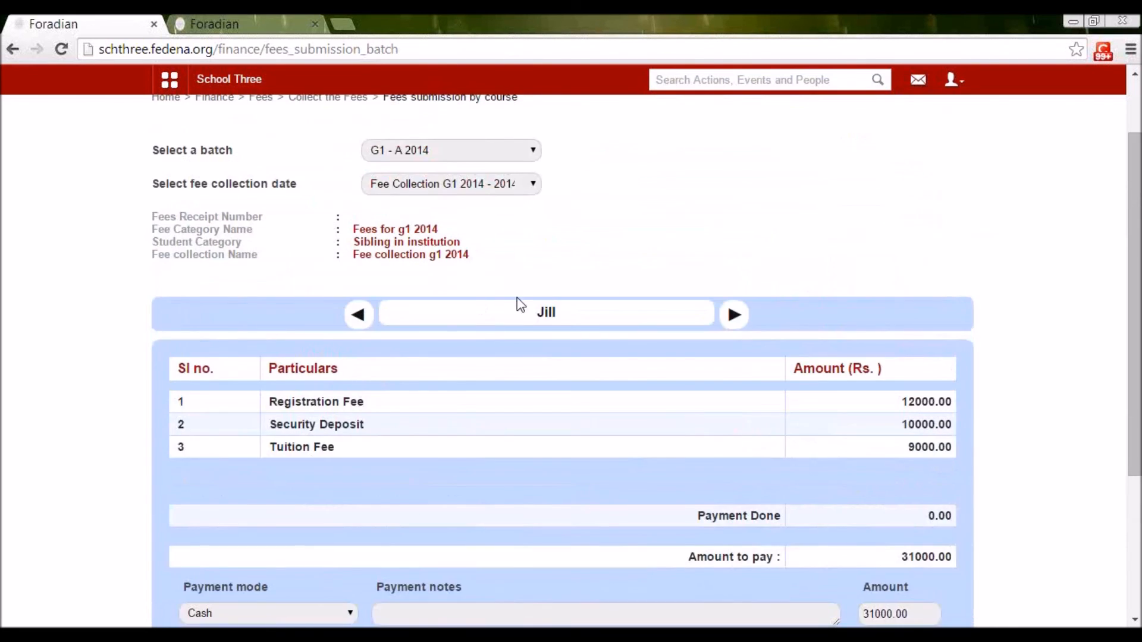
scroll(517, 297, "down", 4)
Return to the second staff child student's record and pay the full 30500.00 in cash.
scroll(510, 179, "up", 2)
left_click(380, 250)
scroll(691, 321, "down", 4)
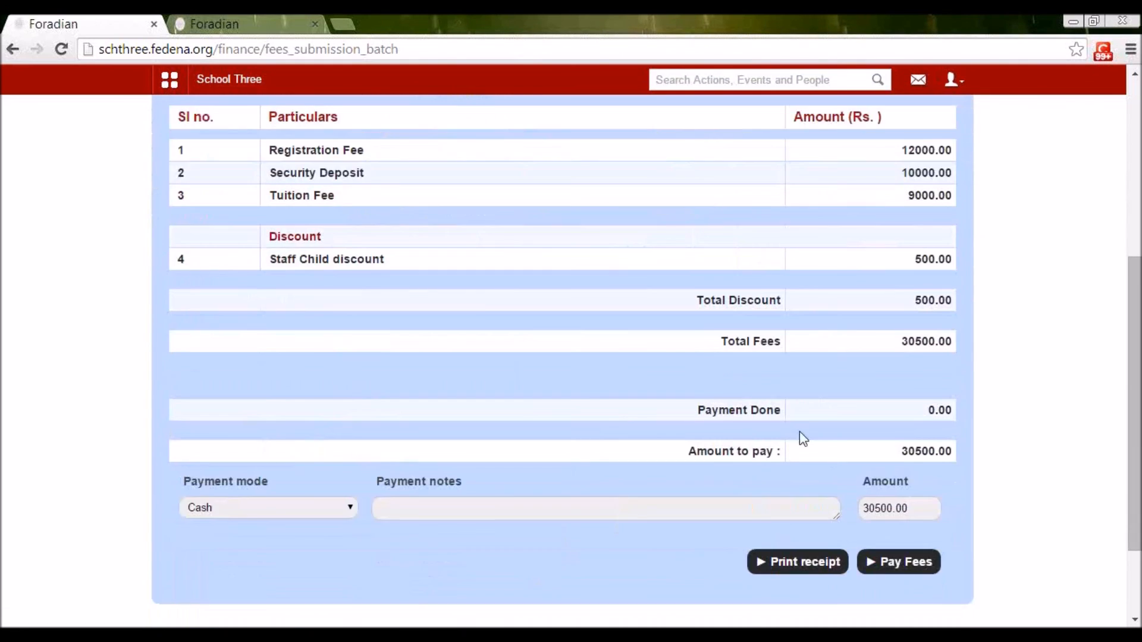
scroll(873, 502, "down", 2)
left_click_drag(907, 420, 863, 423)
left_click(890, 480)
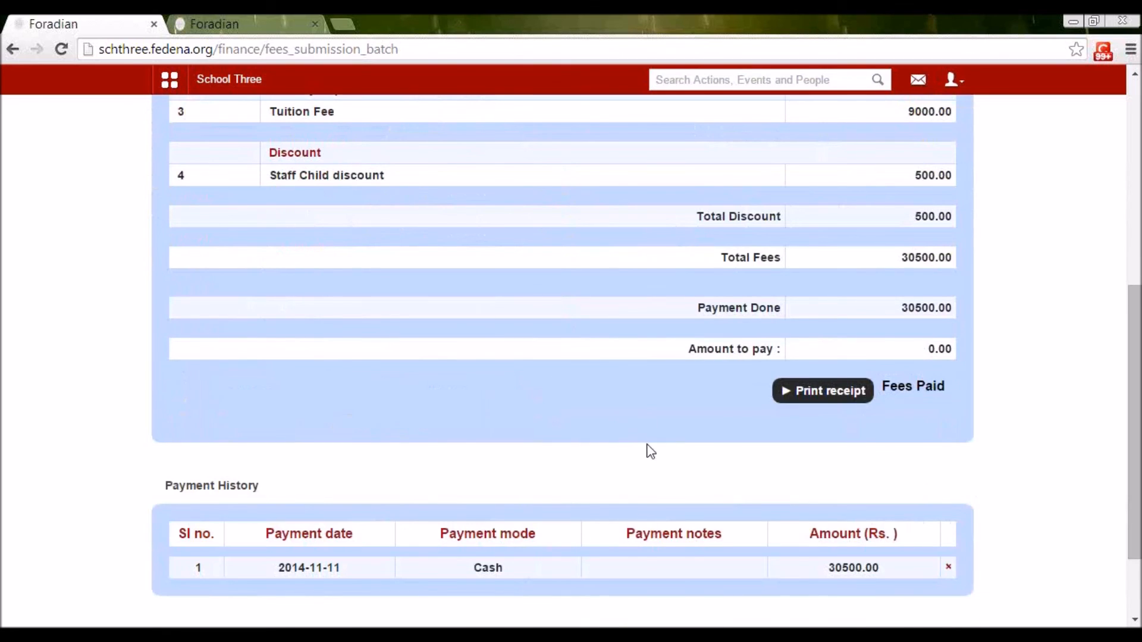
Review the paid status, payment history and receipt number on the student's fee record.
scroll(651, 452, "up", 2)
left_click_drag(883, 470, 950, 469)
left_click(946, 470)
scroll(545, 448, "up", 5)
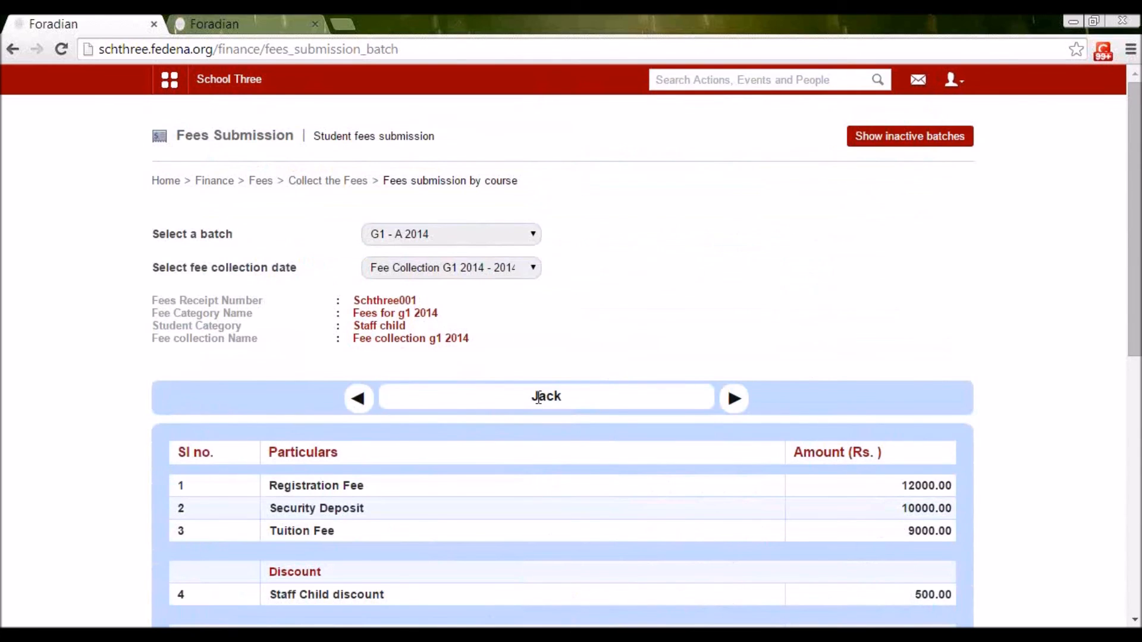
scroll(581, 434, "down", 4)
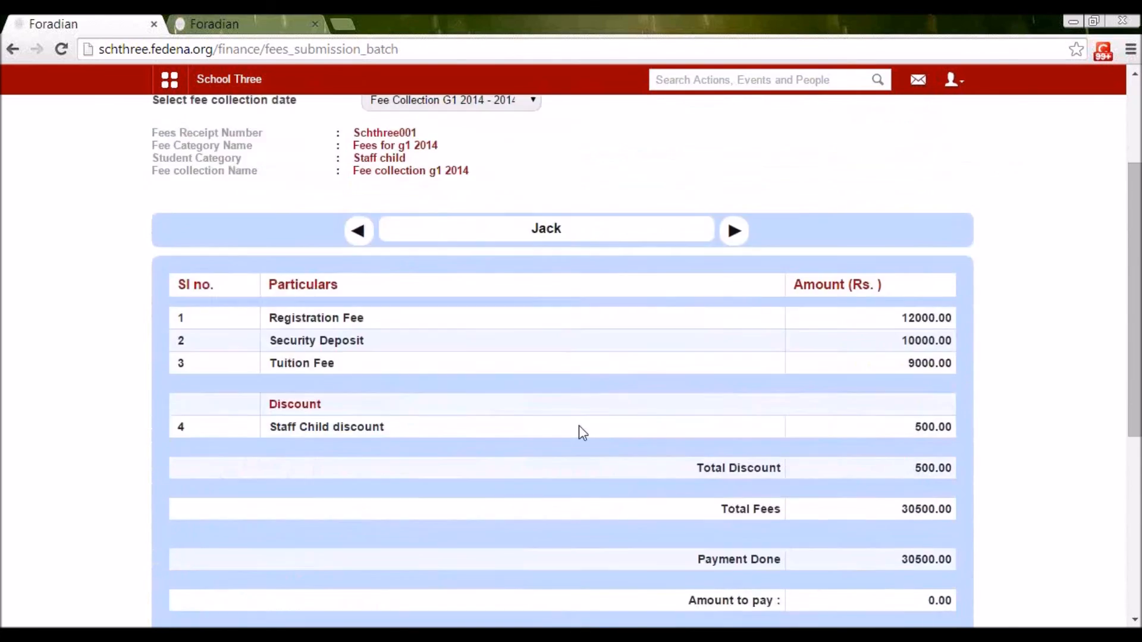
scroll(651, 453, "up", 4)
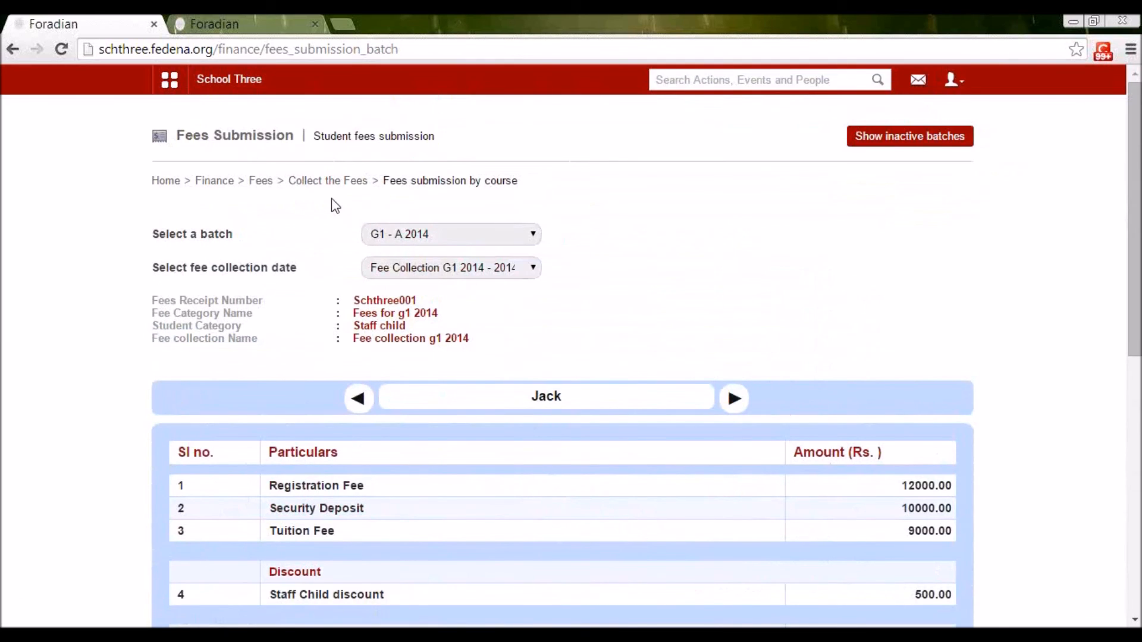
Go to fees submission for each student, search for the G1 - B 2014 student by name and open the payment options.
left_click(313, 186)
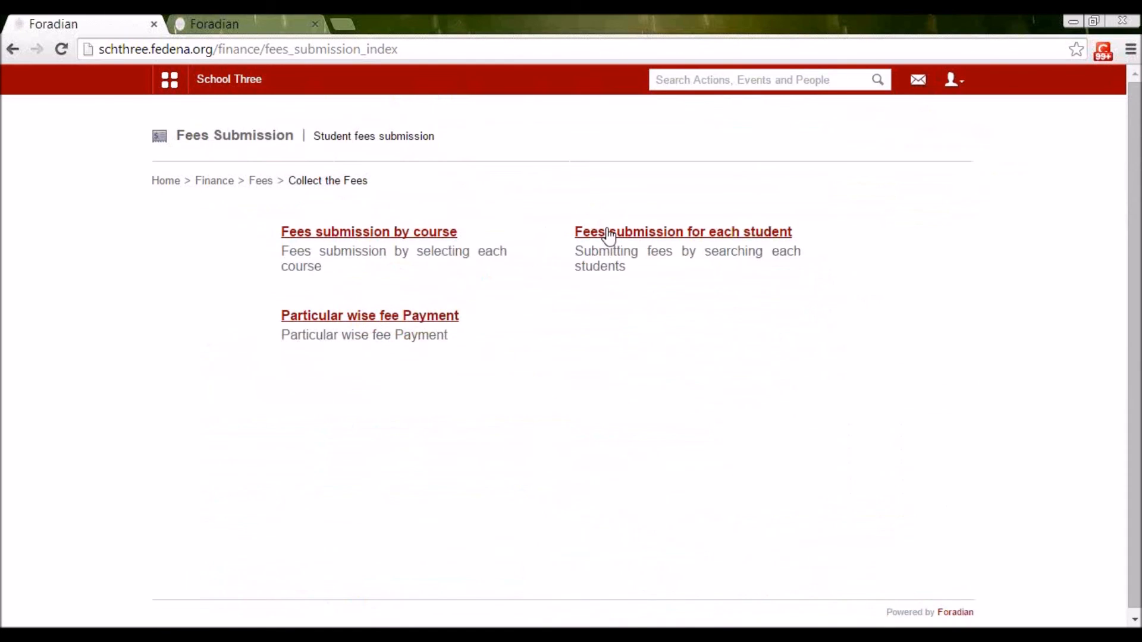
left_click(608, 232)
left_click(302, 225)
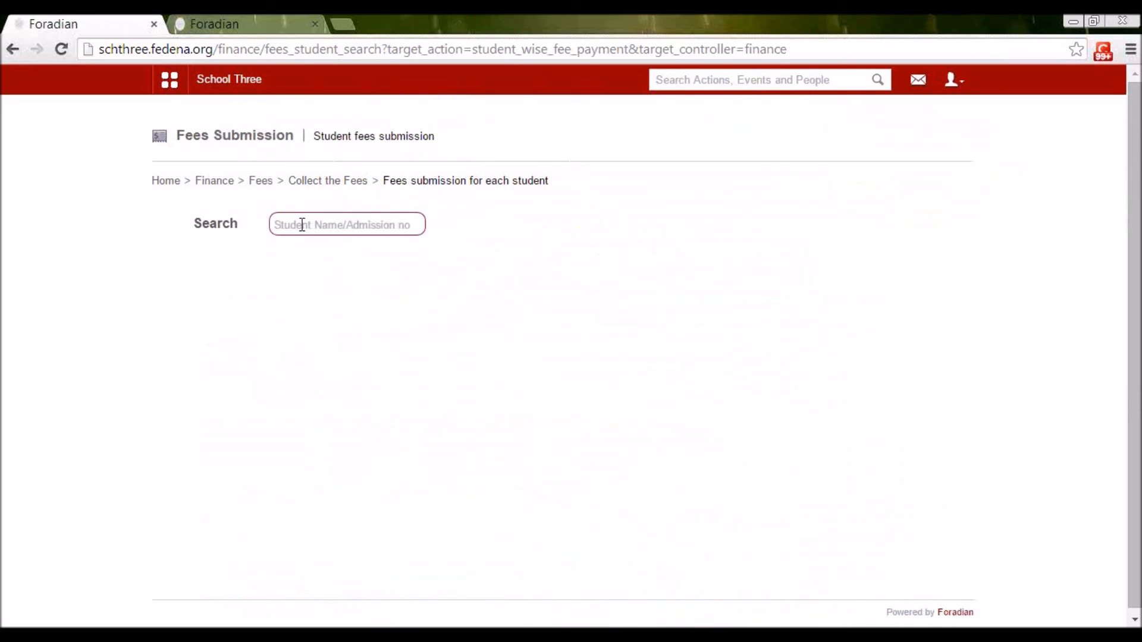
type("juli")
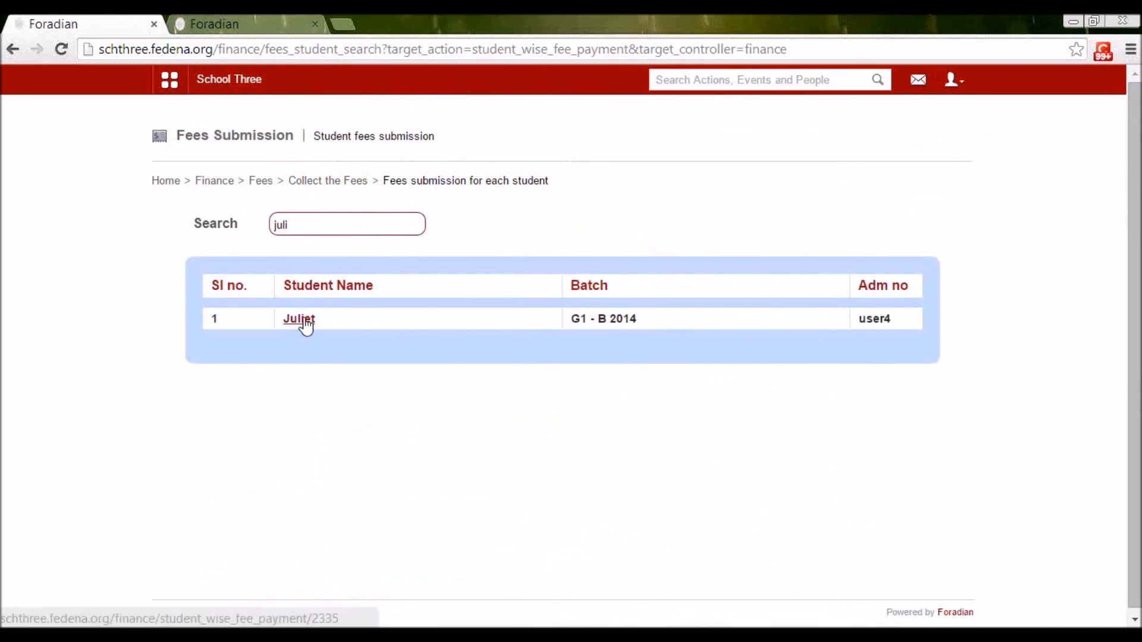
left_click(304, 320)
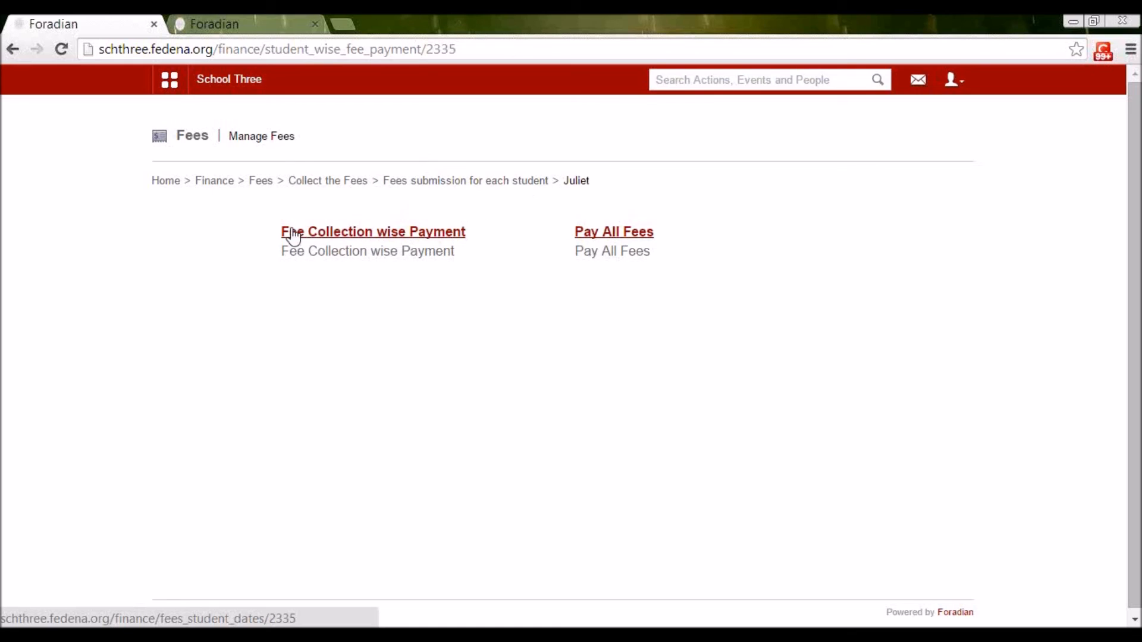
Pay the student's full 31000.00 in cash for Fee Collection G1 2014 - 2014-11-11 using fee collection wise payment.
left_click(409, 237)
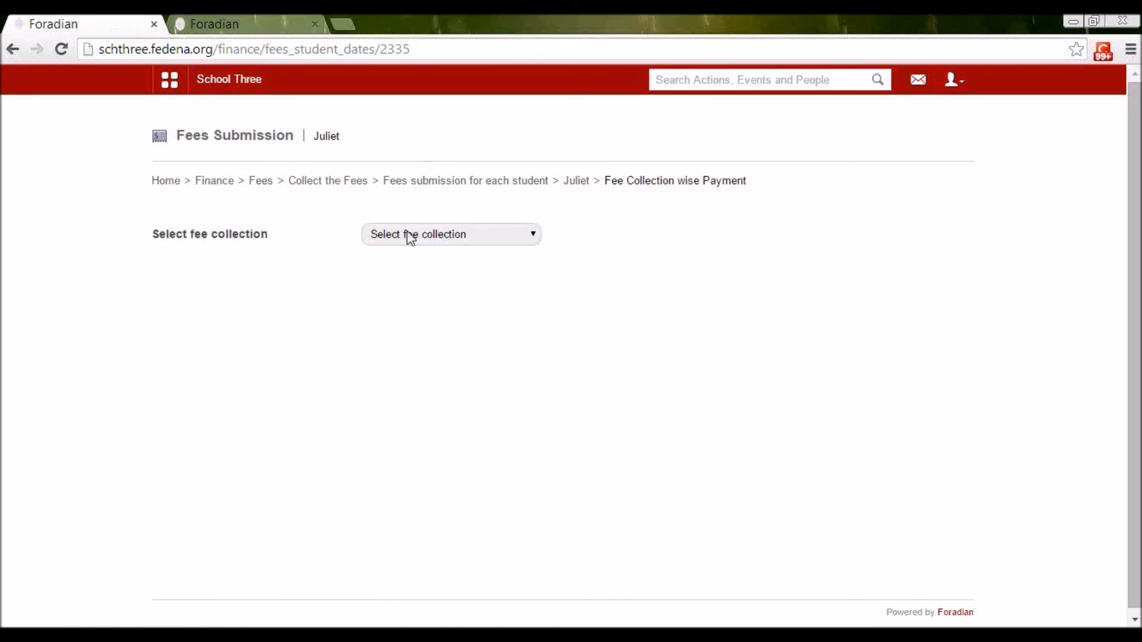
left_click(410, 237)
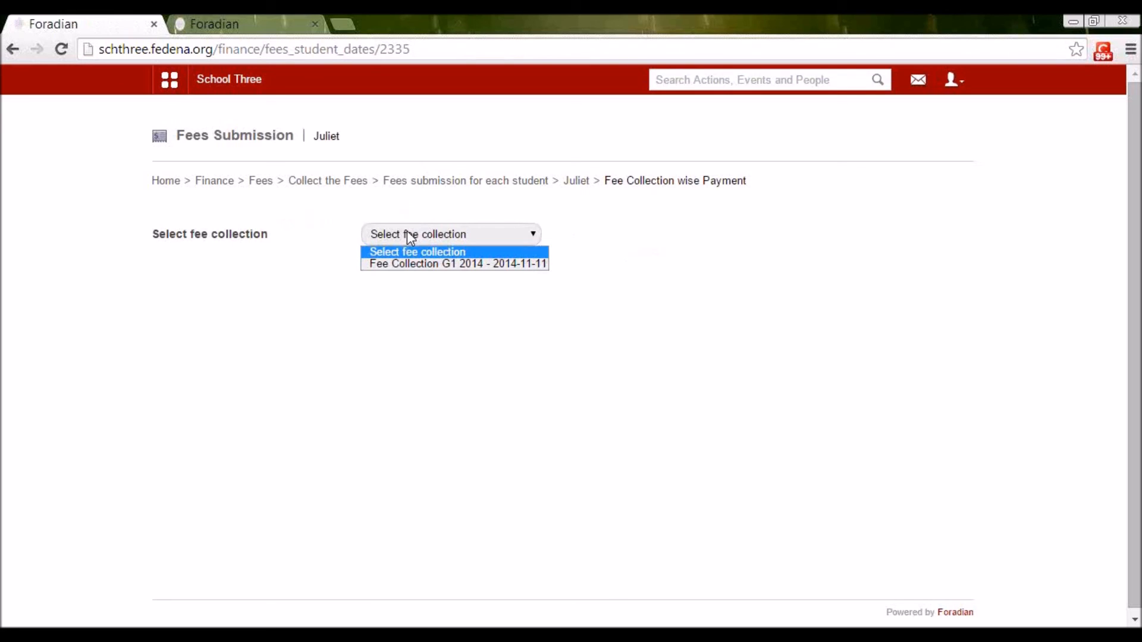
left_click(448, 268)
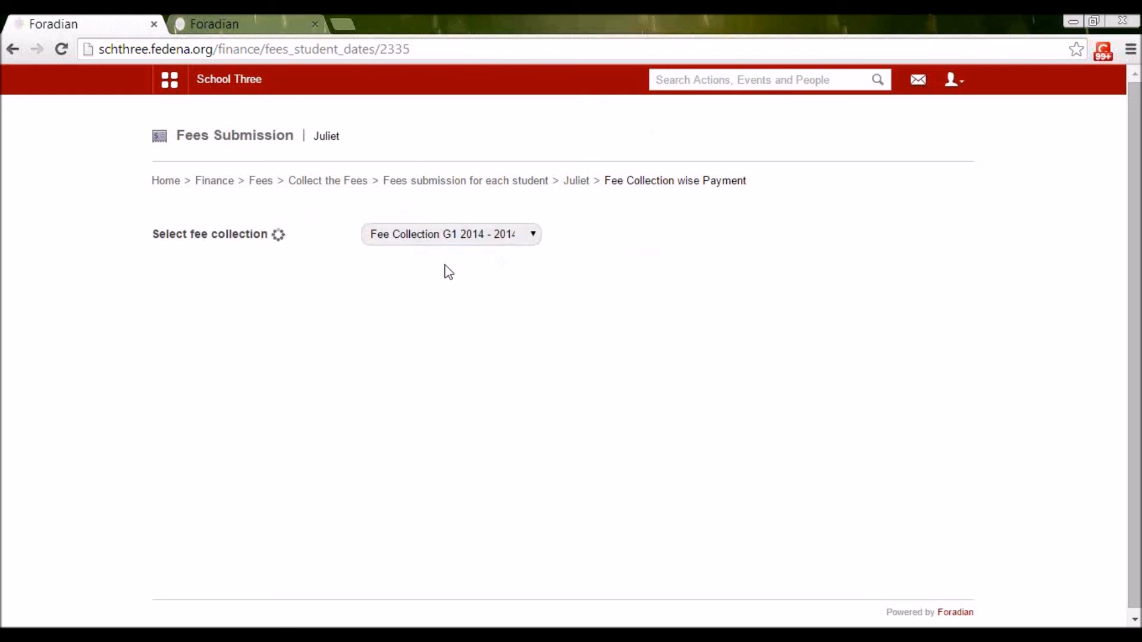
scroll(563, 390, "down", 3)
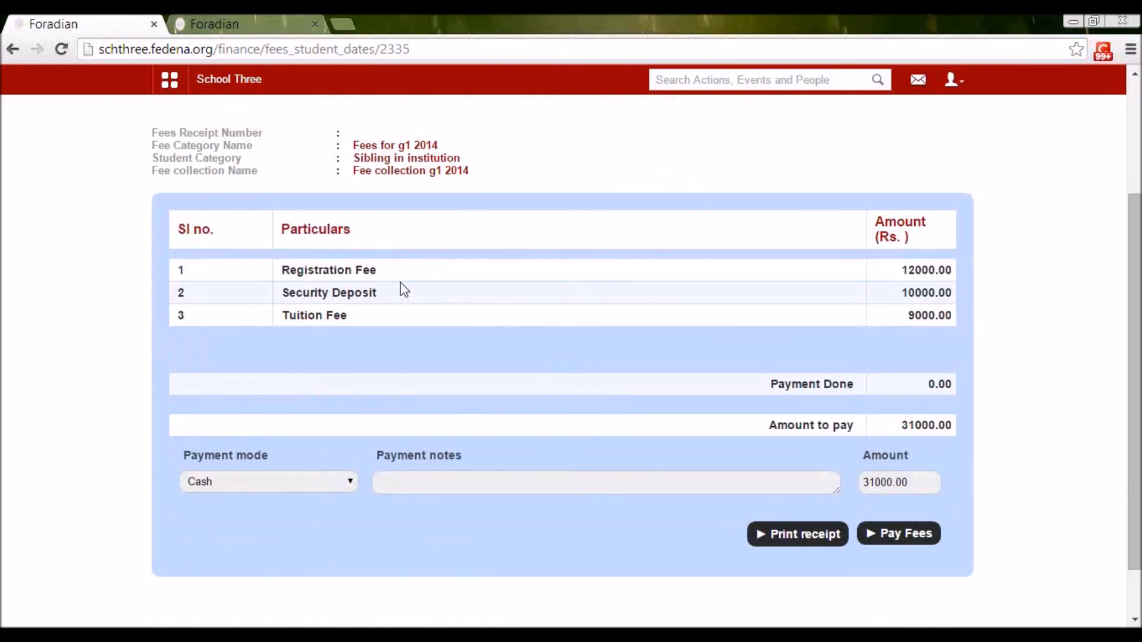
left_click(897, 536)
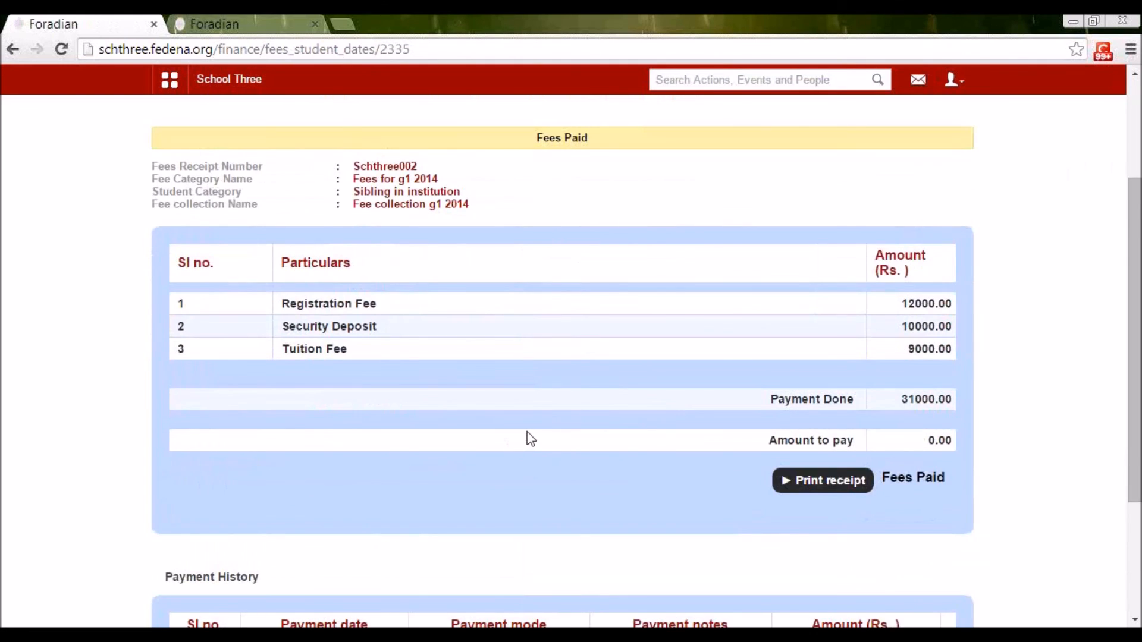
Review the student's paid fee record and return to the Collect the Fees page.
scroll(574, 357, "up", 1)
scroll(773, 416, "down", 4)
scroll(868, 342, "up", 6)
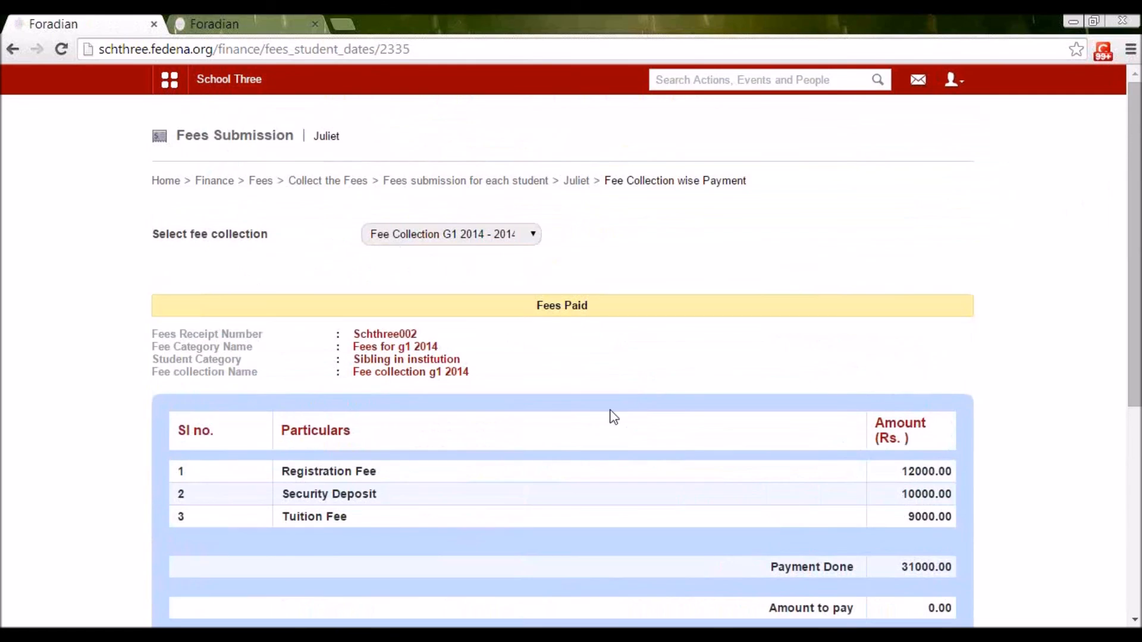
left_click(393, 180)
left_click(348, 182)
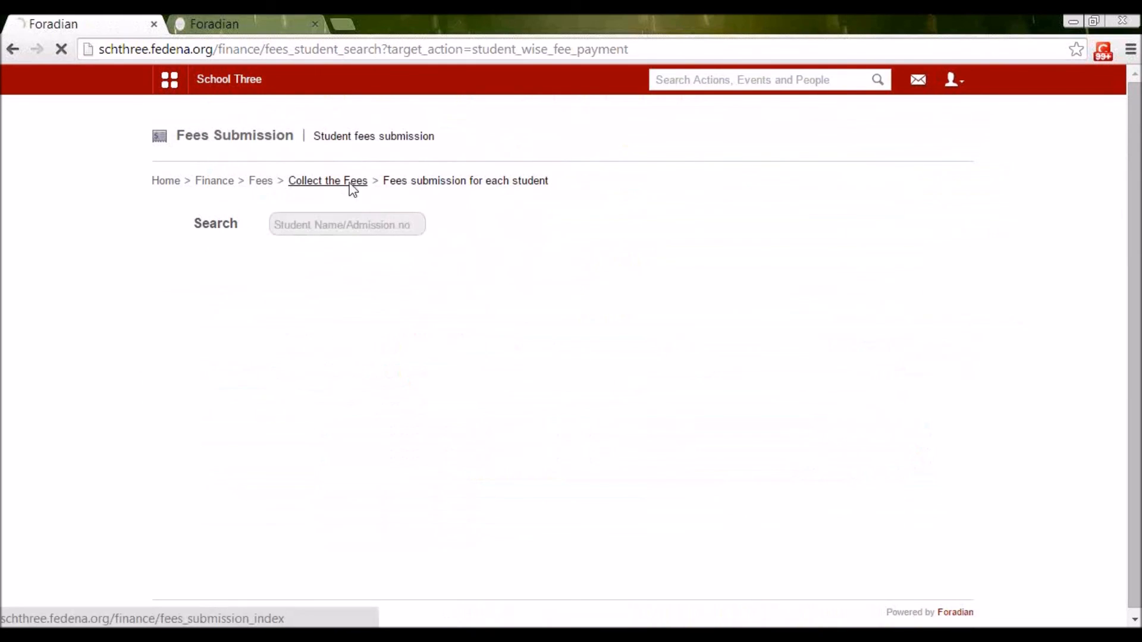
Search for the G1 - B 2014 student under fees submission for each student and view their Pay All Fees page.
left_click(590, 236)
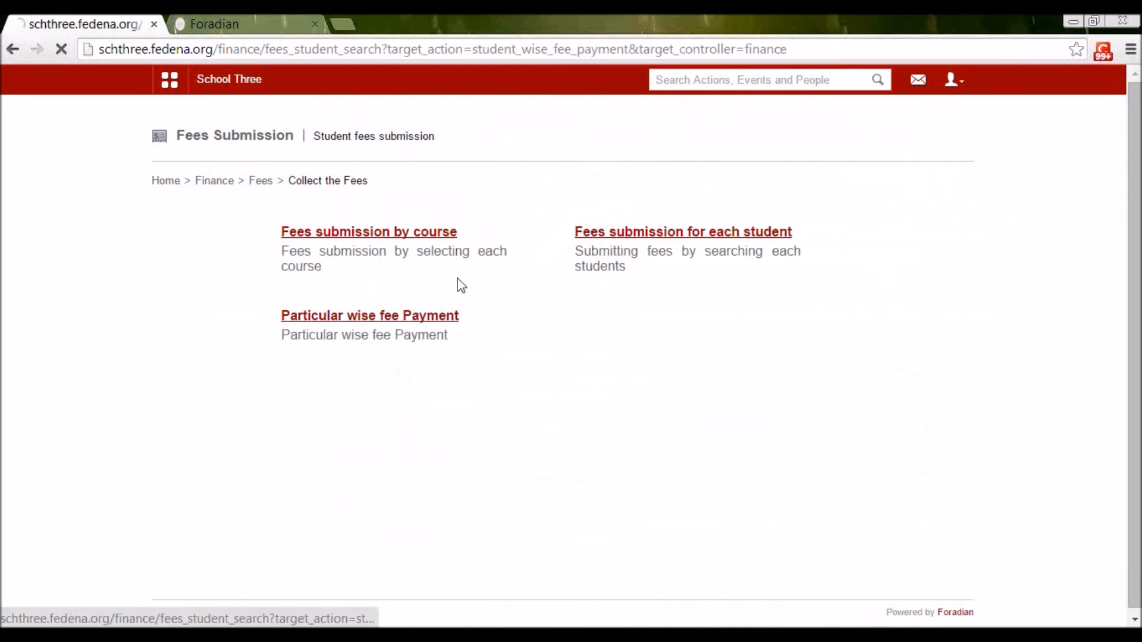
left_click(342, 229)
type("juli")
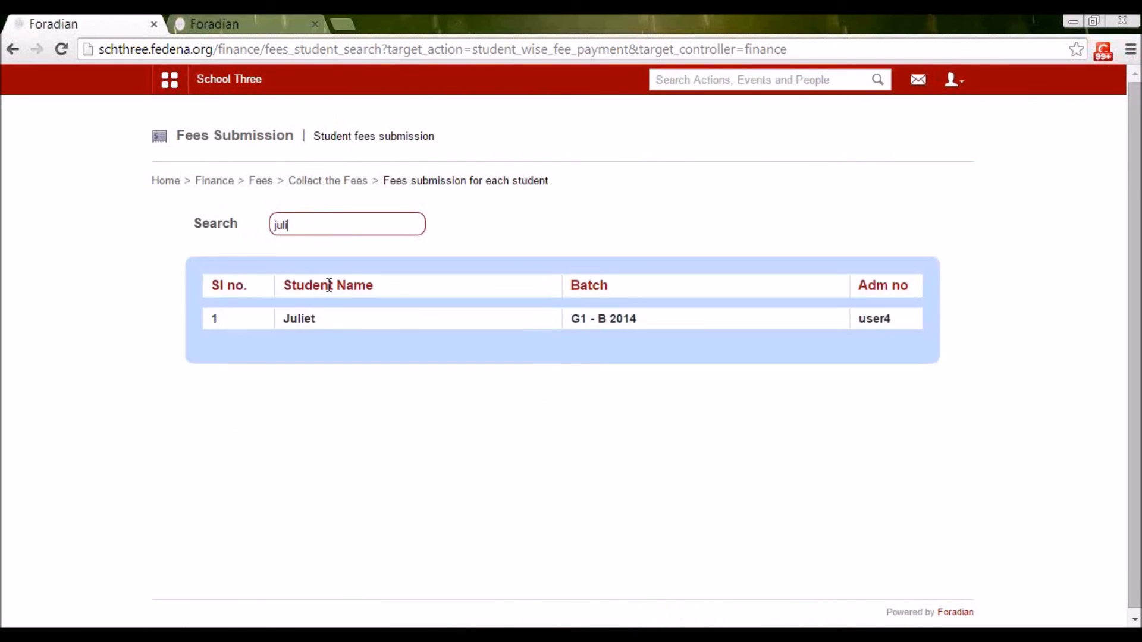
left_click(305, 319)
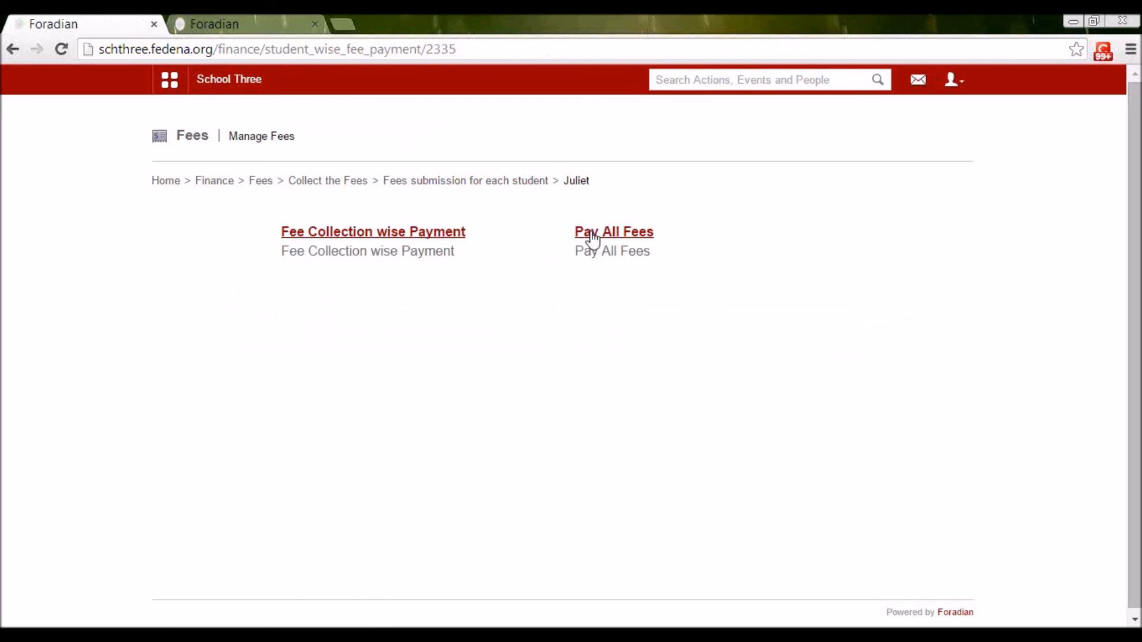
left_click(591, 237)
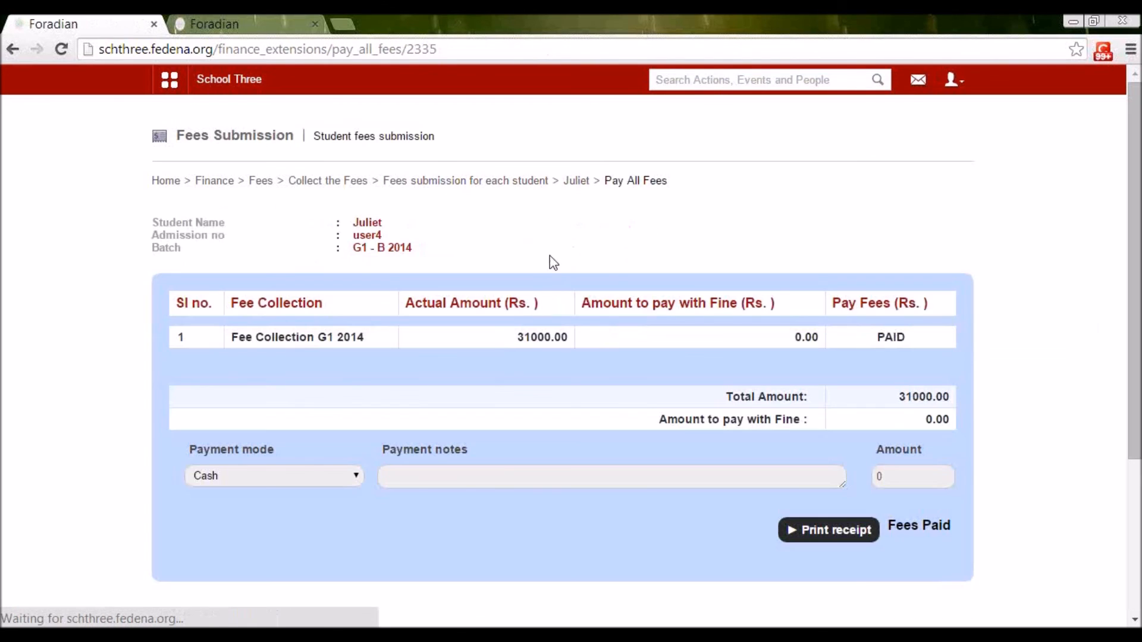
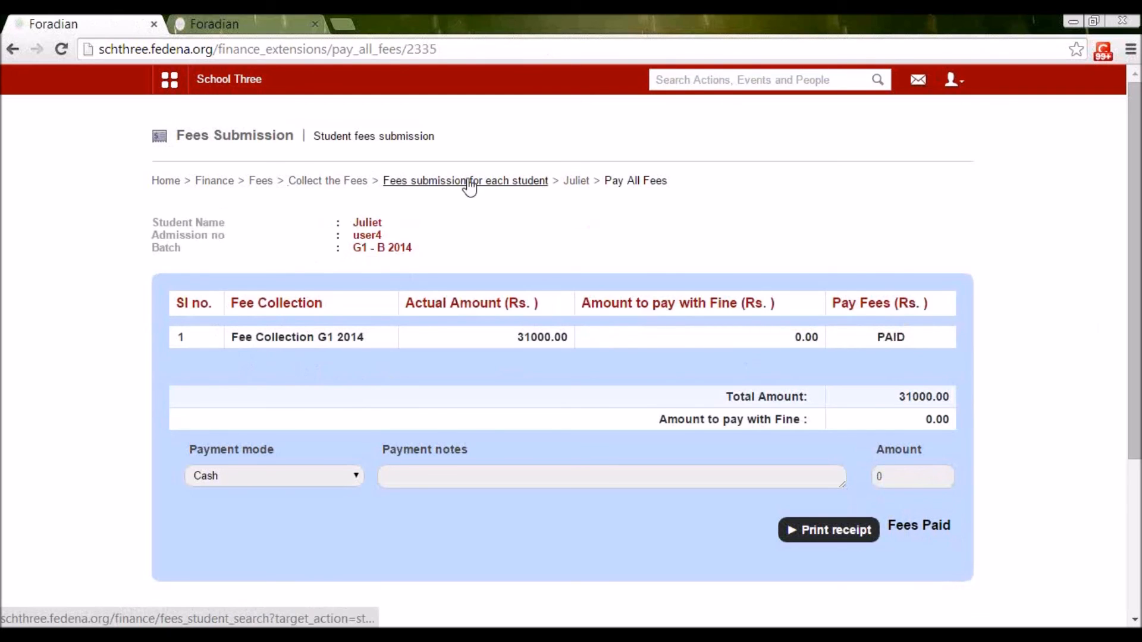
Look up the G1 - A 2014 student with admission no user2 in particular wise fee payment and review Fee Collection G1 2014 - 2014-11-11.
left_click(348, 183)
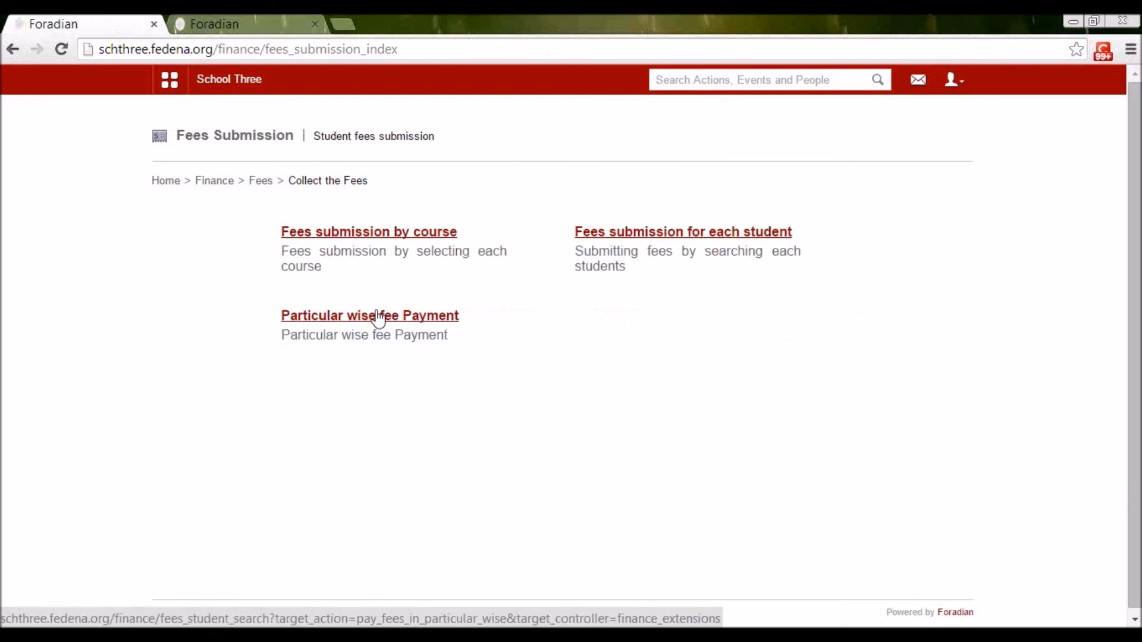
left_click(378, 316)
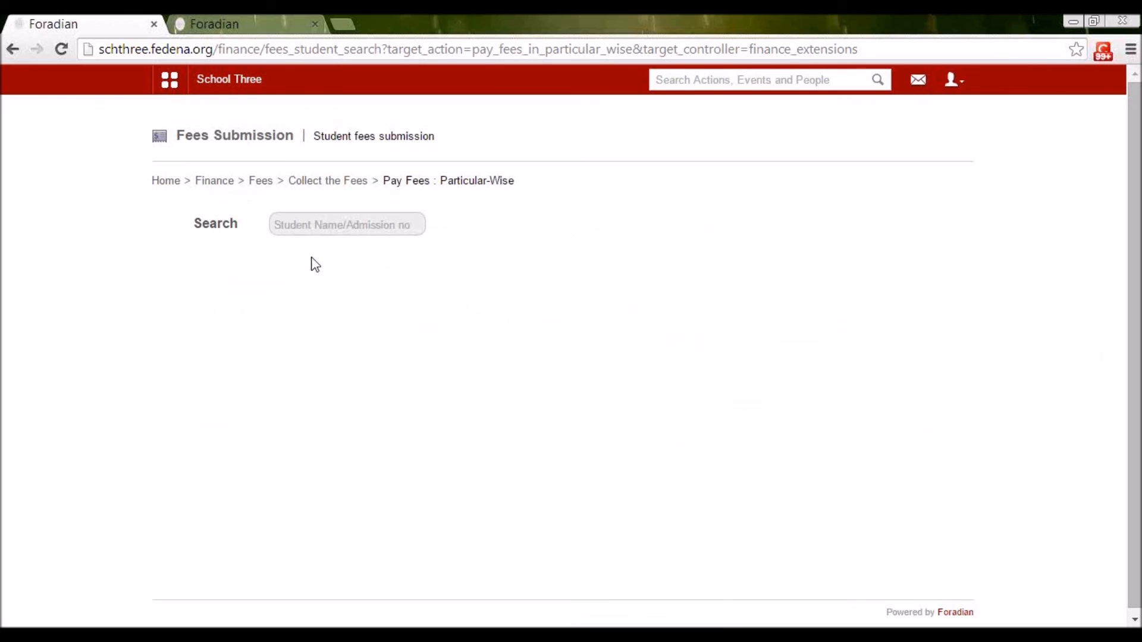
left_click(295, 222)
type("jack")
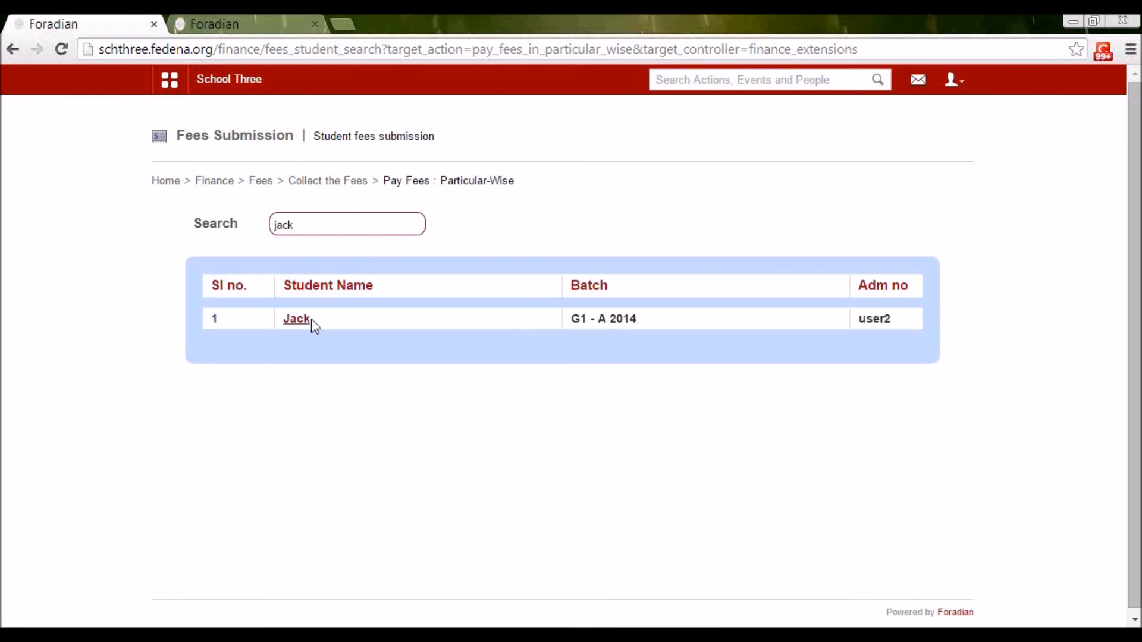
left_click(298, 320)
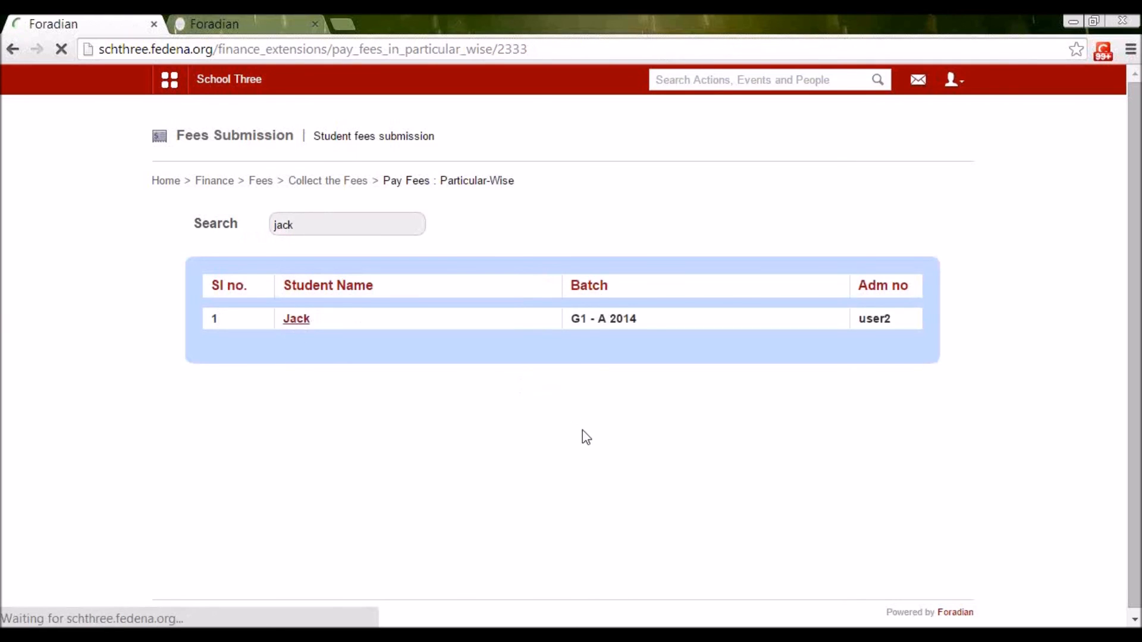
left_click(422, 233)
left_click(421, 265)
scroll(594, 385, "down", 5)
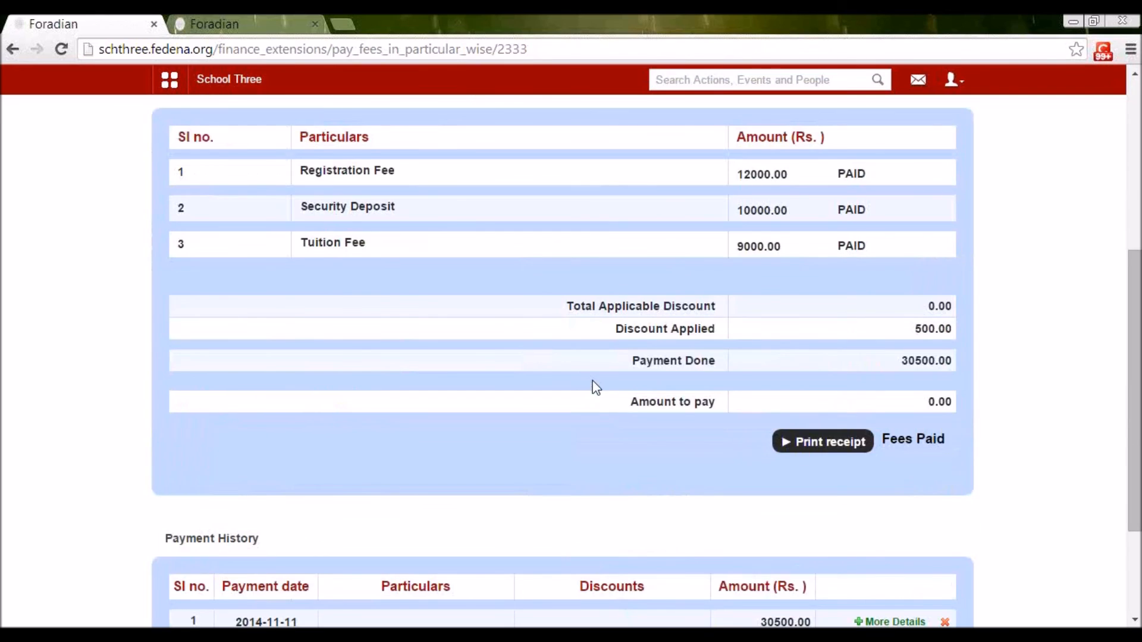
scroll(594, 385, "up", 5)
Find the G1 - A 2014 student with admission no user1 in particular wise payment and select Fee Collection G1 2014 - 2014-11-11.
left_click(348, 190)
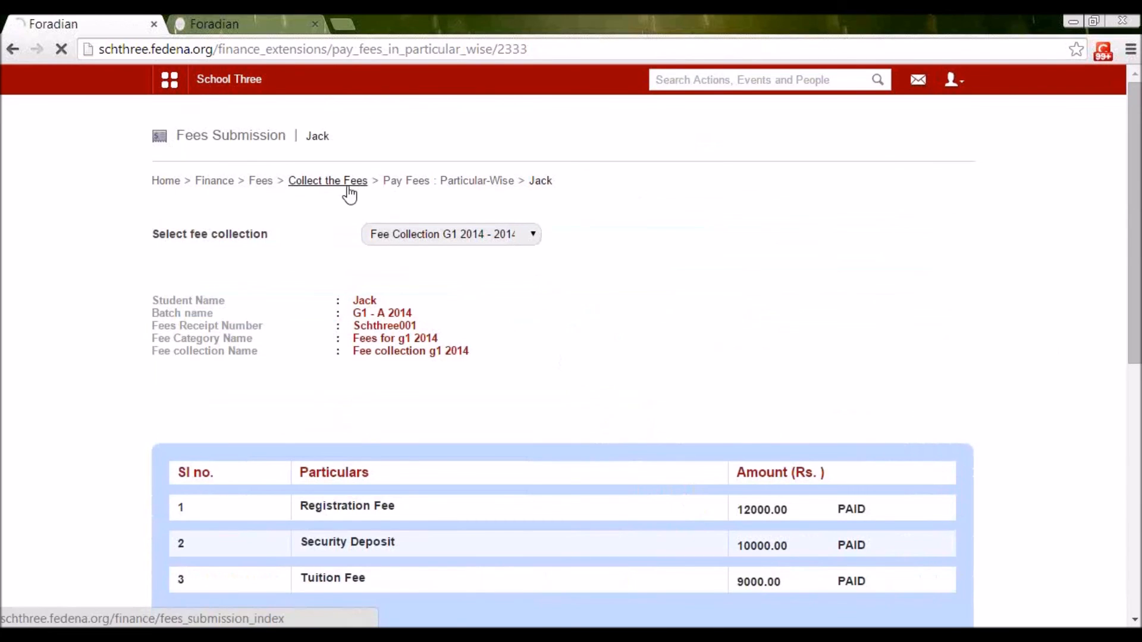
left_click(330, 222)
type("john")
left_click(300, 326)
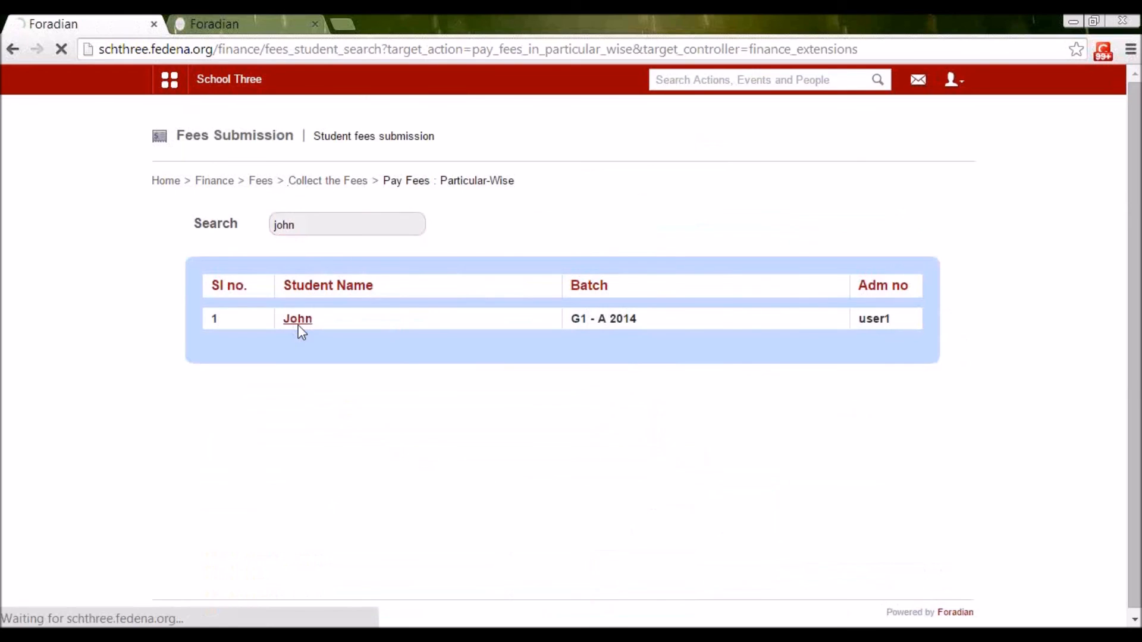
left_click(473, 231)
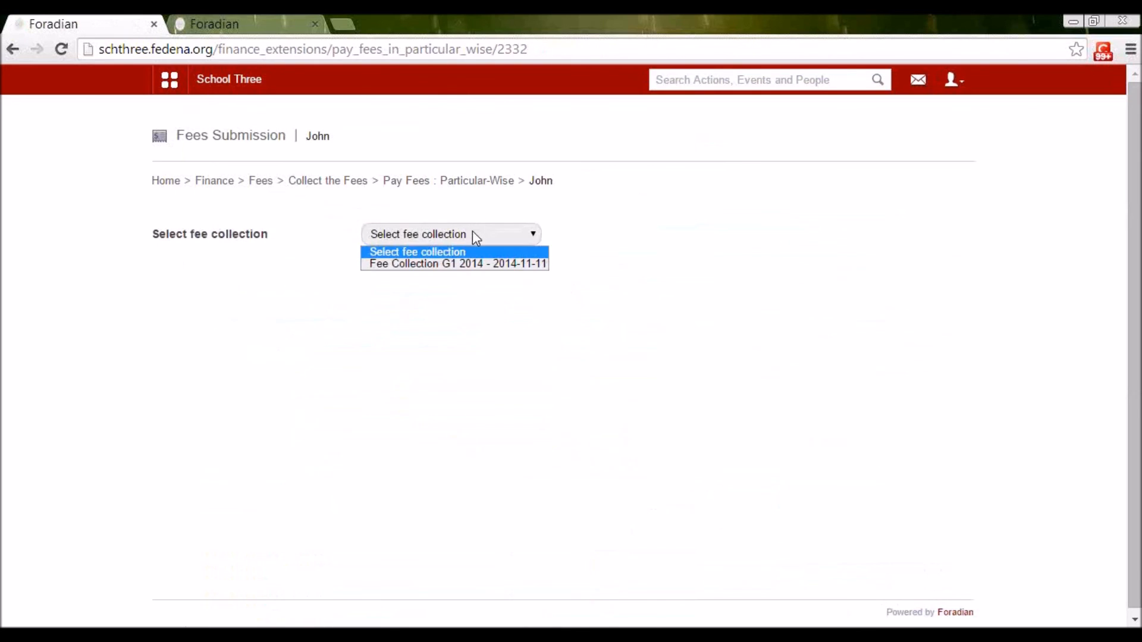
left_click(463, 266)
Examine the student's fee particulars, total applicable discount, amount to pay and the payment and discount options for each particular.
scroll(462, 297, "down", 1)
scroll(464, 310, "down", 1)
scroll(461, 306, "down", 1)
scroll(461, 306, "up", 4)
scroll(384, 298, "down", 1)
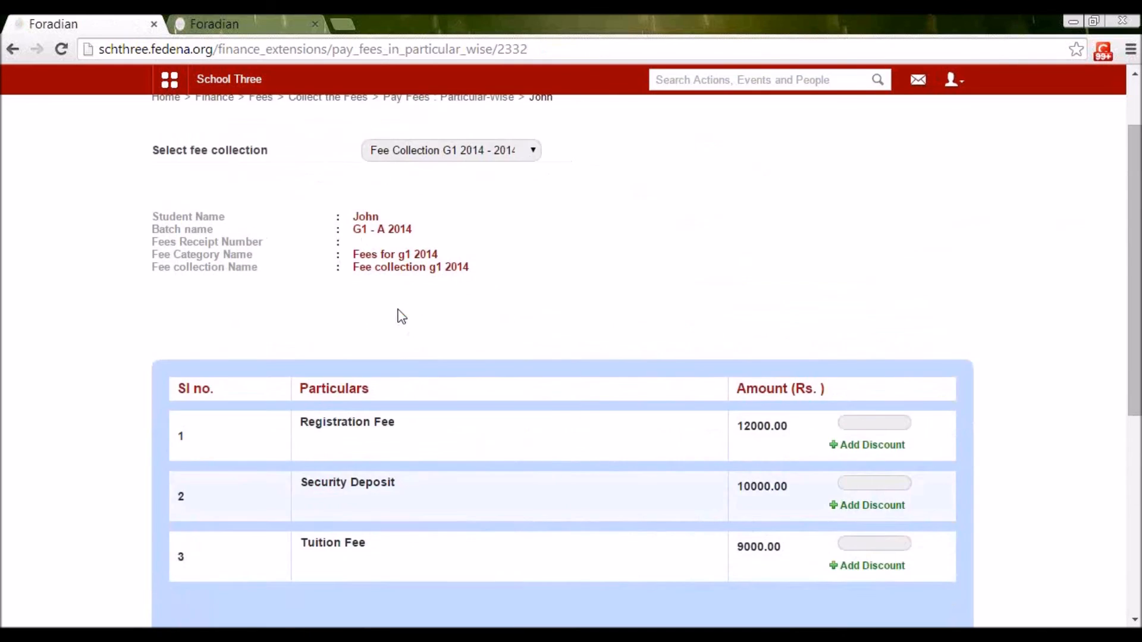
scroll(403, 321, "down", 3)
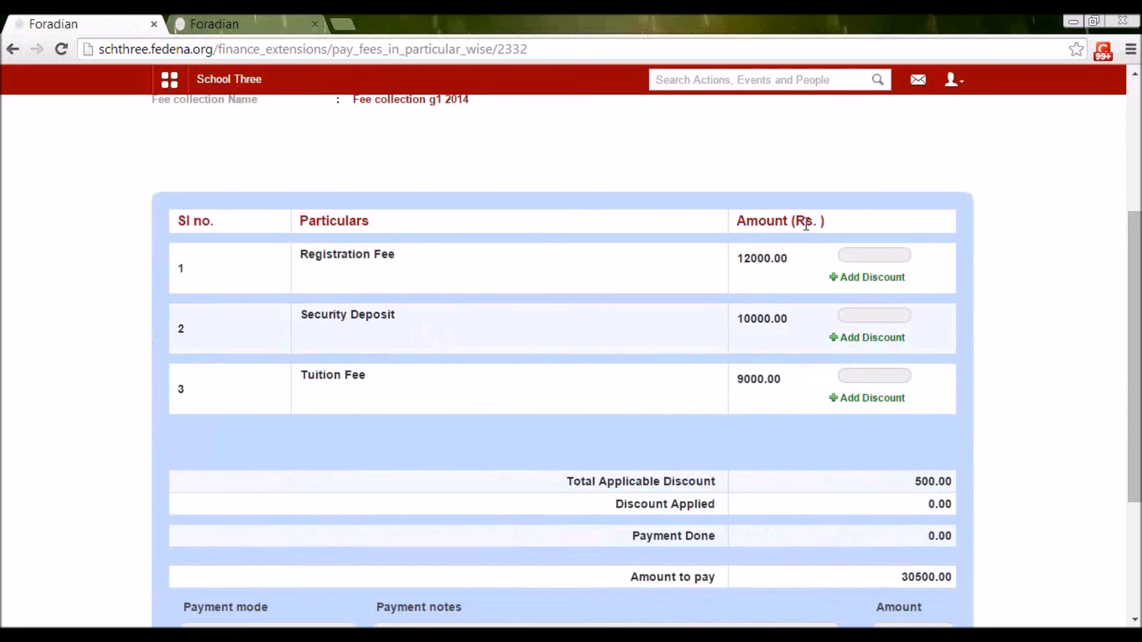
scroll(662, 511, "up", 3)
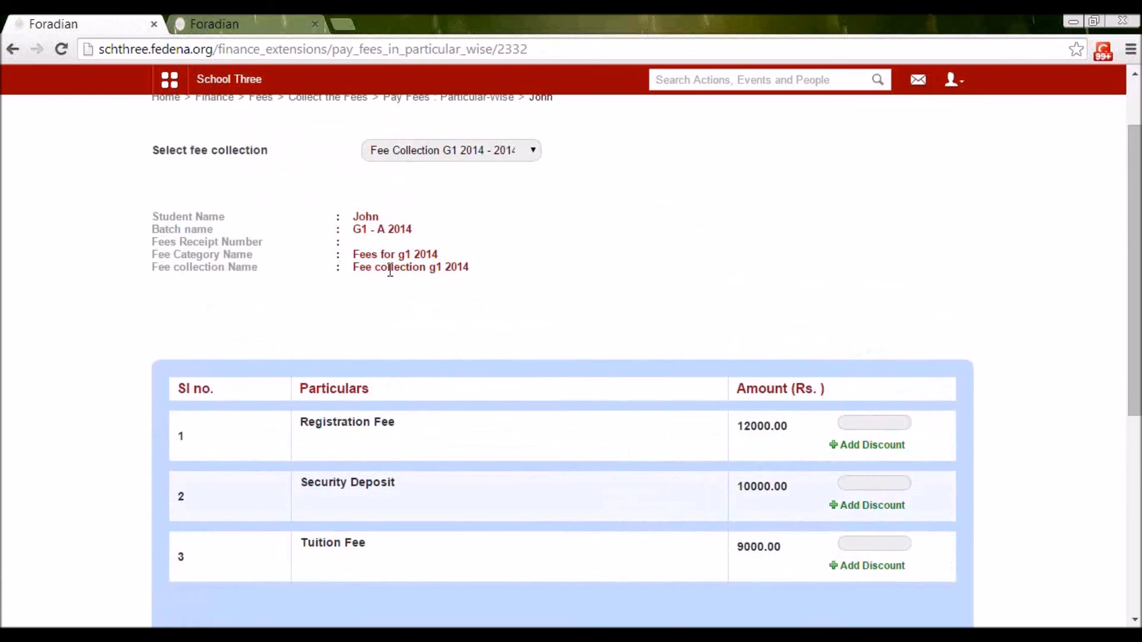
left_click_drag(351, 217, 383, 216)
left_click(388, 239)
scroll(596, 387, "down", 3)
left_click_drag(562, 483, 941, 483)
left_click(932, 500)
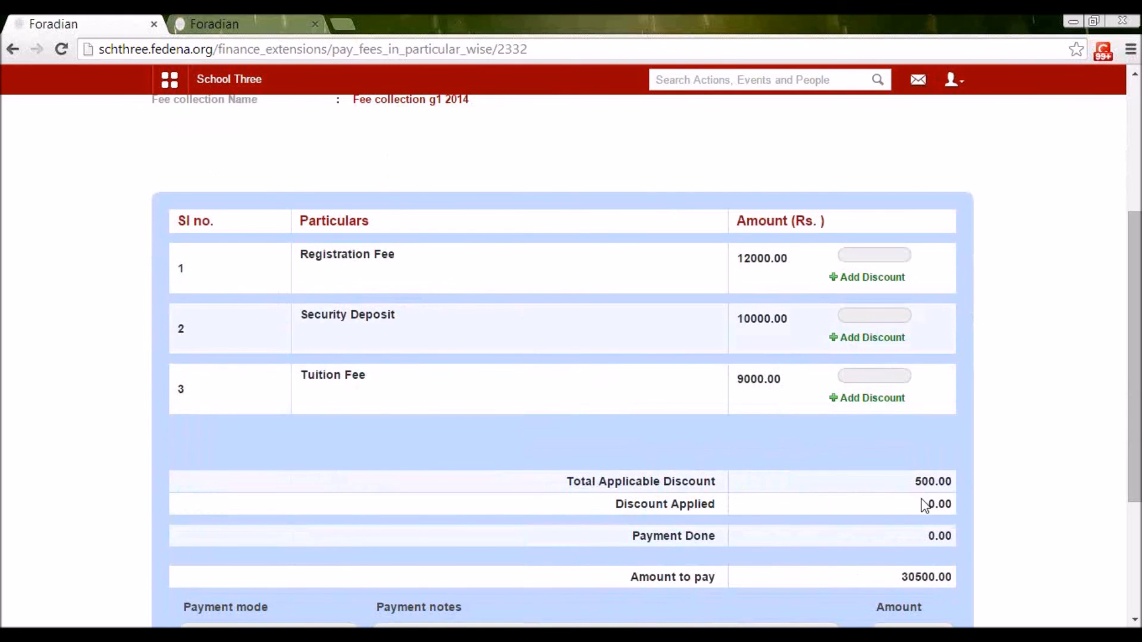
scroll(905, 464, "down", 3)
left_click_drag(900, 410, 946, 410)
left_click(875, 424)
scroll(851, 426, "up", 3)
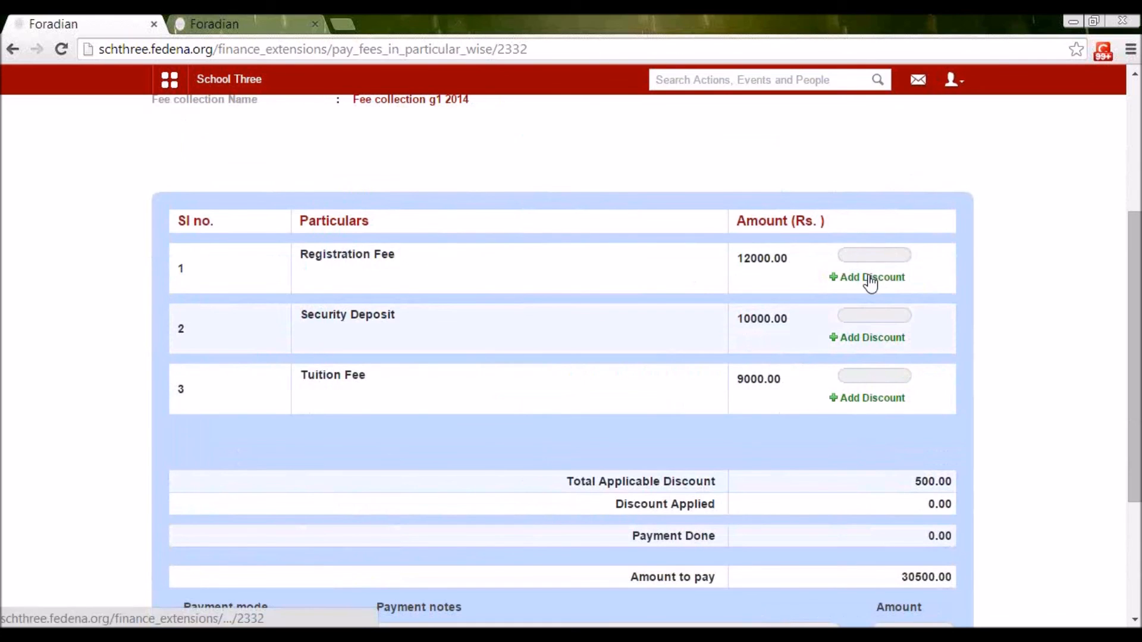
scroll(861, 293, "down", 2)
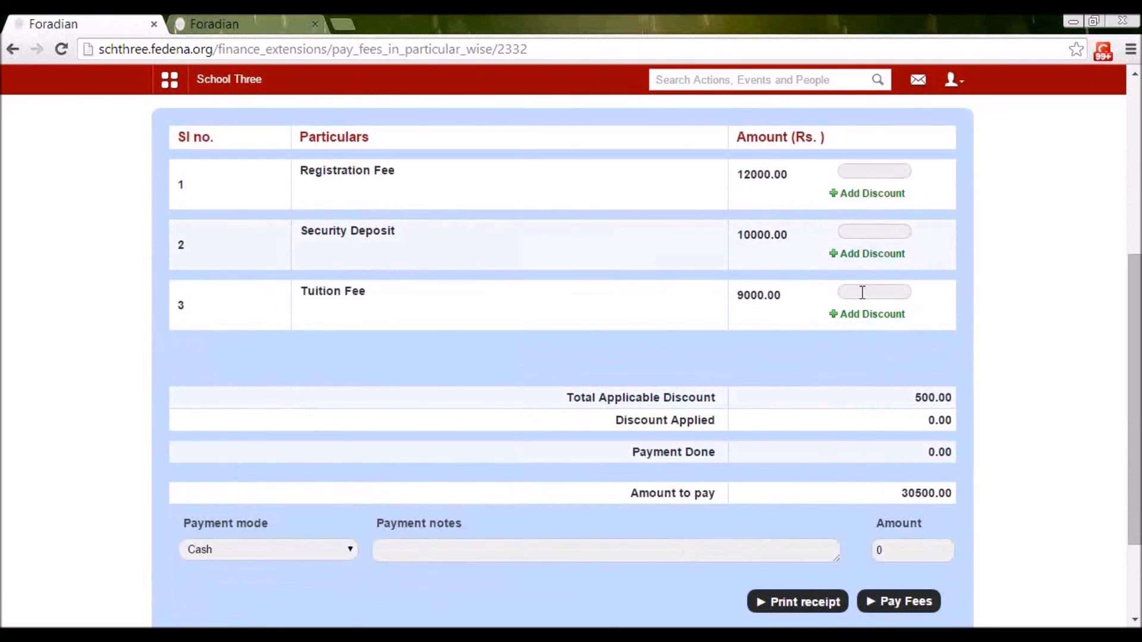
scroll(862, 293, "up", 3)
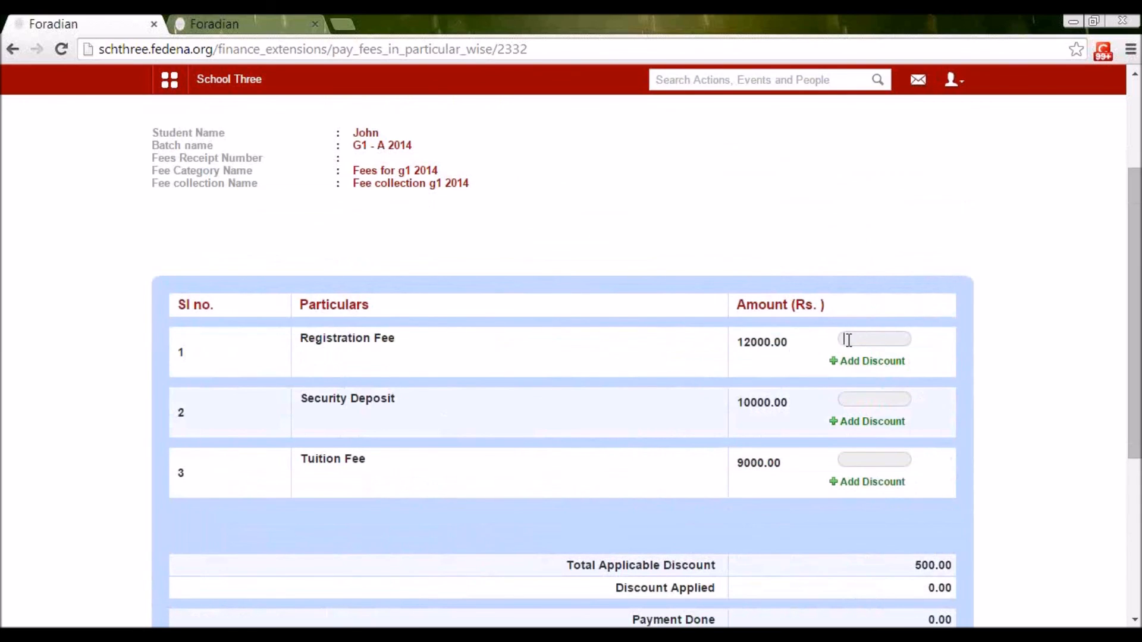
left_click(857, 337)
left_click_drag(919, 565, 954, 566)
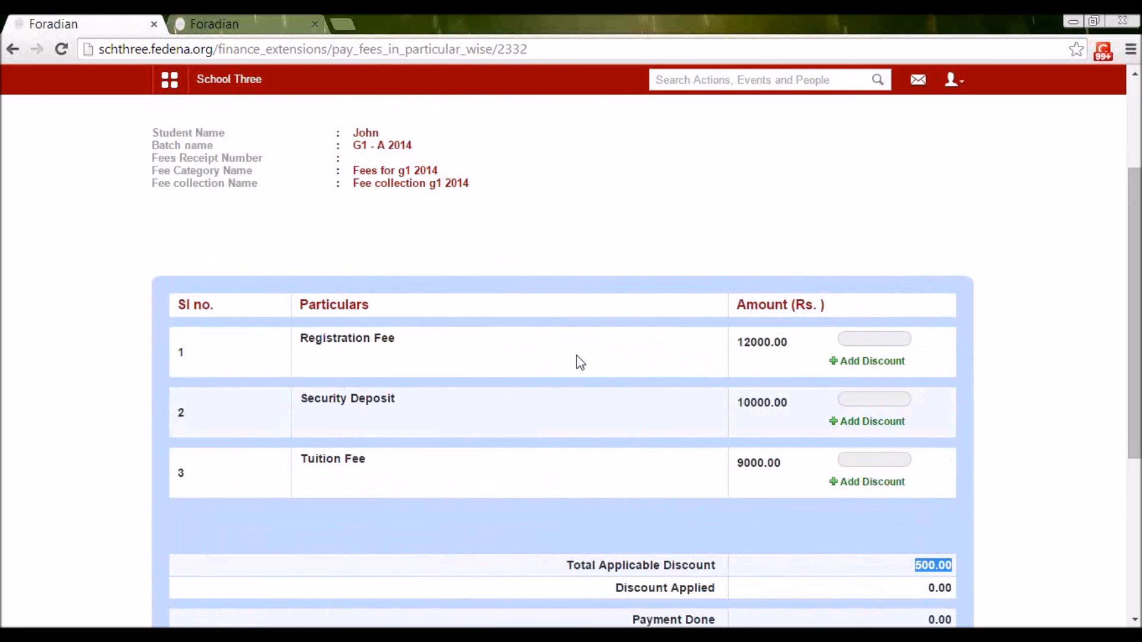
Enter 12000 as the payment for the Registration Fee and check the total applicable discount.
left_click(847, 338)
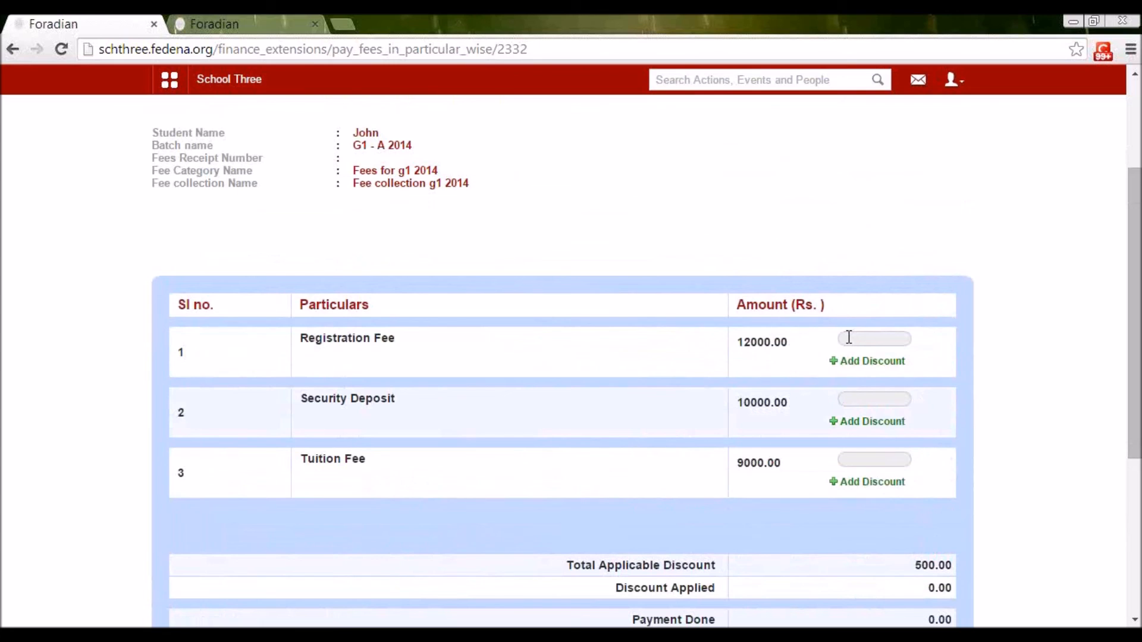
type("12000")
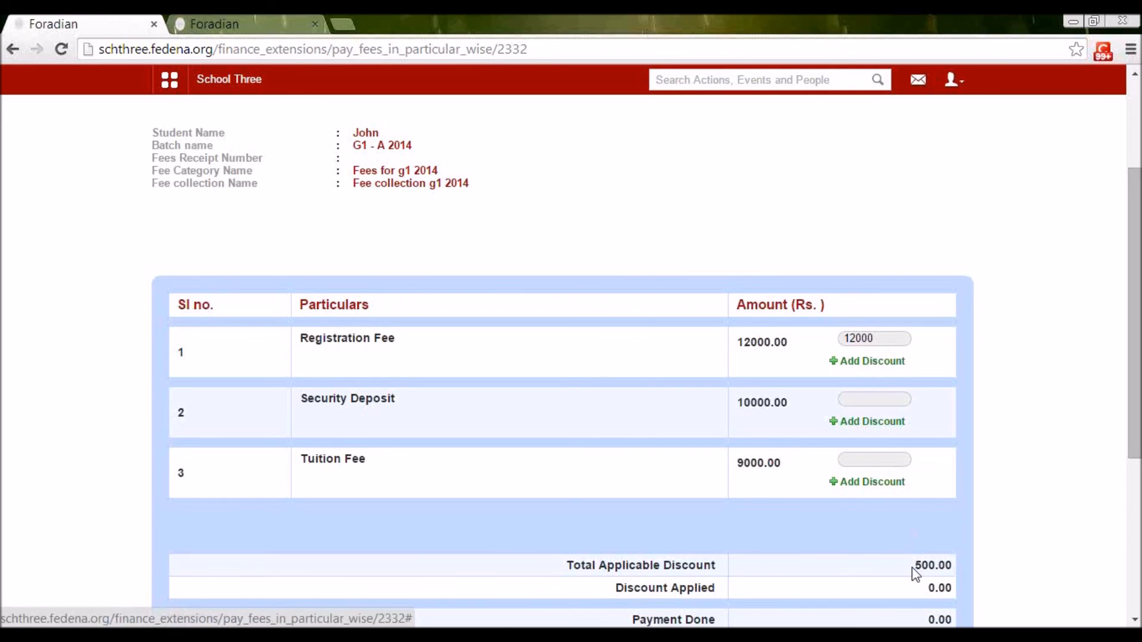
left_click_drag(912, 570, 956, 571)
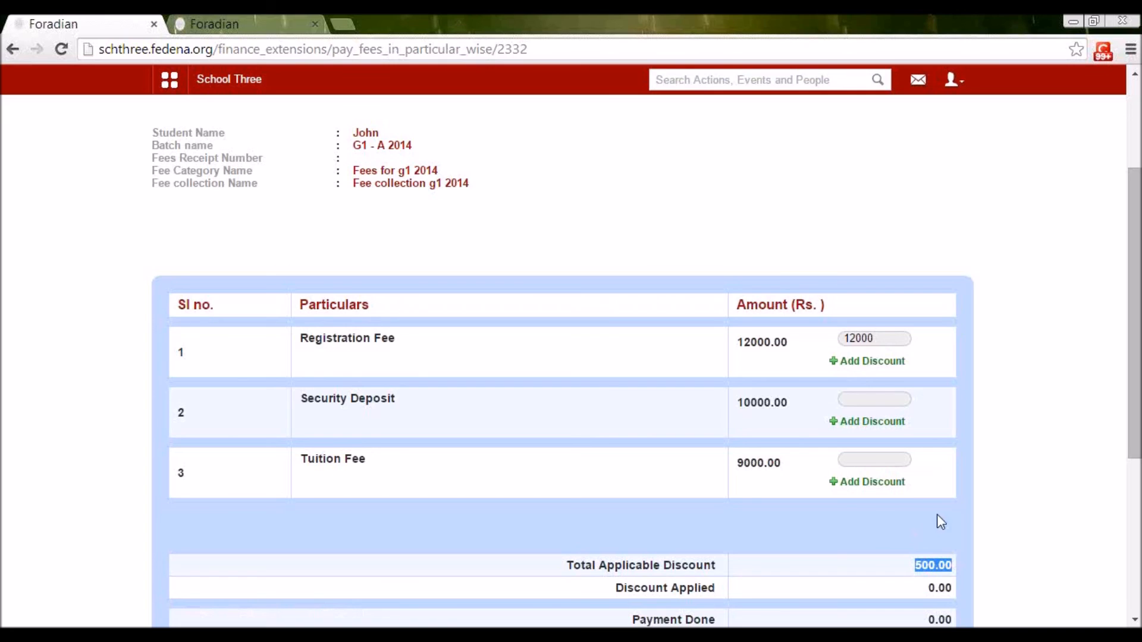
Add a discount of 500 named "staff child discount" to the Registration Fee.
left_click(856, 364)
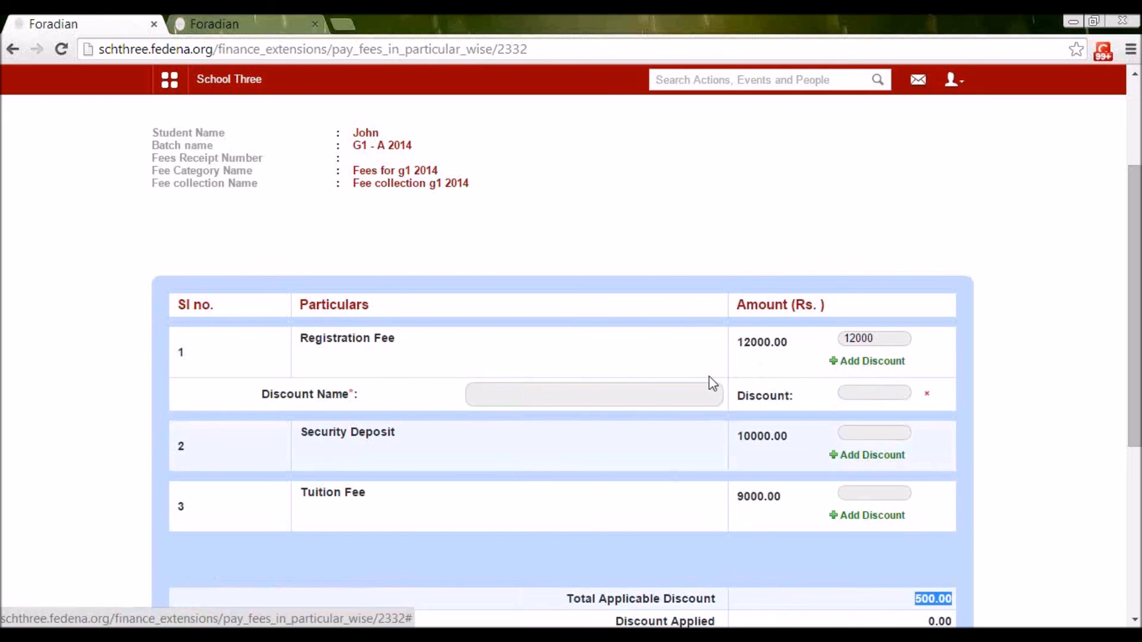
left_click(657, 395)
type("staff chi")
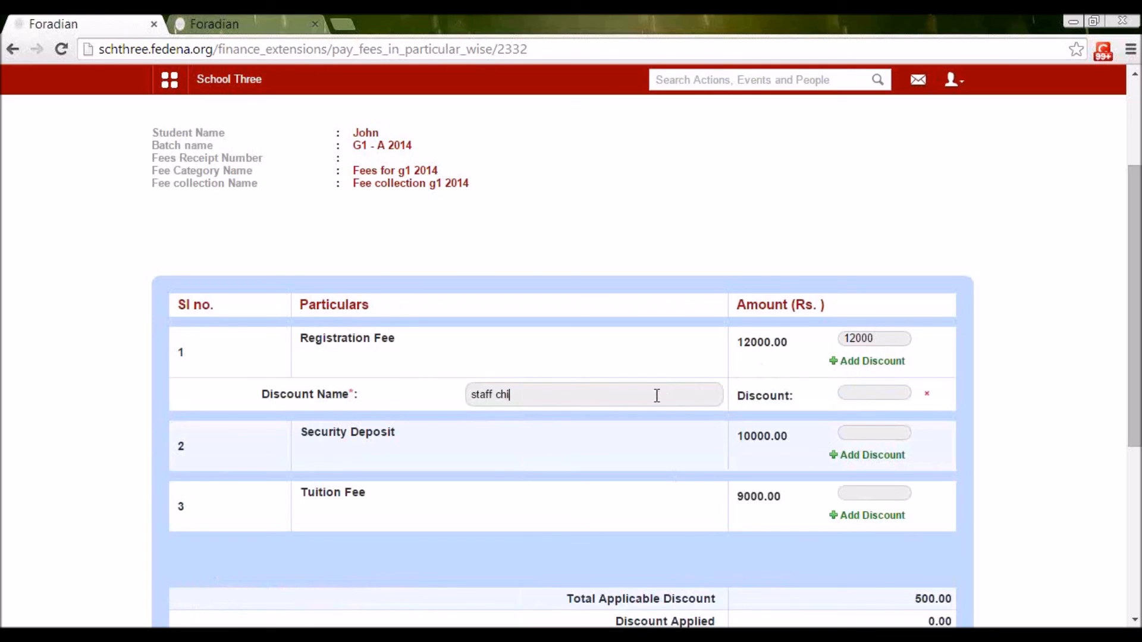
type("ld disou")
key("BackSpace")
key("BackSpace")
left_click(855, 388)
type("500")
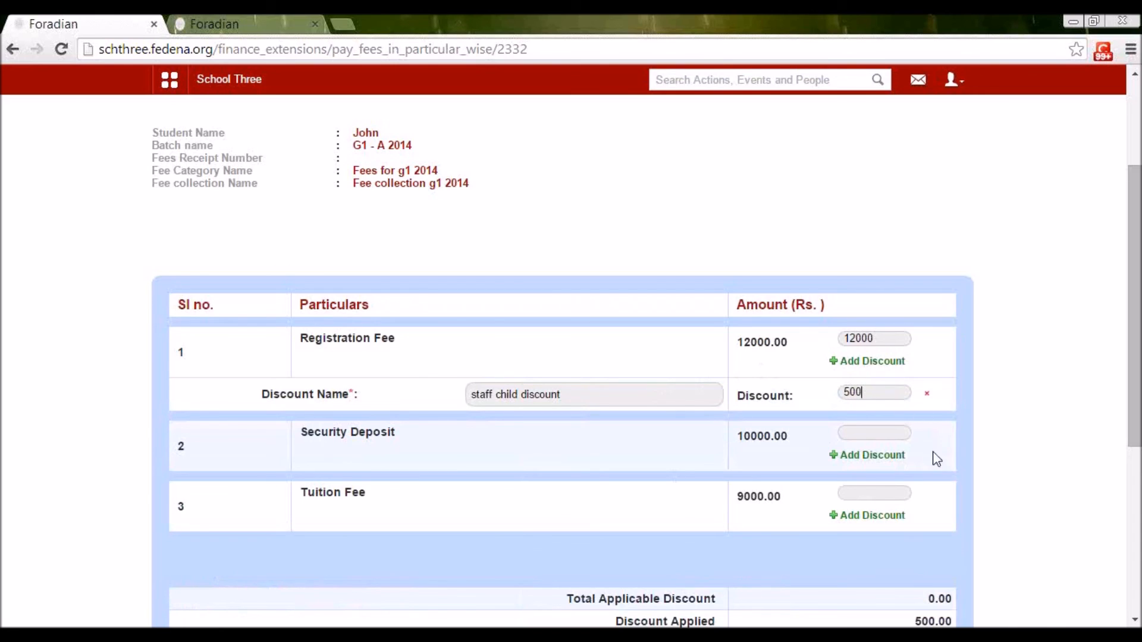
Enter payments of 10000 for the Security Deposit and 9000 for the Tuition Fee, and check the amount to pay.
left_click(890, 427)
type("10000")
left_click(842, 493)
type("9000")
scroll(931, 511, "down", 4)
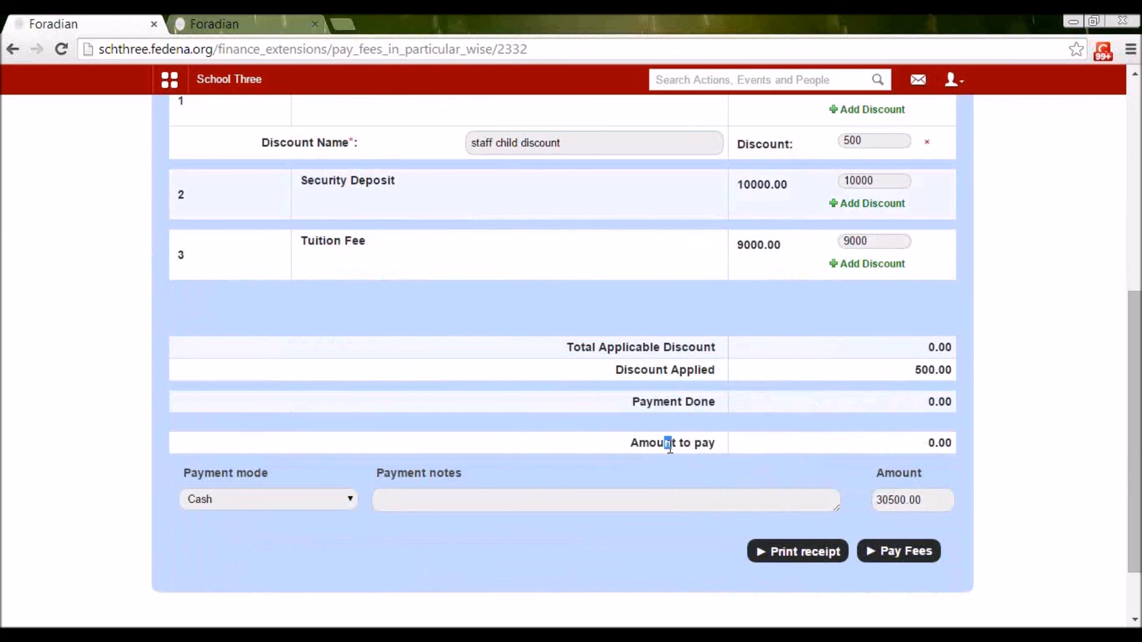
left_click_drag(635, 442, 711, 444)
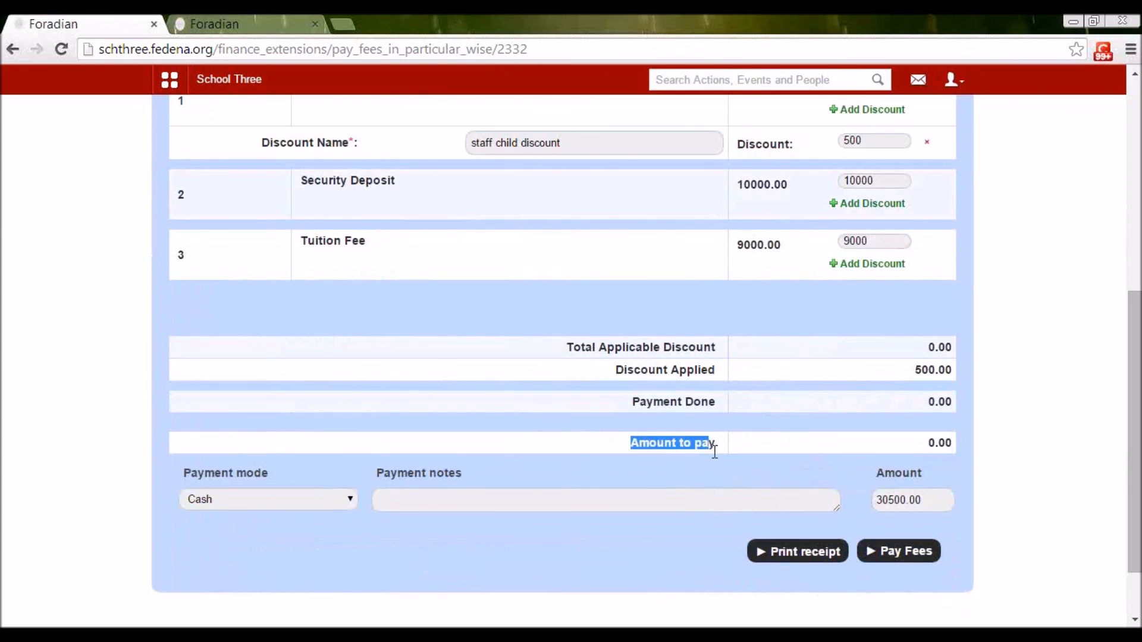
left_click(934, 446)
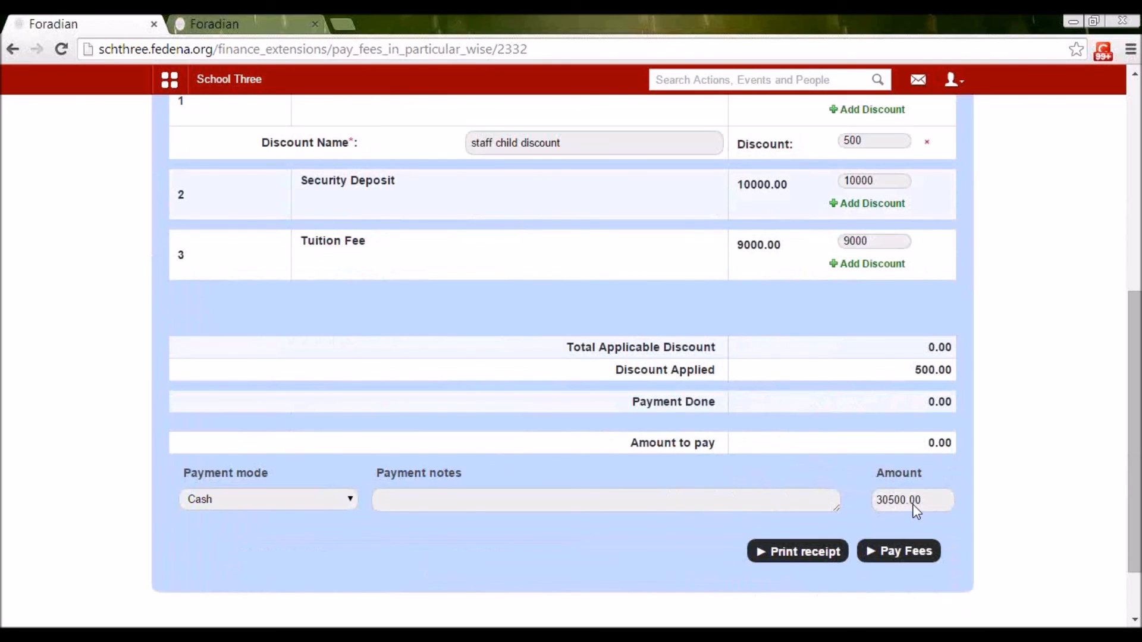
Set the staff child discount on the Registration Fee to 200.
scroll(914, 510, "up", 1)
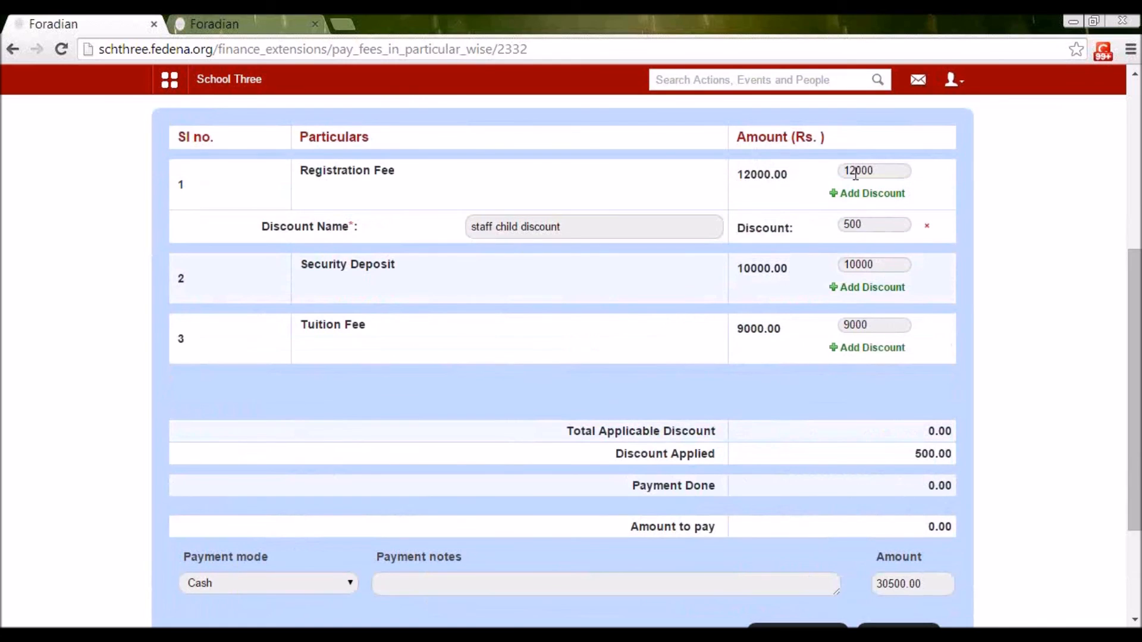
scroll(547, 232, "up", 2)
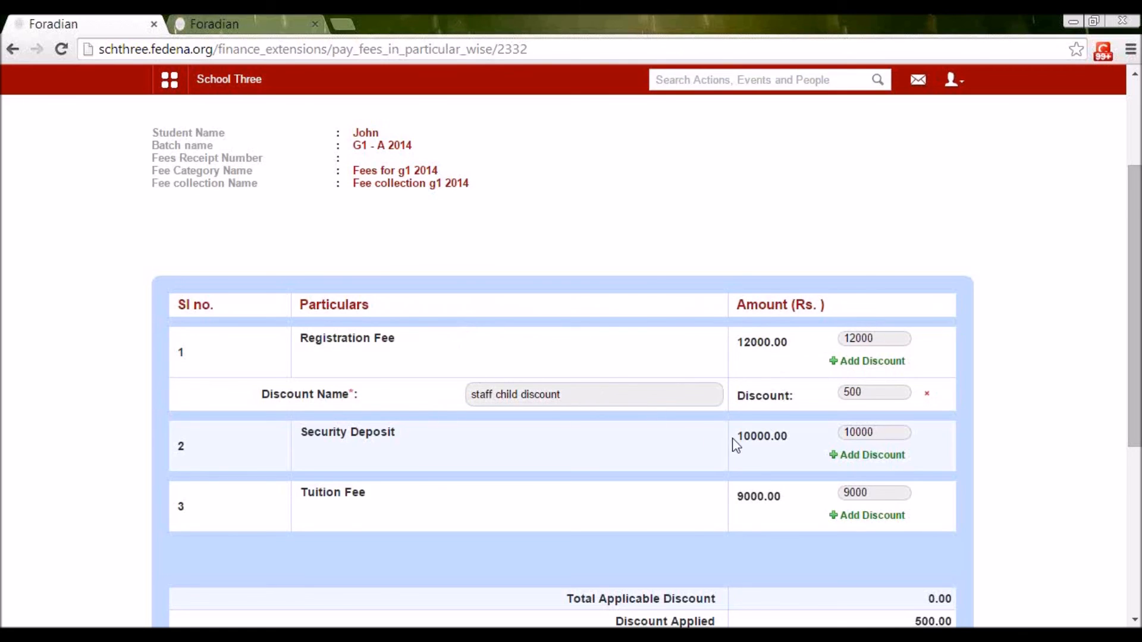
scroll(794, 486, "down", 1)
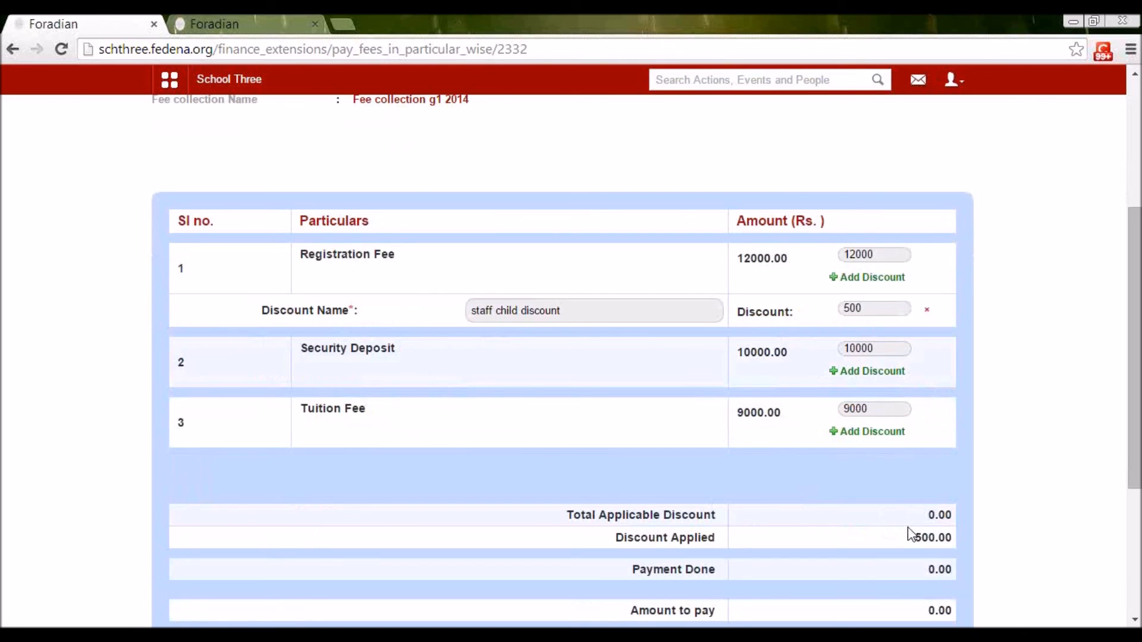
left_click_drag(868, 309, 841, 310)
type("200")
Add a discount of 300 named "staff child discount part2" to the Security Deposit.
left_click(862, 372)
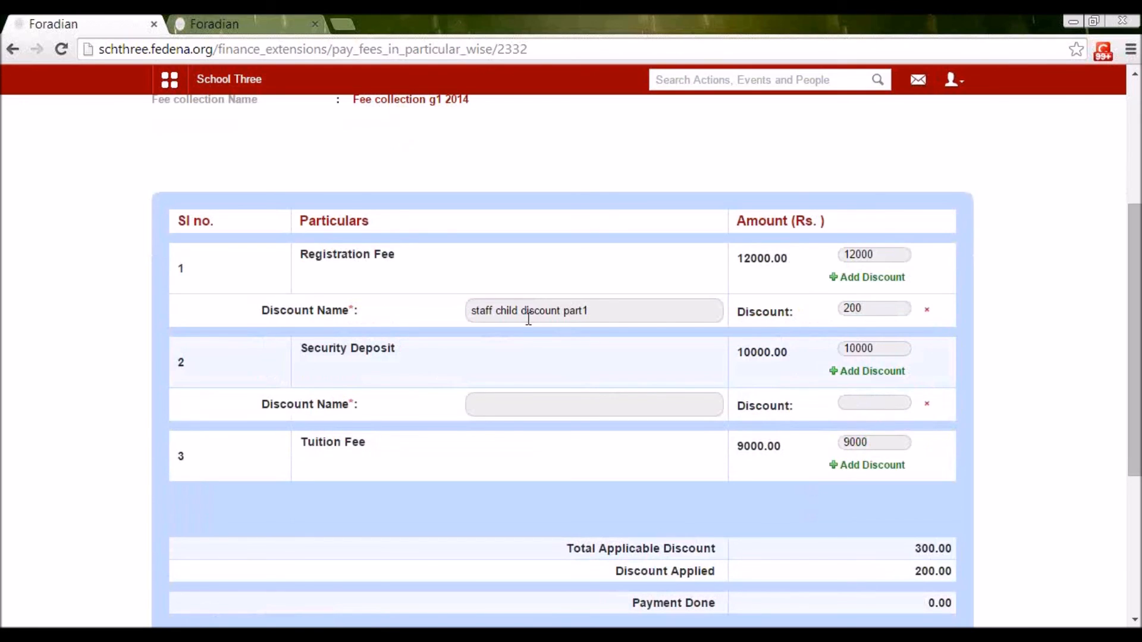
left_click_drag(599, 314, 454, 308)
key("ctrl+c")
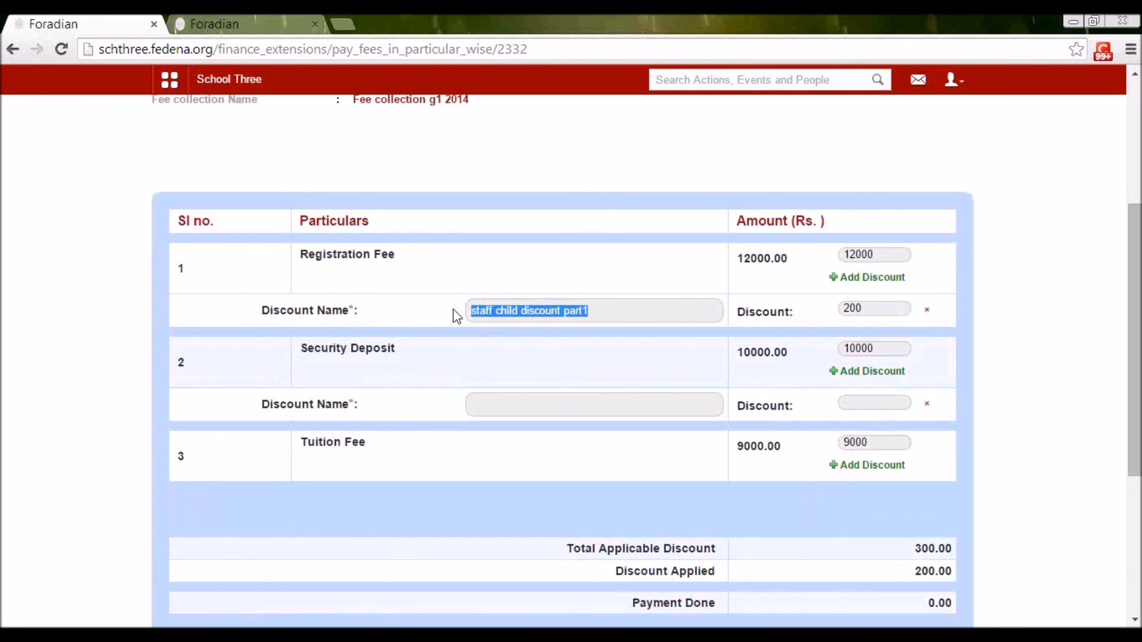
left_click(473, 404)
key("ctrl+v")
key("BackSpace")
type("2")
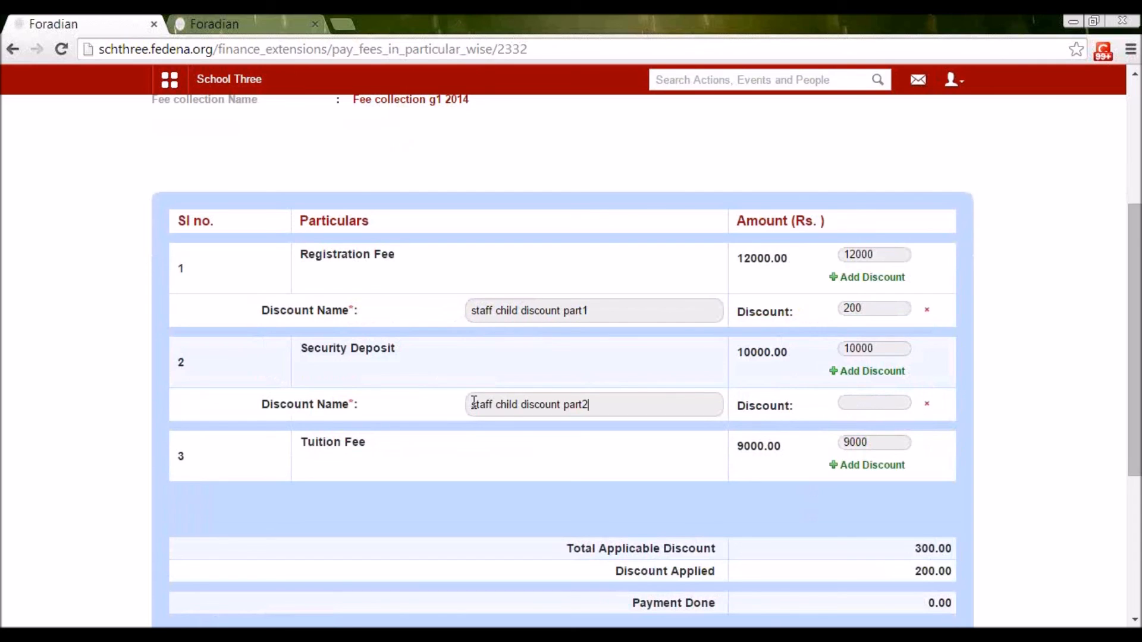
left_click(860, 405)
type("300")
Pay the student's fees in cash and review the payment history and the status of each particular.
left_click_drag(1140, 370, 1138, 407)
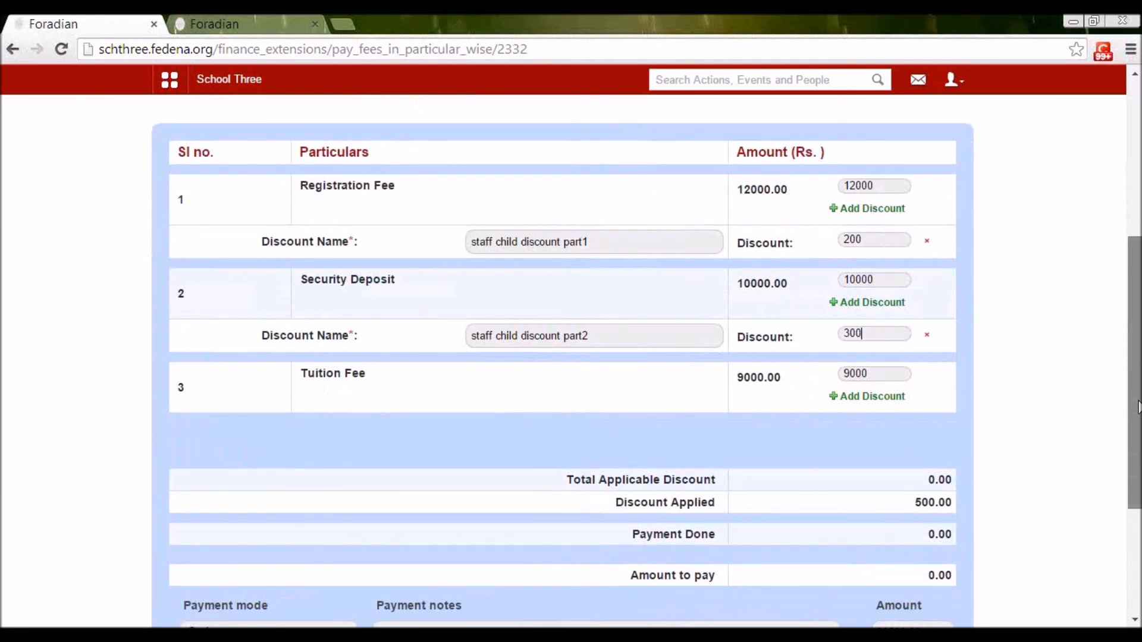
left_click_drag(1139, 407, 1122, 483)
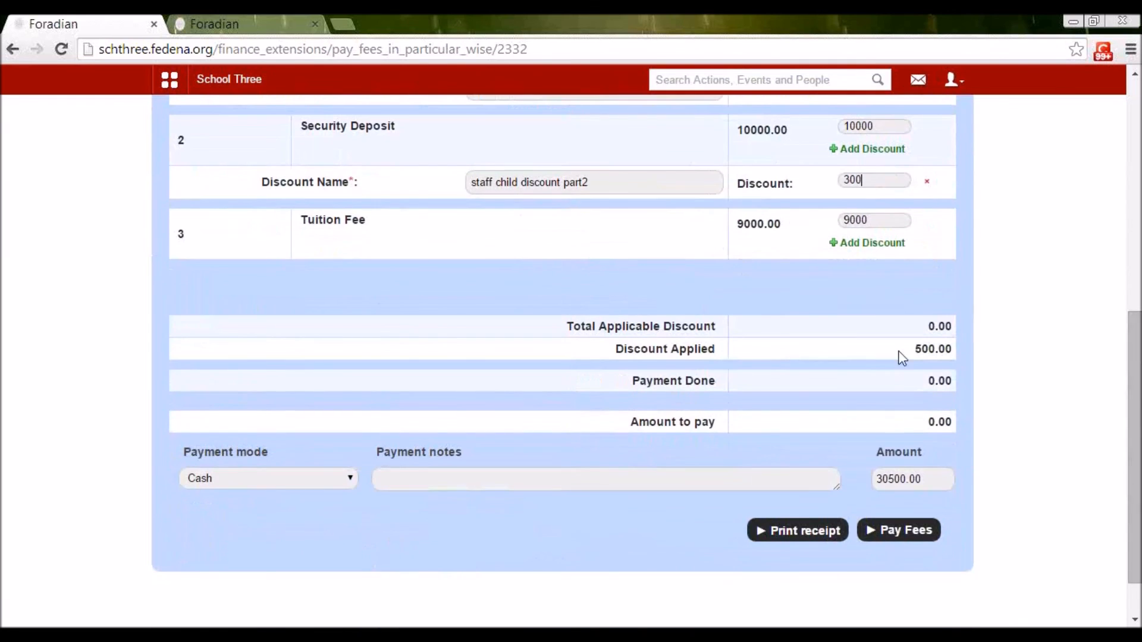
left_click(890, 534)
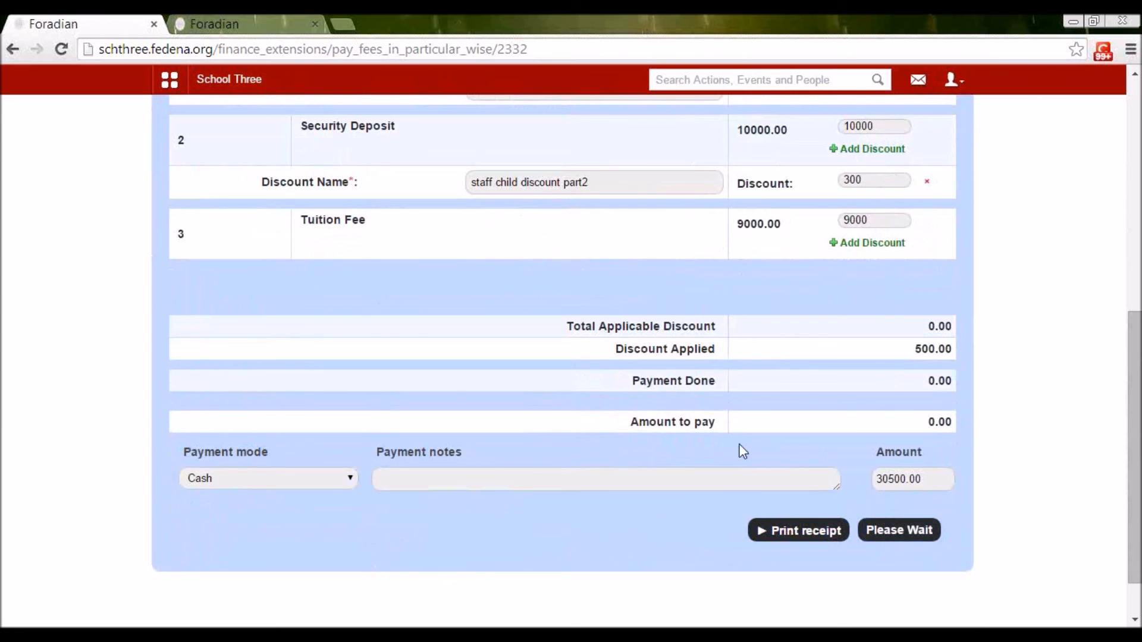
scroll(695, 433, "down", 8)
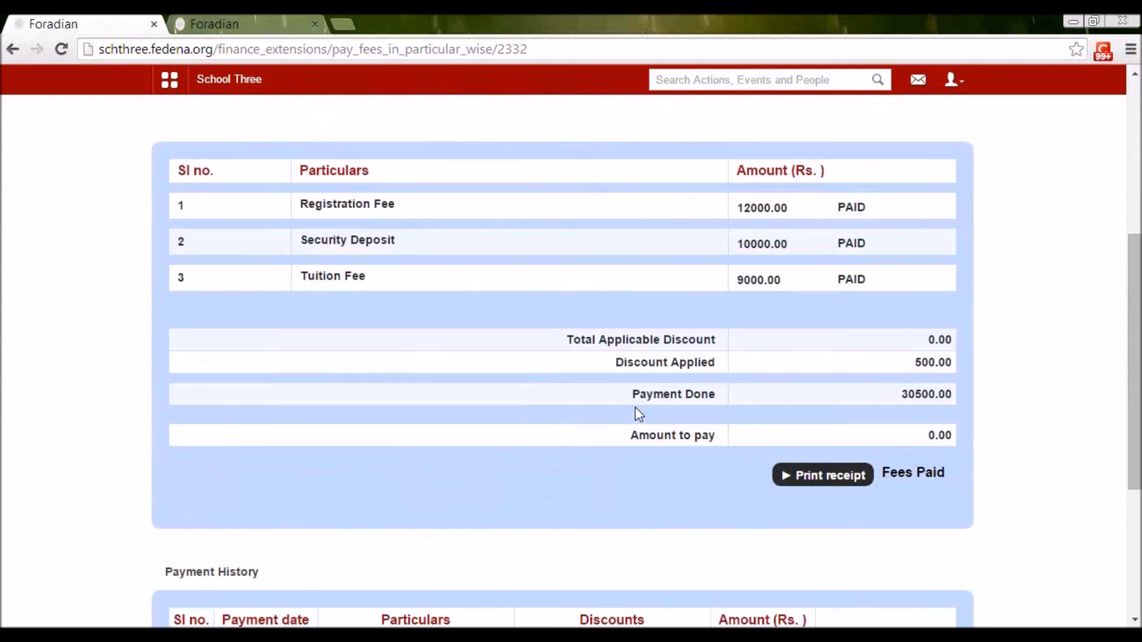
scroll(649, 422, "down", 1)
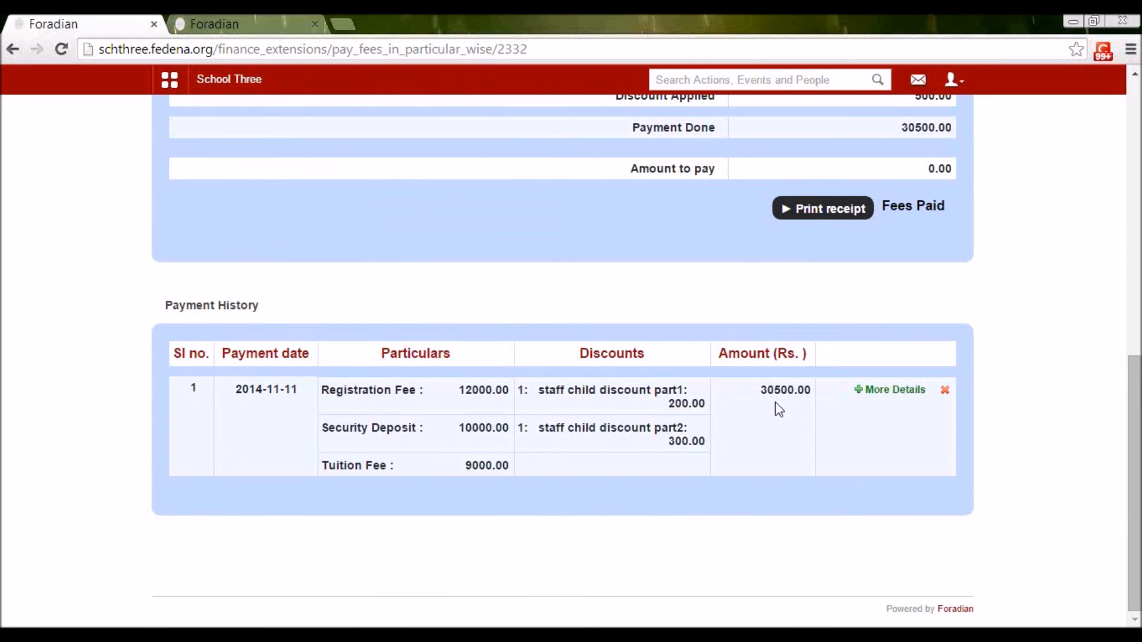
scroll(766, 411, "up", 5)
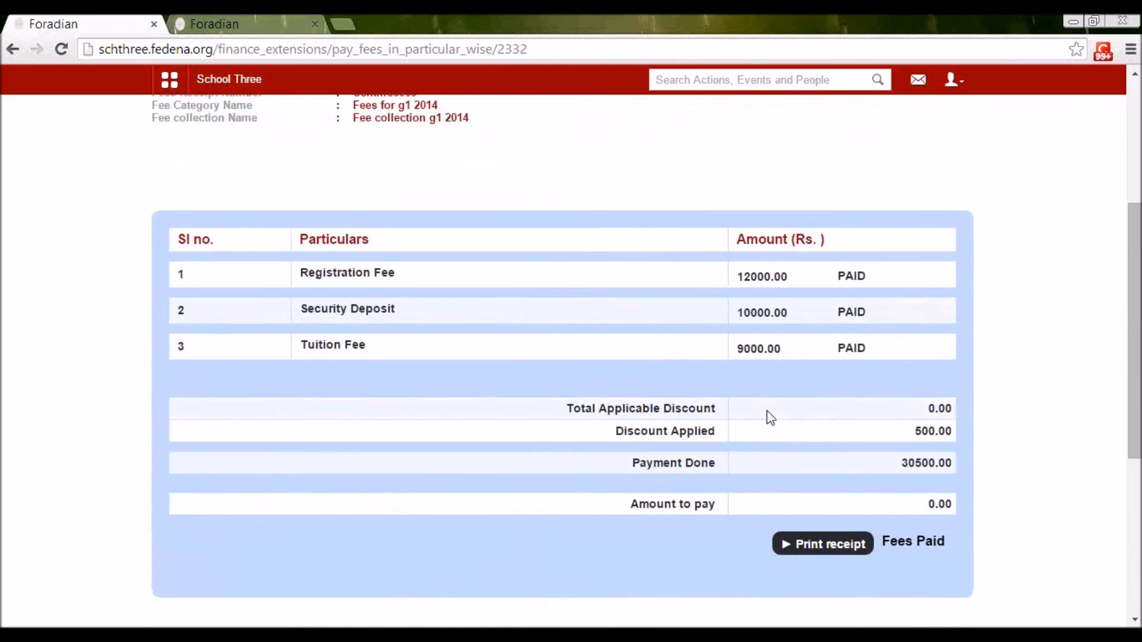
scroll(766, 414, "up", 2)
scroll(767, 411, "up", 2)
scroll(766, 411, "down", 2)
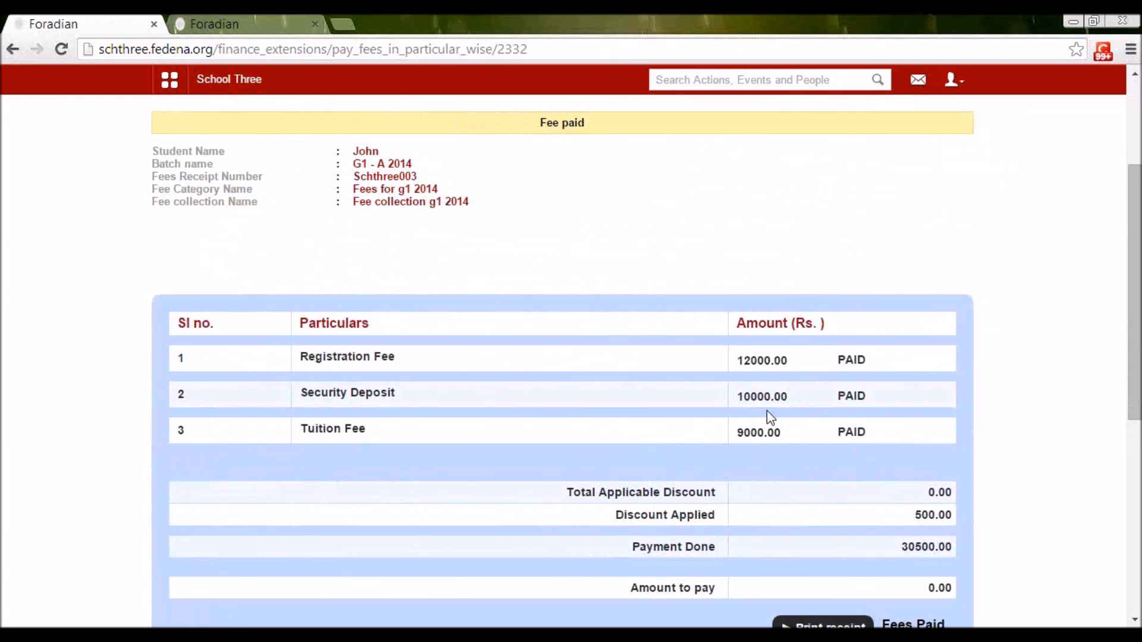
scroll(767, 410, "up", 3)
Open the particular-wise fee payment for the student in batch G1 - B 2014 and load Fee Collection G1 2014.
left_click(315, 182)
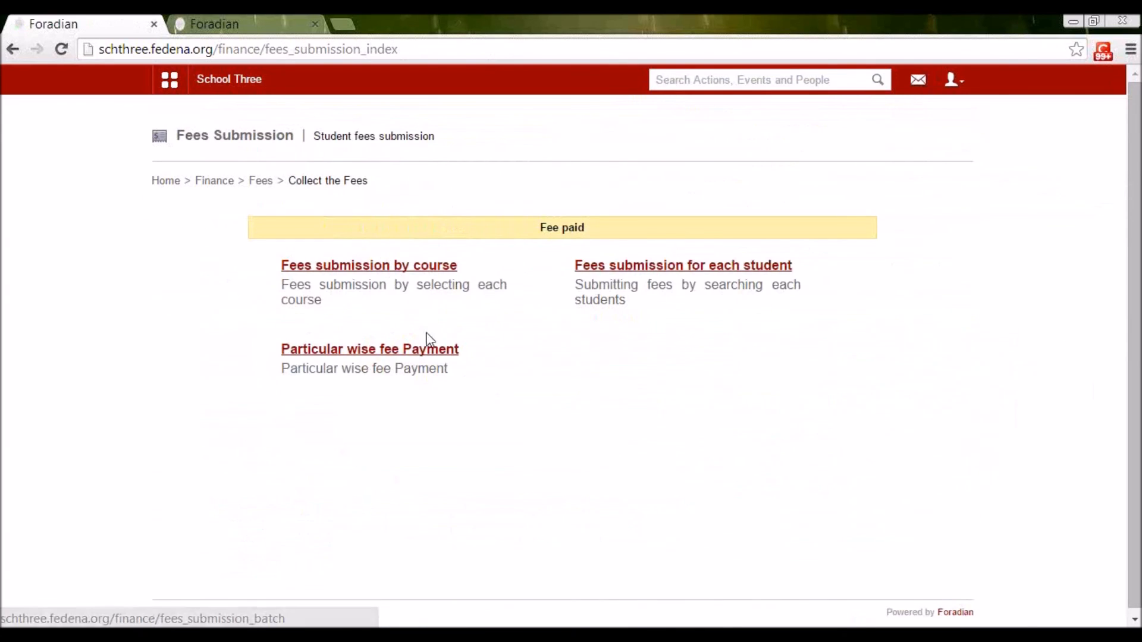
left_click(409, 352)
left_click(345, 226)
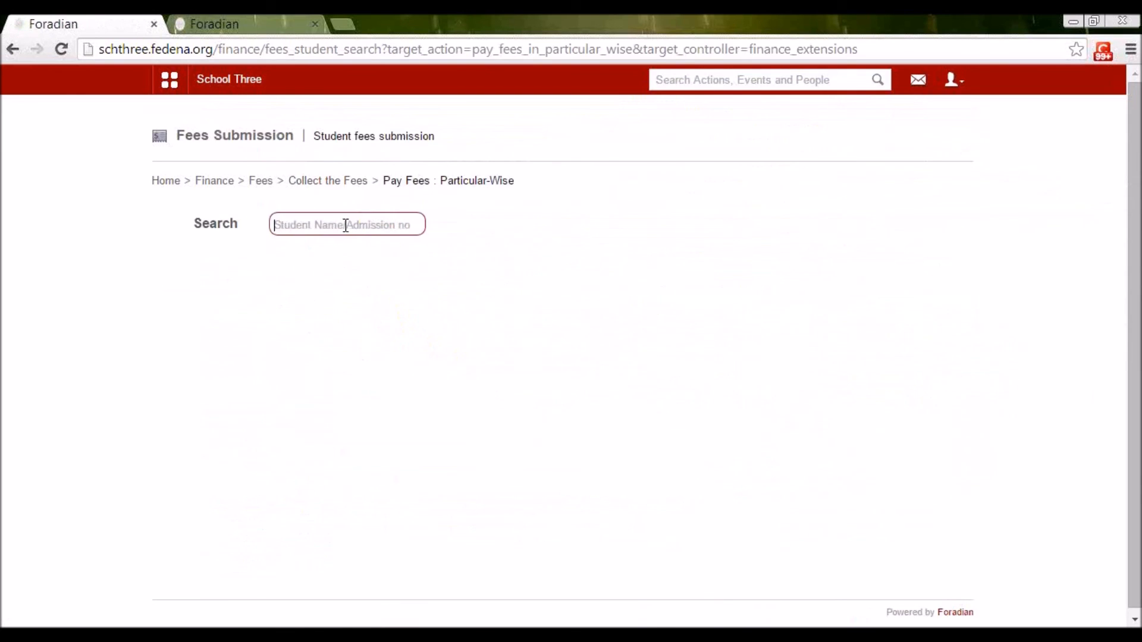
type("rache")
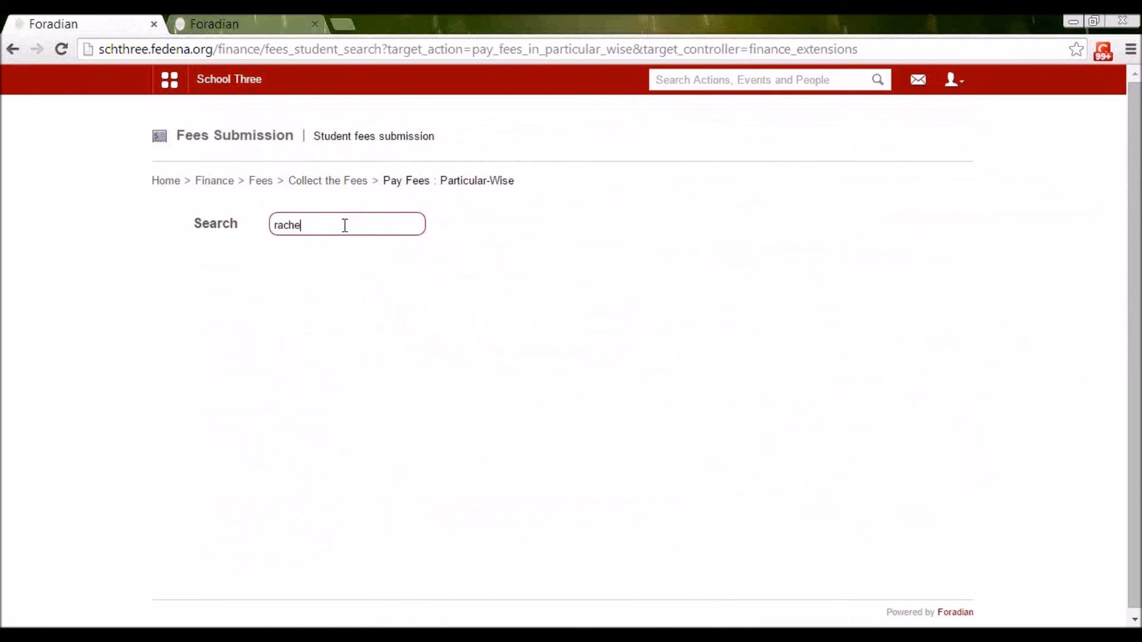
left_click(301, 319)
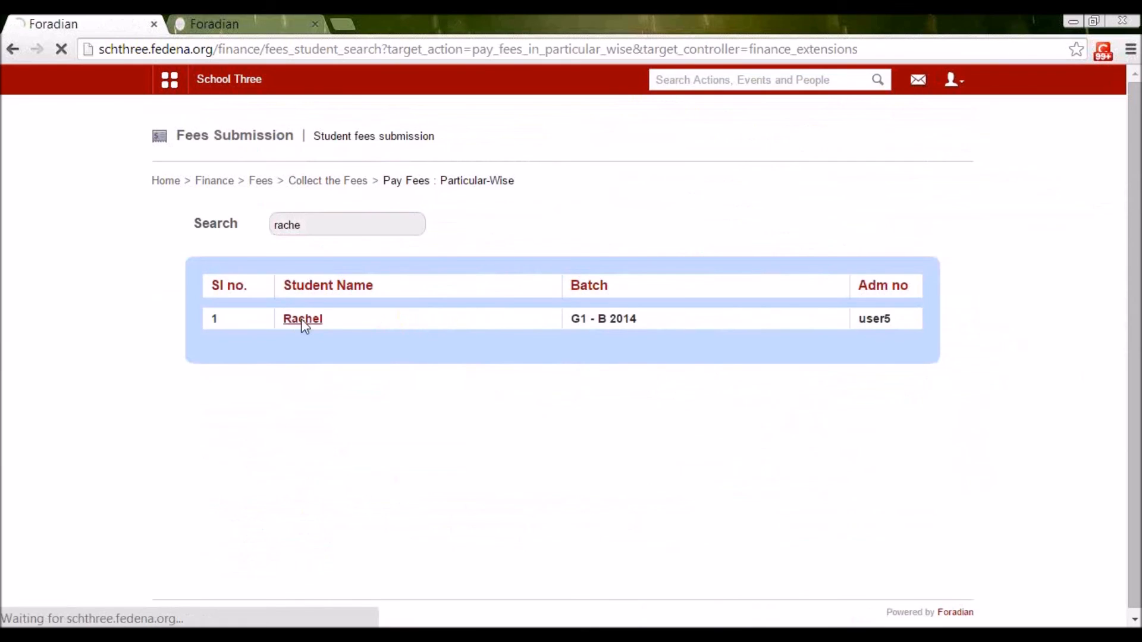
left_click(391, 238)
left_click(388, 262)
scroll(553, 378, "down", 6)
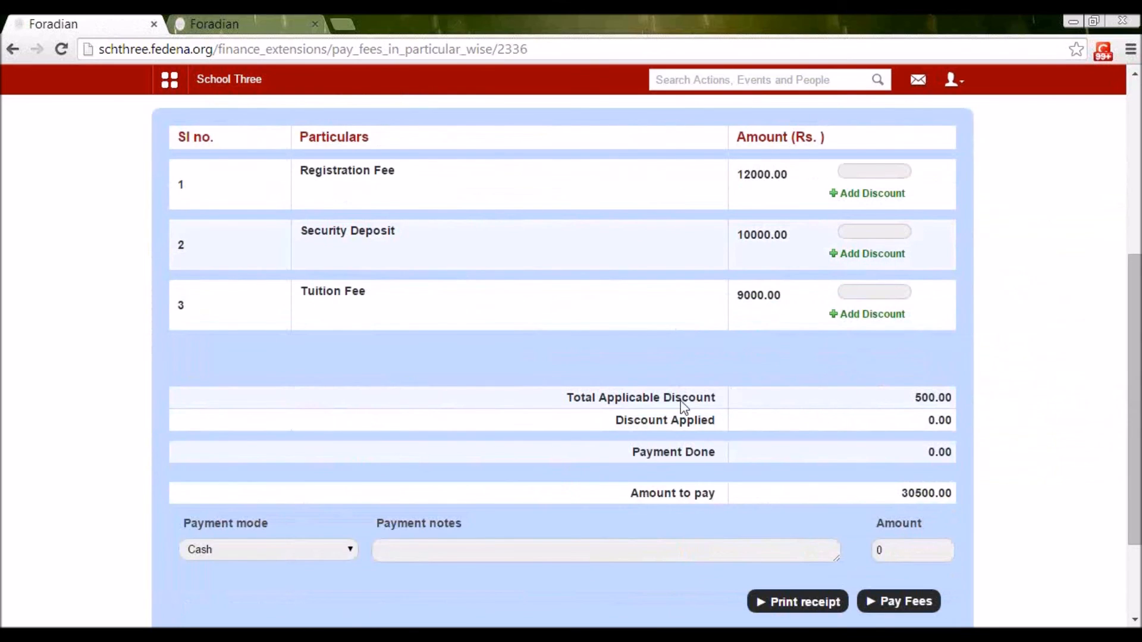
scroll(683, 413, "up", 3)
scroll(830, 416, "down", 3)
Enter 12000 as the Registration Fee payment and add a discount of 500 named "staff child discount" to it.
left_click(874, 176)
type("12000")
left_click(862, 201)
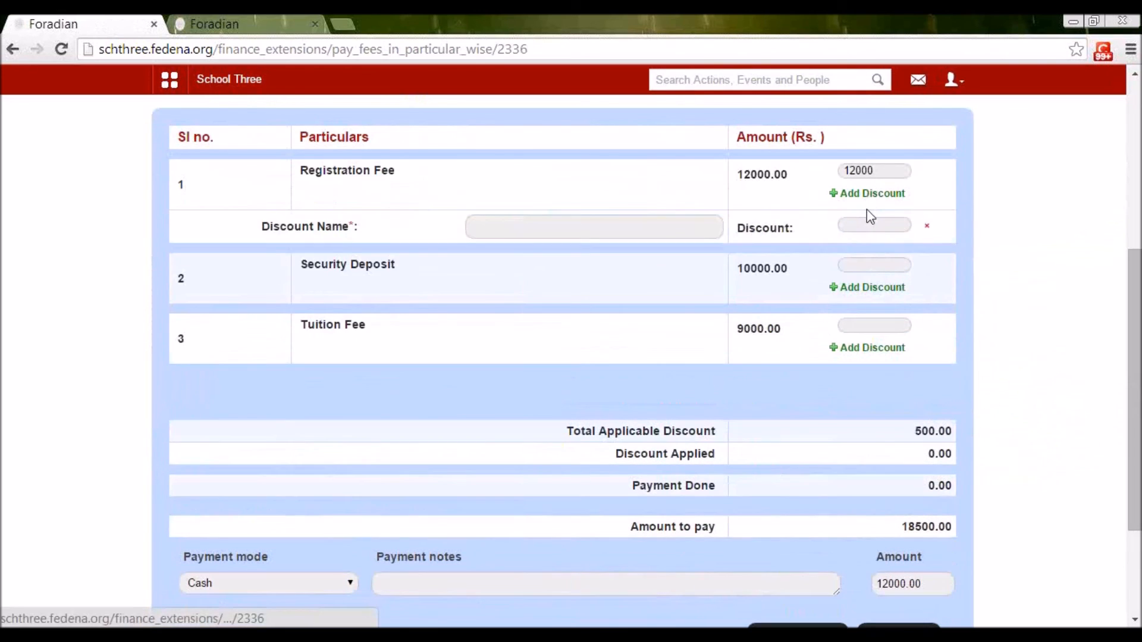
left_click(614, 230)
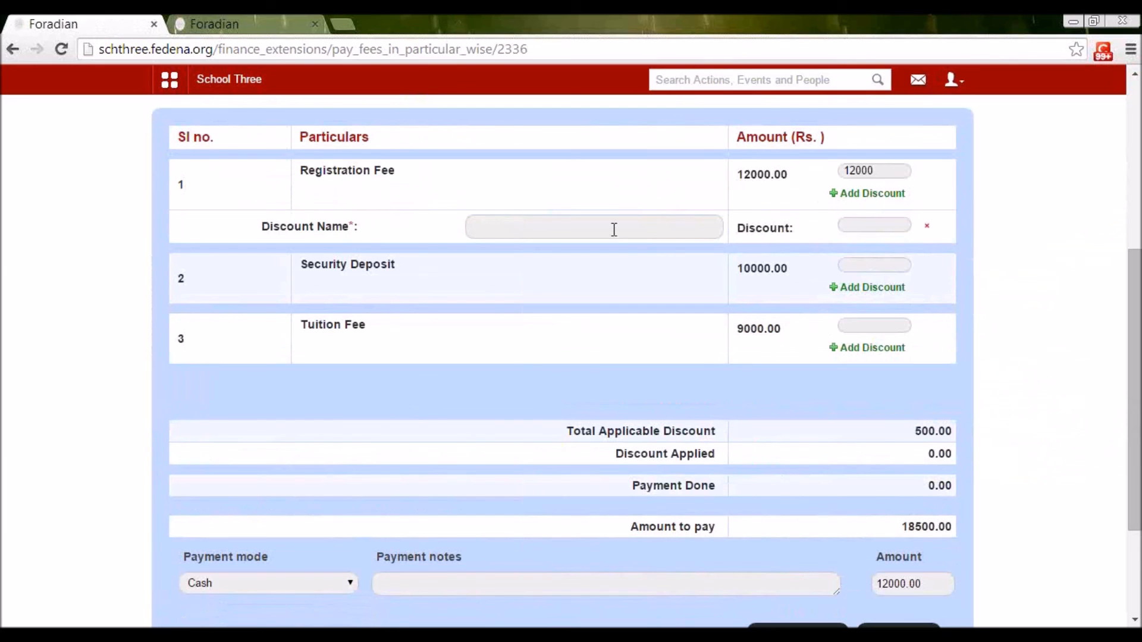
type("staff child discount part1")
key("BackSpace")
key("BackSpace")
key("BackSpace")
key("BackSpace")
key("BackSpace")
key("BackSpace")
left_click(874, 221)
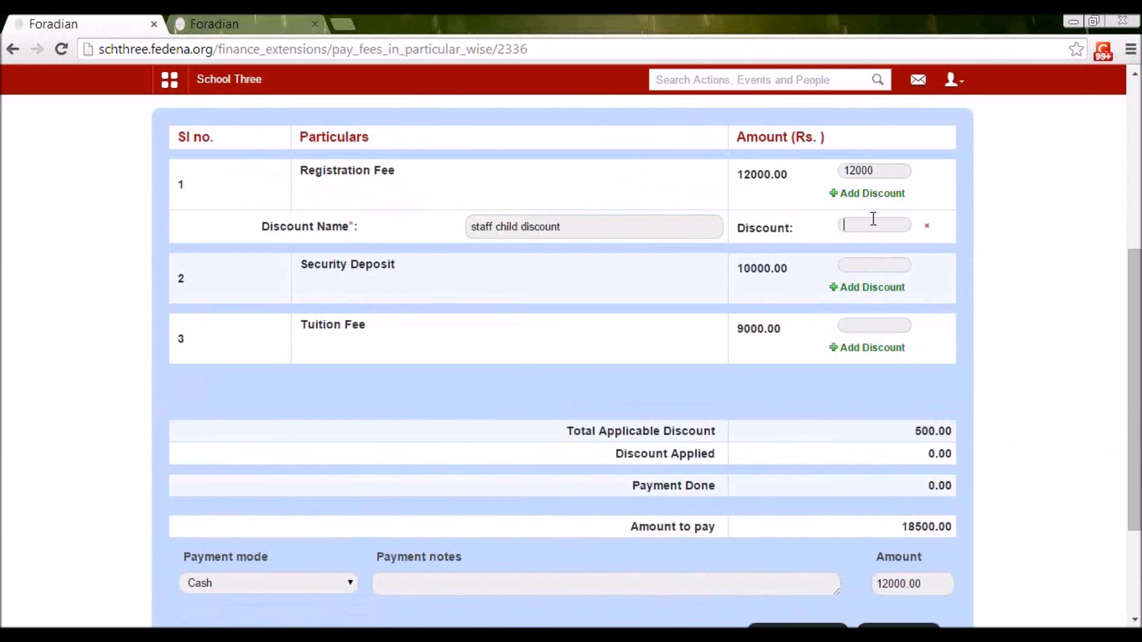
type("500")
Set the Security Deposit and Tuition Fee payments to 0 and pay the fees in cash.
left_click(867, 266)
type("0")
left_click(865, 326)
type("0")
scroll(849, 288, "down", 3)
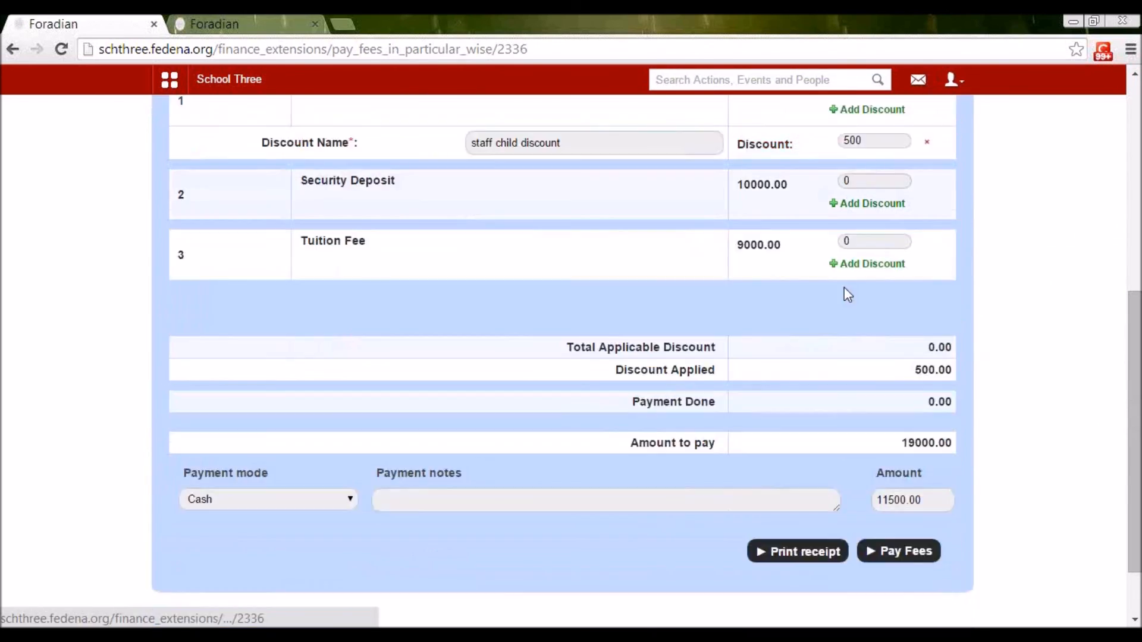
scroll(848, 295, "up", 3)
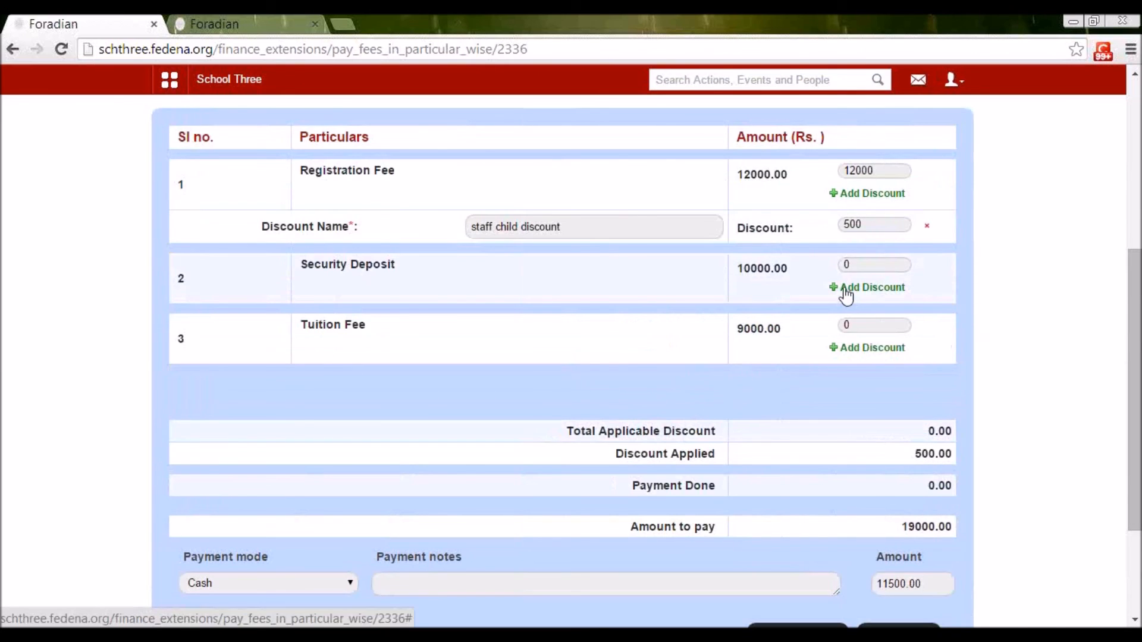
scroll(845, 294, "down", 3)
left_click(891, 554)
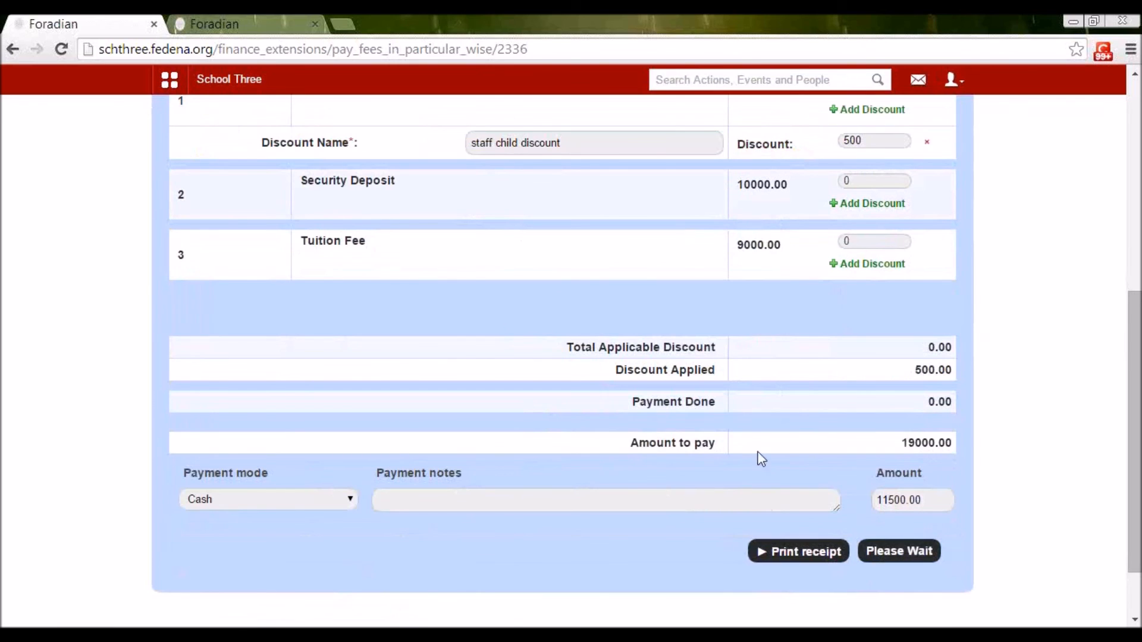
Compare the recorded payment in the history with the remaining amount to pay and check which particulars are still open.
scroll(620, 340, "down", 6)
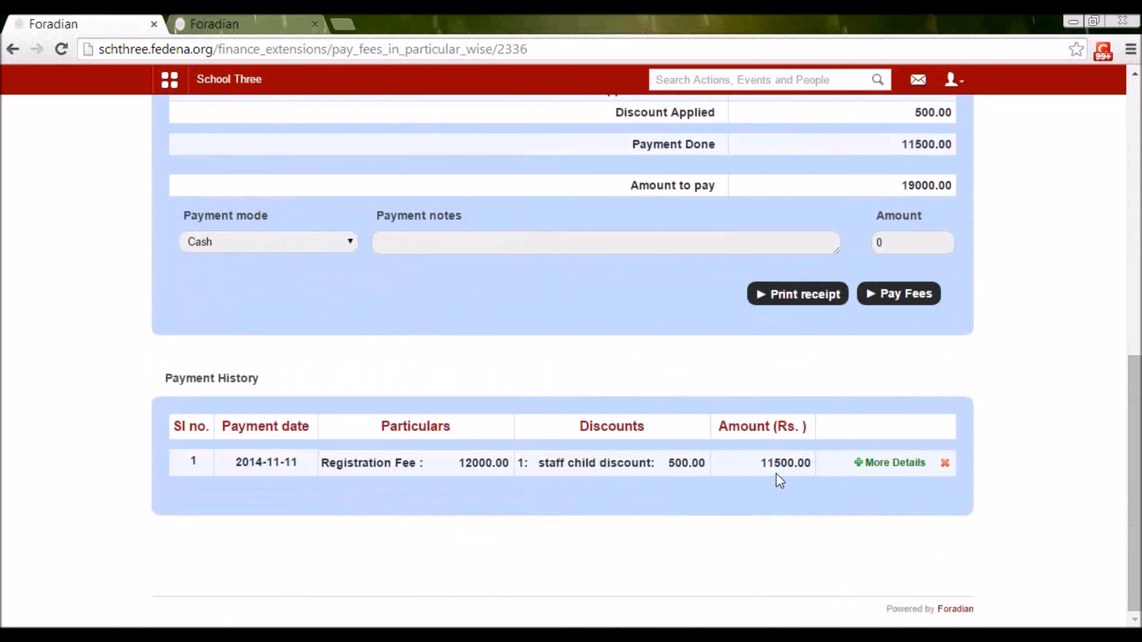
scroll(635, 263, "up", 1)
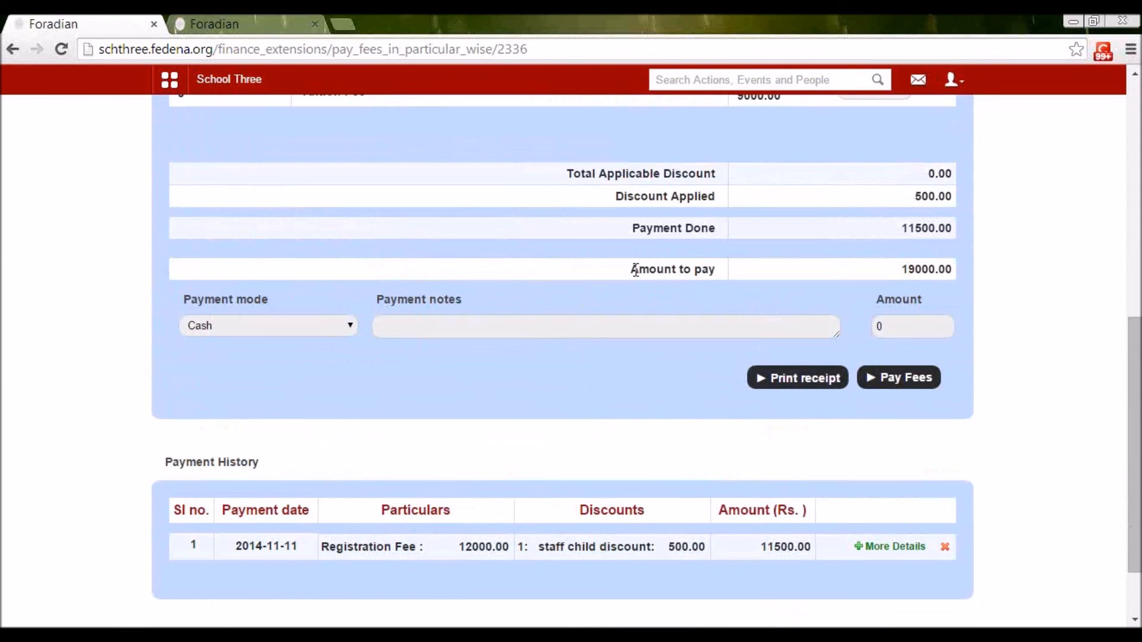
left_click_drag(899, 268, 952, 265)
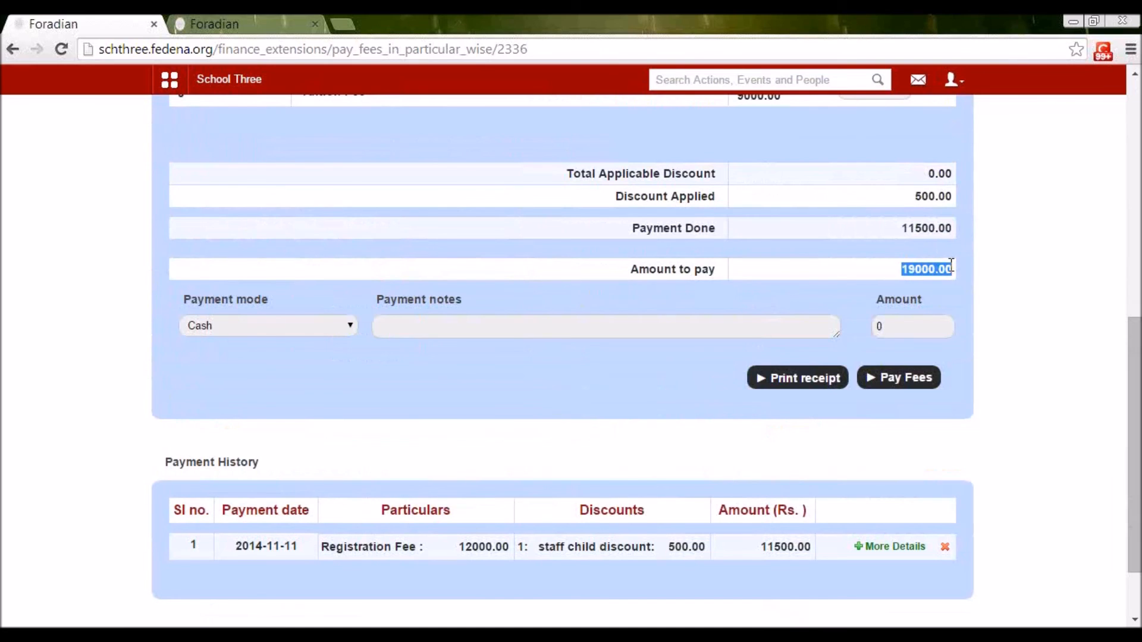
left_click(762, 549)
left_click_drag(762, 549, 812, 545)
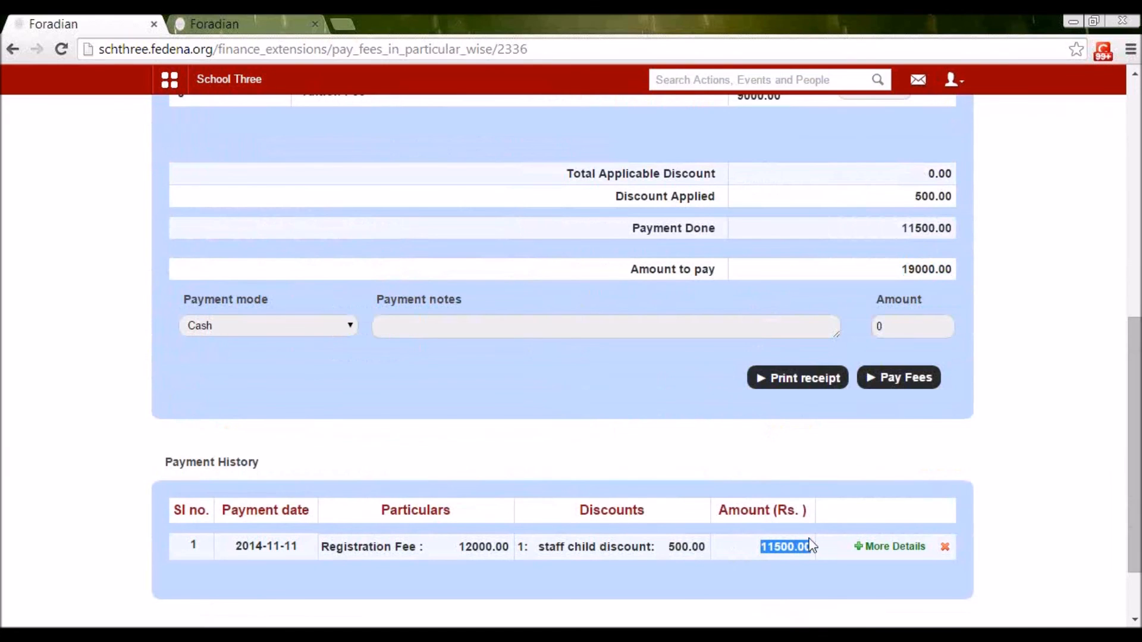
scroll(838, 385, "up", 4)
scroll(833, 357, "down", 1)
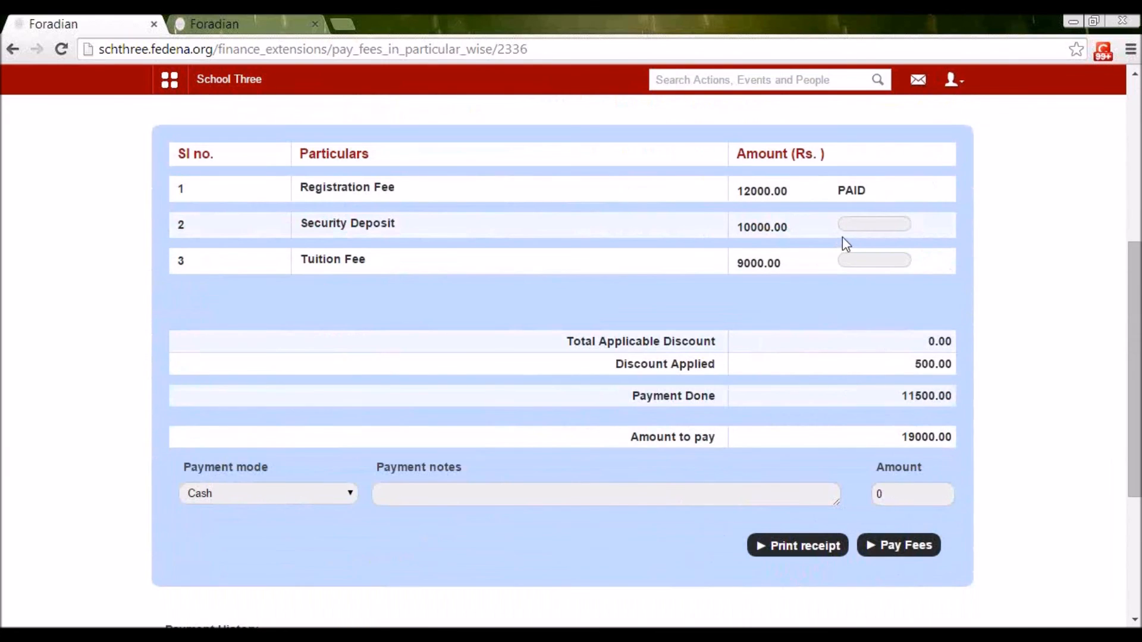
Show the transaction details of the Registration Fee payment and review the student's fee summary.
scroll(869, 256, "down", 4)
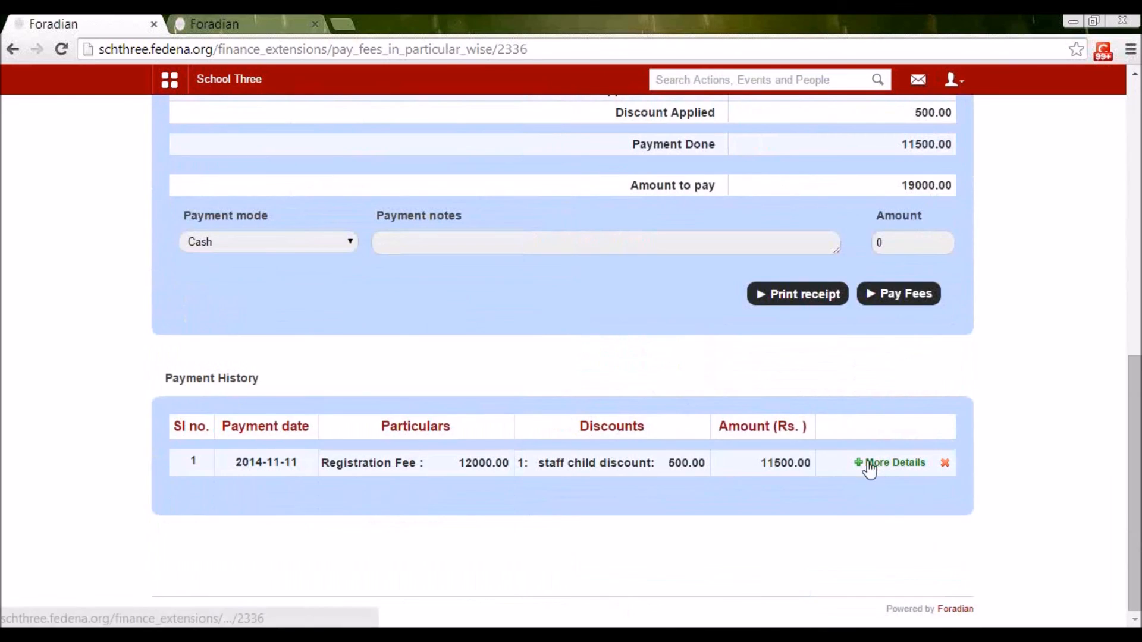
left_click(869, 468)
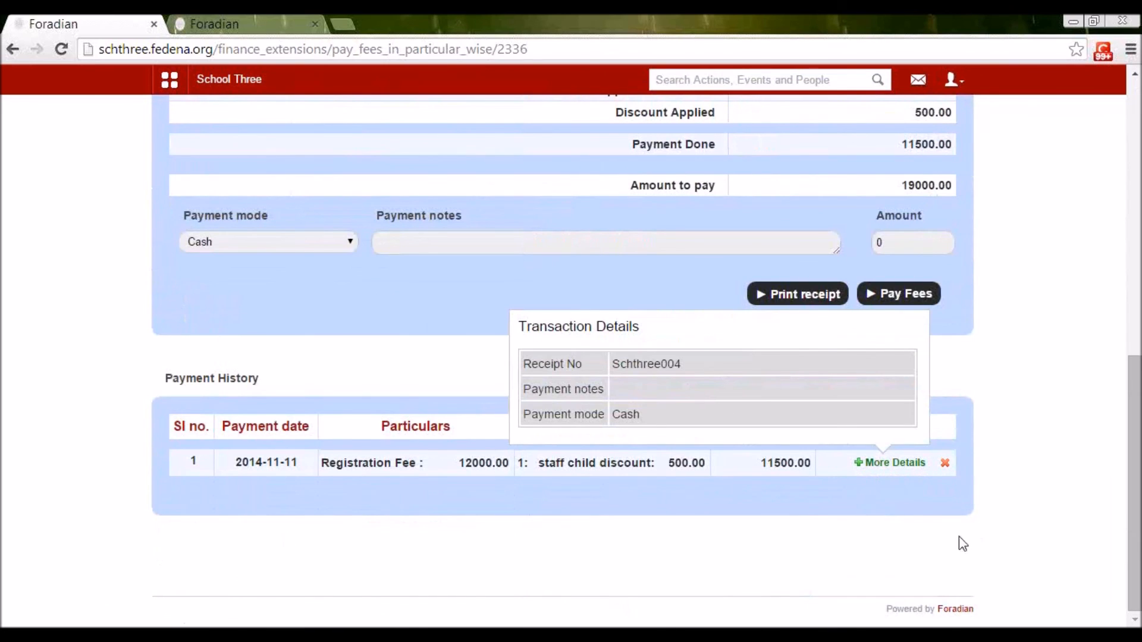
scroll(865, 467, "up", 5)
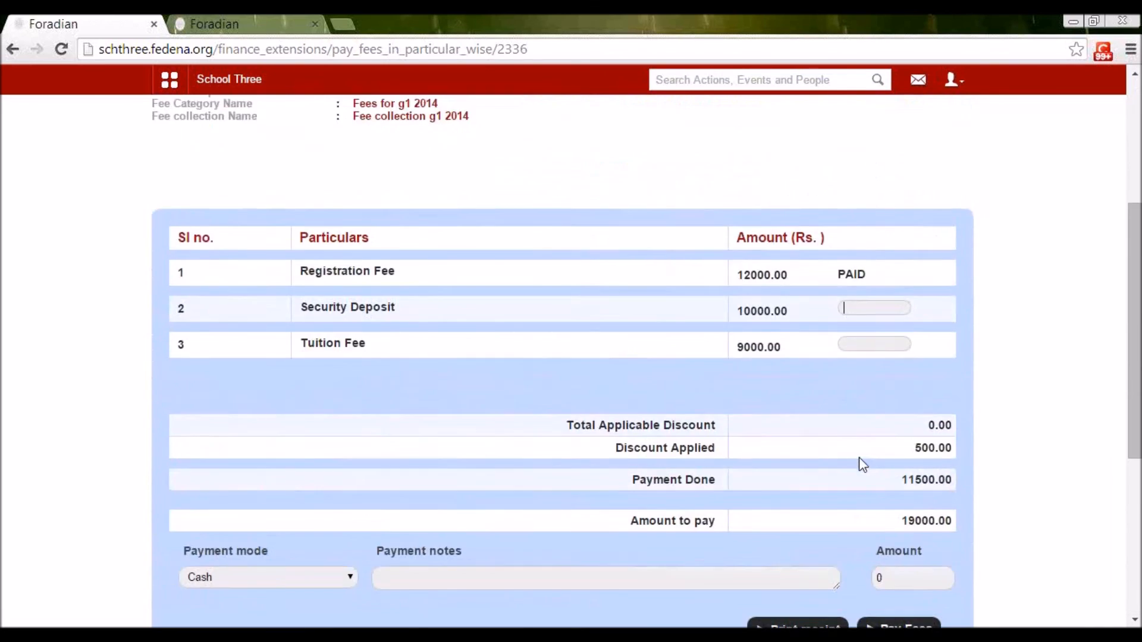
scroll(519, 347, "up", 4)
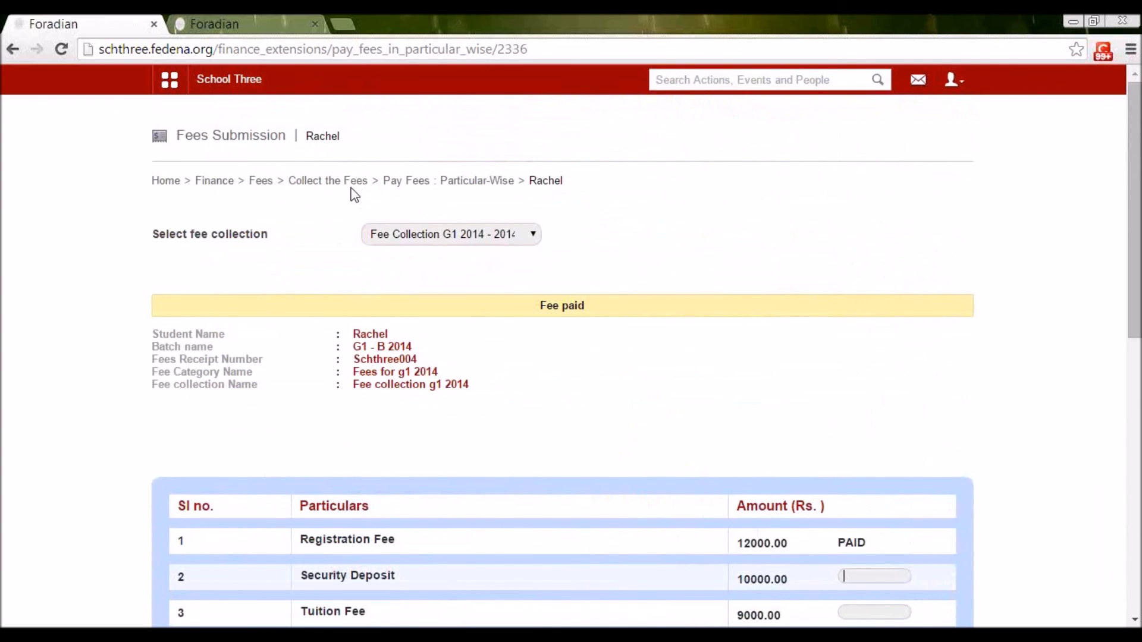
scroll(563, 377, "down", 10)
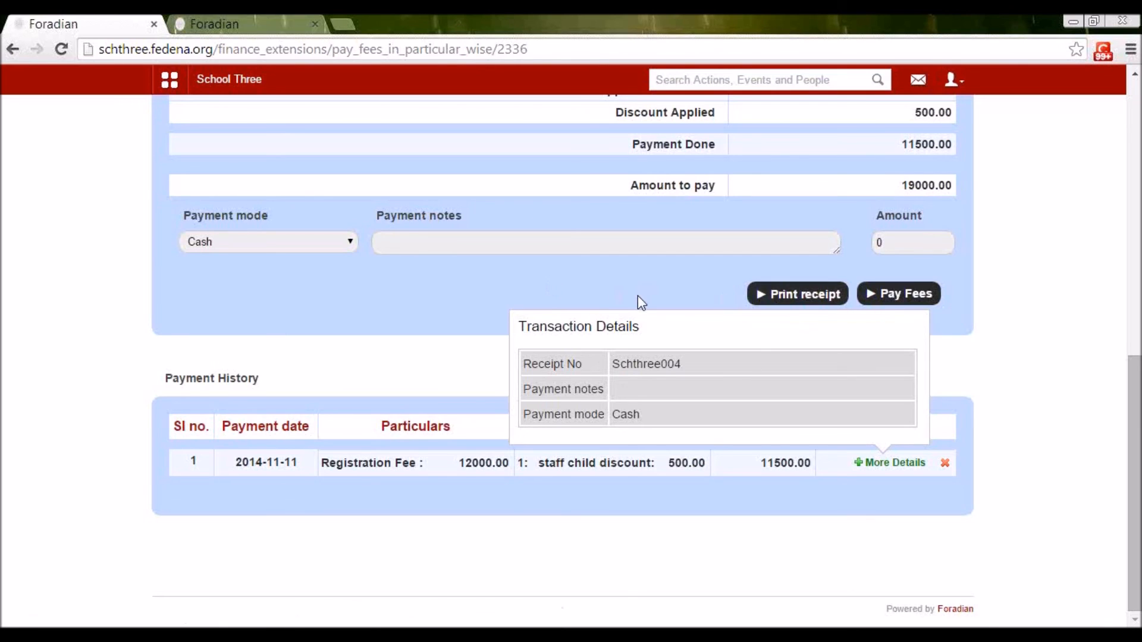
scroll(637, 298, "up", 10)
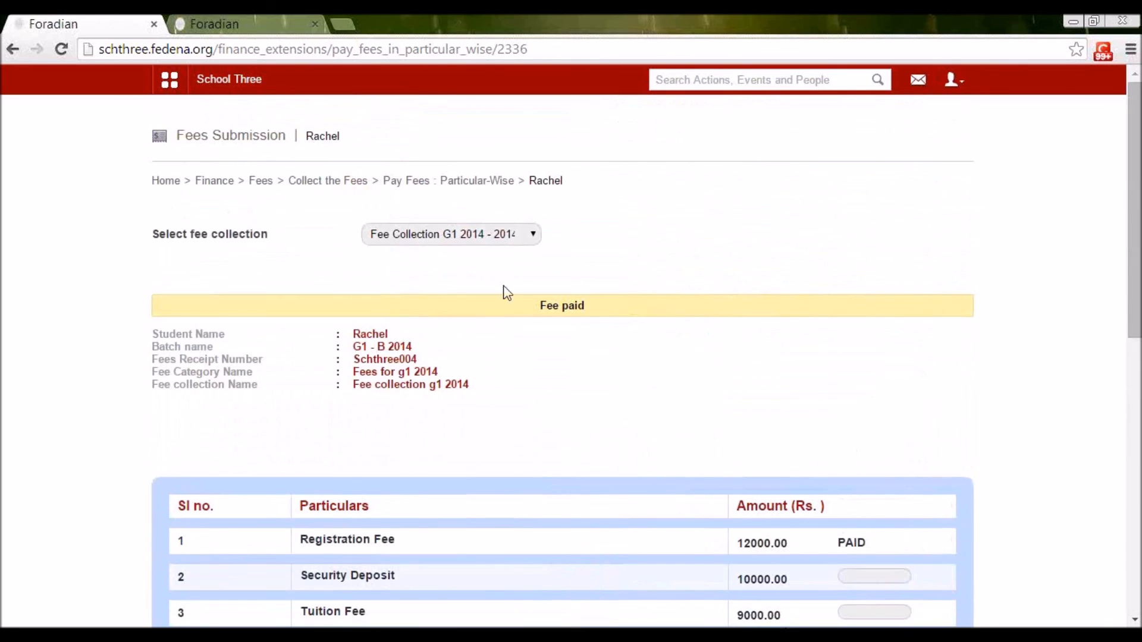
Look up the staff-child student of batch G1 - A 2014 in Fees Structure and show Fee Collection G1 2014.
left_click(266, 186)
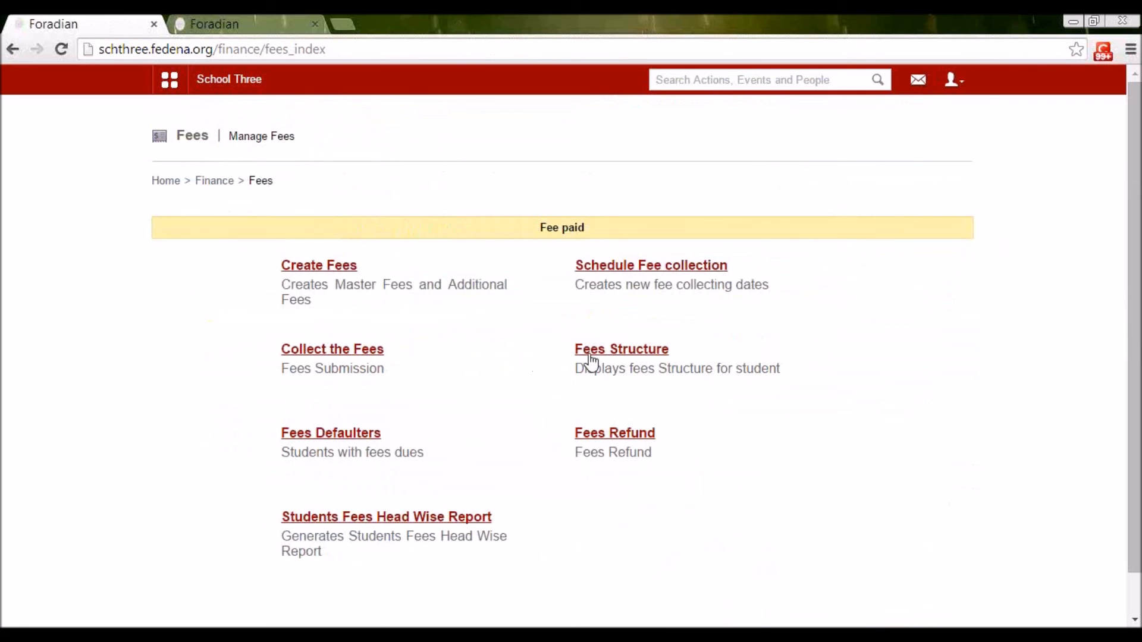
left_click(590, 356)
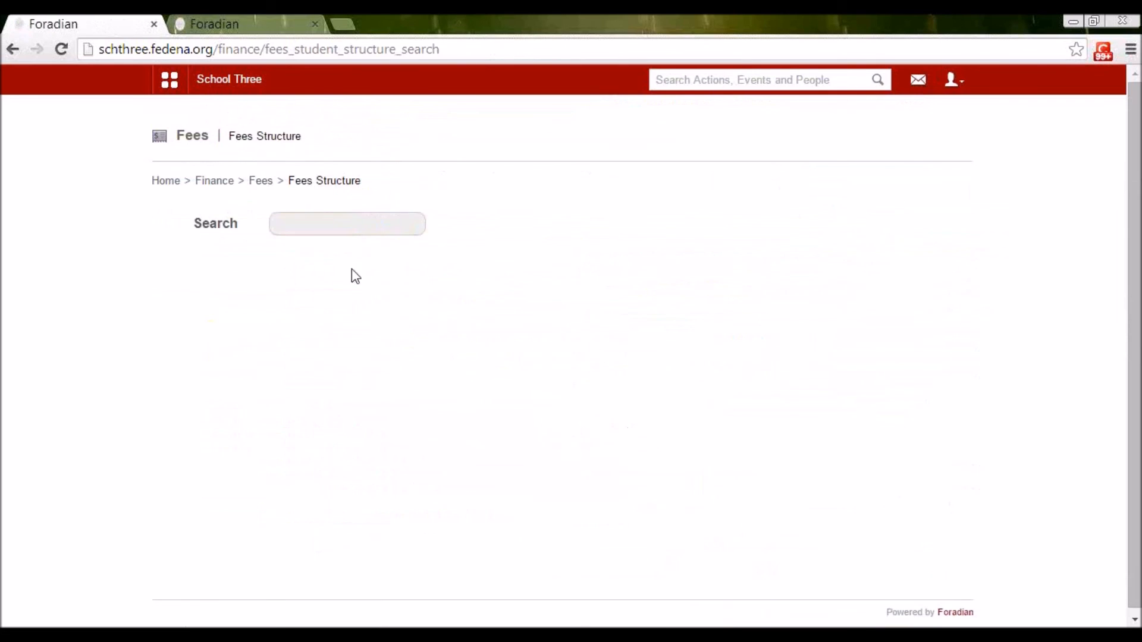
left_click(335, 232)
type("jack")
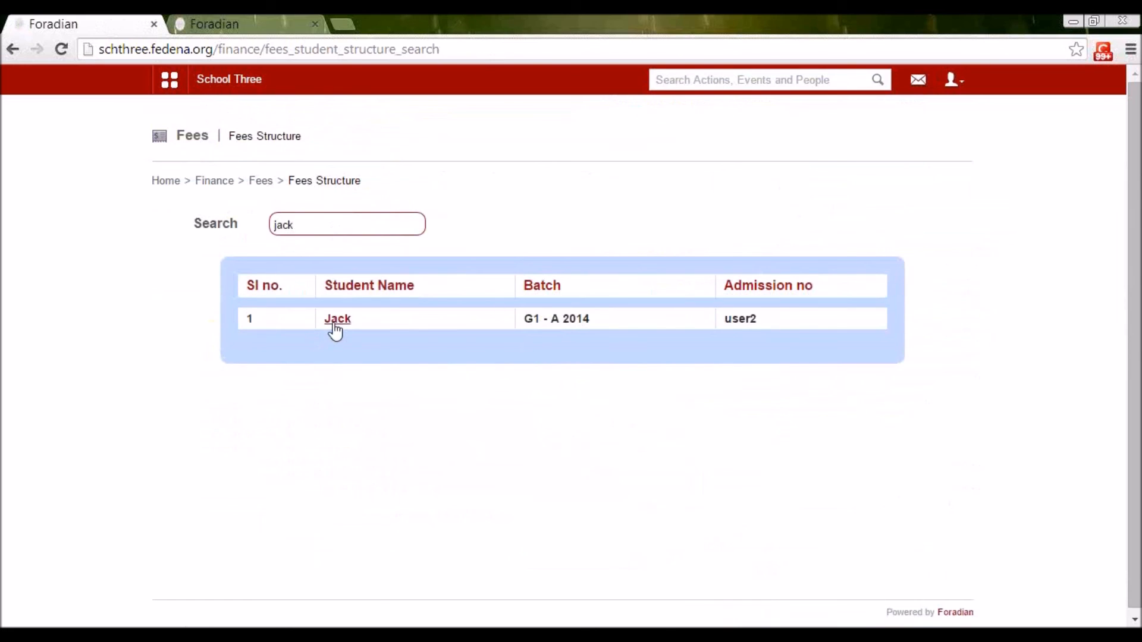
left_click(335, 330)
left_click(394, 237)
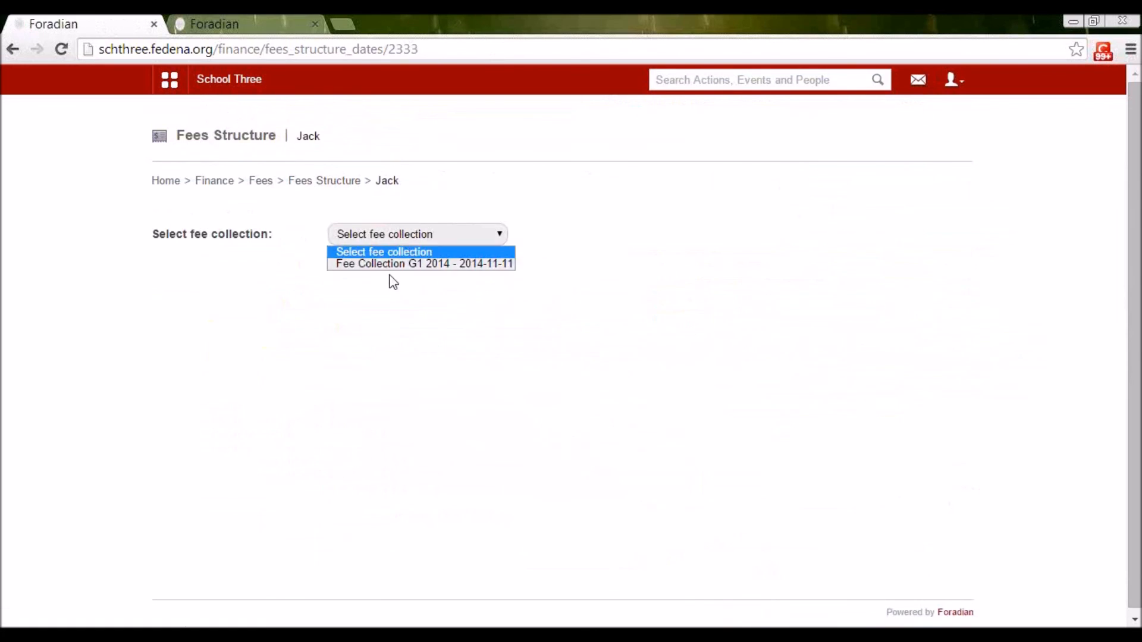
left_click(385, 264)
Examine the fee structure's collection dates, particulars, discount and total fees.
scroll(494, 476, "down", 3)
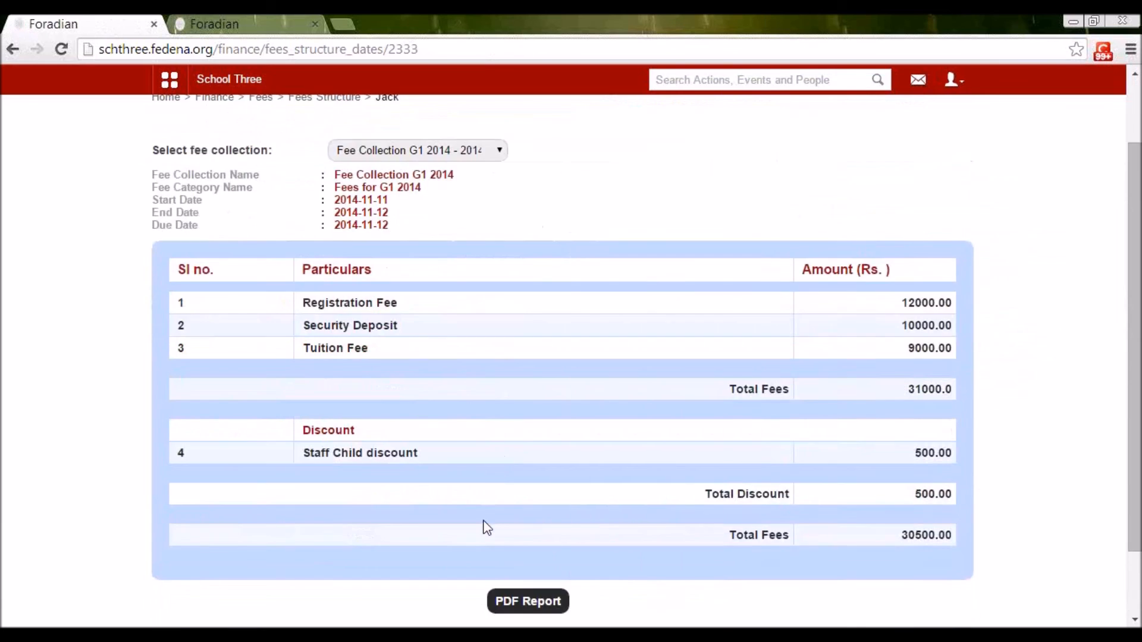
scroll(487, 528, "down", 2)
scroll(487, 527, "up", 2)
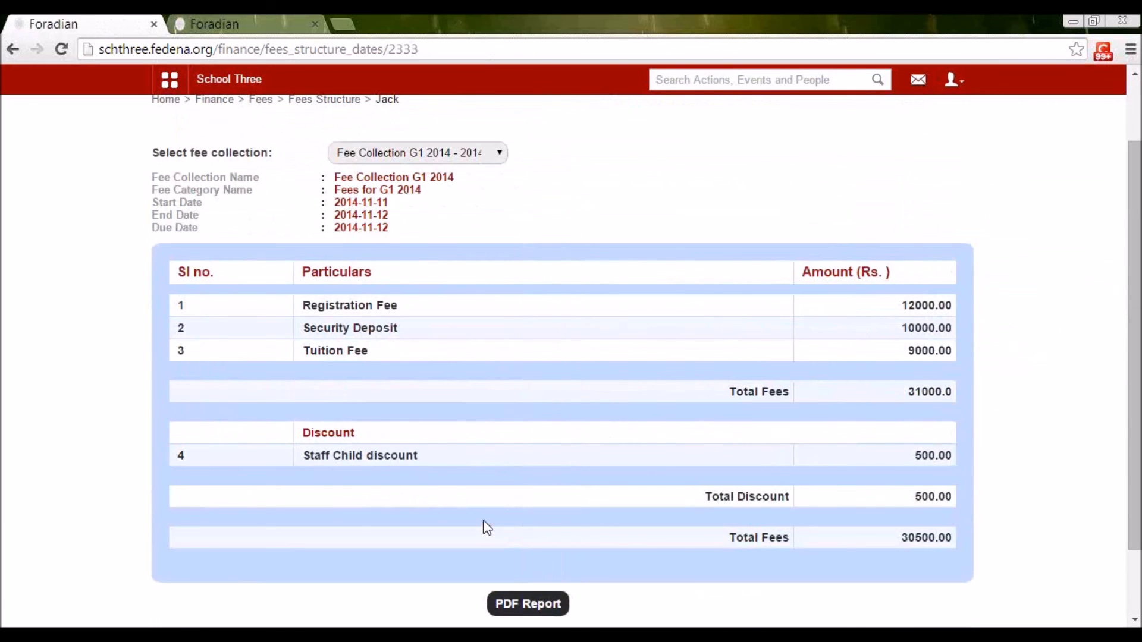
scroll(486, 527, "up", 2)
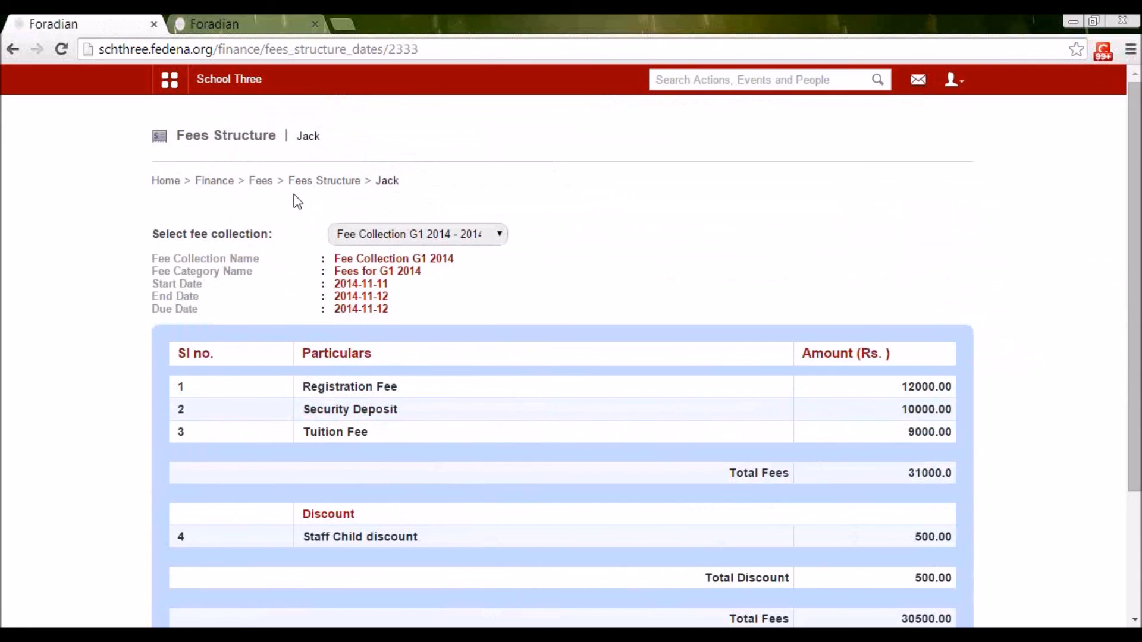
scroll(603, 356, "down", 4)
scroll(606, 366, "up", 2)
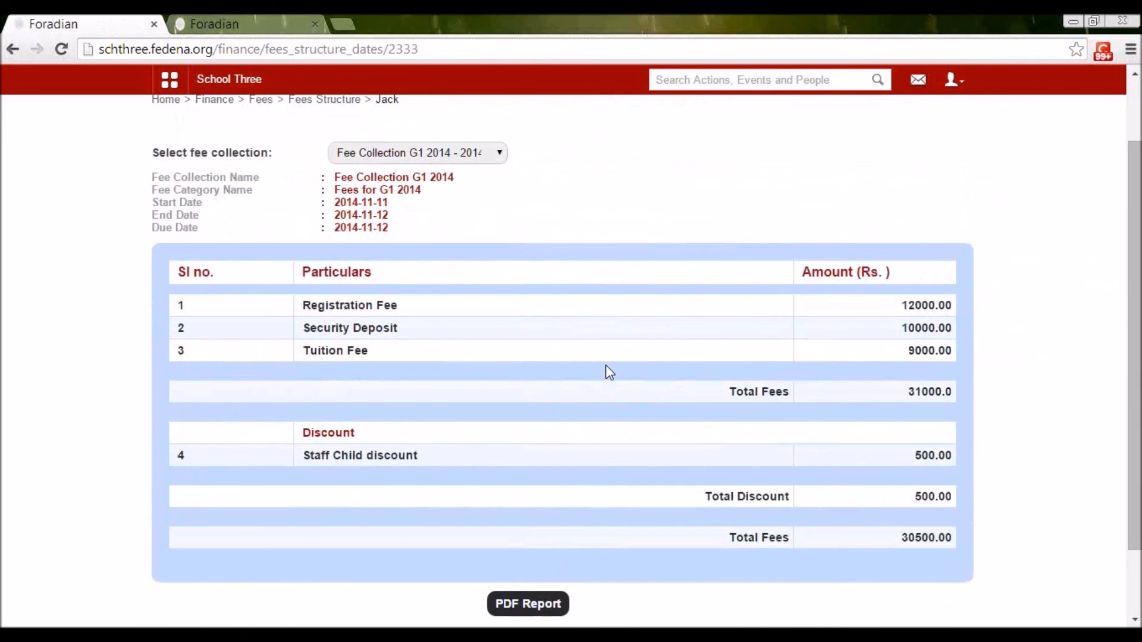
scroll(569, 305, "up", 2)
List the fees defaulters of Grade 1, batch G1 - A 2014, for Fee Collection G1 2014.
key("alt+Left")
left_click(270, 178)
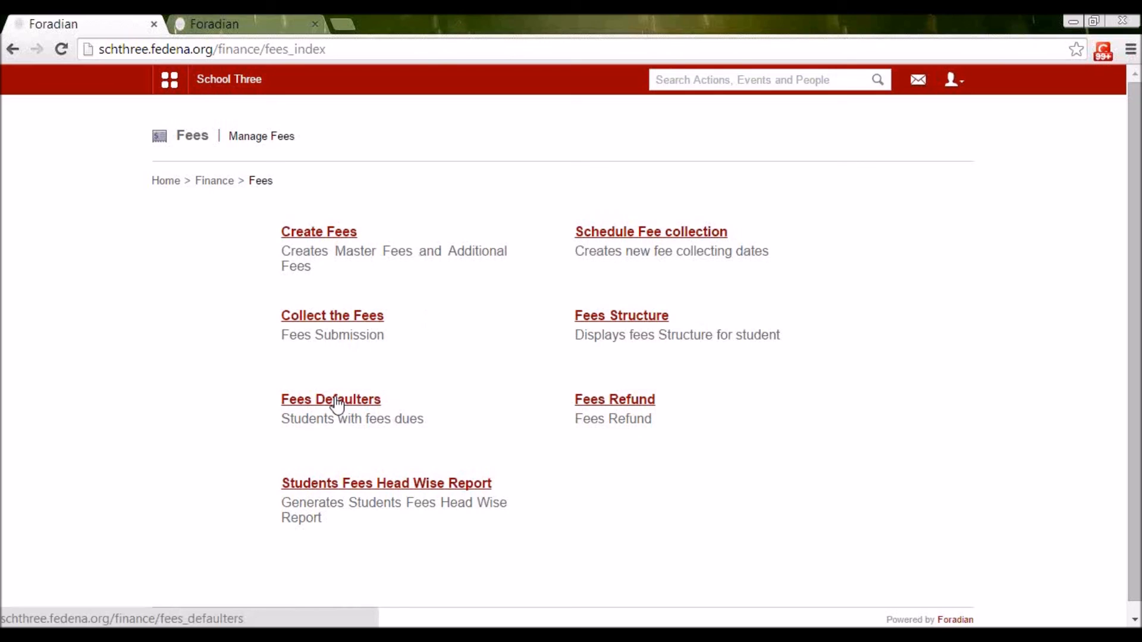
left_click(337, 404)
left_click(574, 238)
left_click(579, 262)
left_click(580, 275)
left_click(580, 299)
left_click(576, 307)
left_click(577, 334)
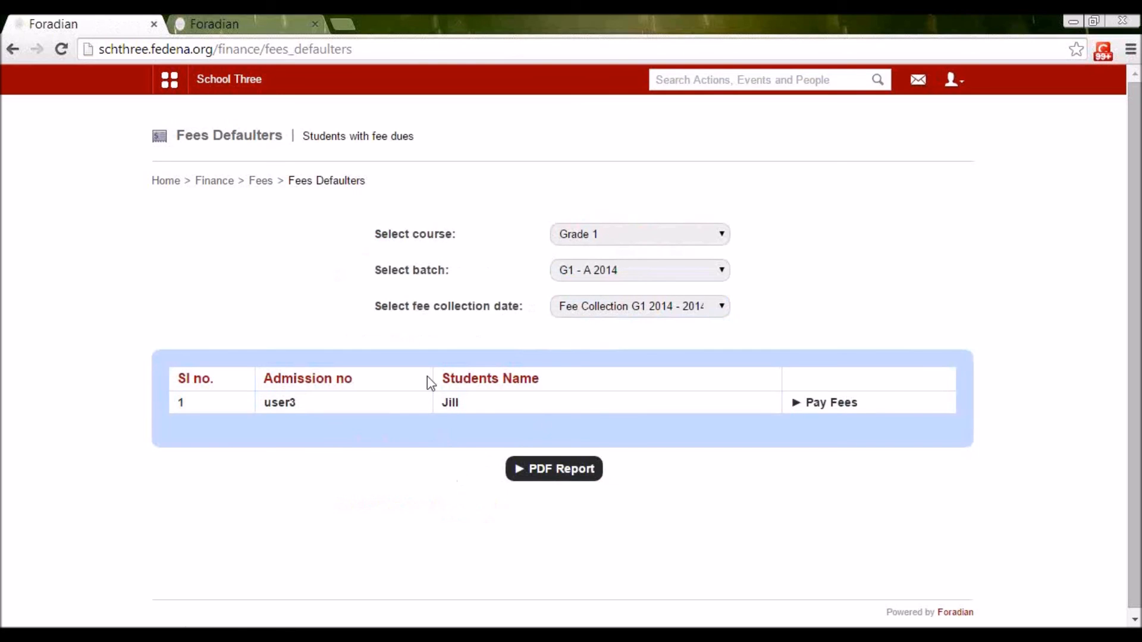
Switch the defaulters list to batch G1 - B 2014 for Fee Collection G1 2014.
left_click(592, 276)
left_click(591, 307)
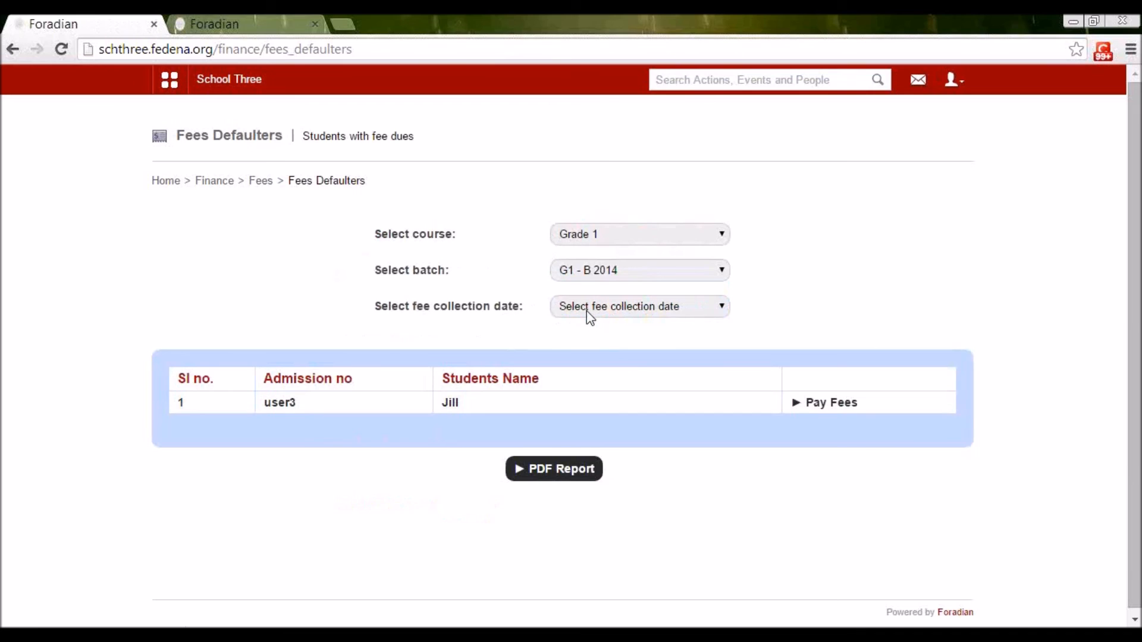
left_click(602, 316)
left_click(605, 335)
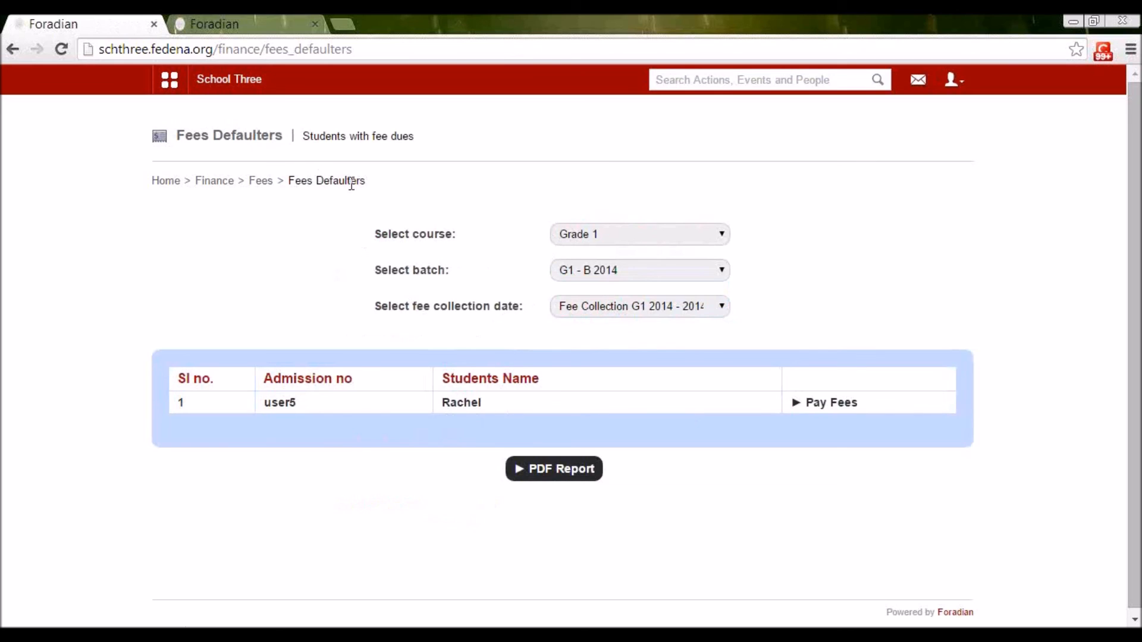
Start a fees refund rule for Fee Collection G1 2014 and name it "Year End refund".
left_click(257, 189)
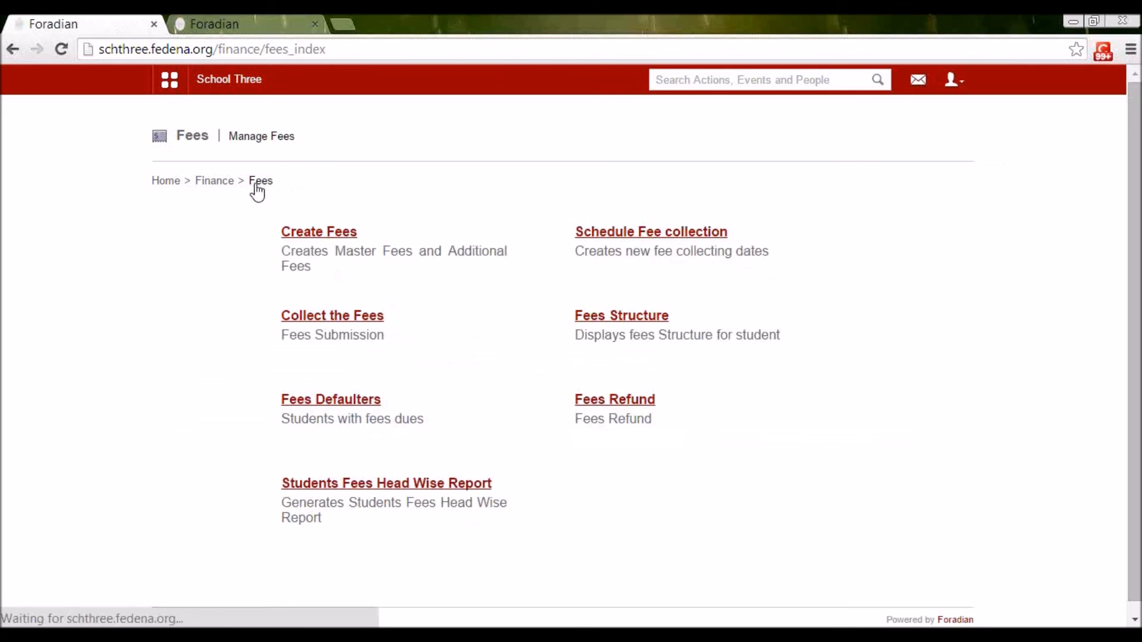
left_click(595, 402)
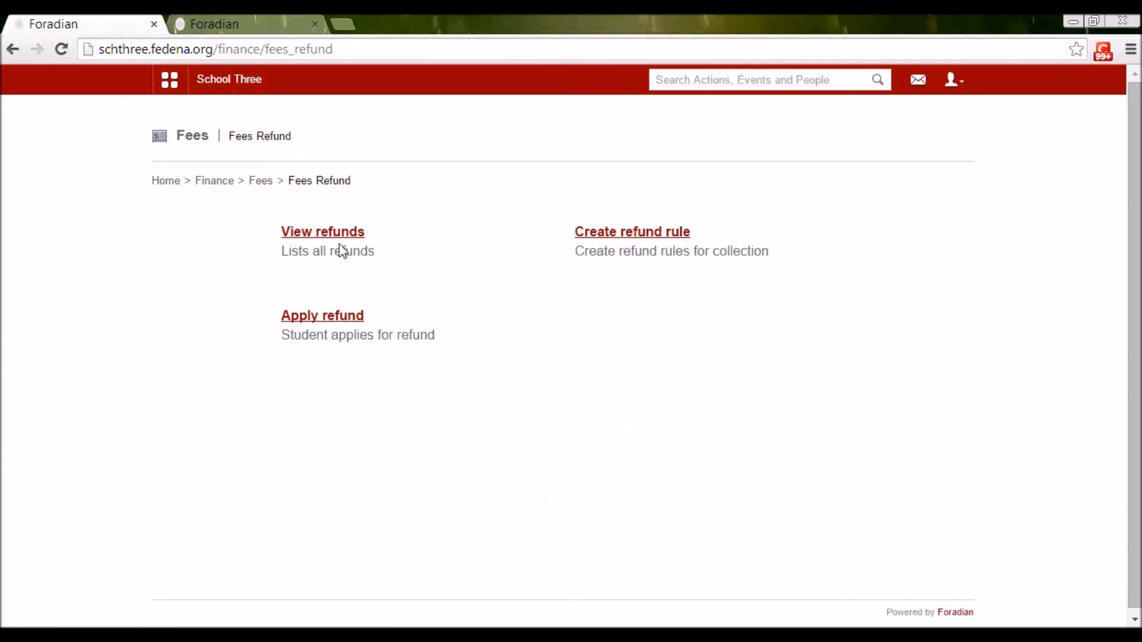
left_click(597, 235)
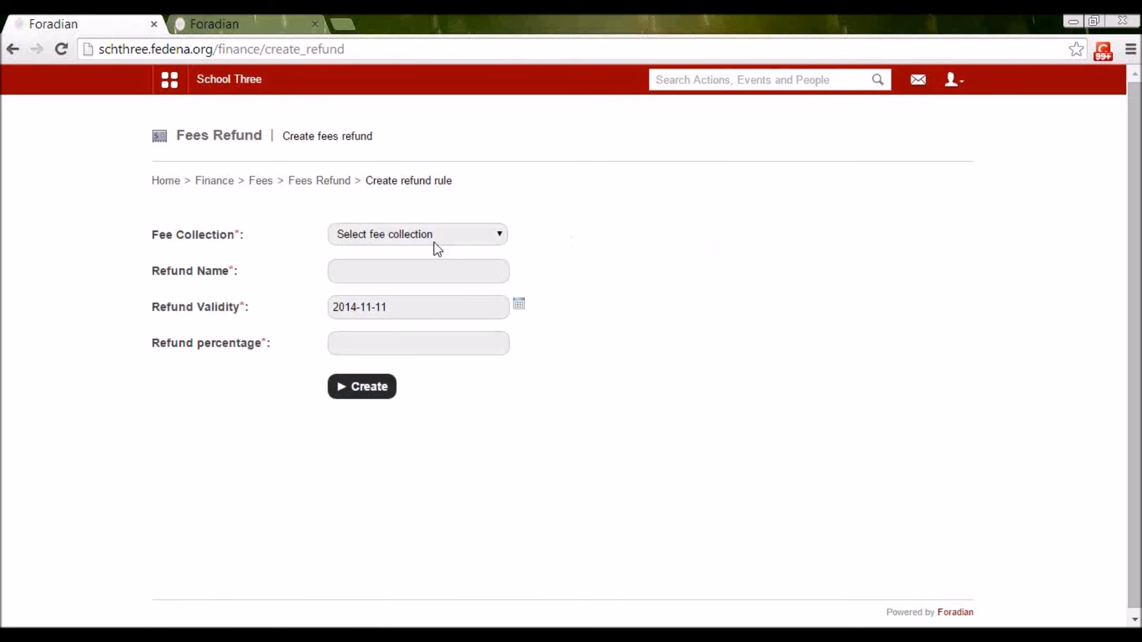
left_click(429, 237)
left_click(432, 265)
left_click(378, 281)
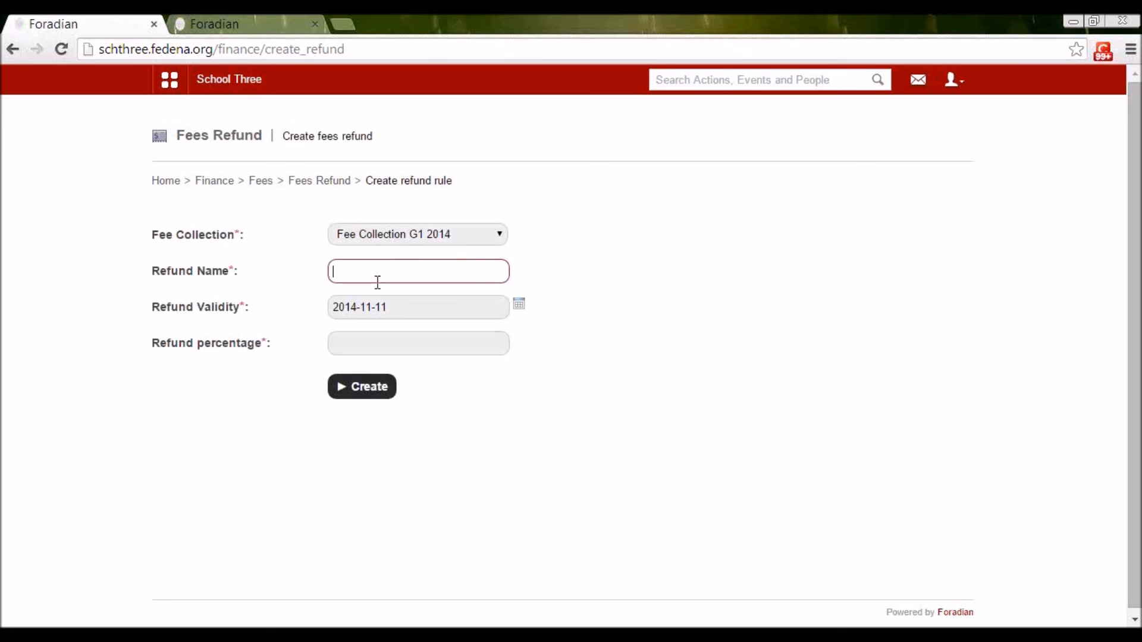
type("Year")
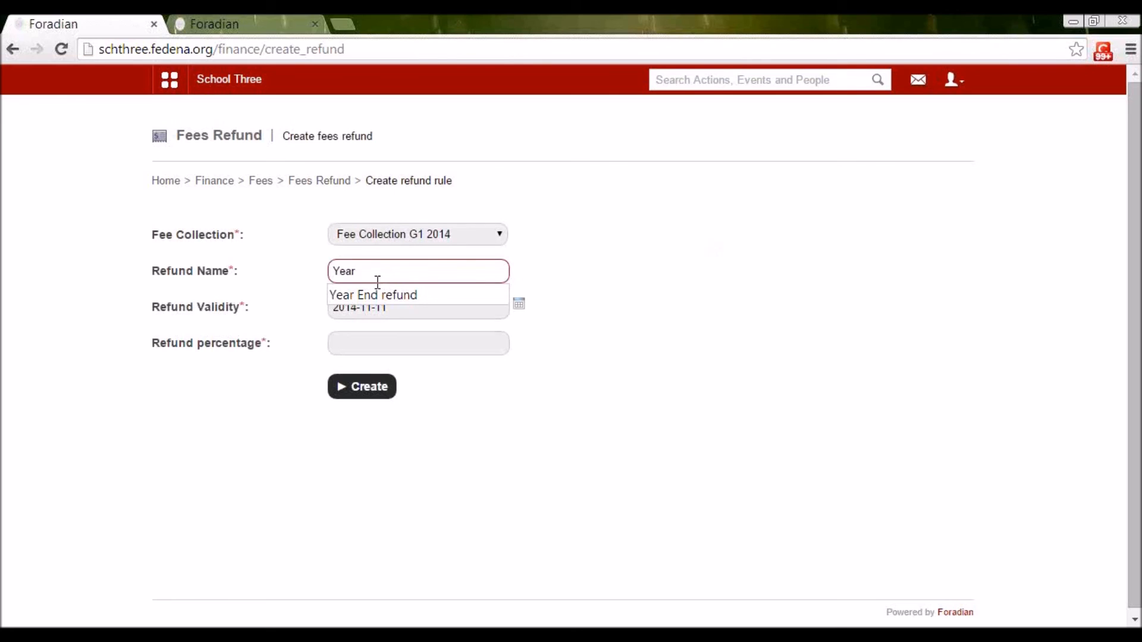
key("Down")
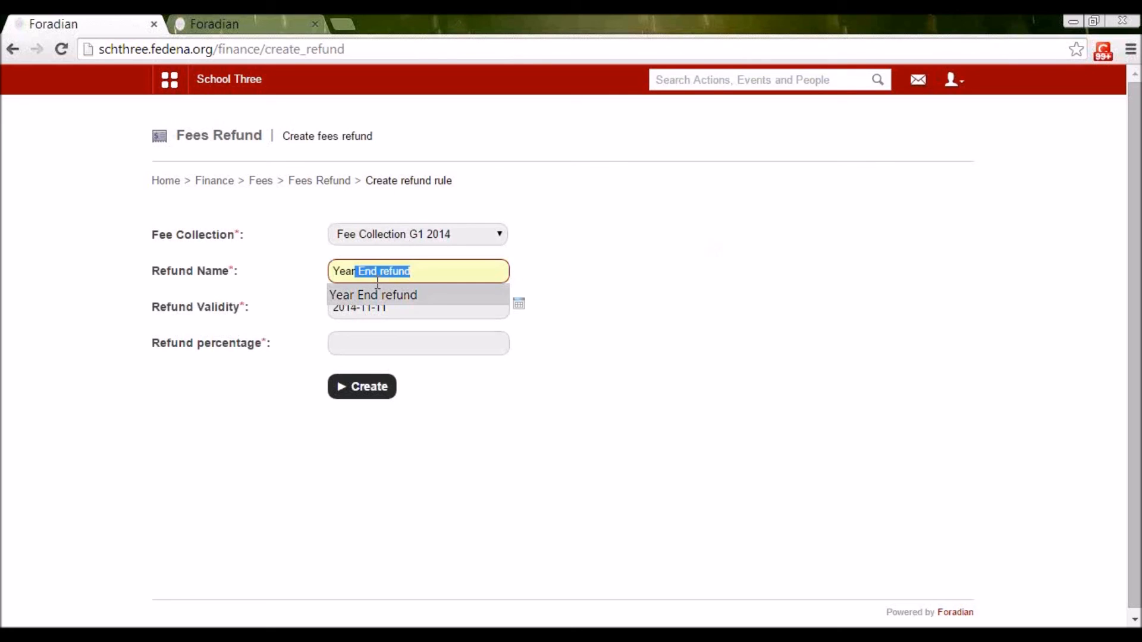
key("Return")
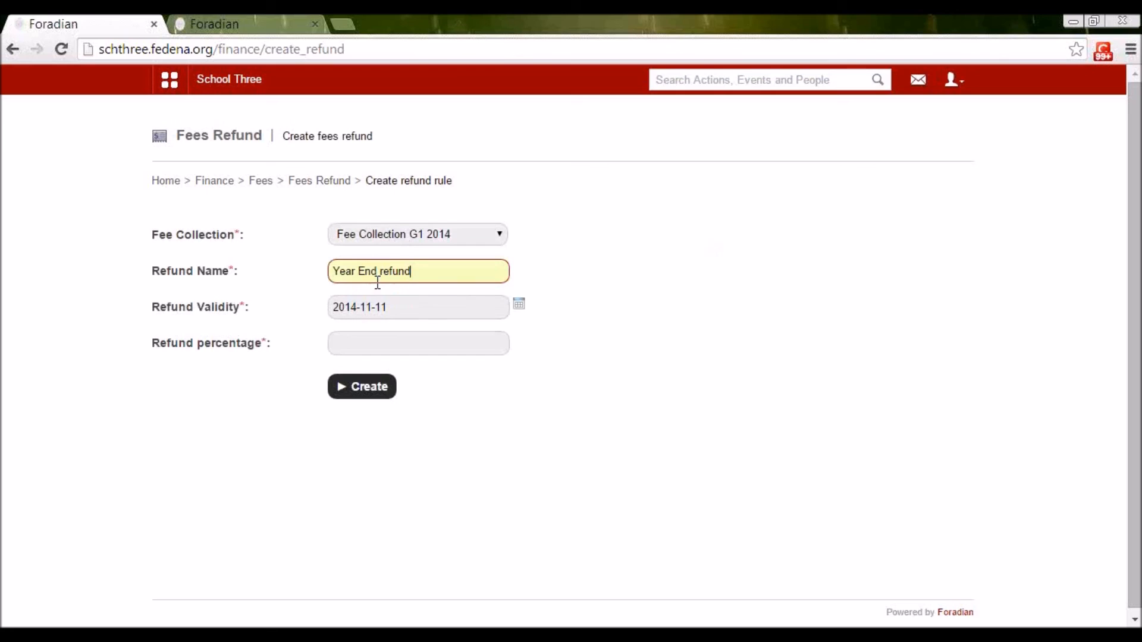
Set the refund percentage to 2 and create the refund rule.
left_click(378, 337)
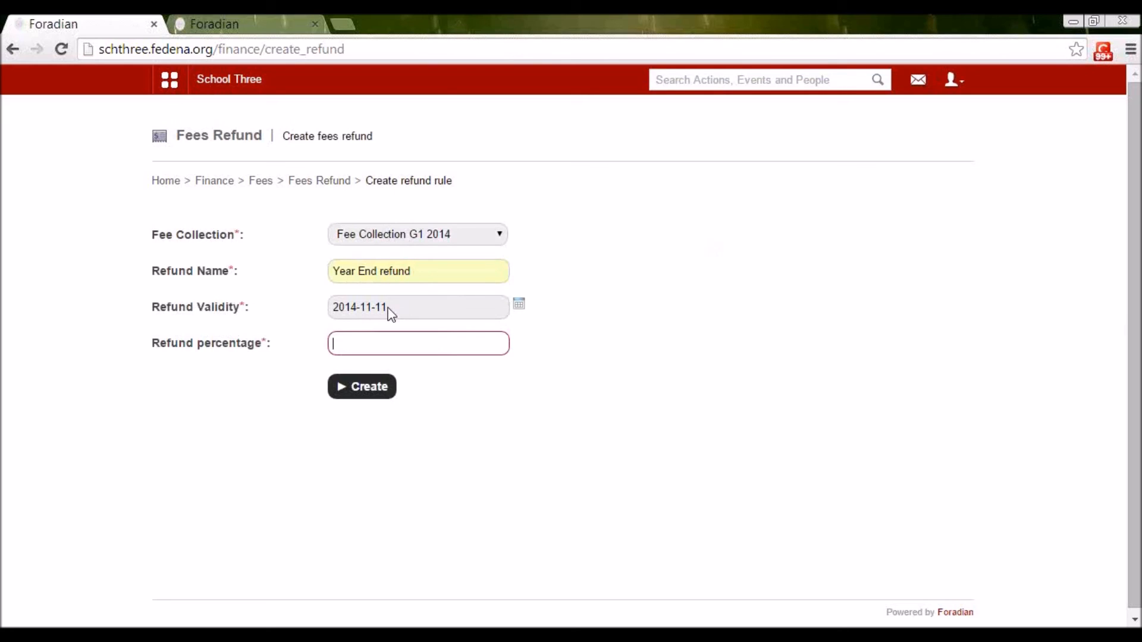
left_click(386, 348)
type("2")
left_click(481, 407)
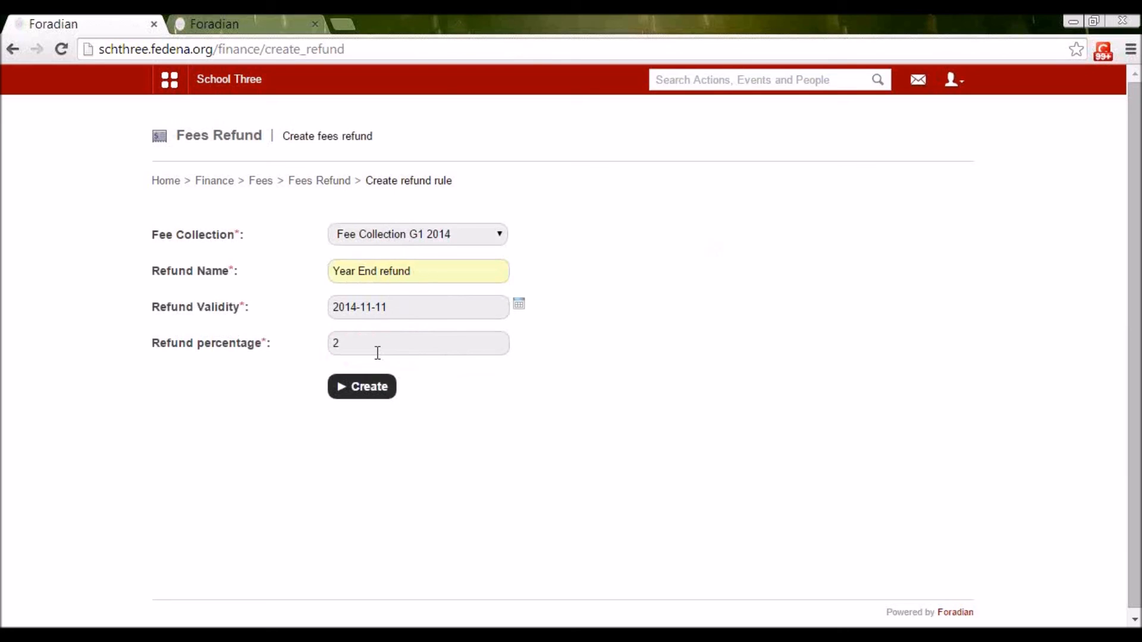
left_click(370, 388)
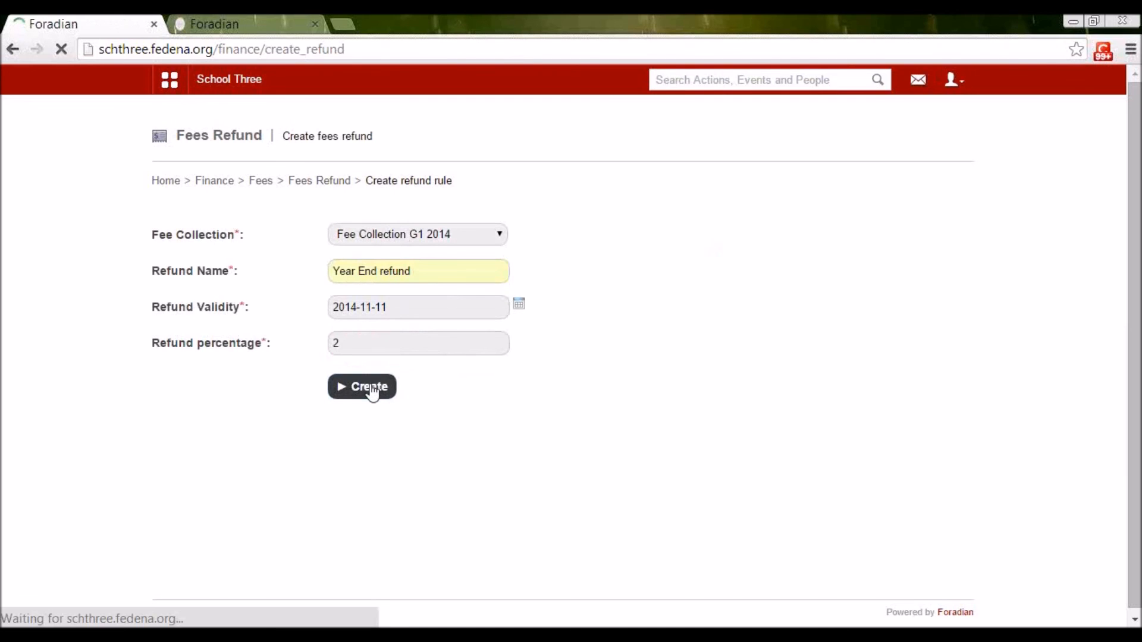
Open a refund application for the staff-child student of batch G1 - A 2014 and choose Fee Collection G1 2014.
left_click(331, 182)
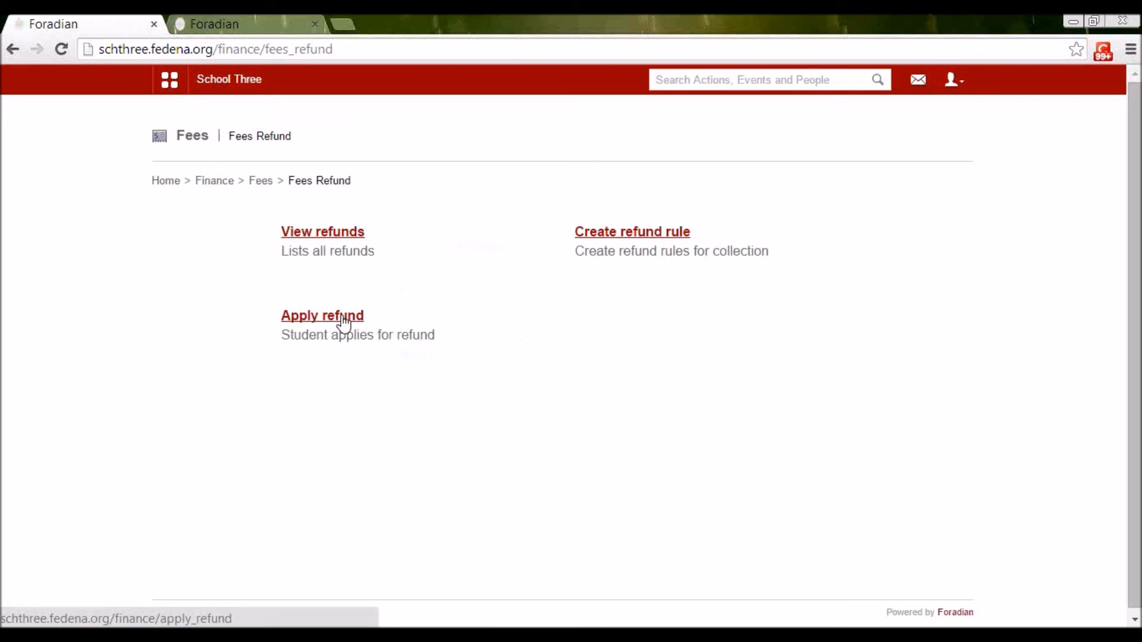
left_click(343, 317)
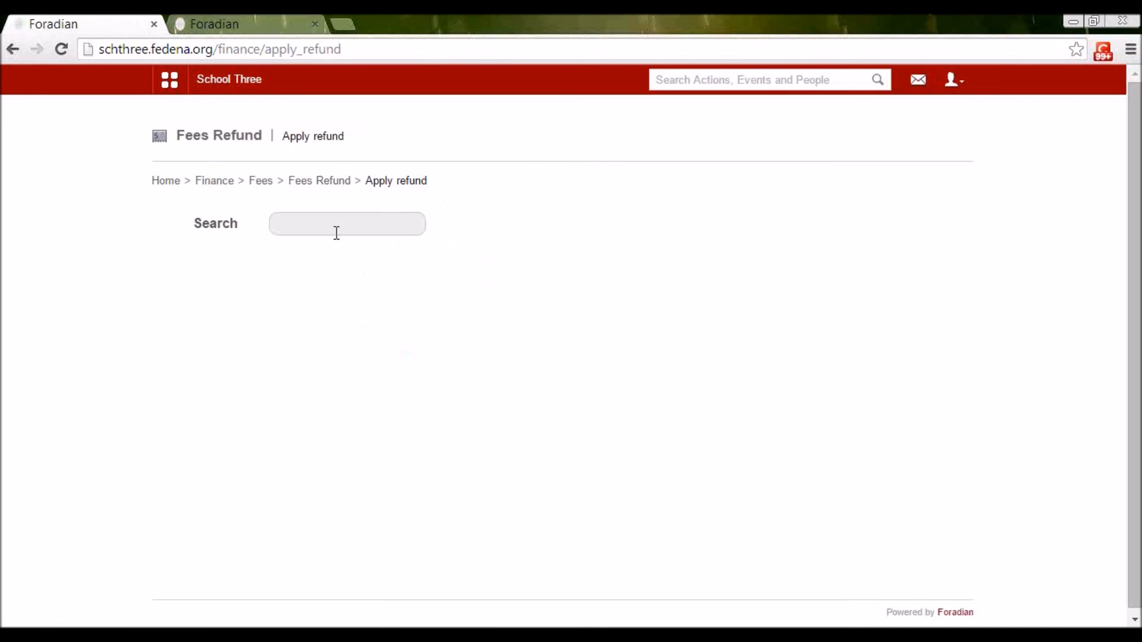
left_click(336, 233)
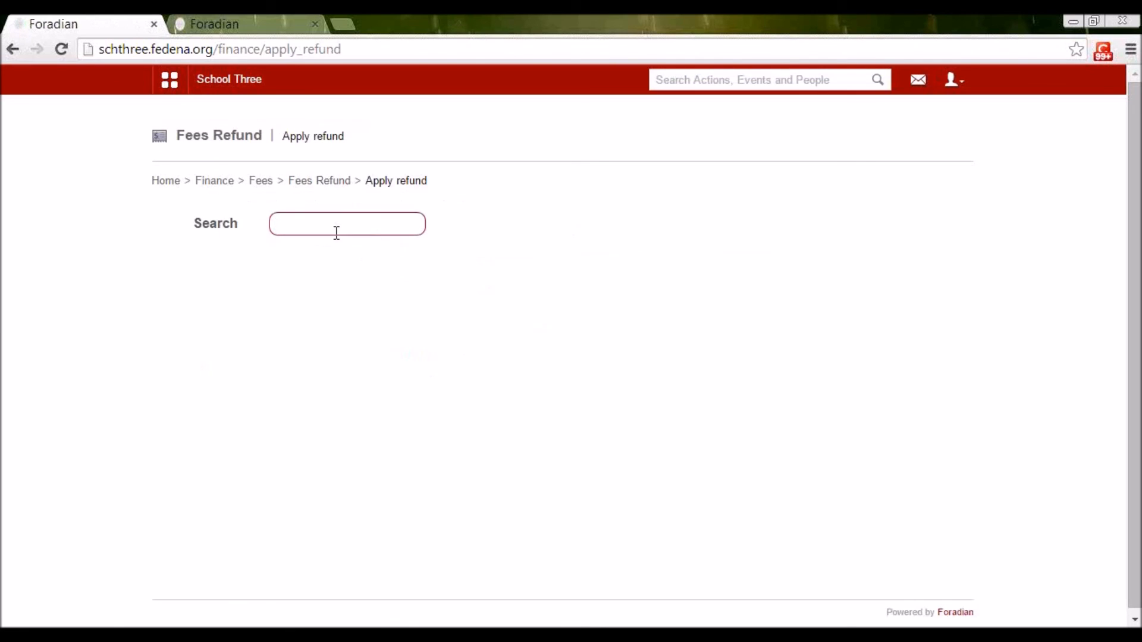
type("ck")
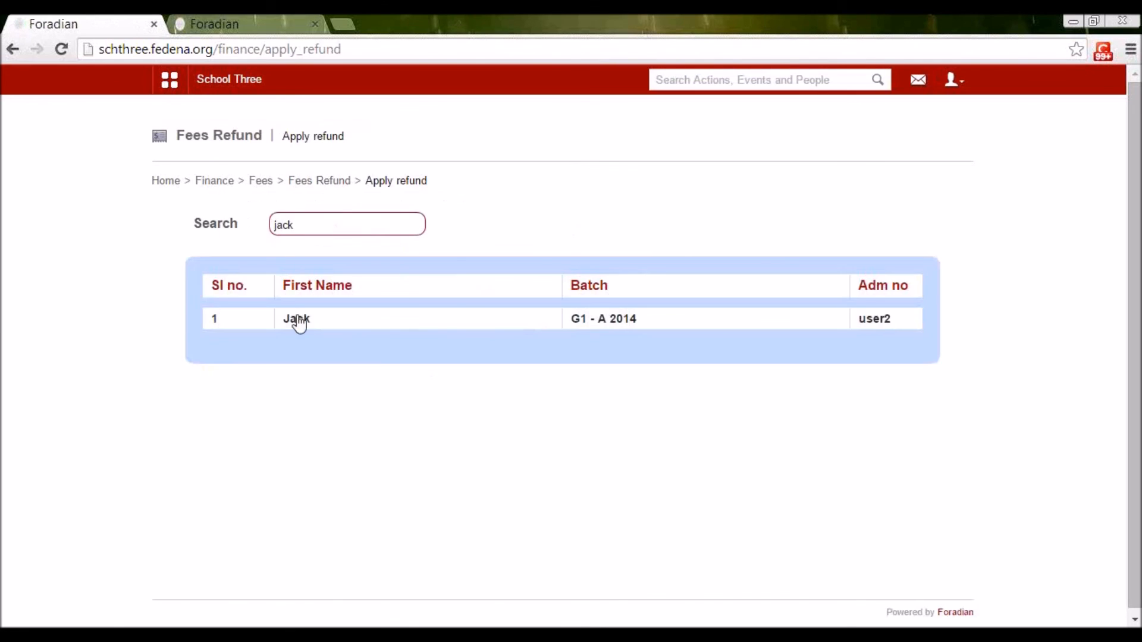
left_click(301, 324)
left_click(445, 238)
left_click(425, 265)
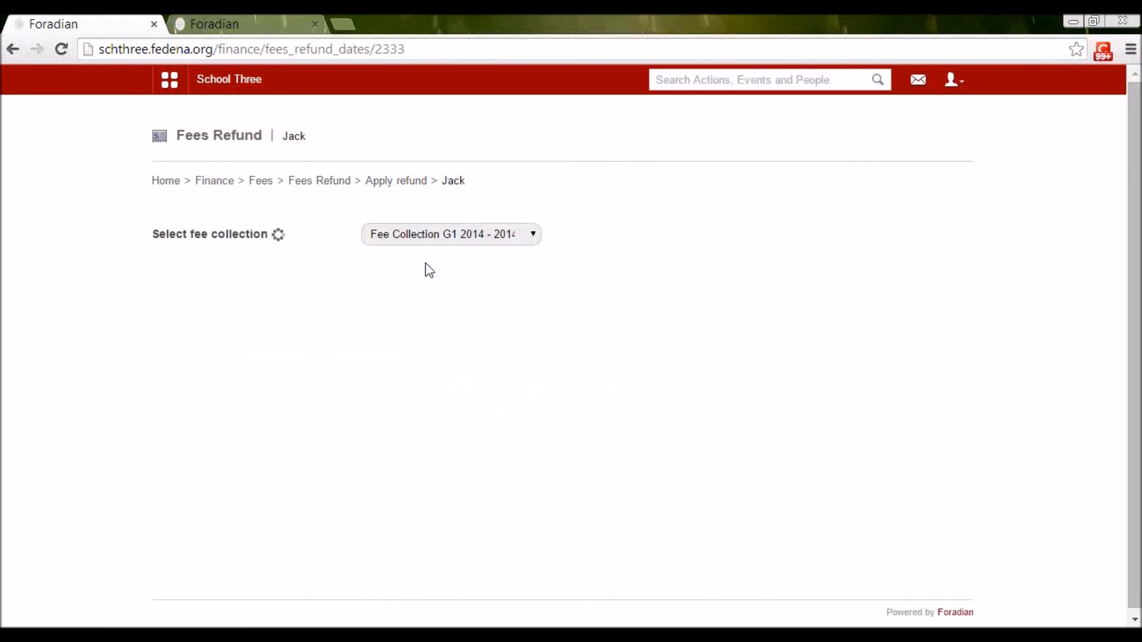
Check the total fees against the amount to refund, and issue the refund with the description "refunded".
scroll(426, 257, "down", 4)
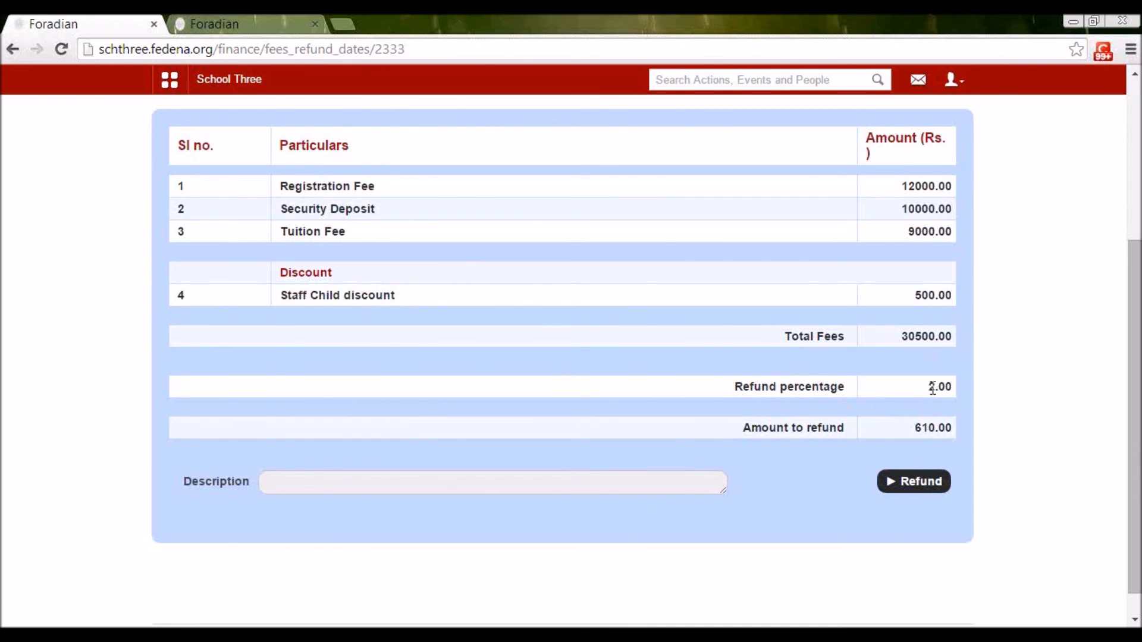
left_click_drag(899, 336, 951, 331)
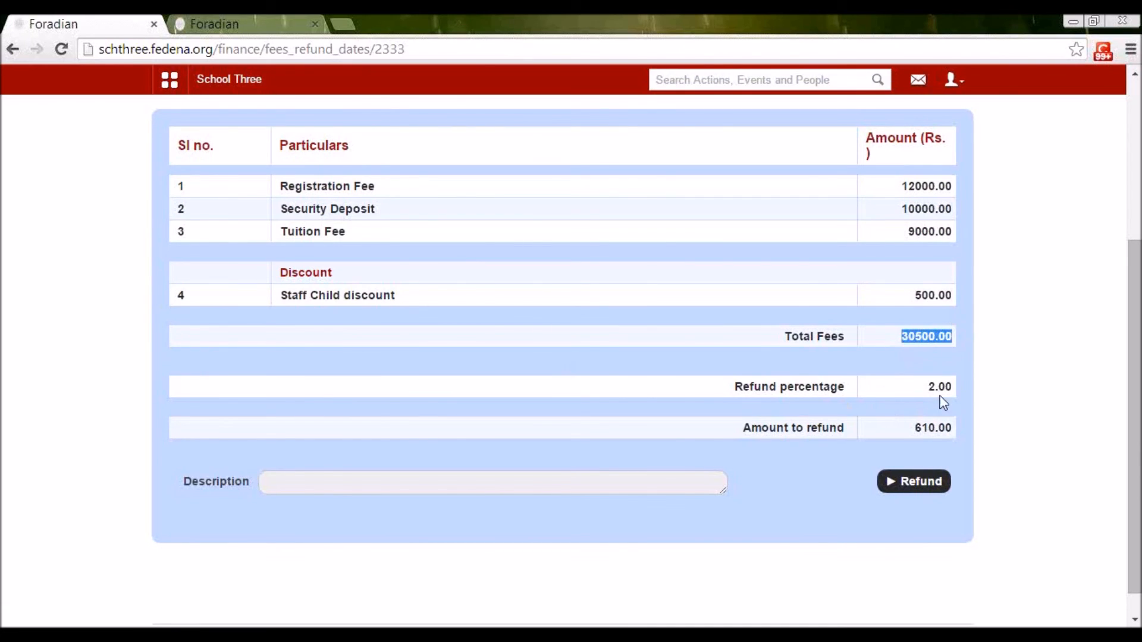
left_click_drag(916, 428, 955, 433)
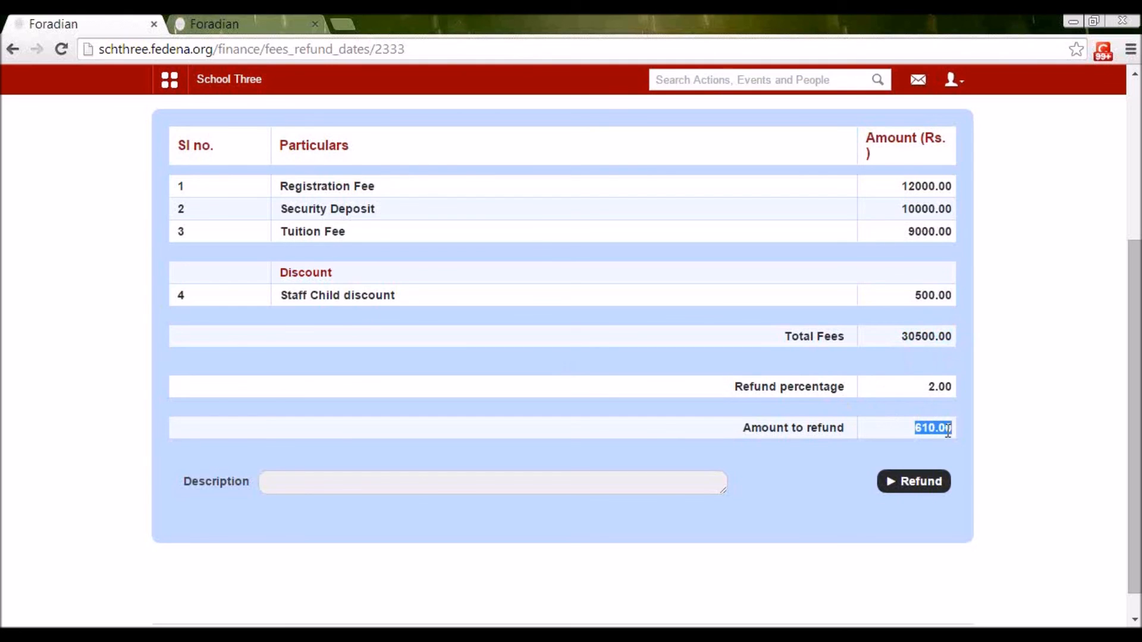
scroll(893, 445, "up", 2)
scroll(894, 445, "down", 2)
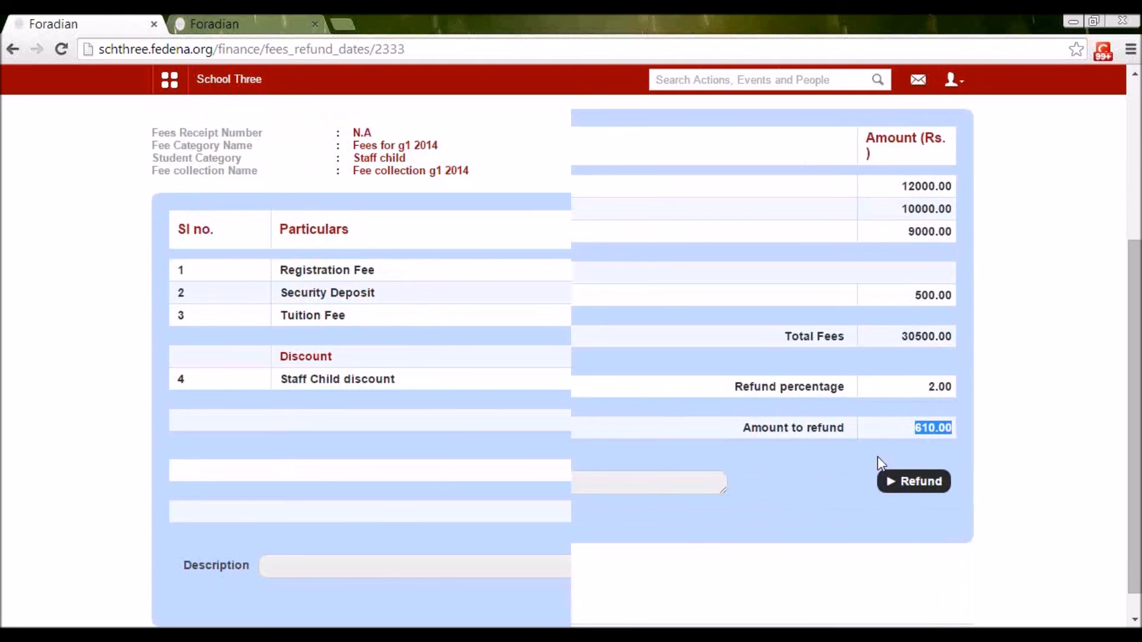
left_click(533, 481)
type("refunded")
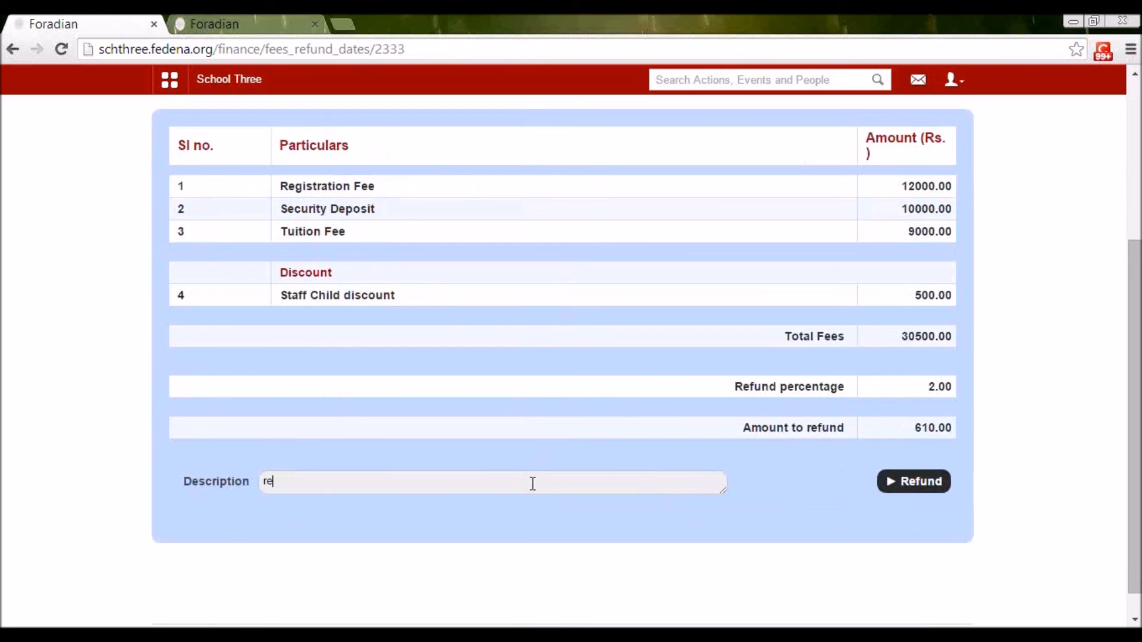
left_click(918, 483)
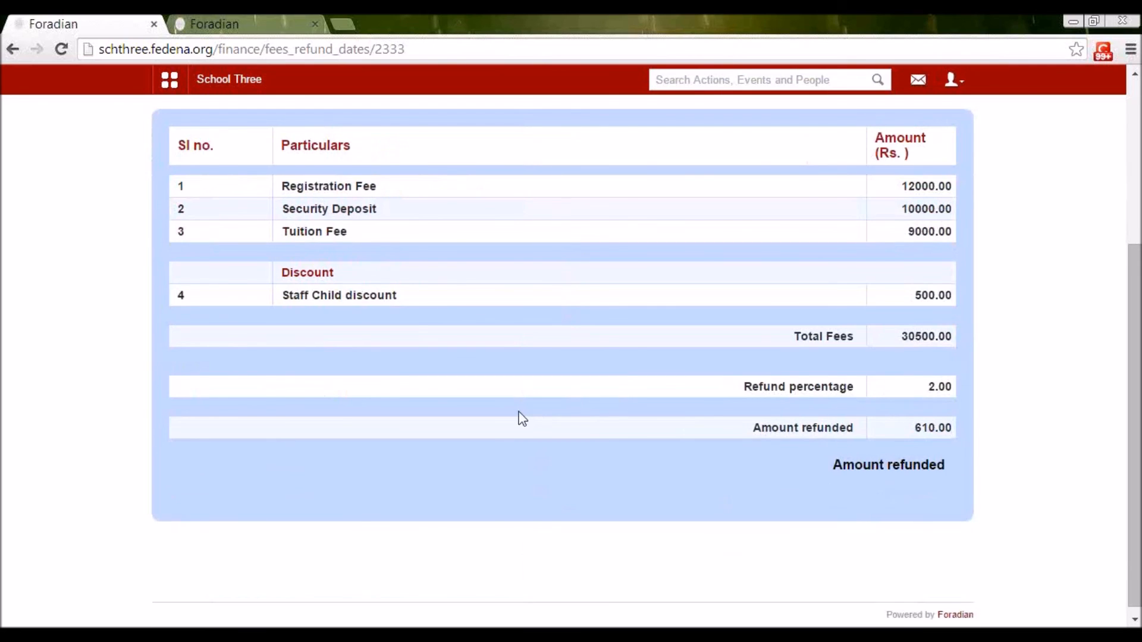
scroll(523, 419, "up", 5)
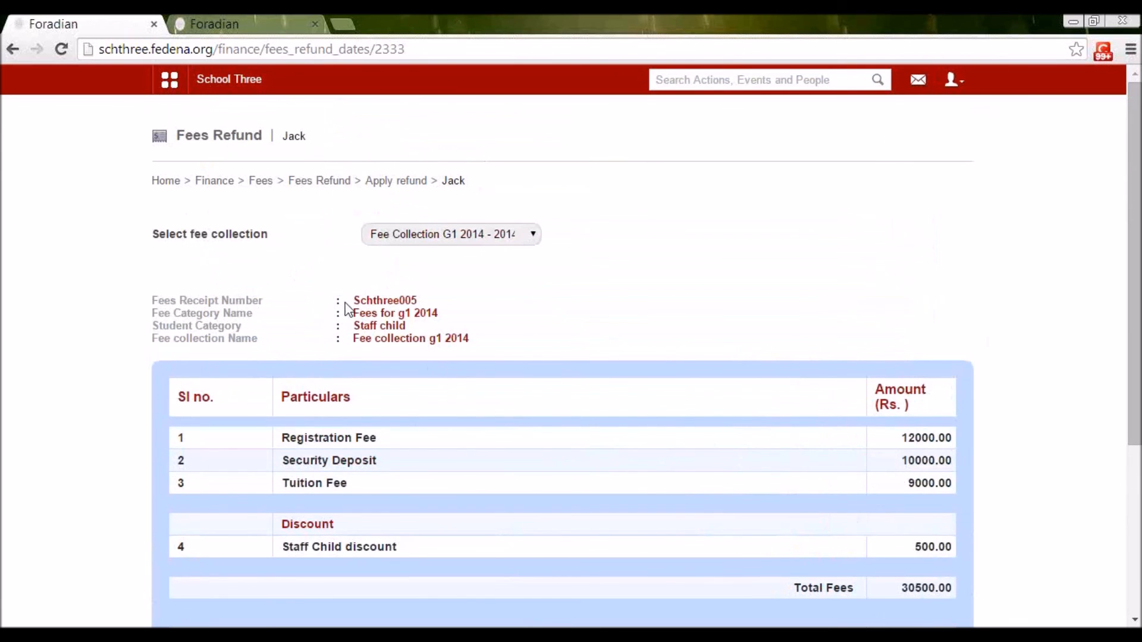
scroll(645, 436, "down", 3)
scroll(650, 440, "up", 3)
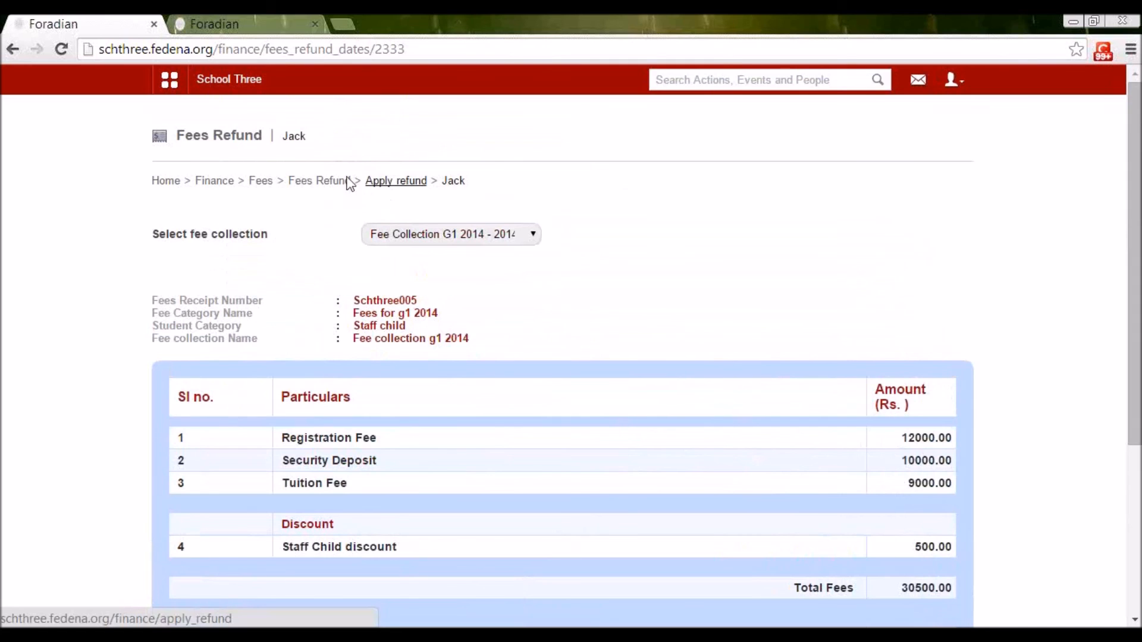
Generate the batch-wise fees head report for course Grade 1 with batches G1 - A 2014 and G1 - B 2014.
left_click(266, 187)
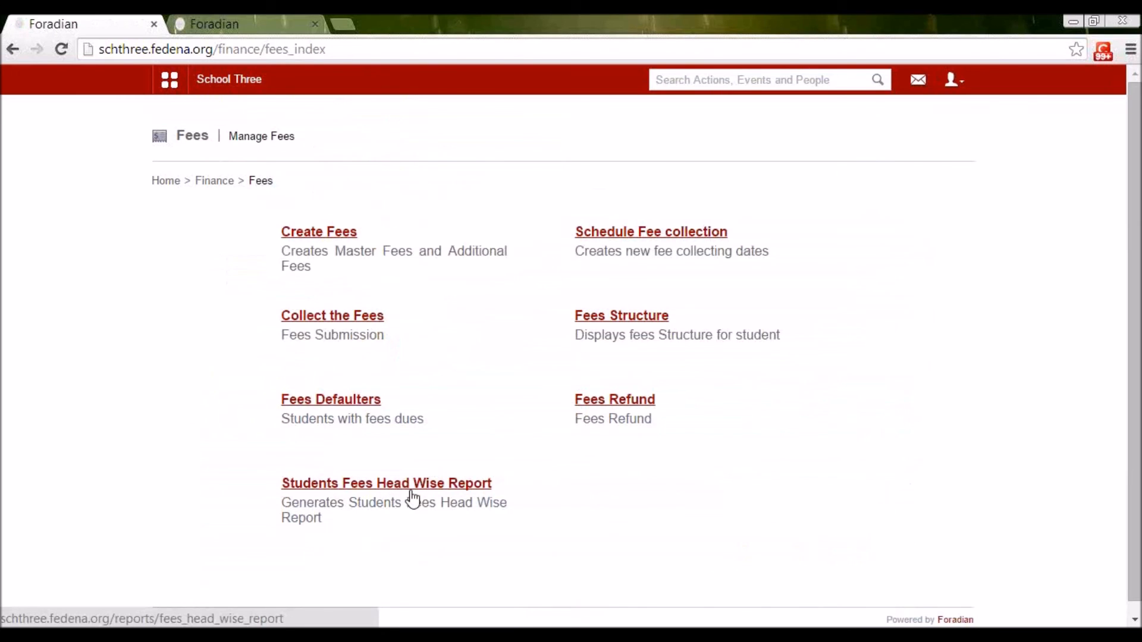
left_click(401, 482)
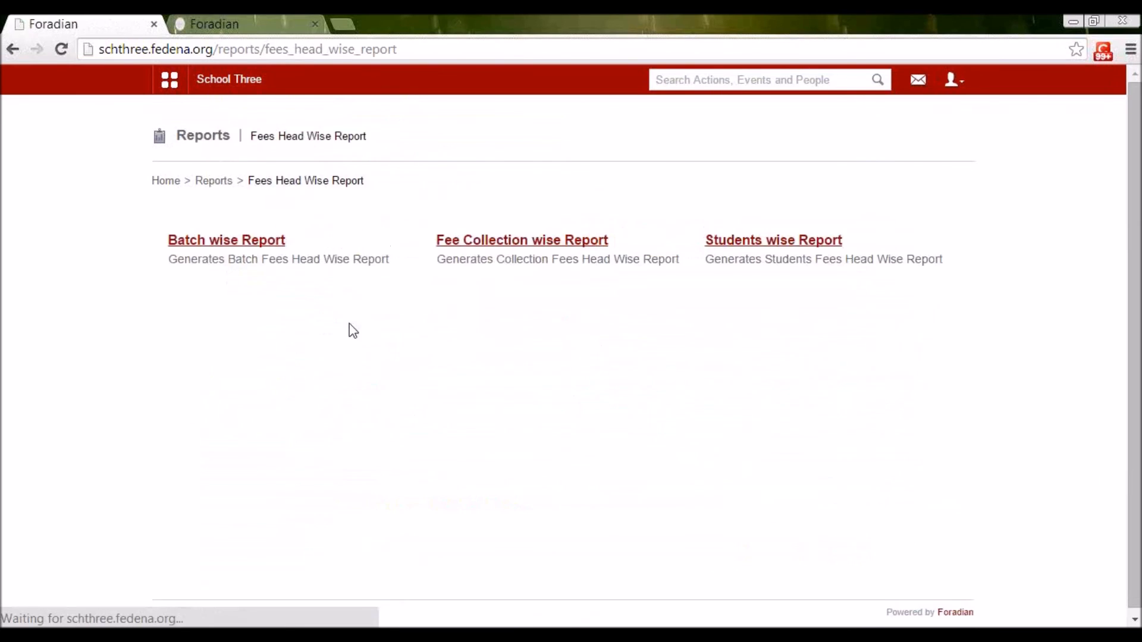
left_click(250, 241)
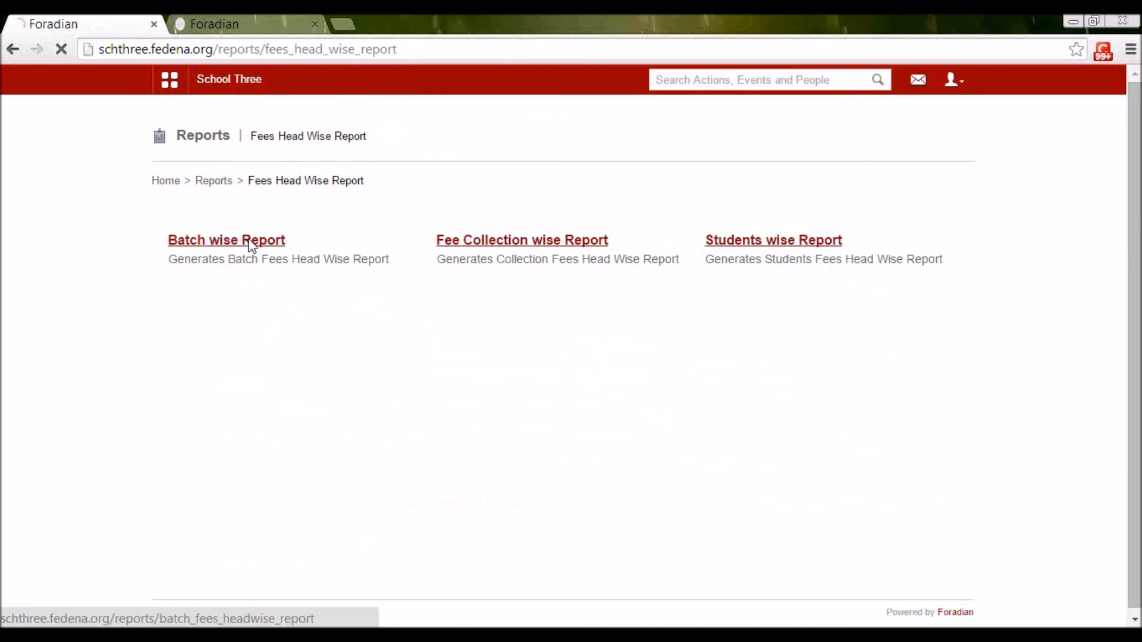
left_click(321, 244)
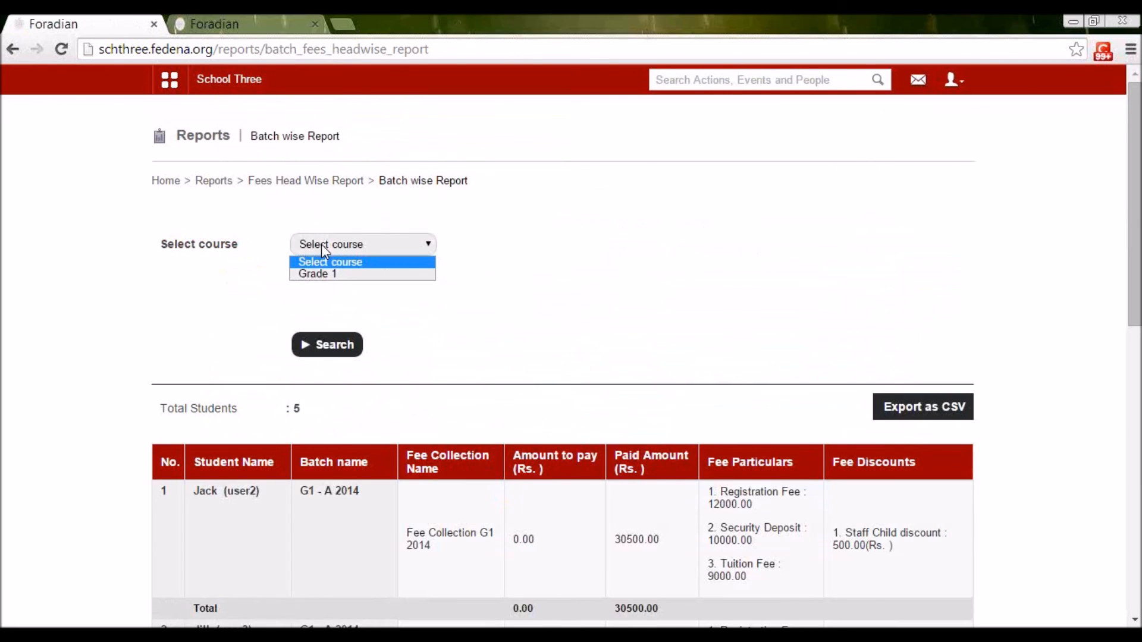
left_click(337, 275)
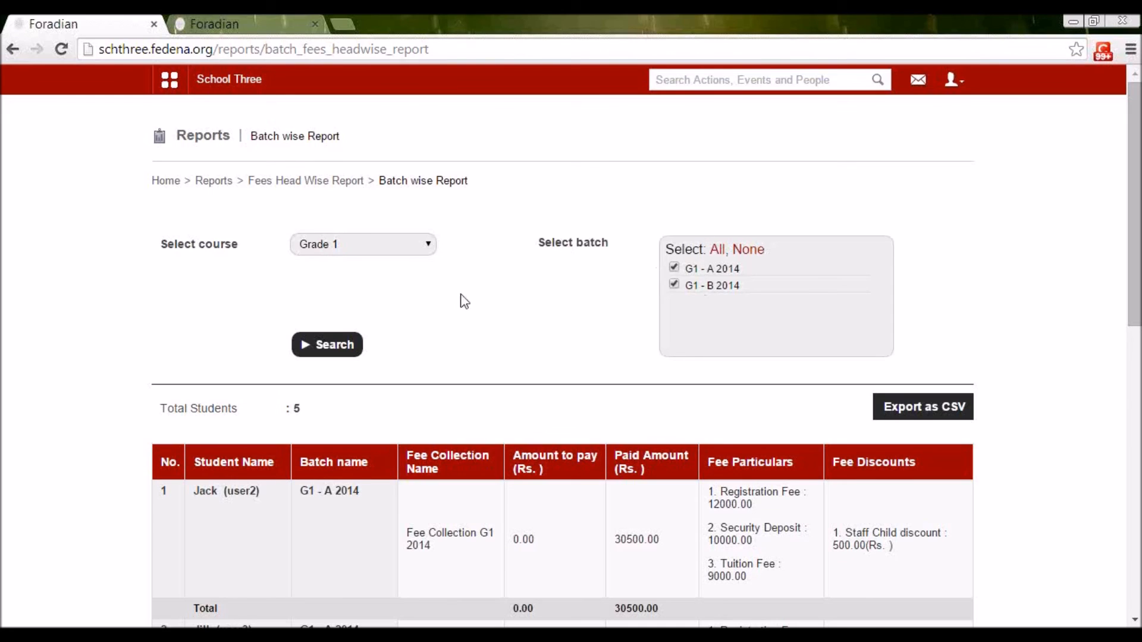
left_click(330, 351)
Examine the first student's batch, fee collection name, amount to pay and paid amount in the batch-wise report.
scroll(654, 420, "down", 4)
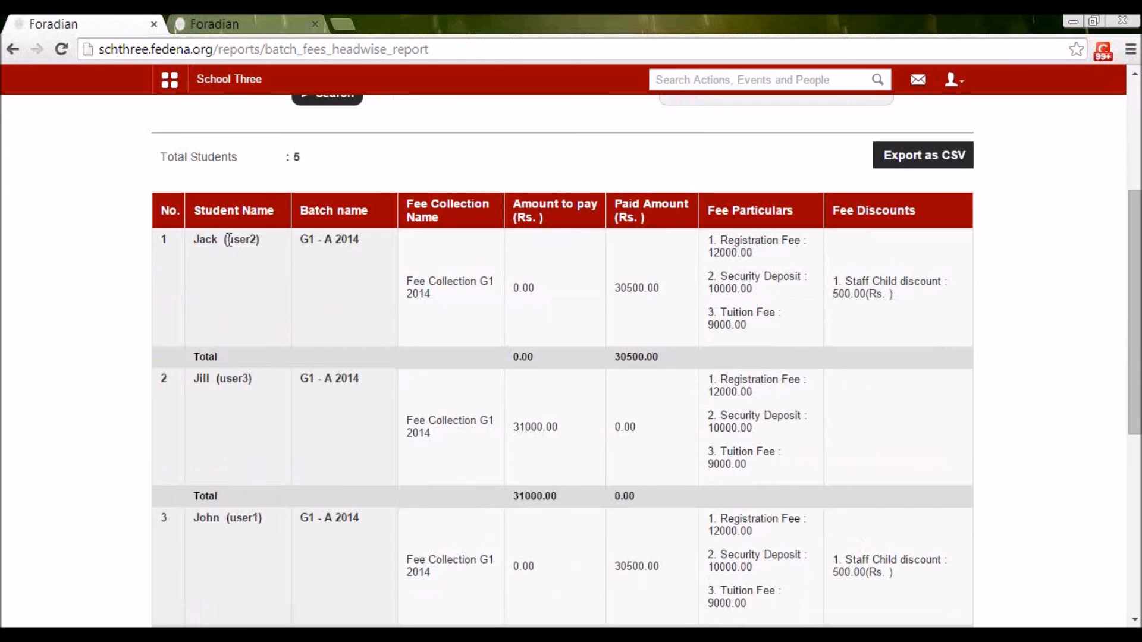
mouse_move(258, 241)
left_mouse_down()
mouse_move(225, 243)
mouse_move(235, 243)
left_mouse_up()
mouse_move(362, 243)
left_mouse_down()
mouse_move(304, 236)
mouse_move(351, 256)
left_mouse_up()
left_click(353, 257)
triple_click(426, 290)
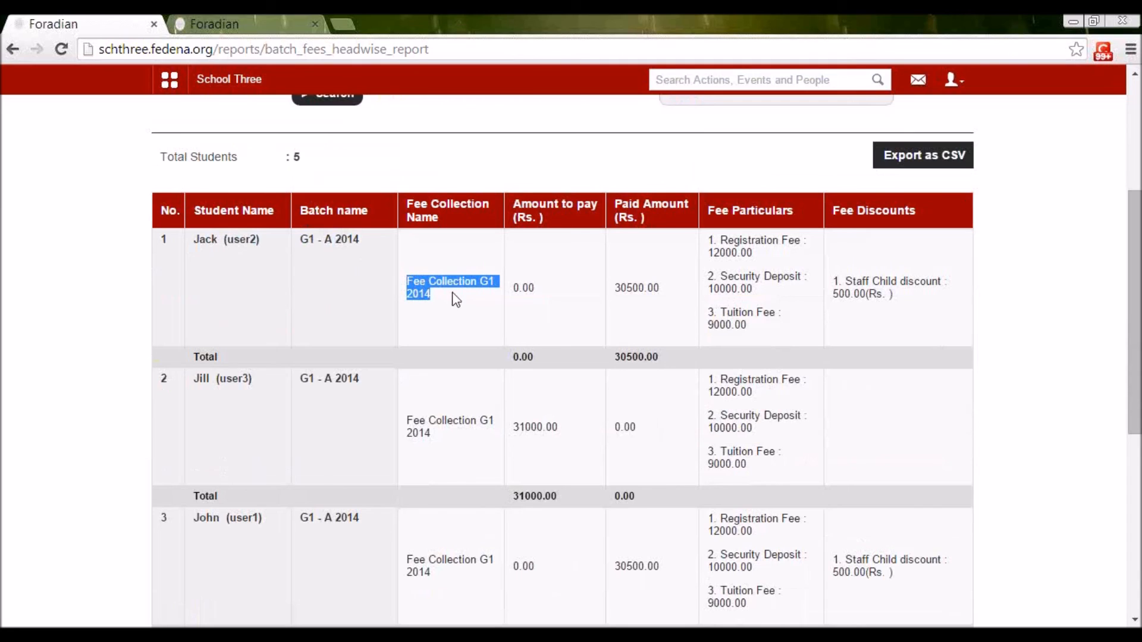
left_click_drag(538, 291, 514, 290)
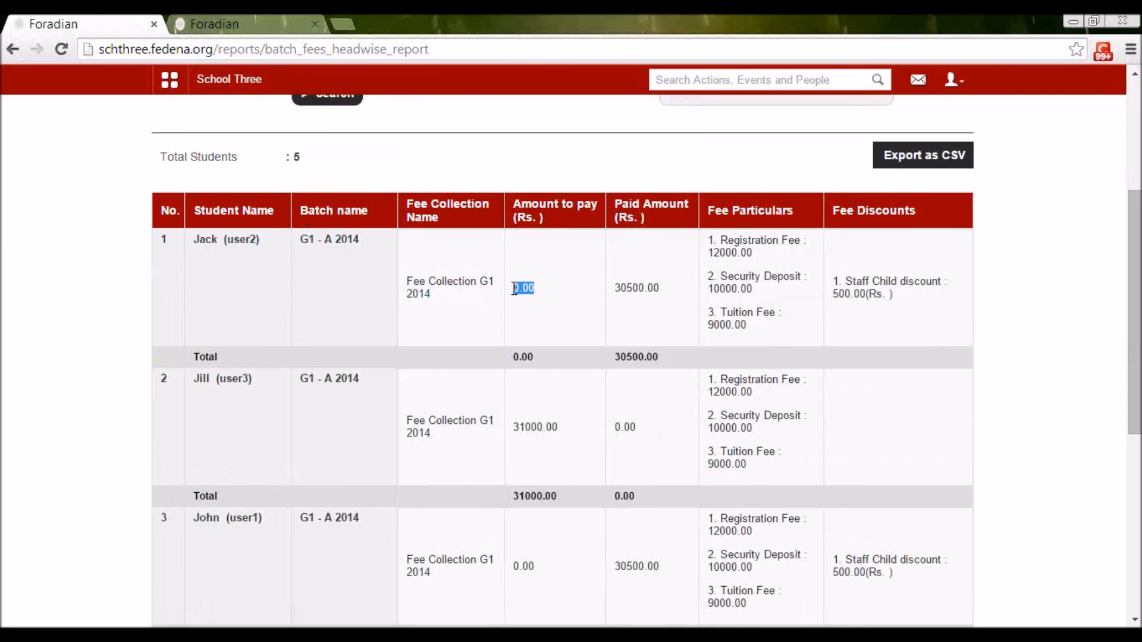
left_click(636, 289)
left_click_drag(659, 290, 614, 288)
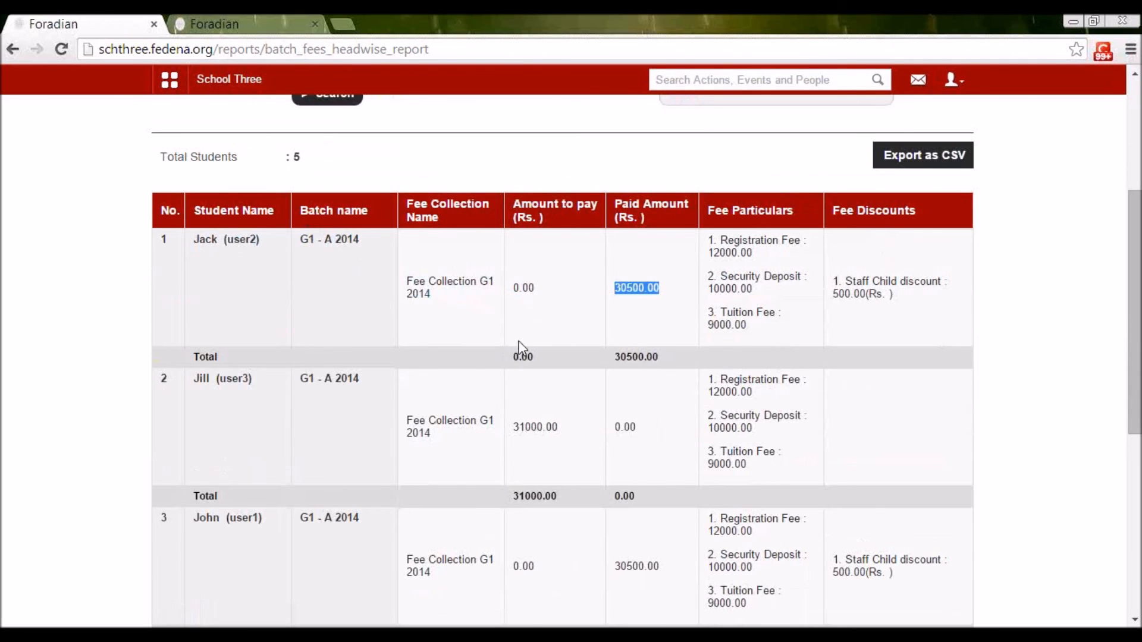
Compare the amounts to pay and paid amounts of the remaining students in the batch-wise report.
scroll(519, 349, "down", 6)
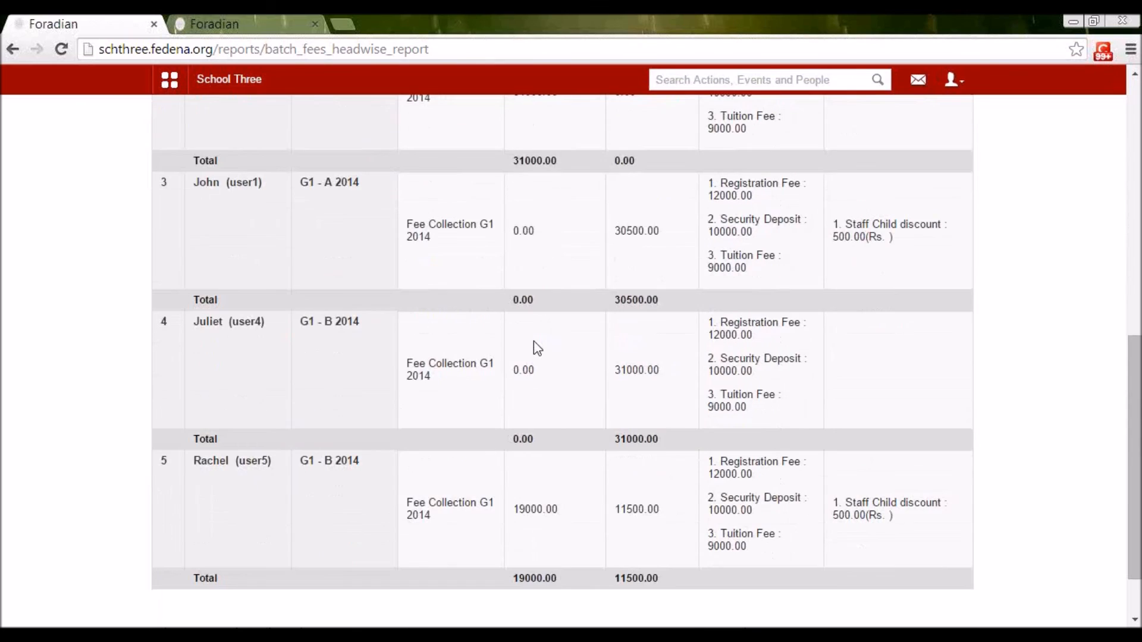
scroll(546, 351, "down", 2)
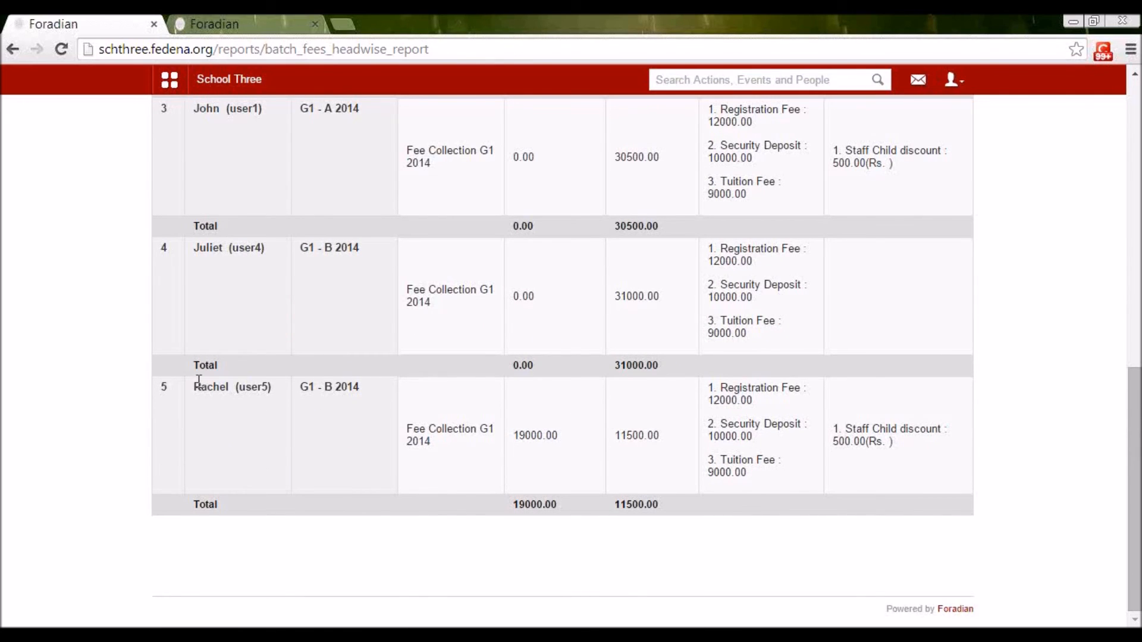
left_click_drag(557, 436, 533, 435)
scroll(533, 435, "up", 10)
scroll(538, 397, "down", 10)
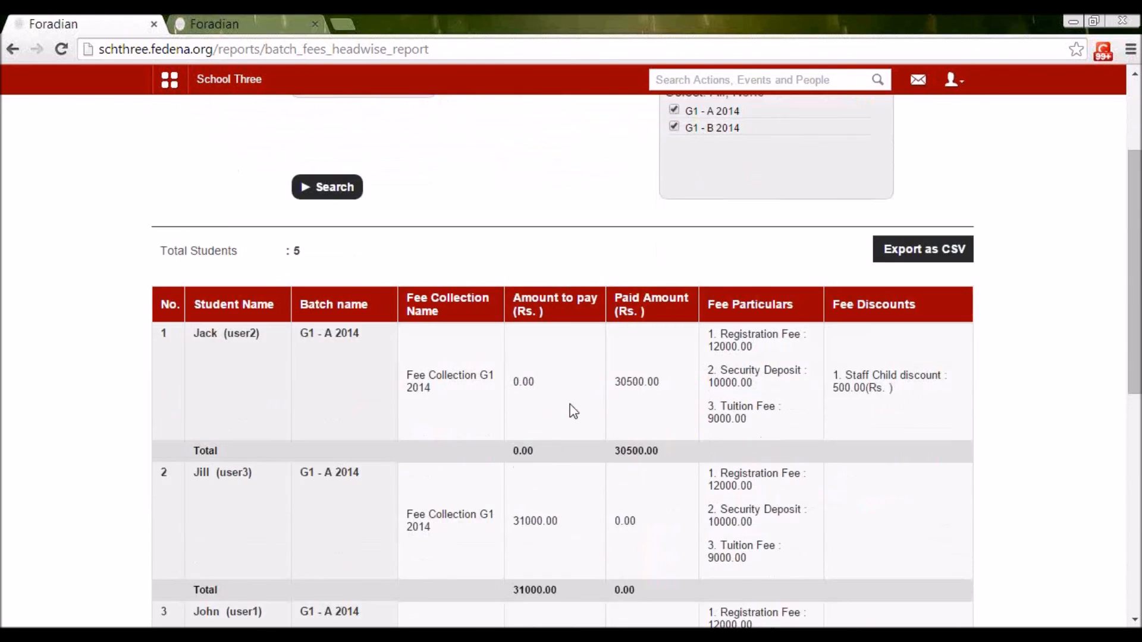
left_click_drag(664, 522, 616, 510)
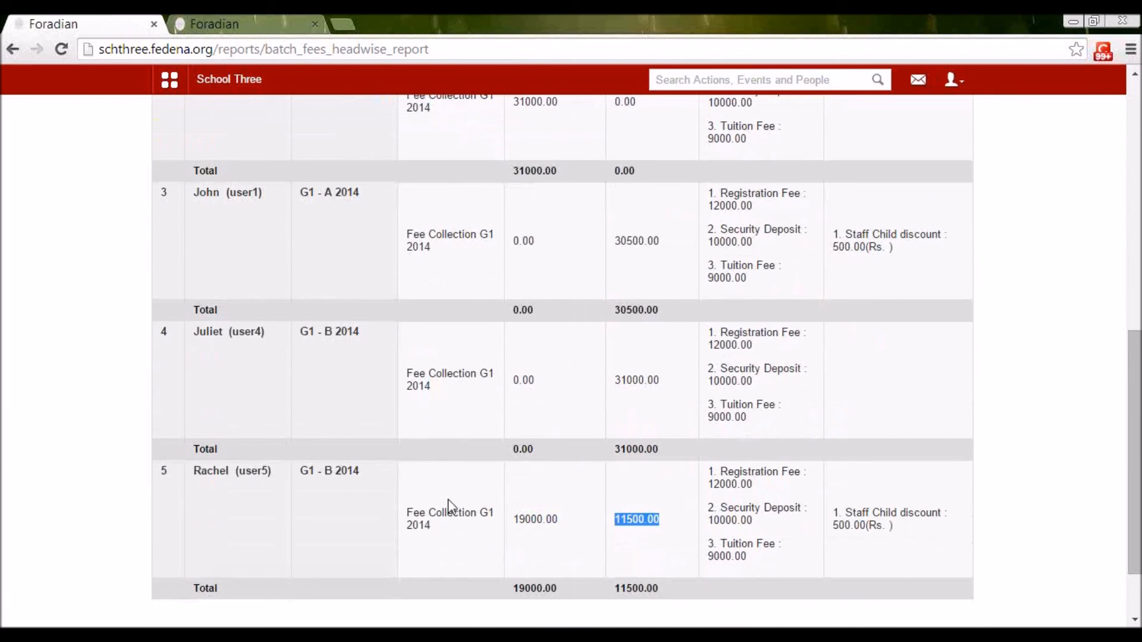
scroll(473, 508, "up", 4)
scroll(476, 514, "up", 5)
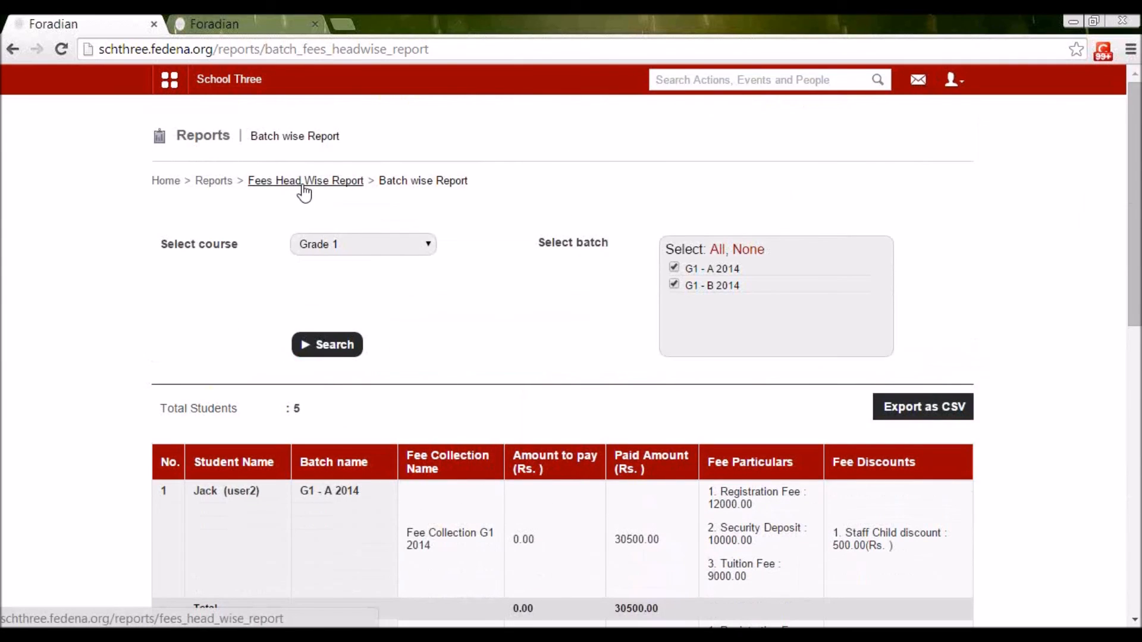
Generate the fee-collection-wise report for batch G1 - A 2014 and Fee Collection G1 2014 - 2014-11-11, and review its student rows.
left_click(304, 186)
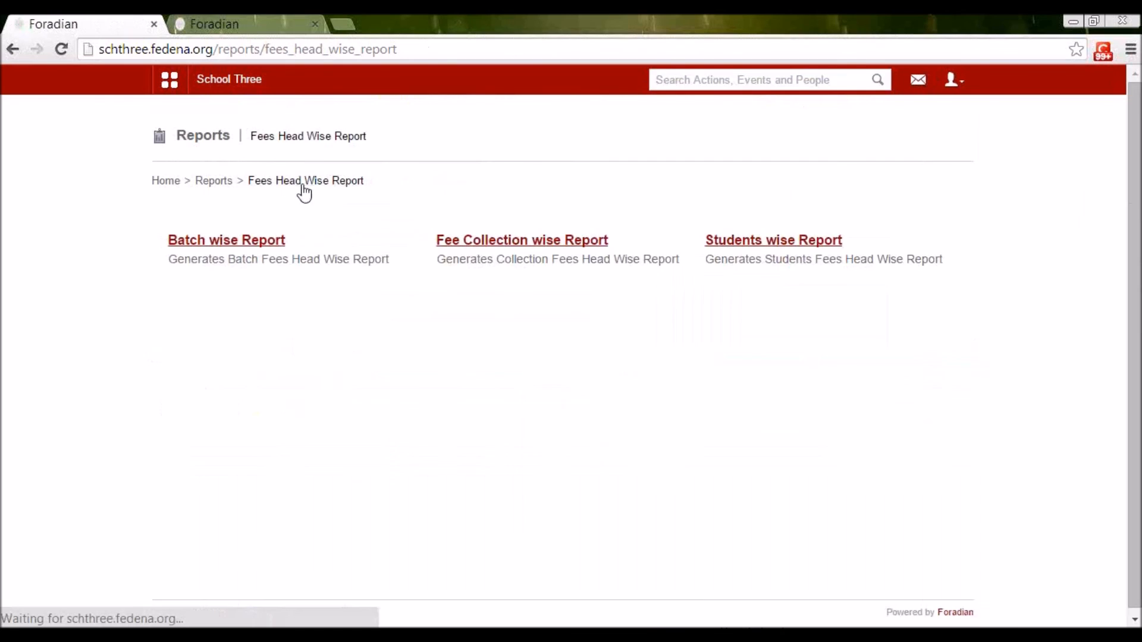
left_click(518, 242)
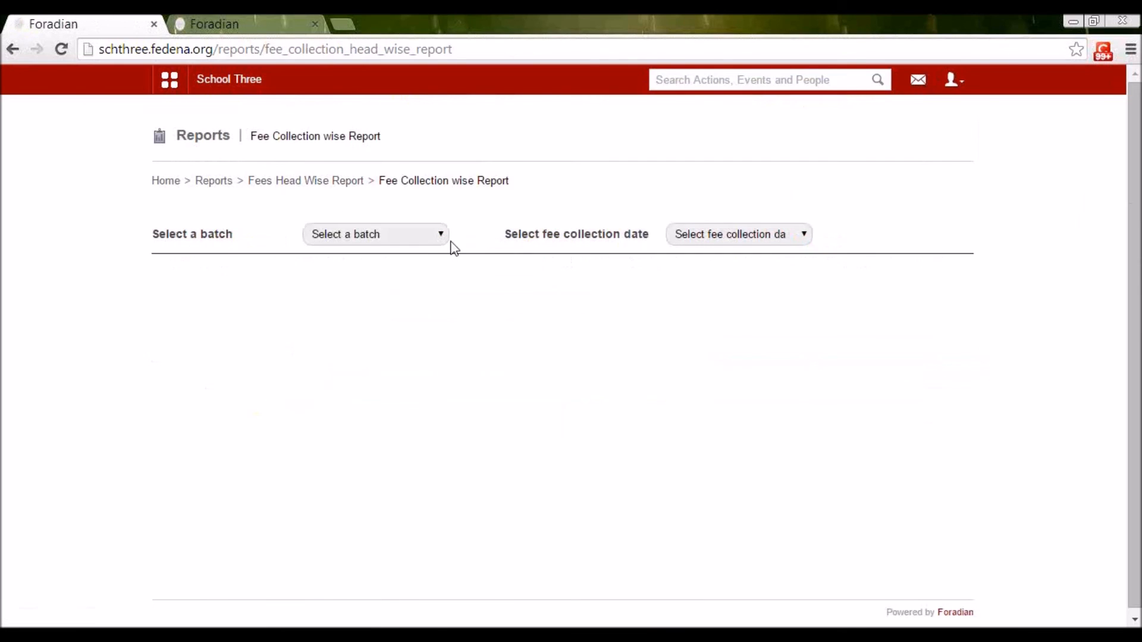
left_click(420, 241)
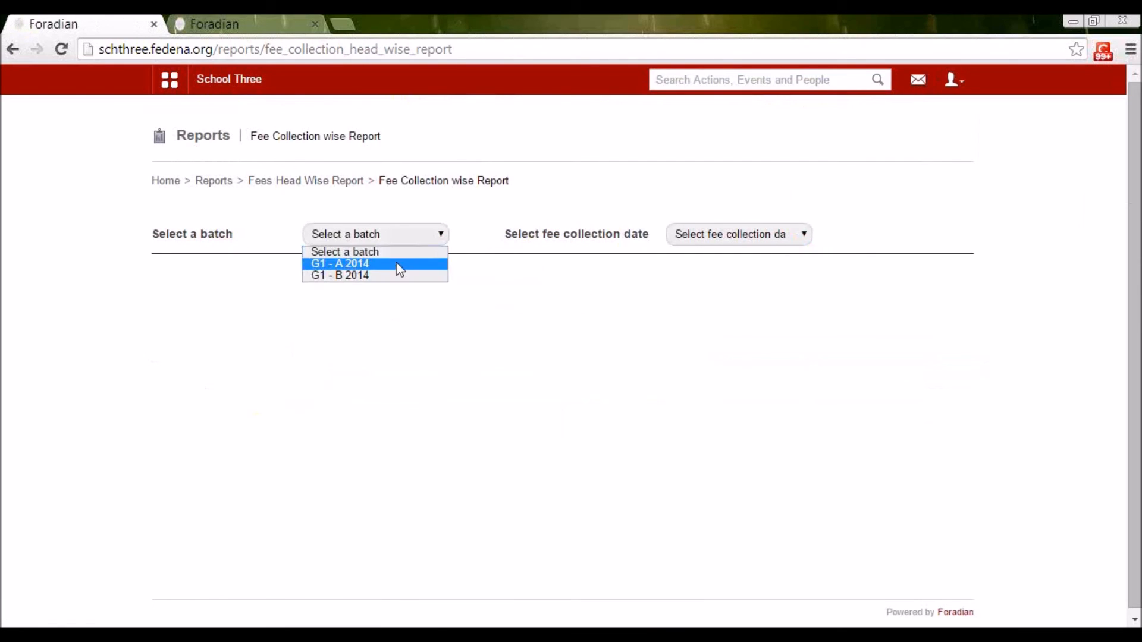
left_click(399, 269)
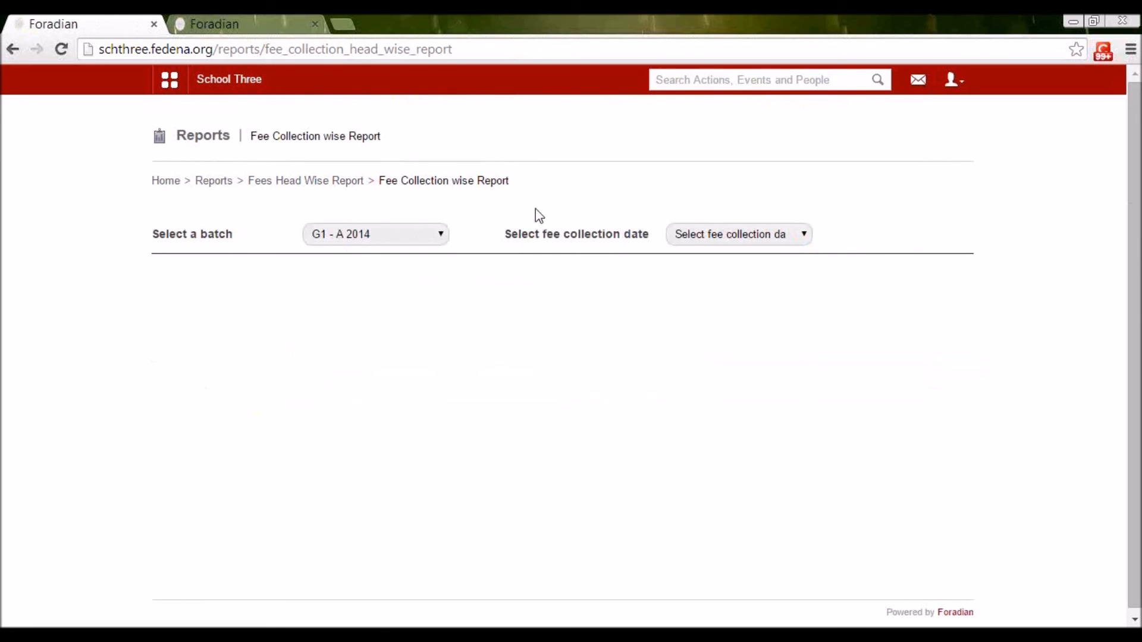
left_click(683, 237)
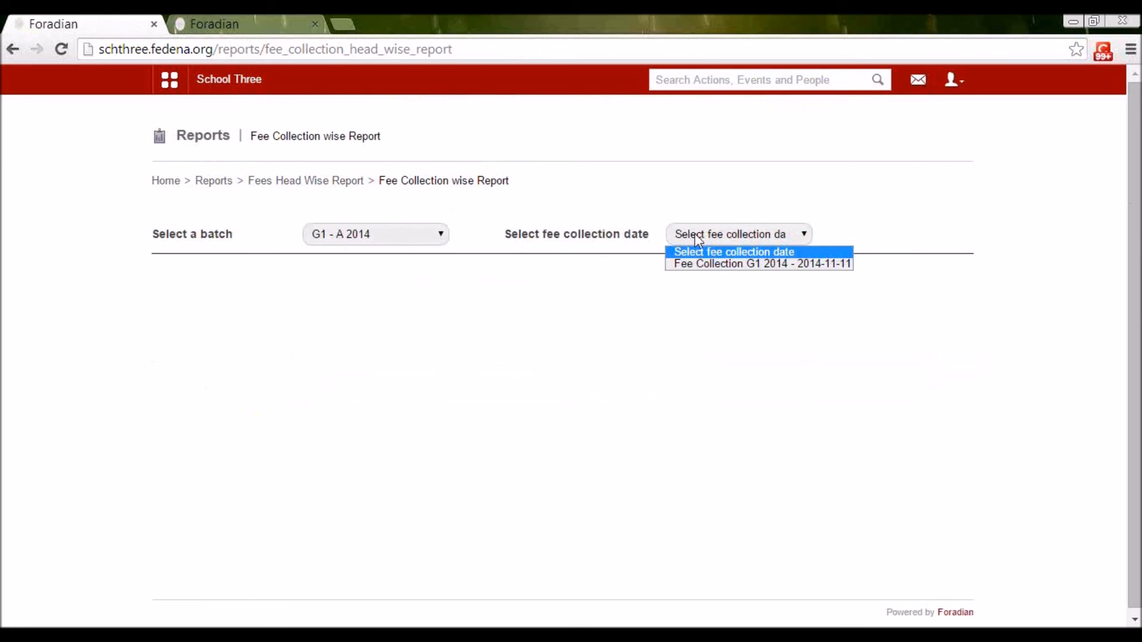
left_click(719, 268)
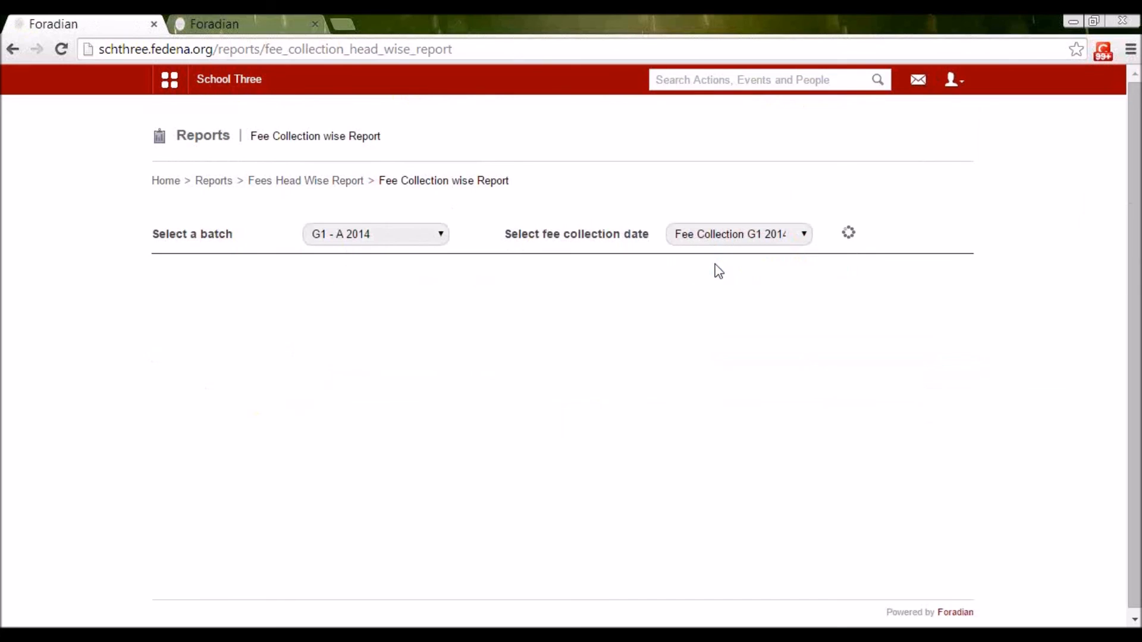
scroll(541, 443, "down", 3)
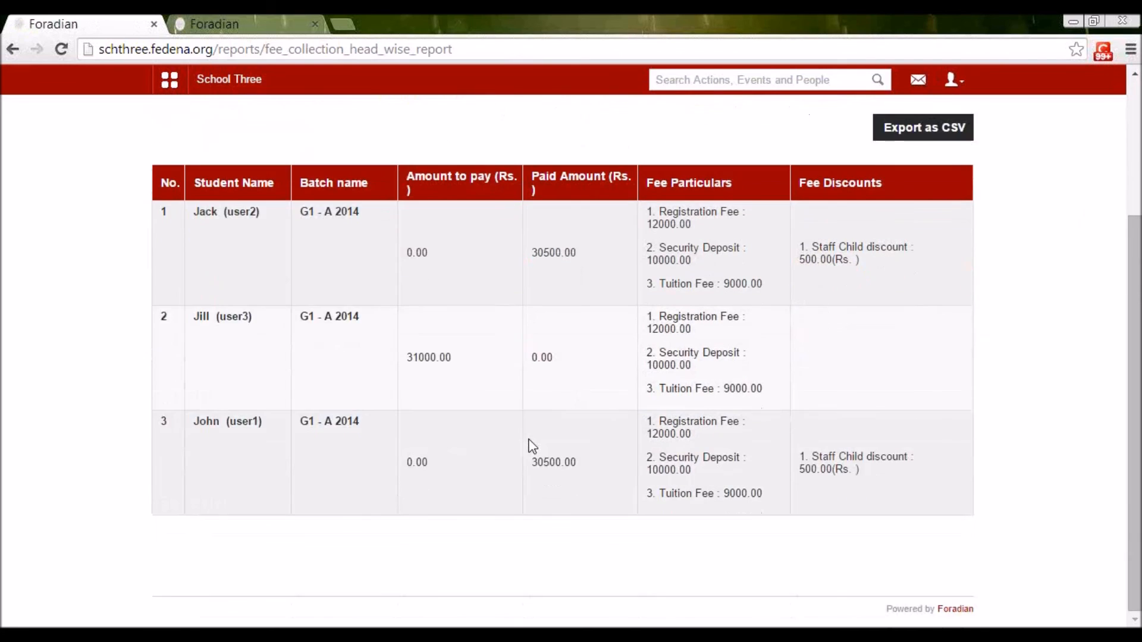
scroll(531, 446, "up", 3)
scroll(446, 357, "down", 1)
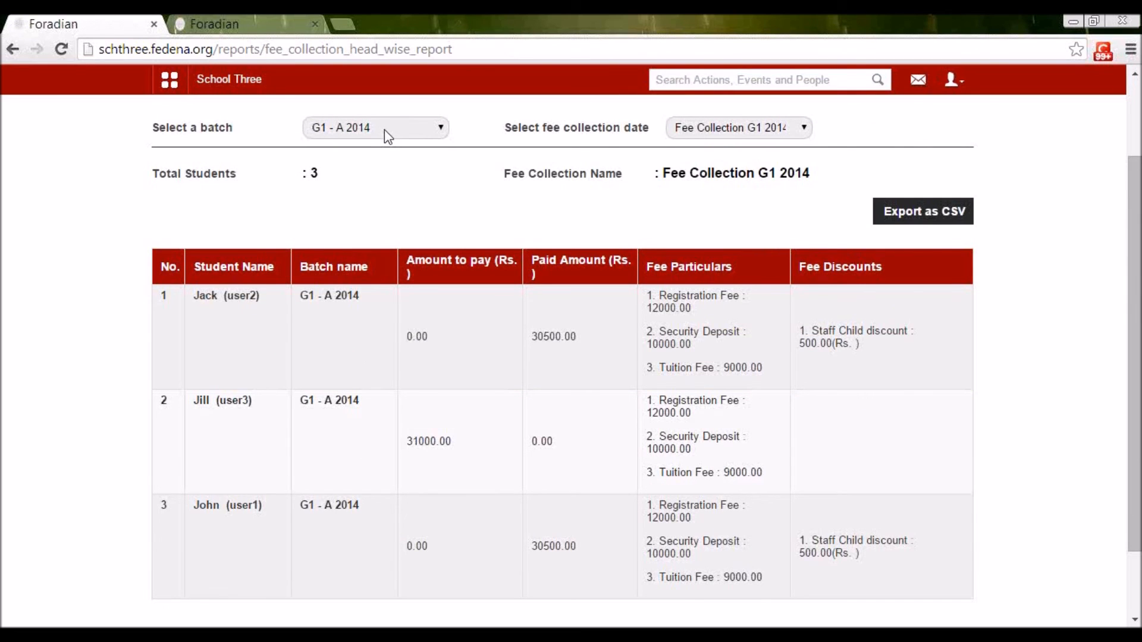
scroll(384, 130, "up", 1)
Search the students-wise report by the student's name and open the fees head report of the staff-child student in G1 - A 2014.
left_click(340, 182)
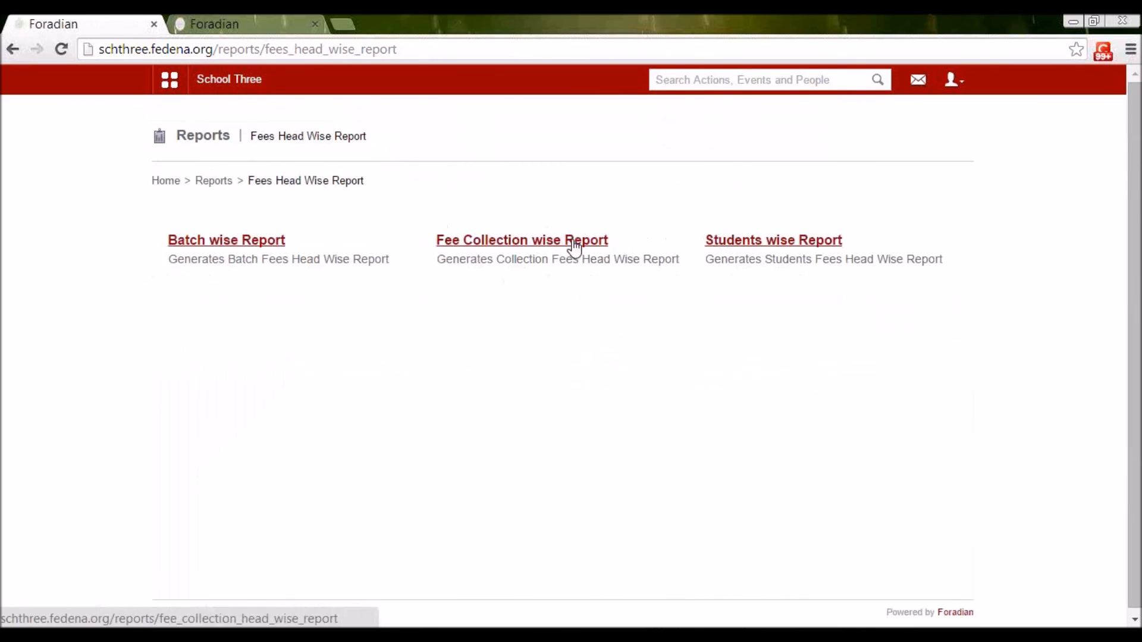
left_click(719, 241)
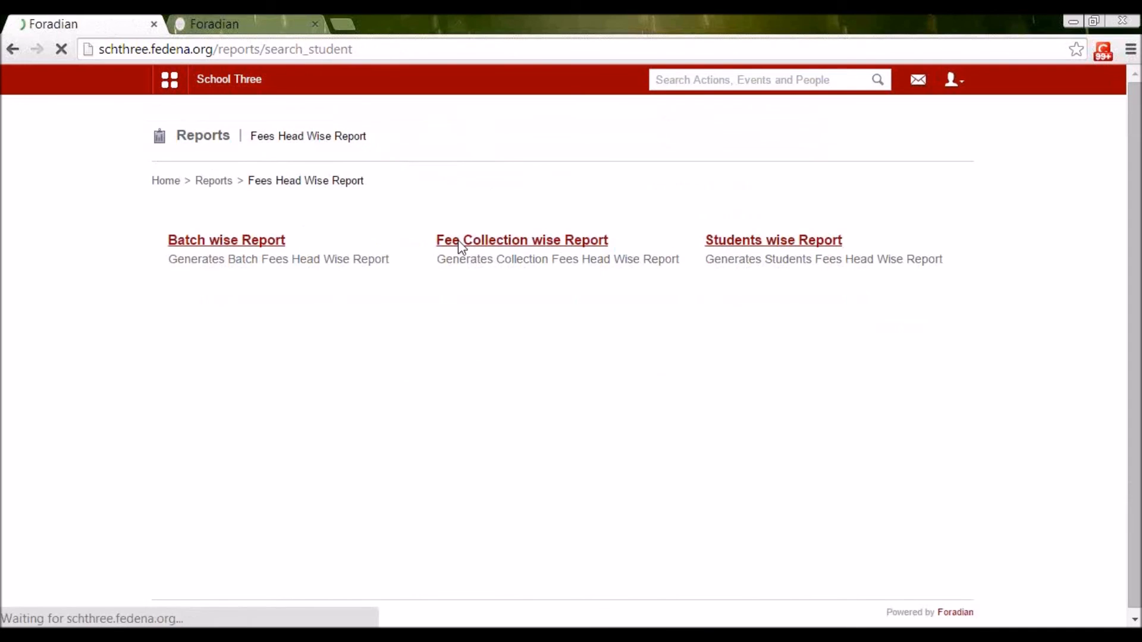
left_click(390, 232)
type("jack")
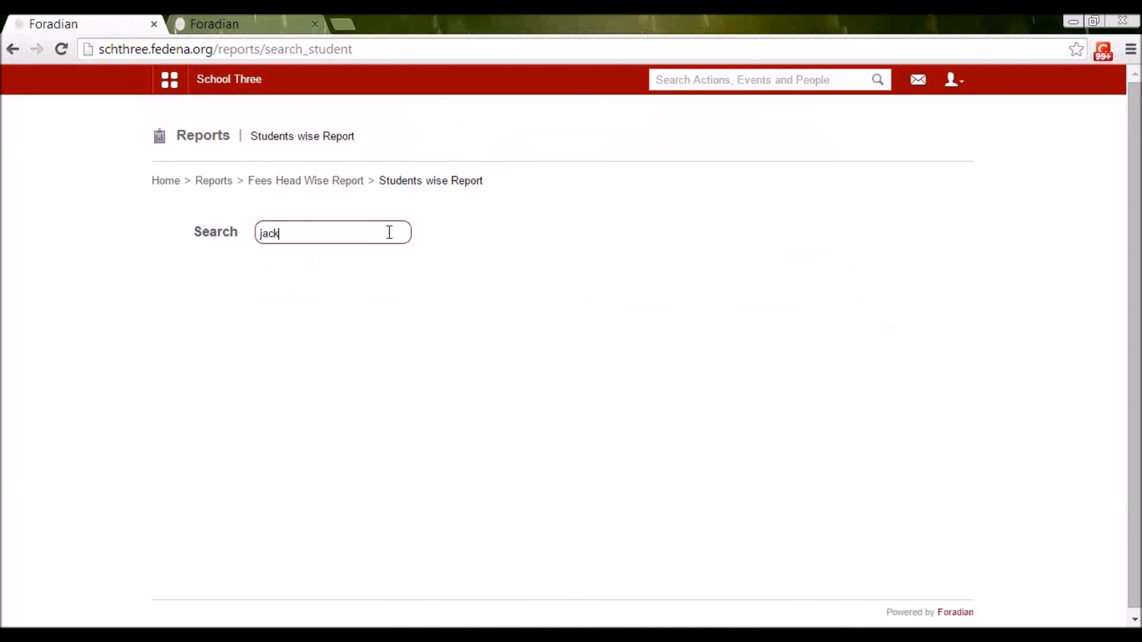
left_click(274, 358)
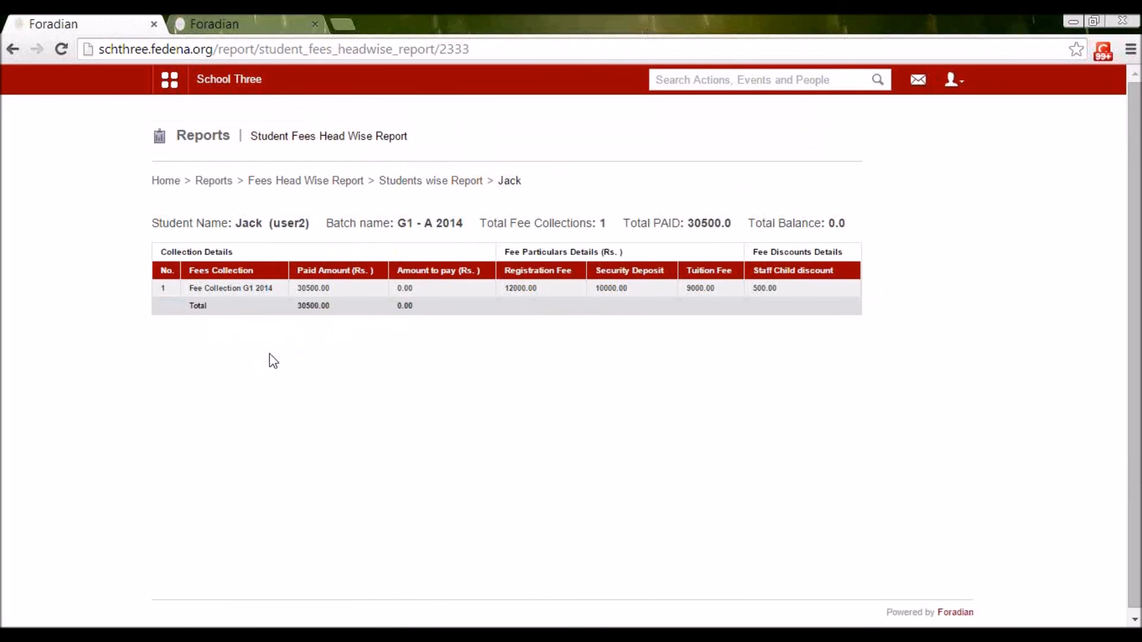
Examine the student's paid amount, amount to pay and fee particulars at an enlarged page size, and restore the default size.
key("ctrl+plus")
key("ctrl+plus")
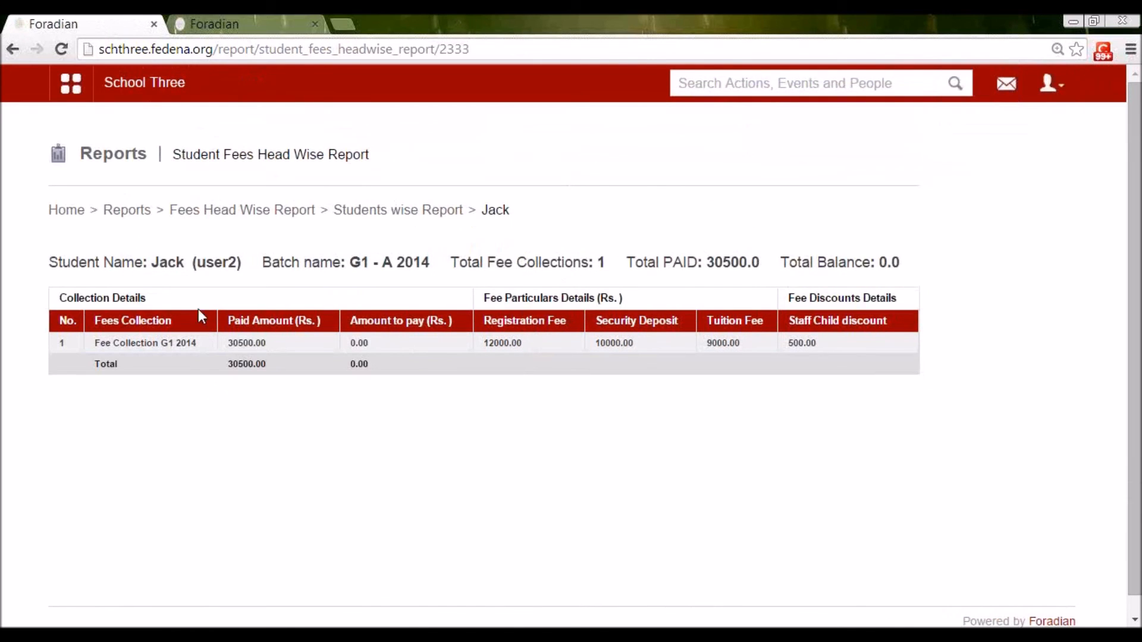
left_click_drag(268, 344, 233, 345)
left_click_drag(364, 344, 353, 346)
left_click_drag(524, 344, 481, 344)
left_click(592, 351)
key("ctrl+minus")
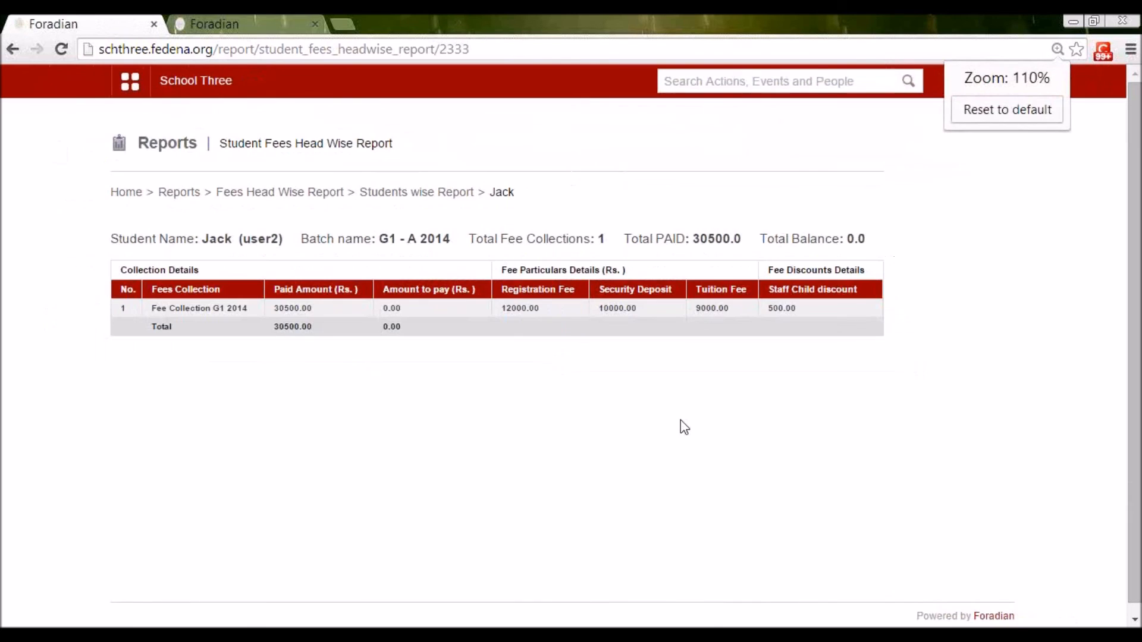
key("ctrl+minus")
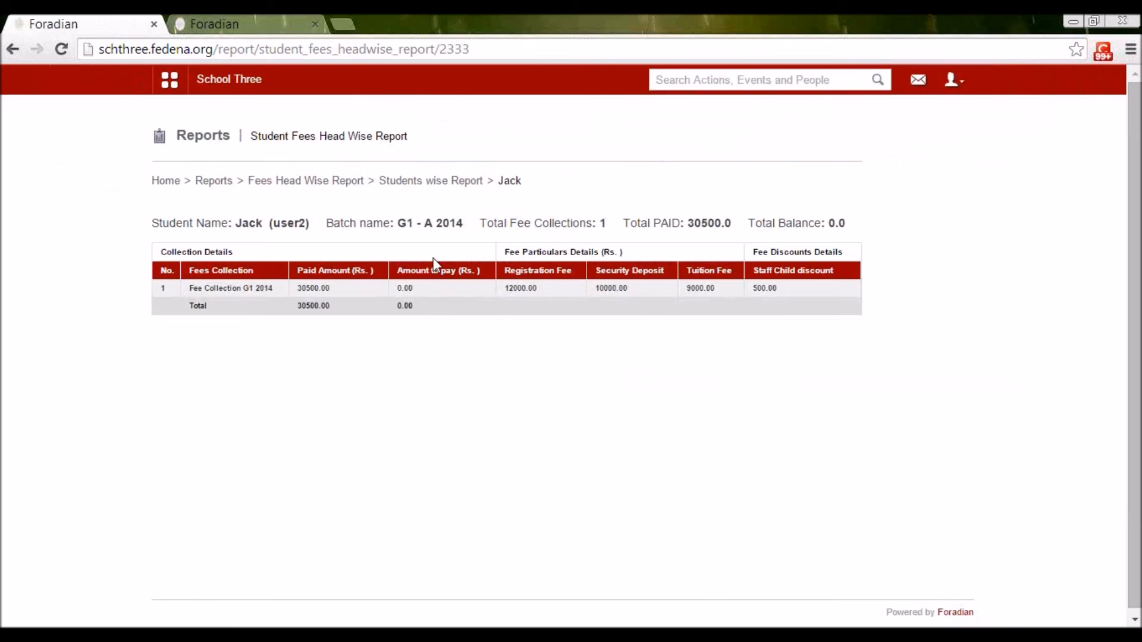
Leave the student's report and return to the Manage Fees page of the Finance module.
left_click(220, 181)
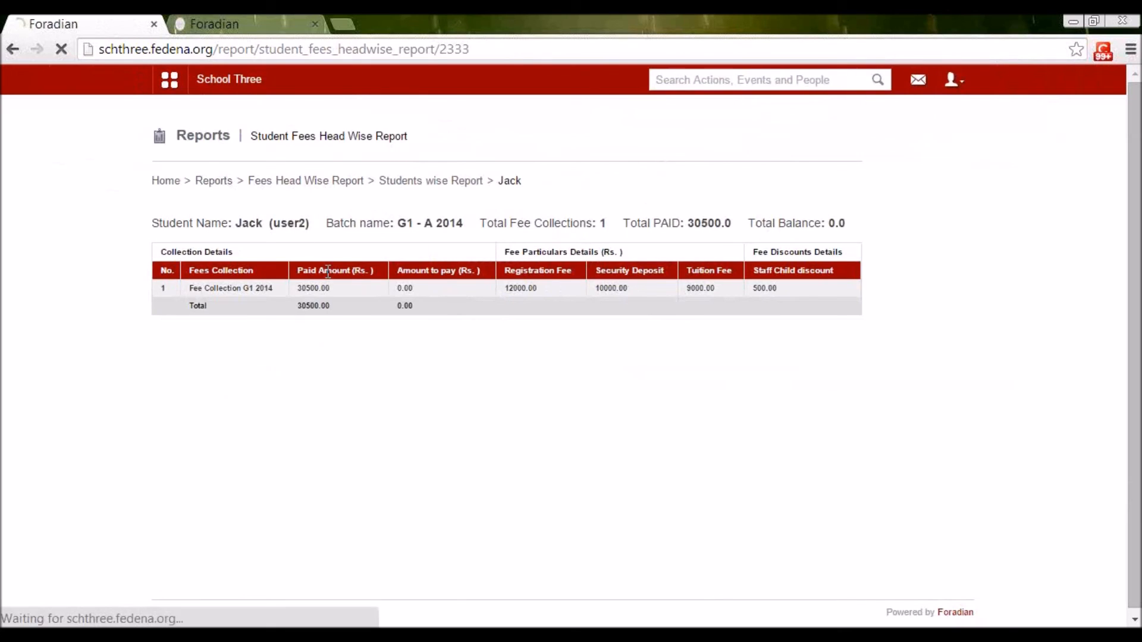
left_click(169, 84)
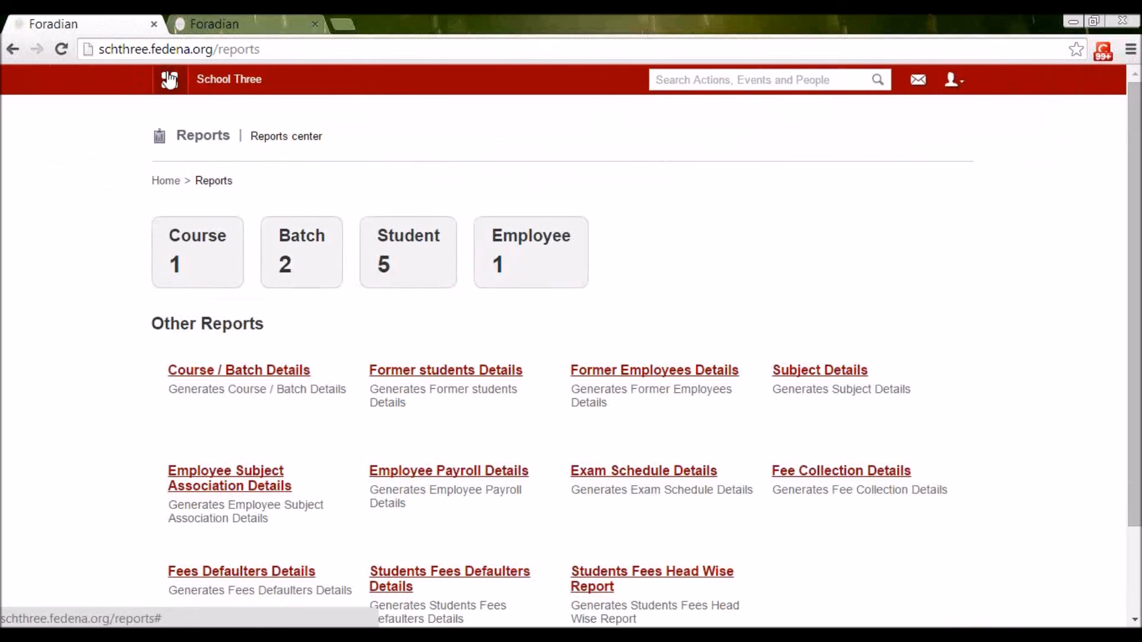
left_click(551, 129)
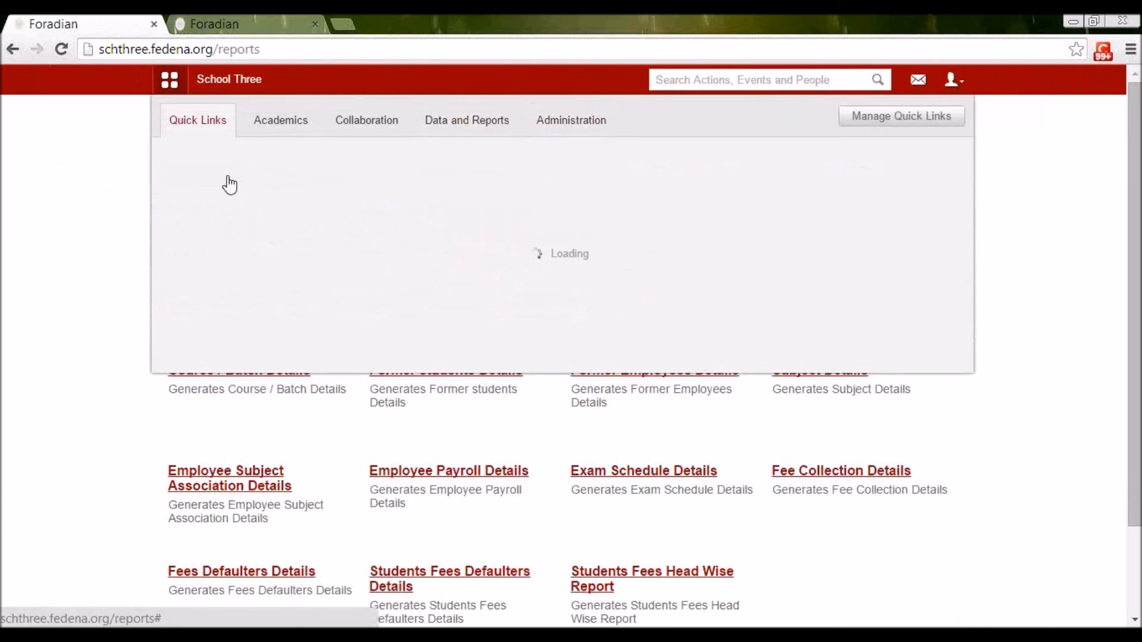
left_click(228, 176)
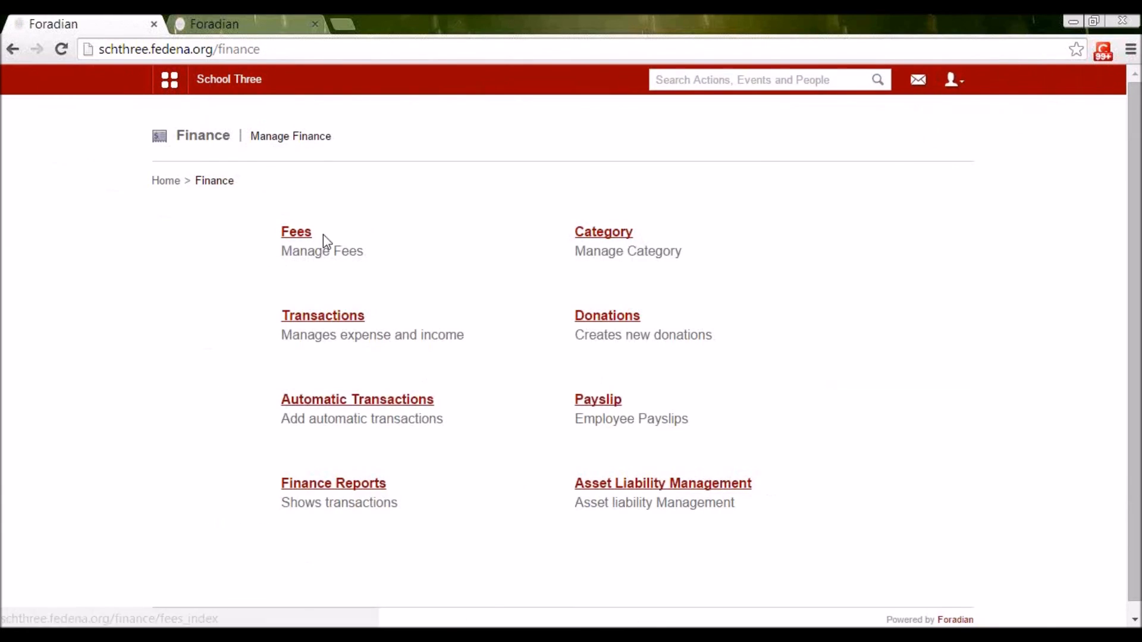
left_click(293, 238)
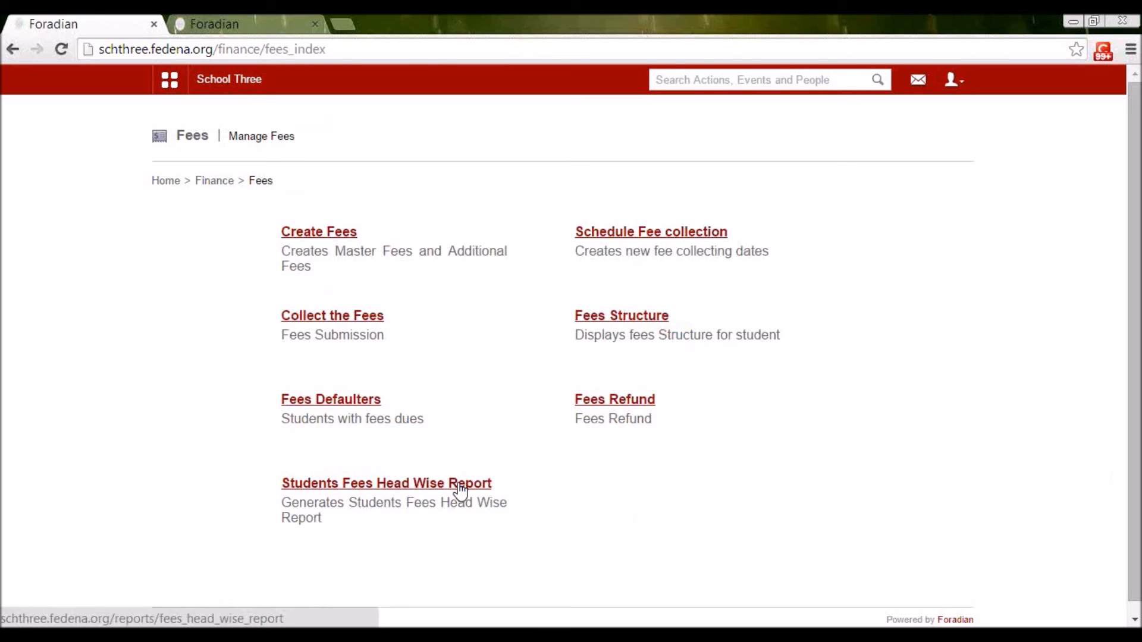
Switch to the Fees.docx document in Word and add the line "Support.fedena.com" below the staff children discount note.
left_click(205, 636)
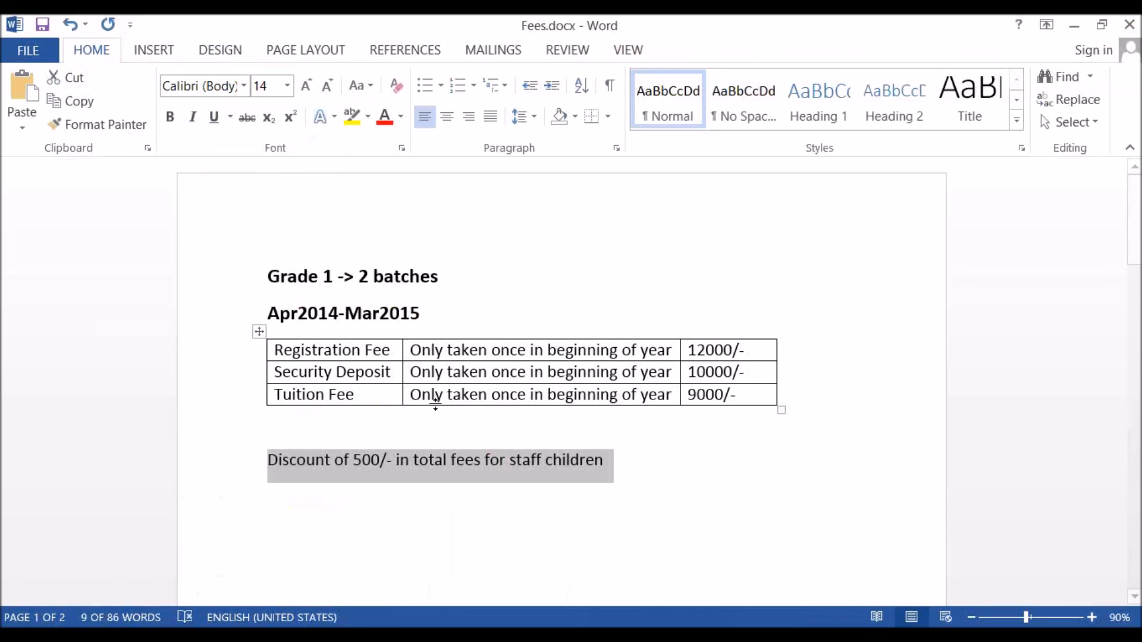
left_click(687, 473)
key("Return")
key("Return")
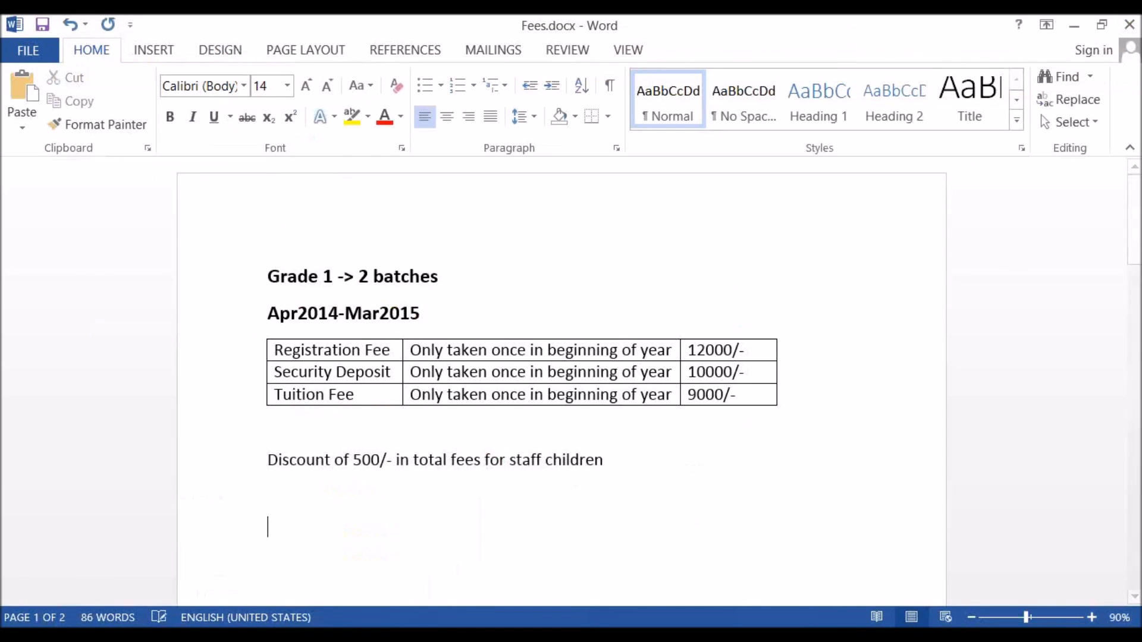
type("support.fedena.com")
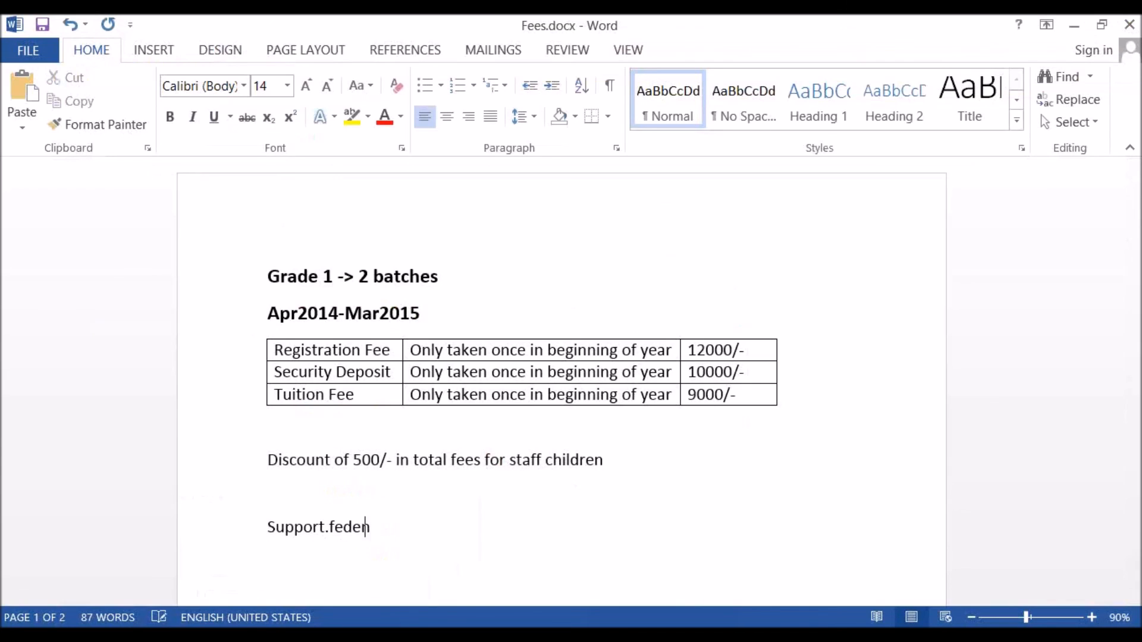